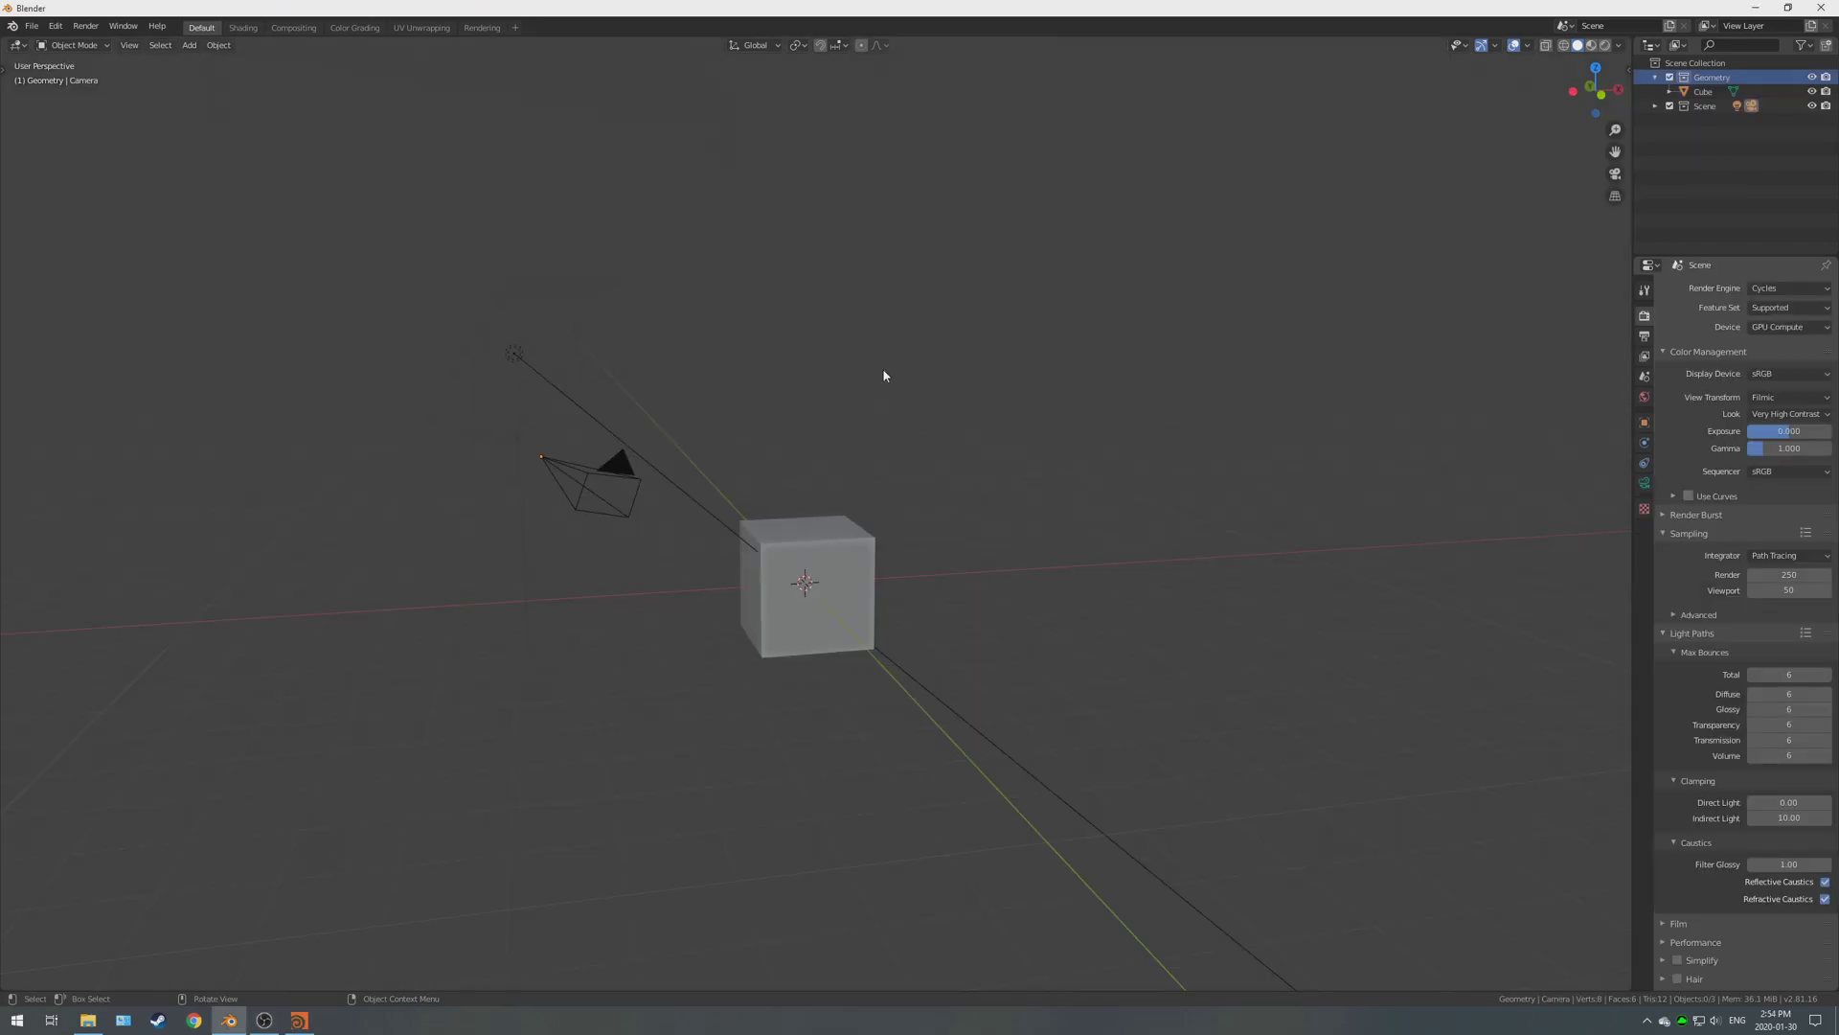
Delete the default cube, camera and light, add a 2 m plane and show its transform values.
key("a")
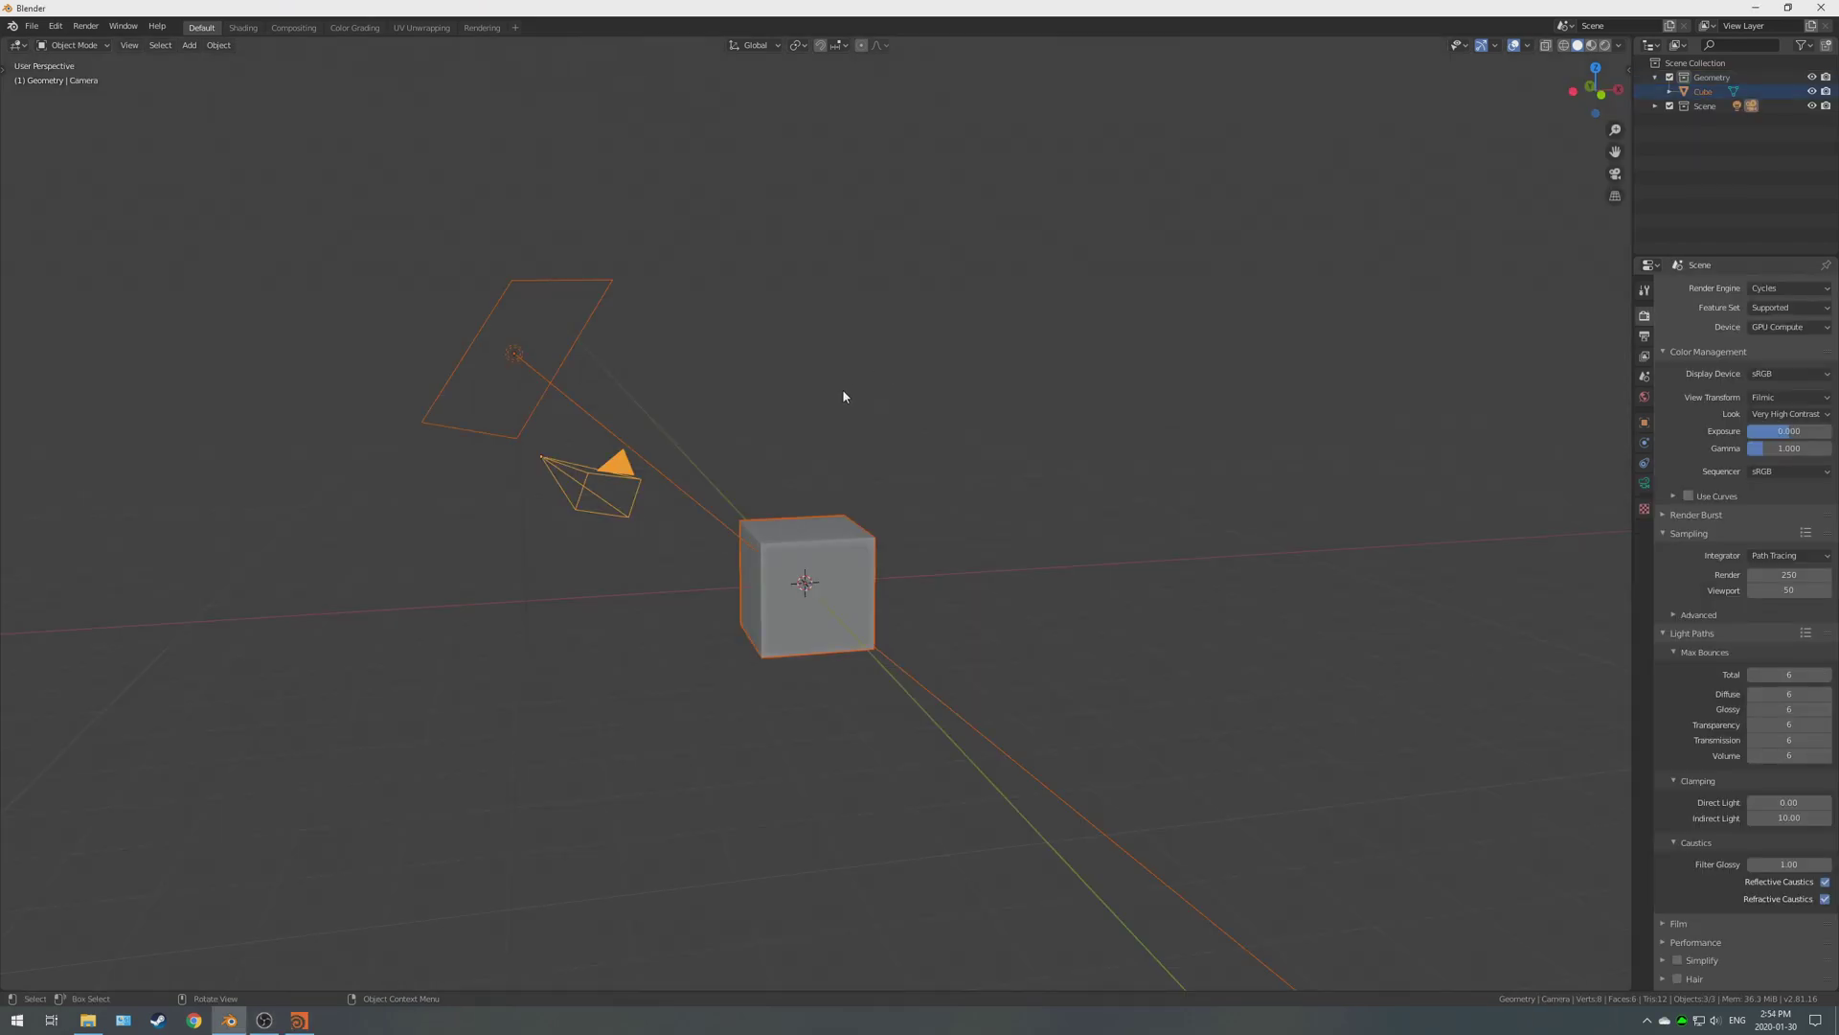
key("Delete")
key("shift+a")
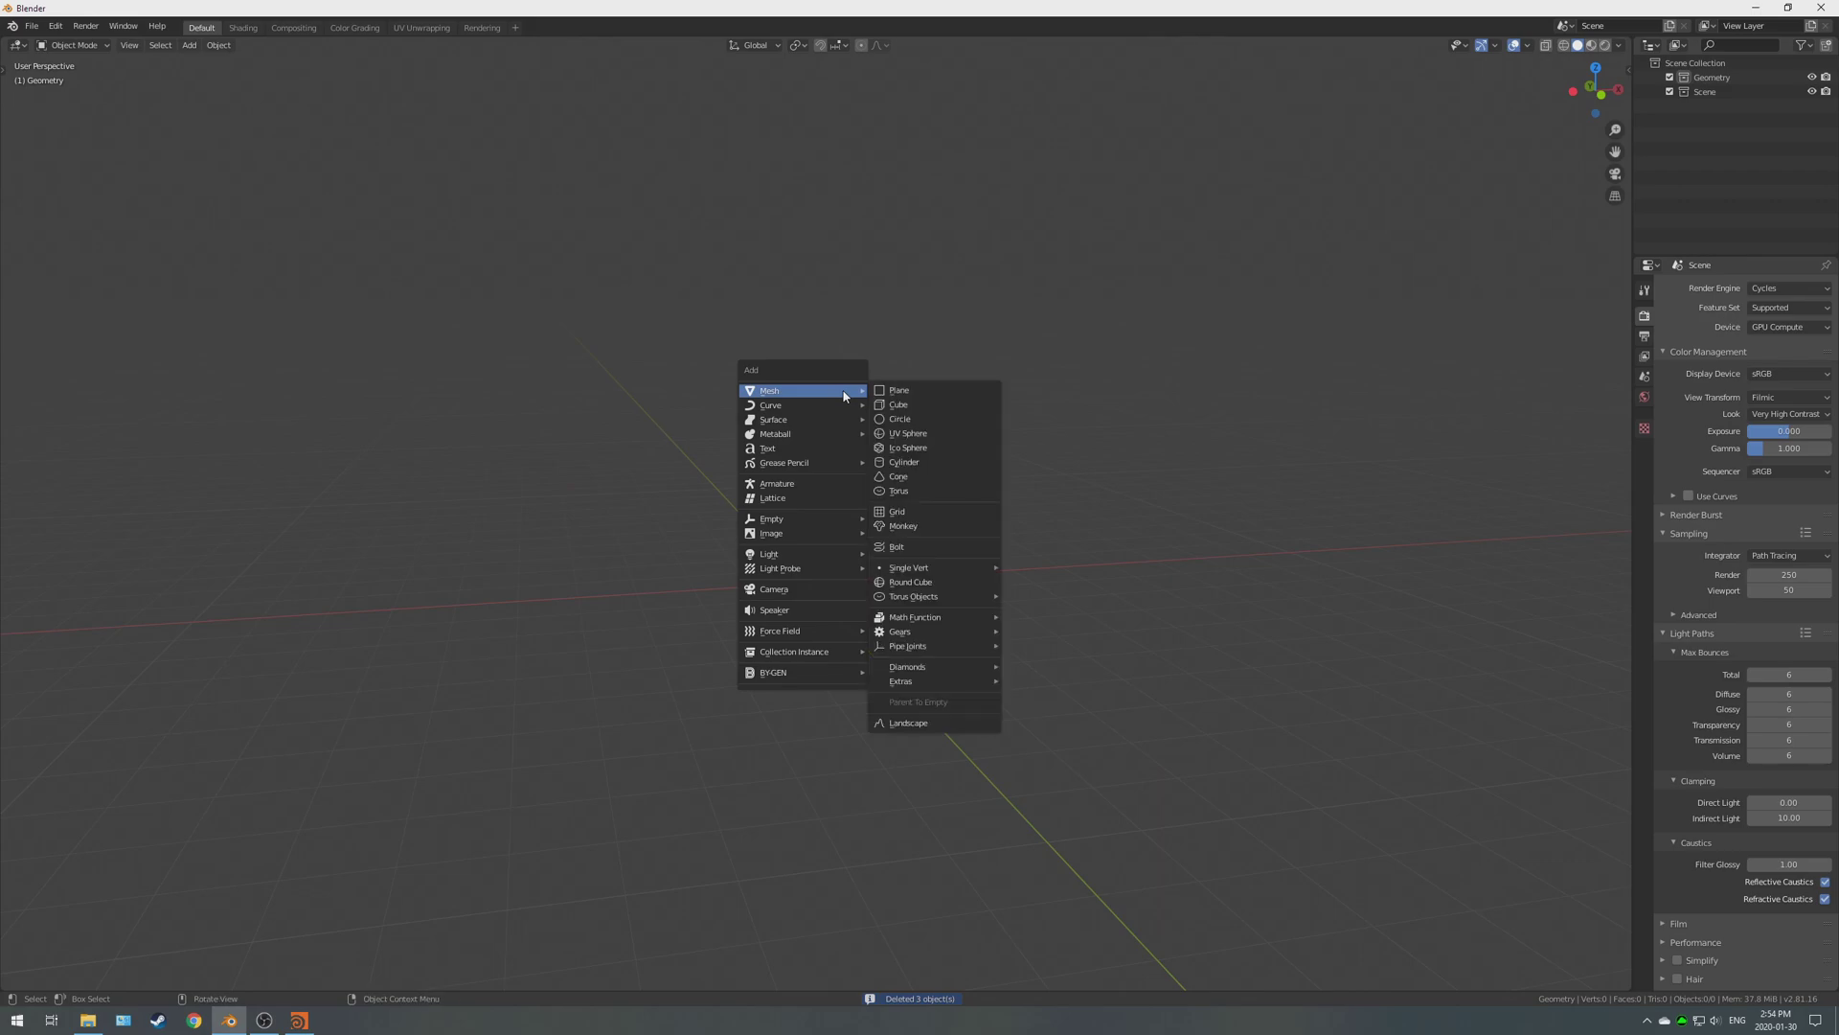
left_click(899, 390)
key("n")
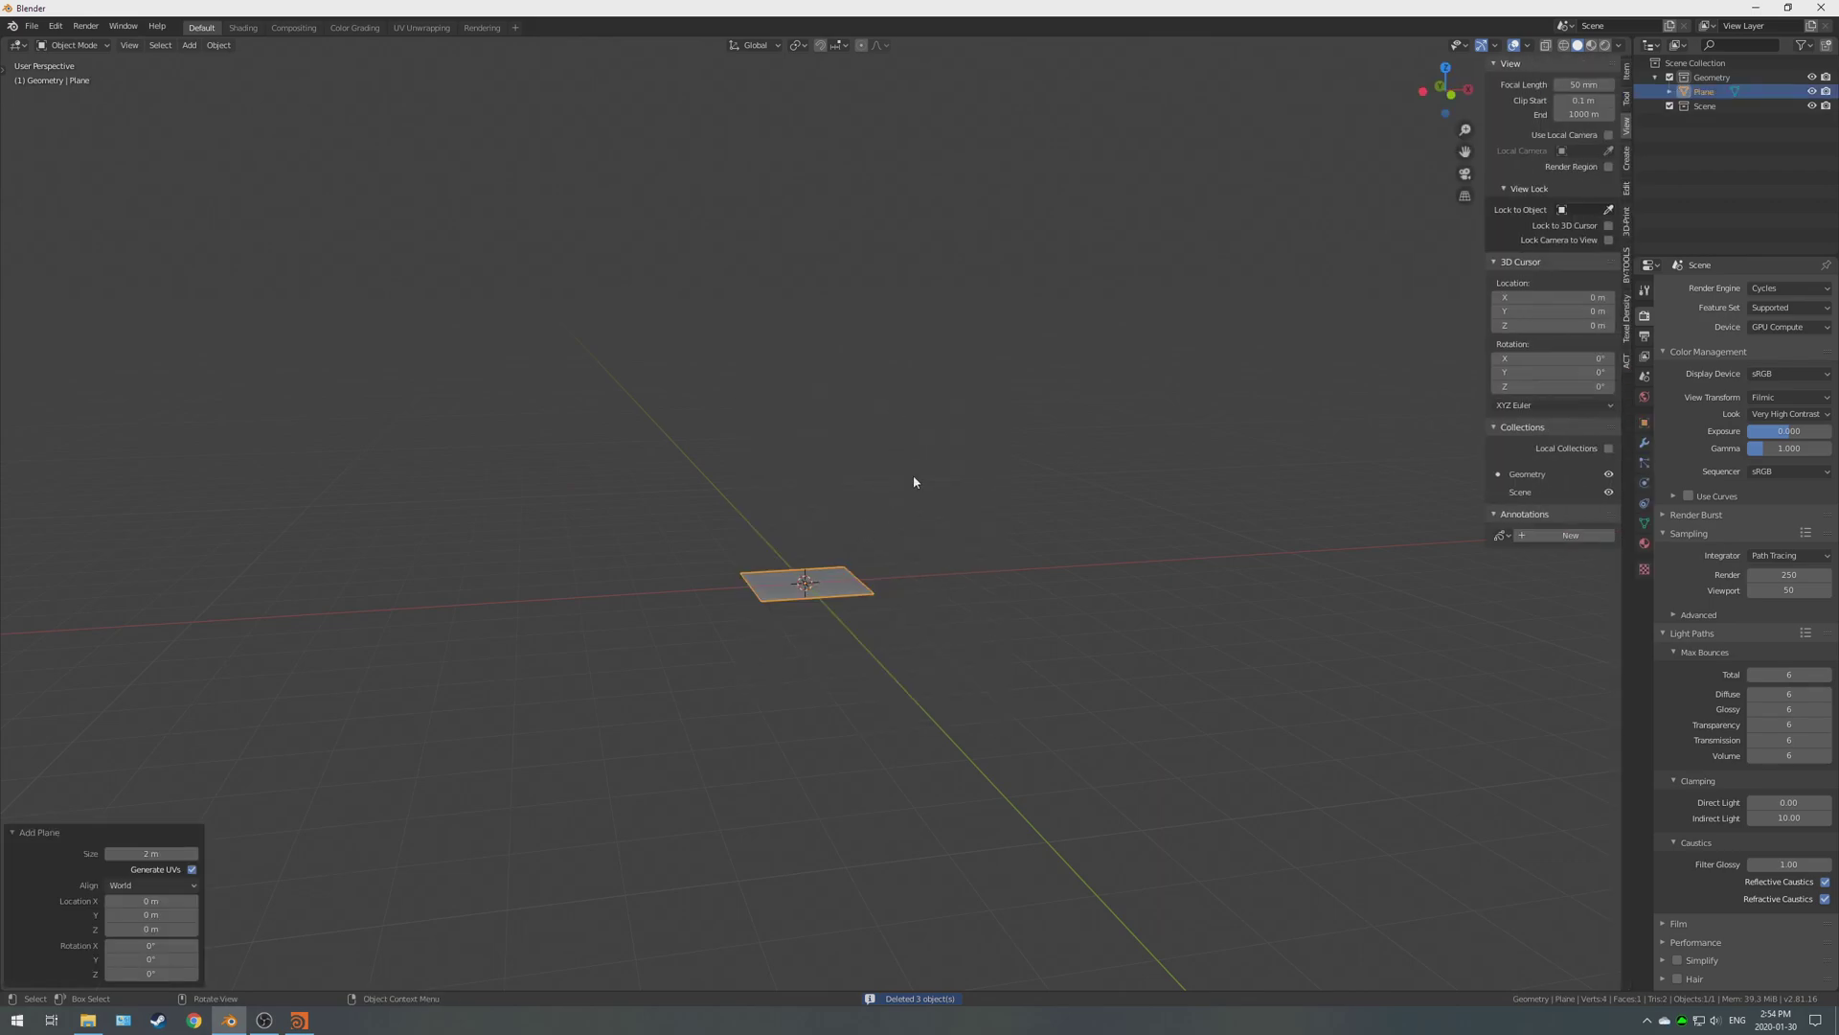
left_click(1620, 97)
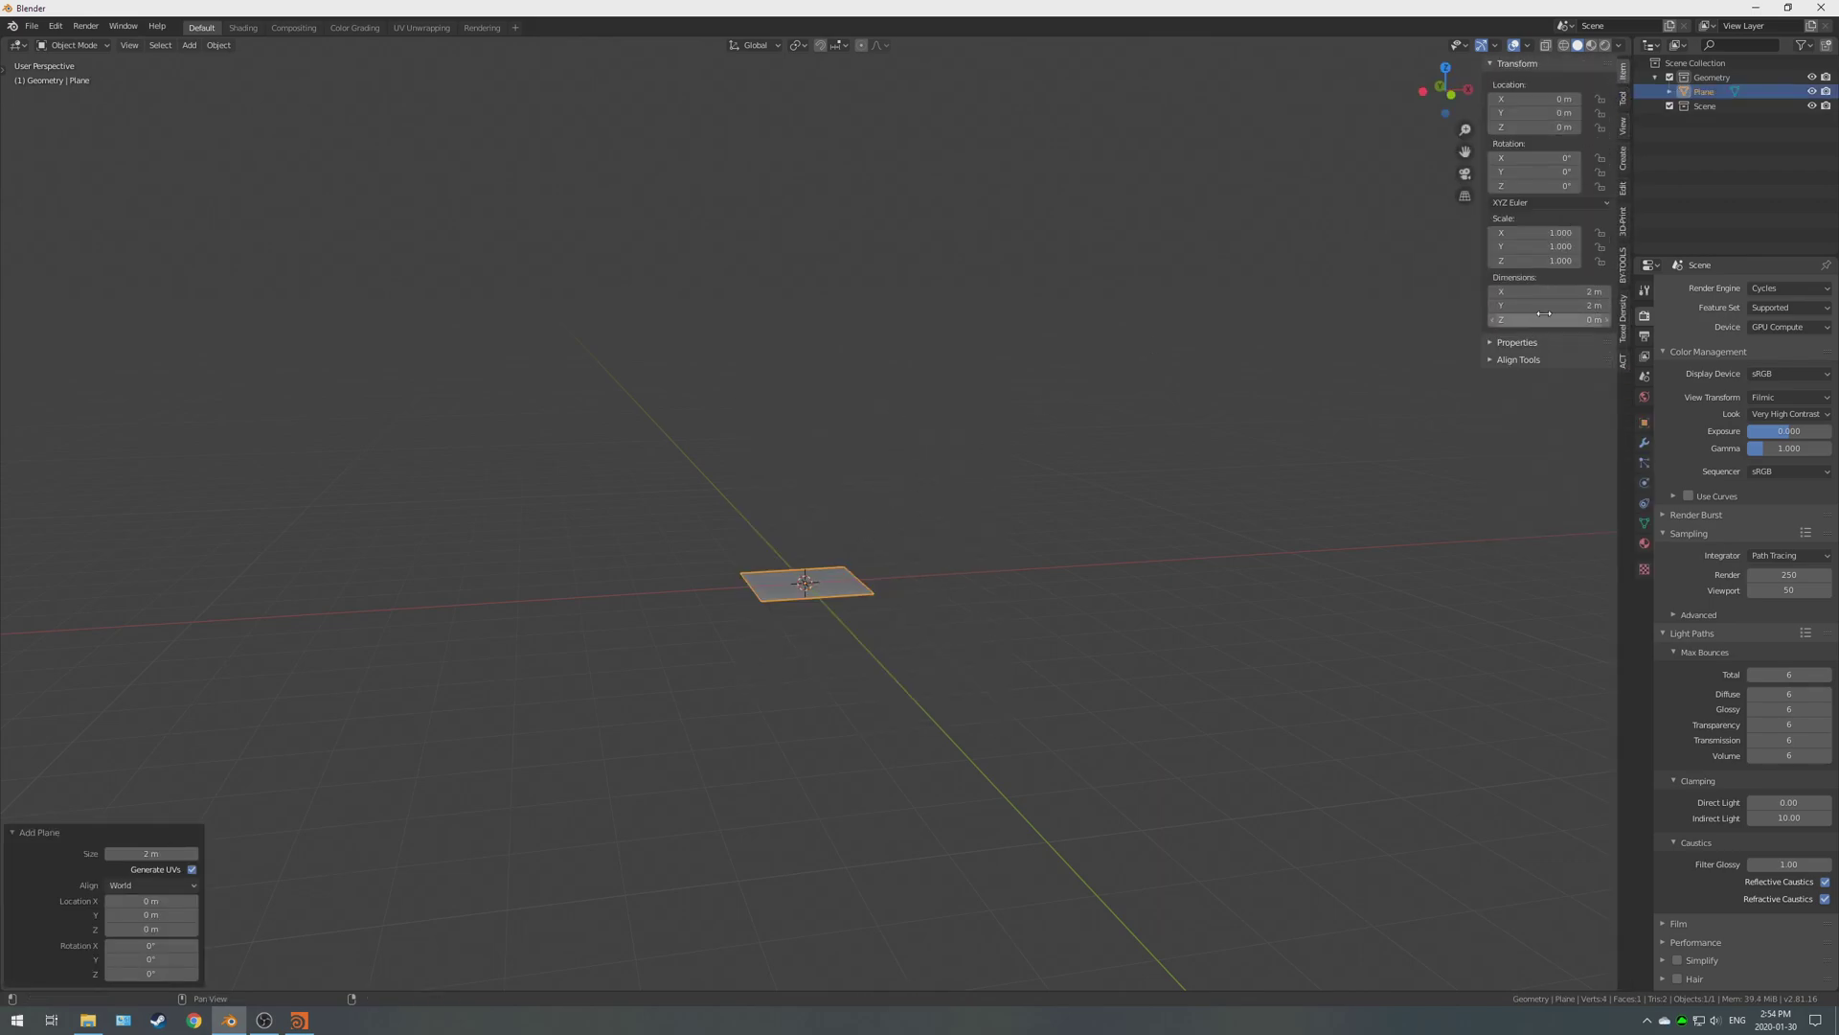
scroll(804, 628, "up", 6)
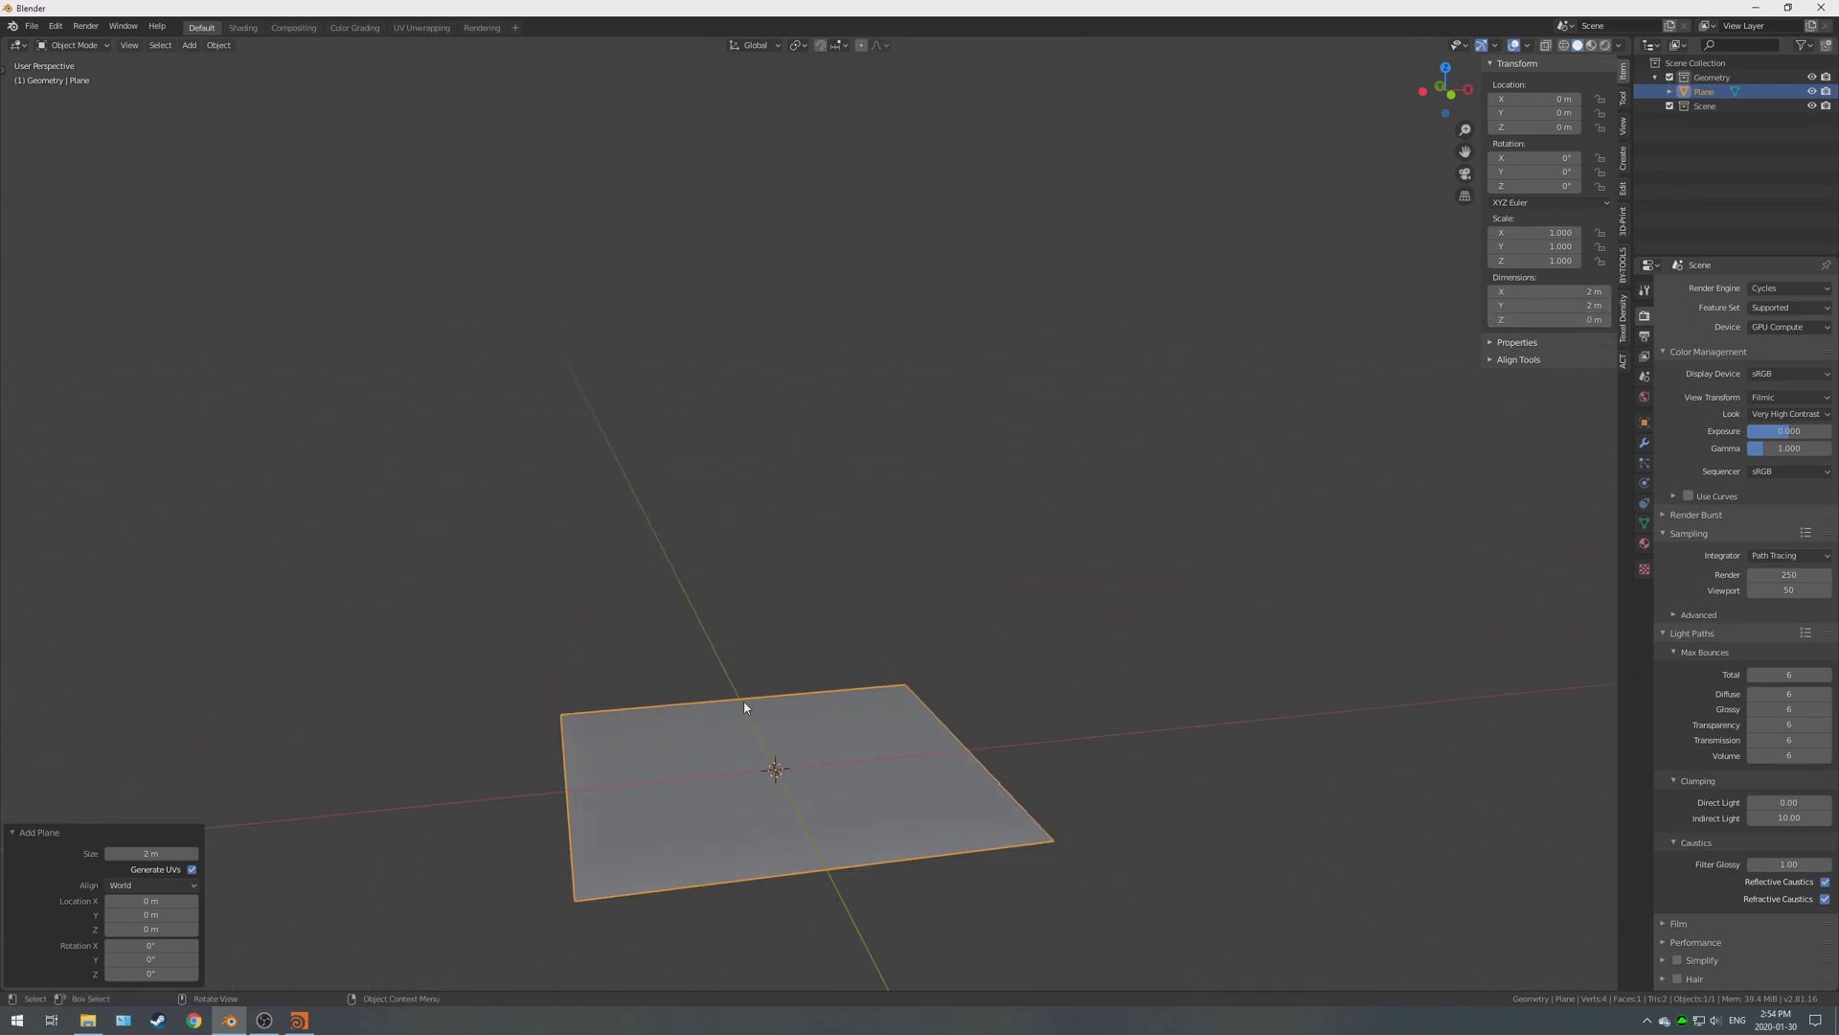
In Houdini, view the heightfield_output1 node's terrain info.
left_click(299, 1020)
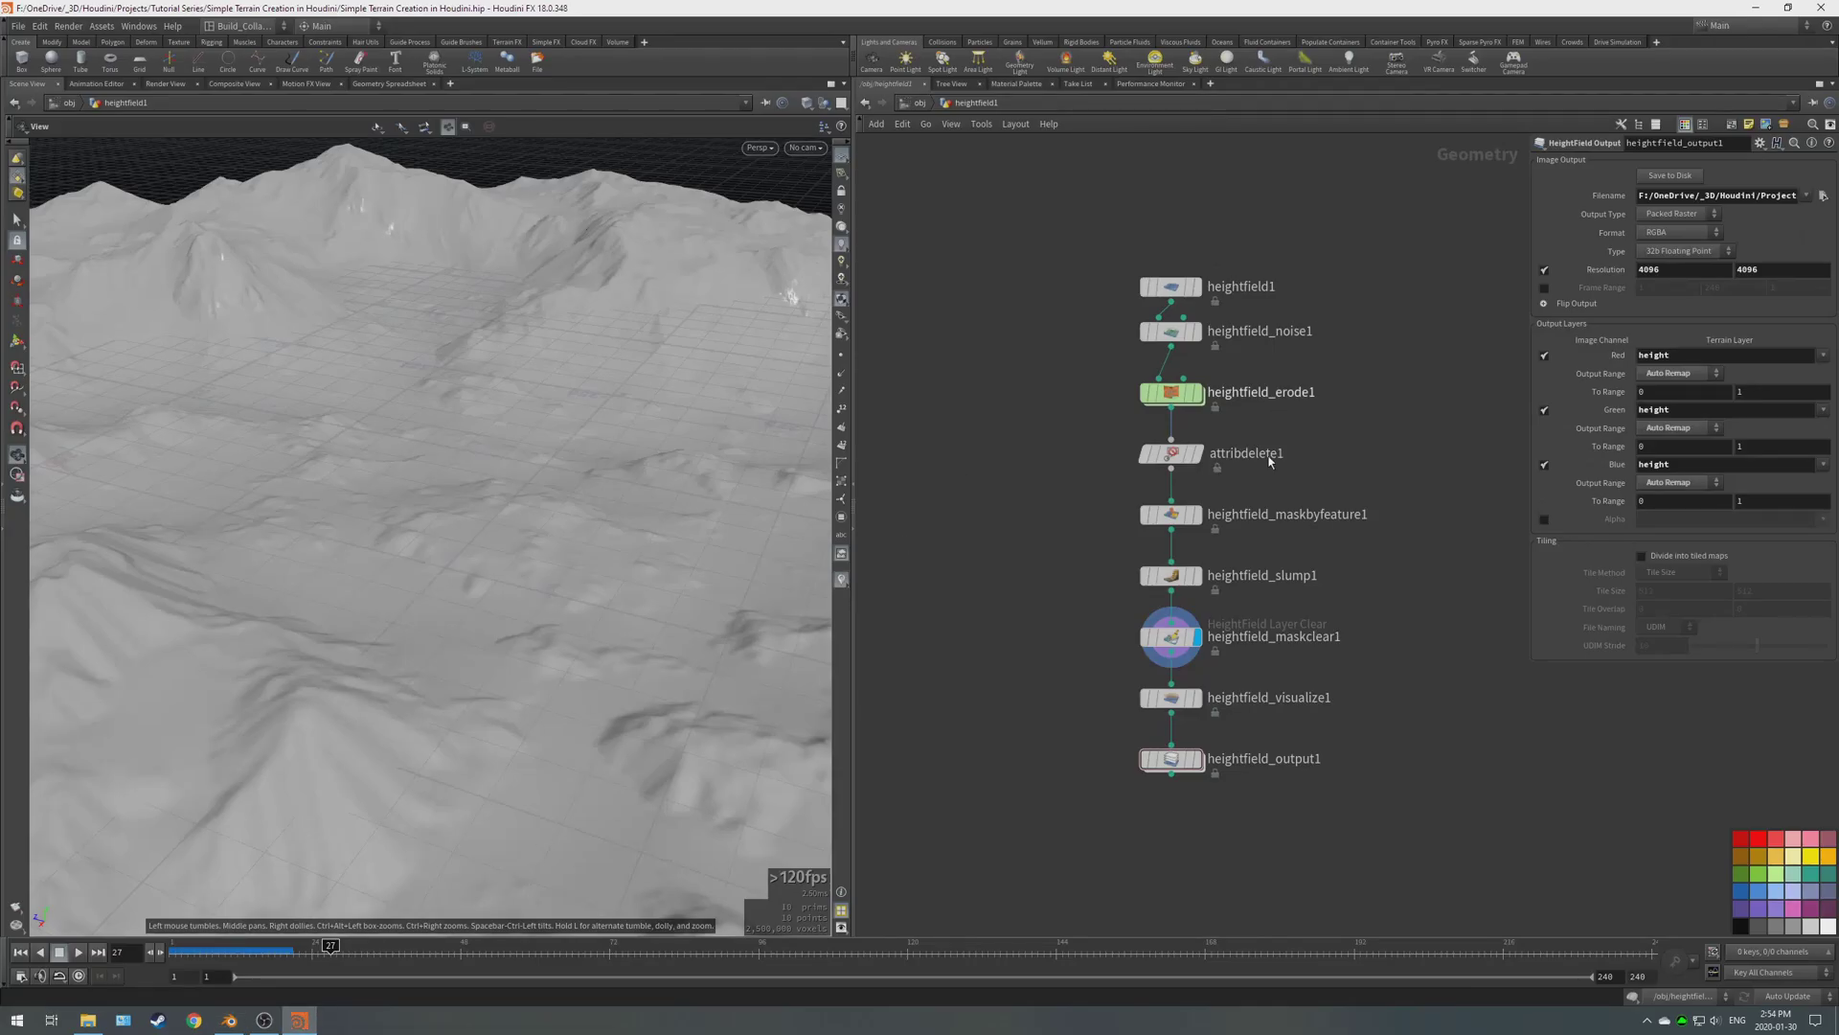
middle_click(1173, 763)
Back in Blender, scale the plane by 100 and then by 5 to make it 1000 m across.
left_click(229, 1020)
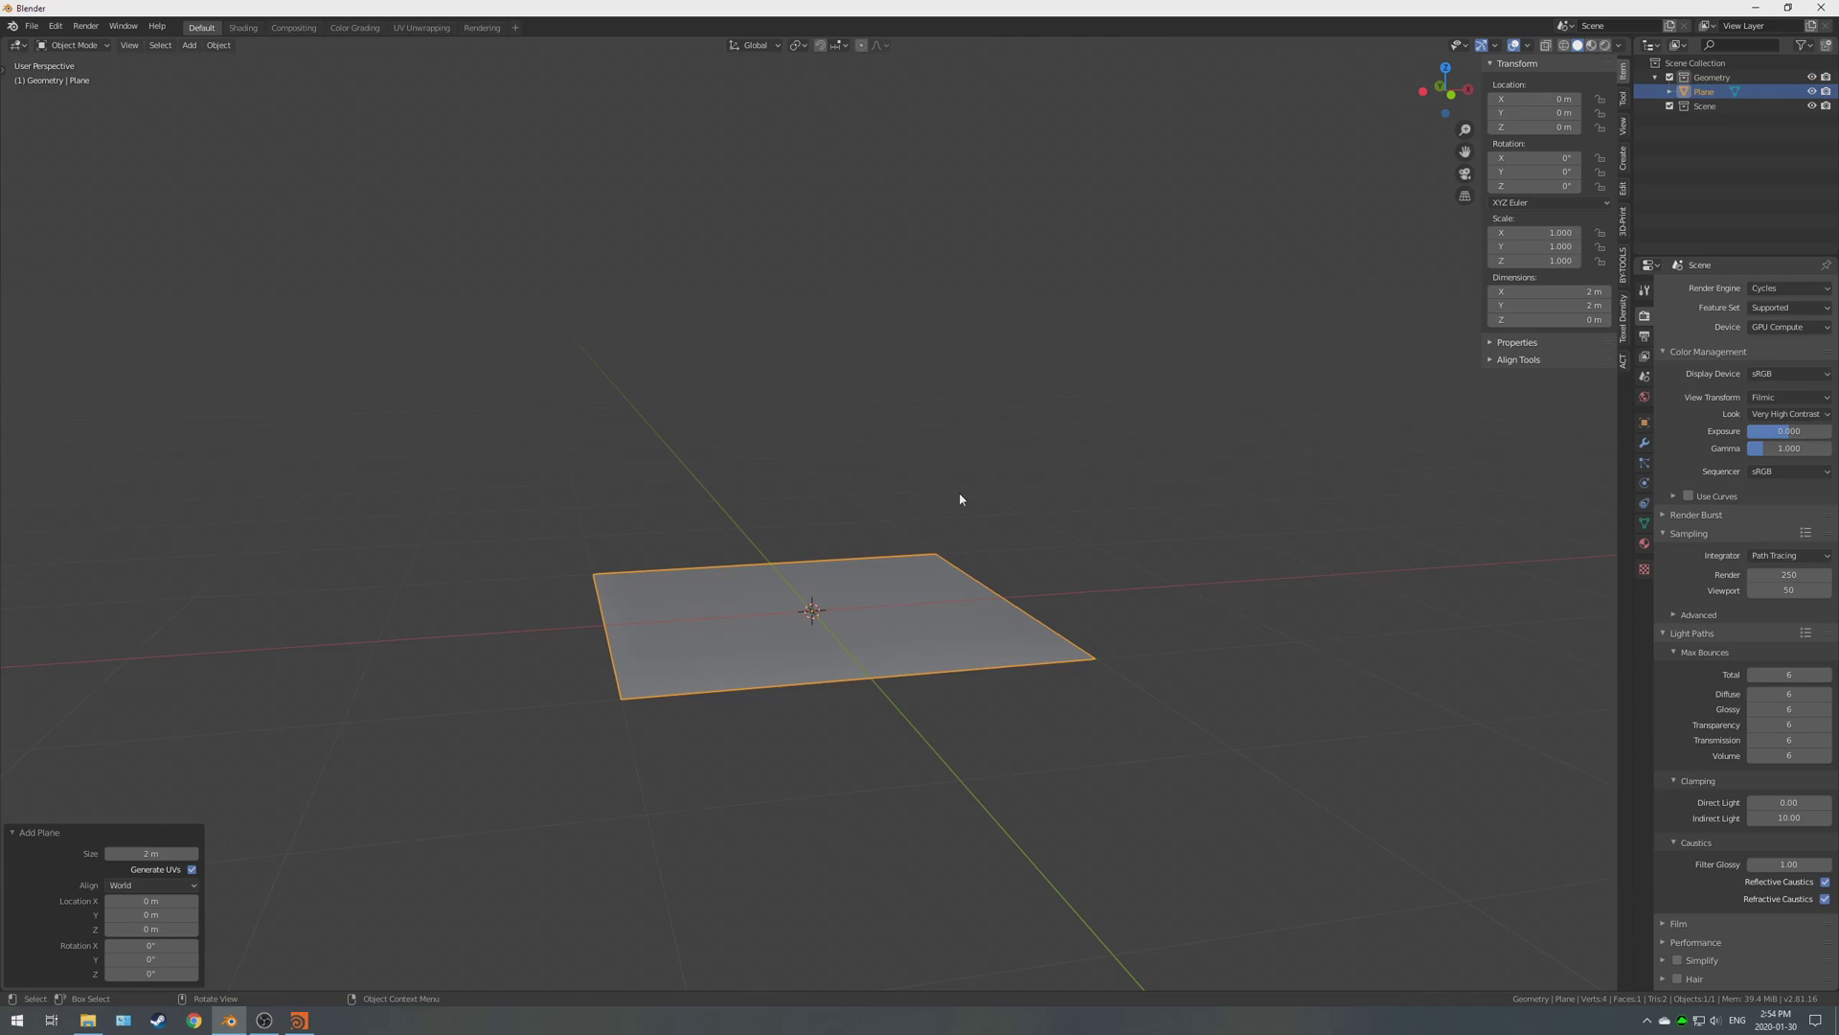
middle_click_drag(961, 501, 981, 514)
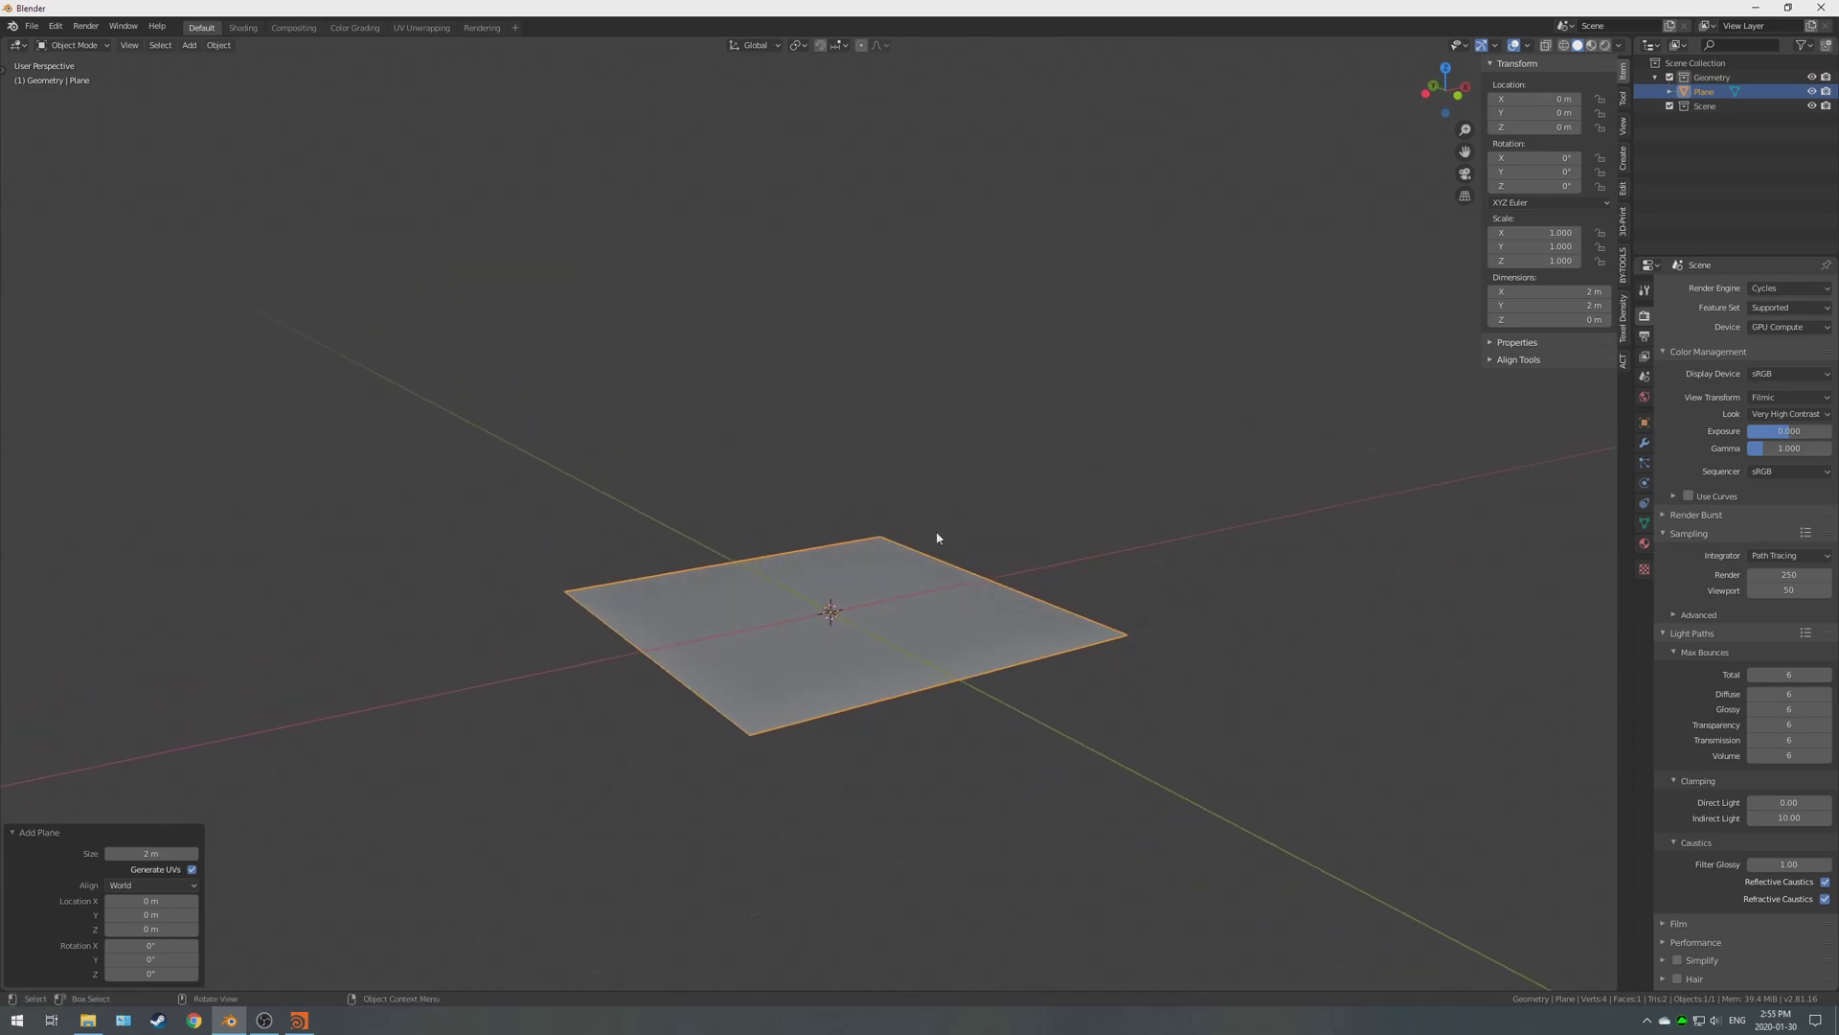
type("s100")
key("Return")
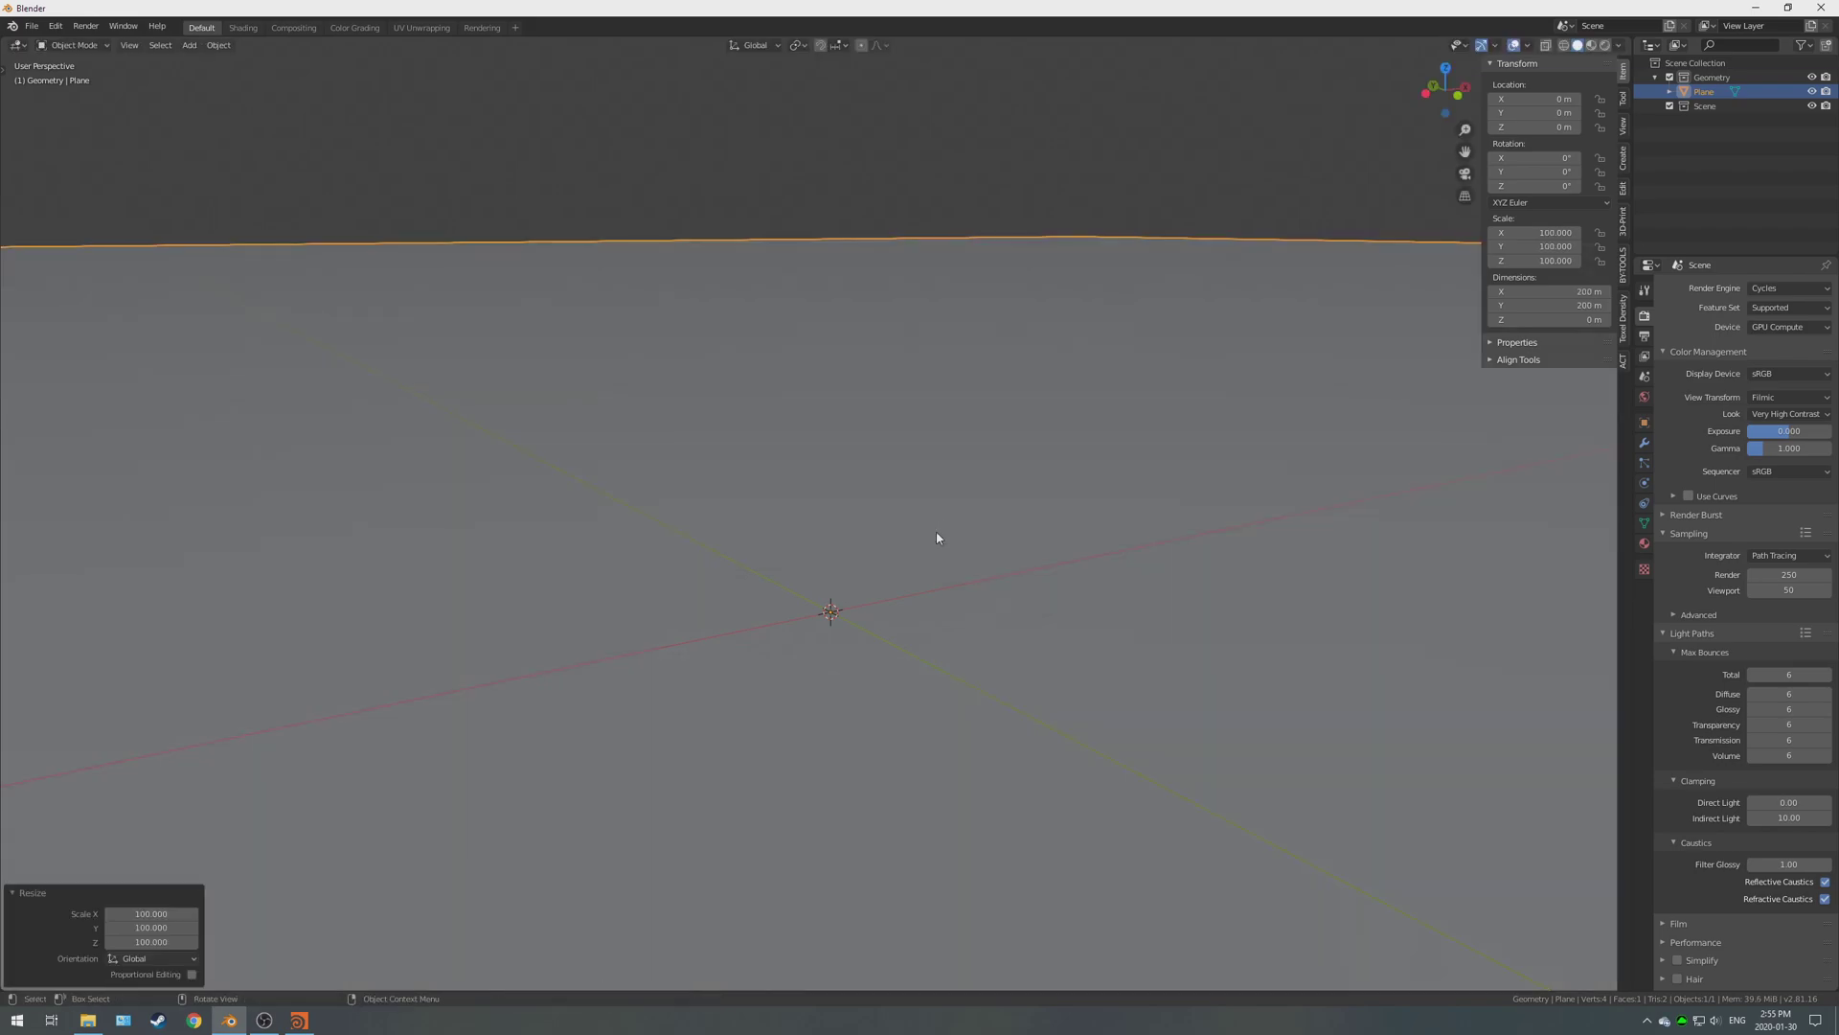
scroll(909, 500, "down", 4)
type("s")
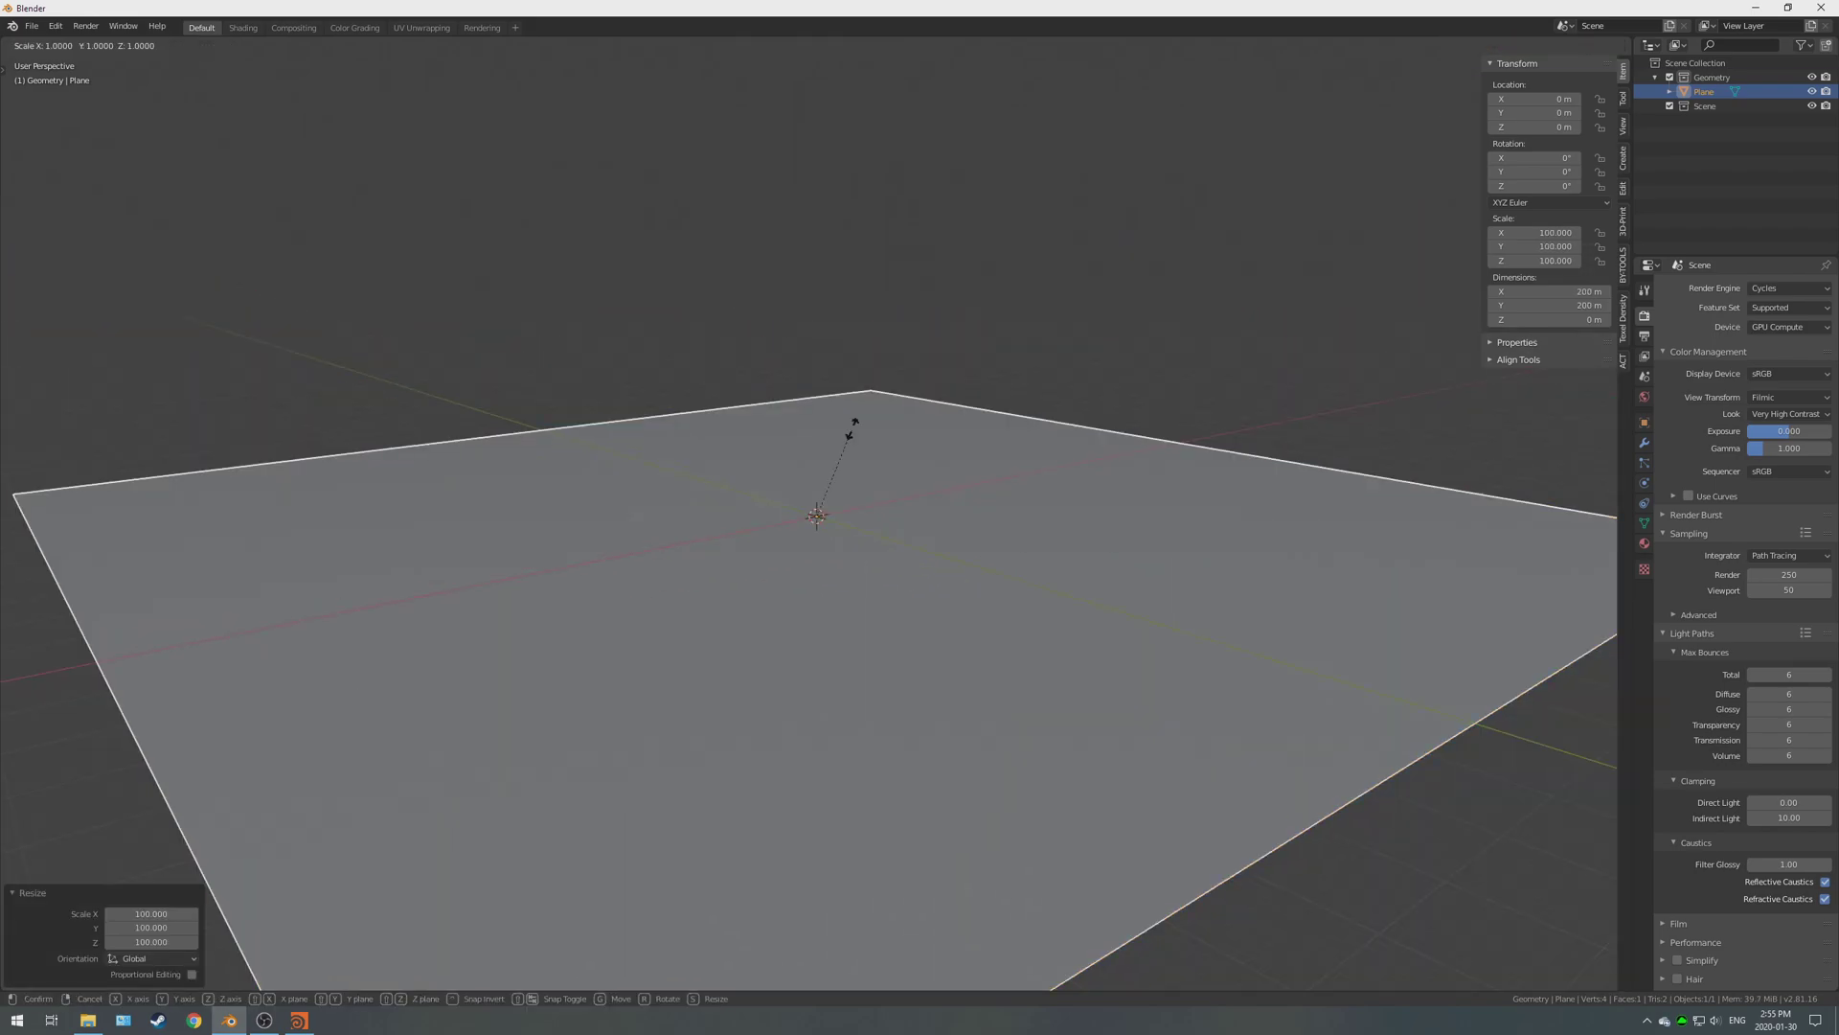
type("5")
key("Return")
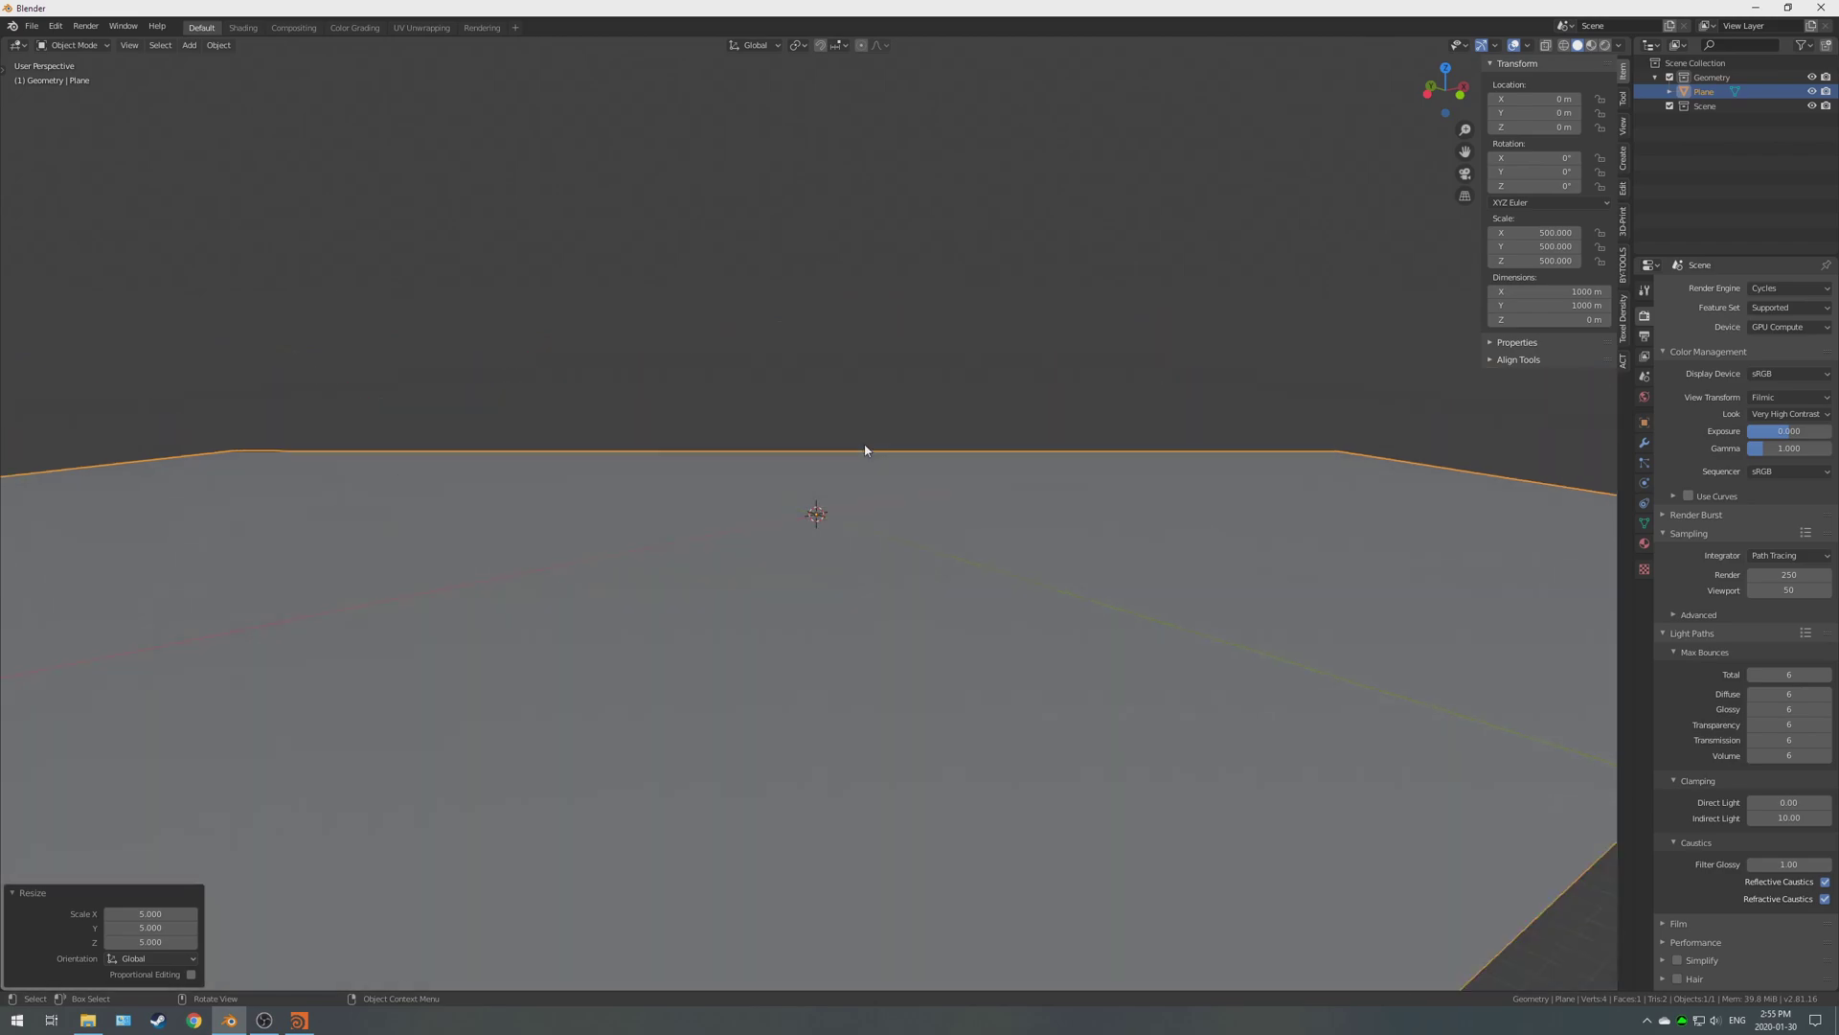
Show the sidebar View settings, such as clip distance, while orbiting around the enlarged plane.
scroll(867, 448, "down", 3)
middle_click_drag(871, 446, 818, 553)
scroll(818, 554, "down", 2)
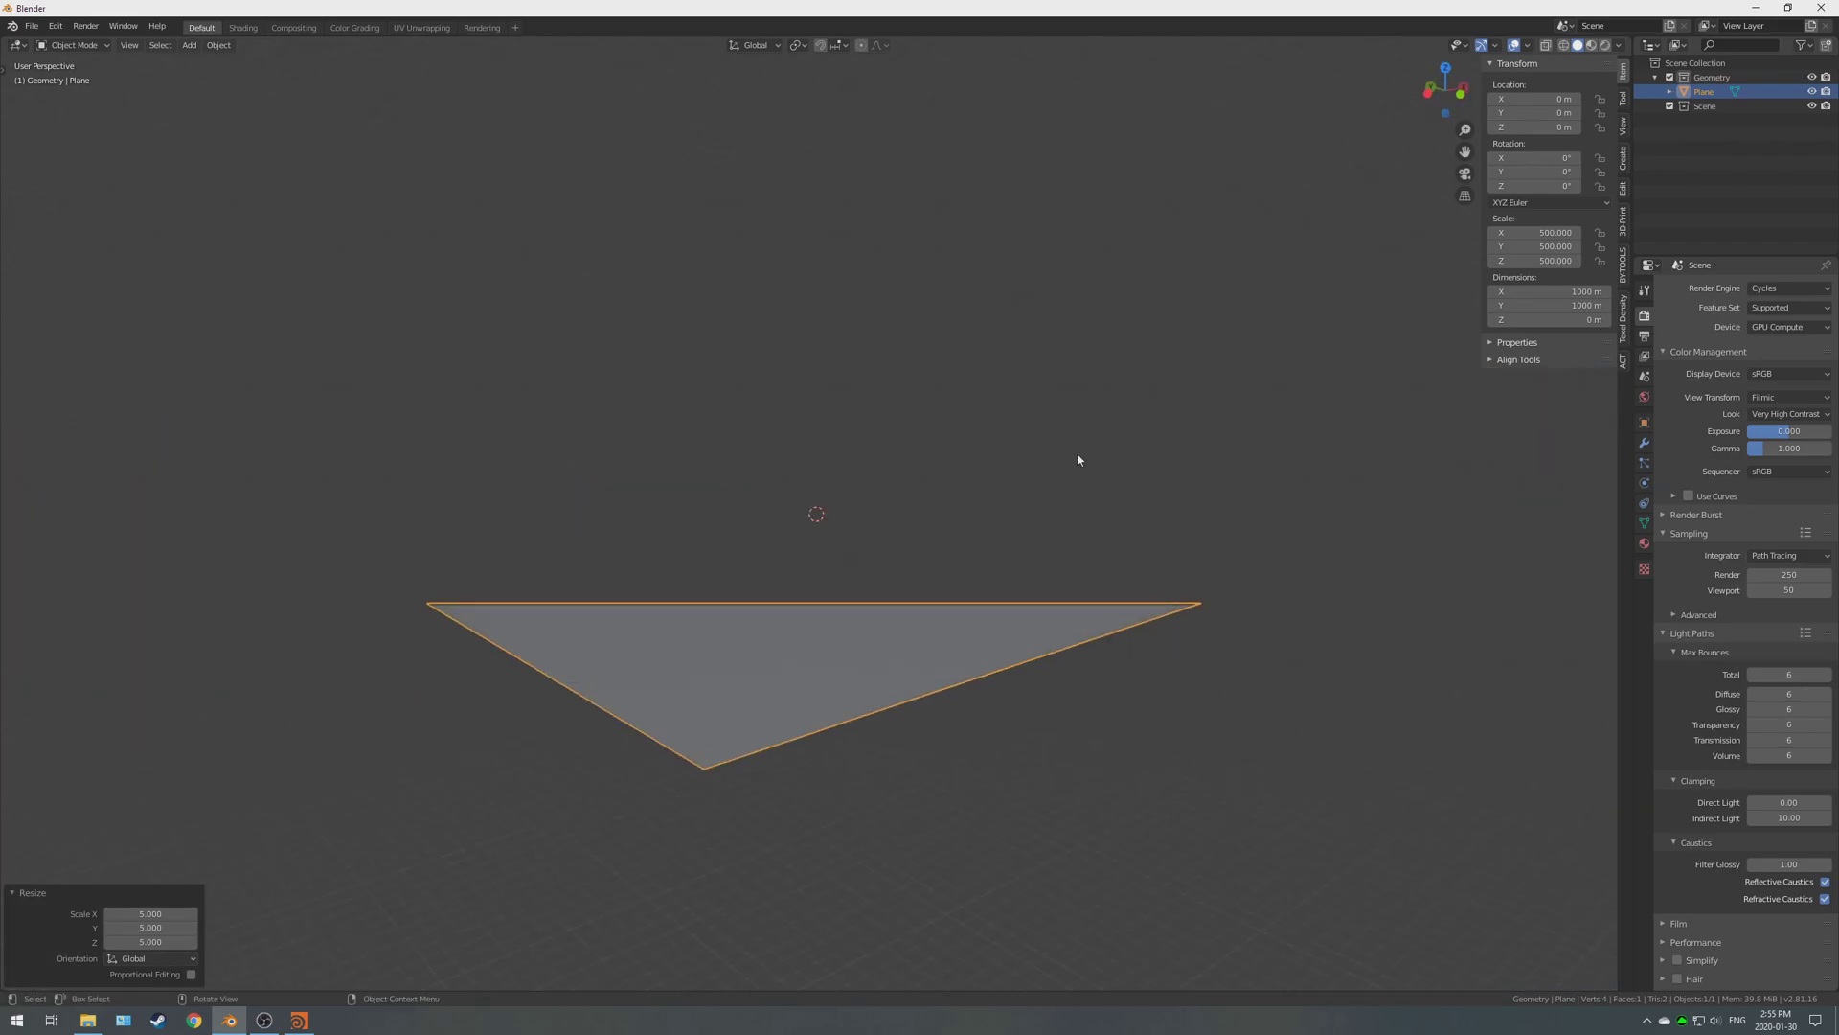
left_click(1623, 127)
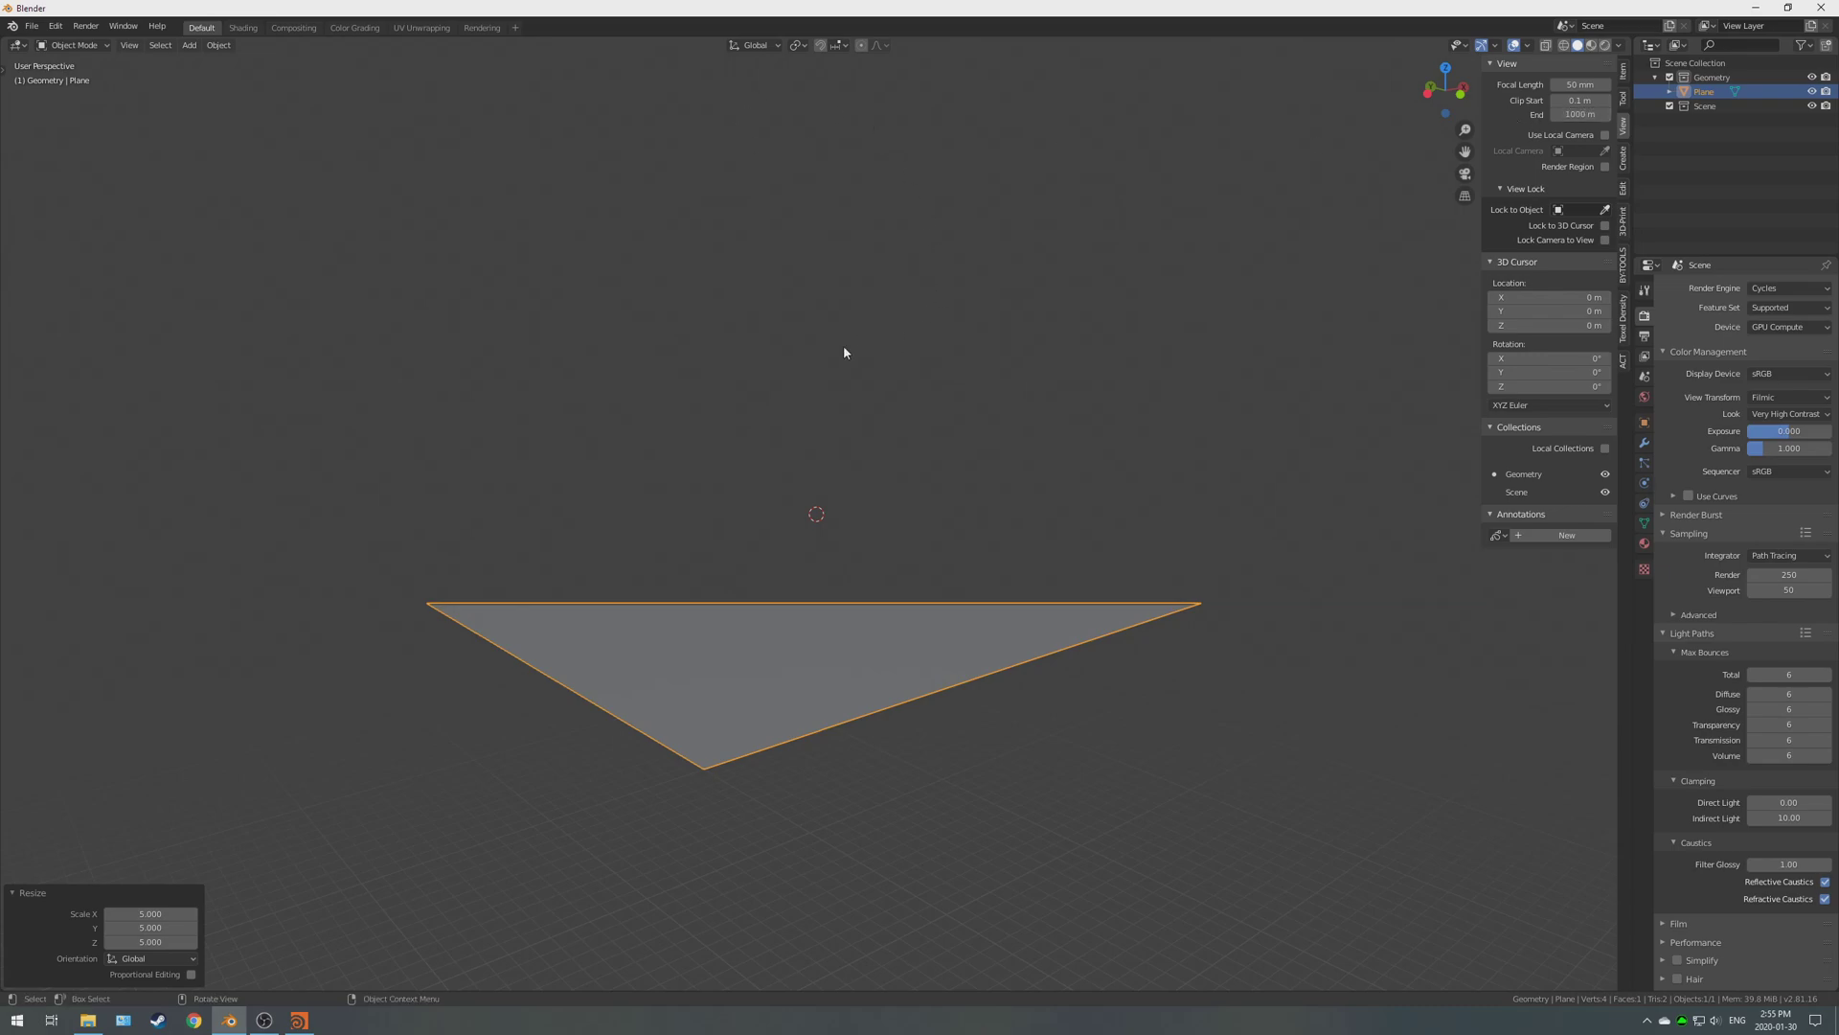
scroll(761, 629, "up", 4)
scroll(760, 629, "down", 2)
middle_click_drag(760, 628, 746, 575)
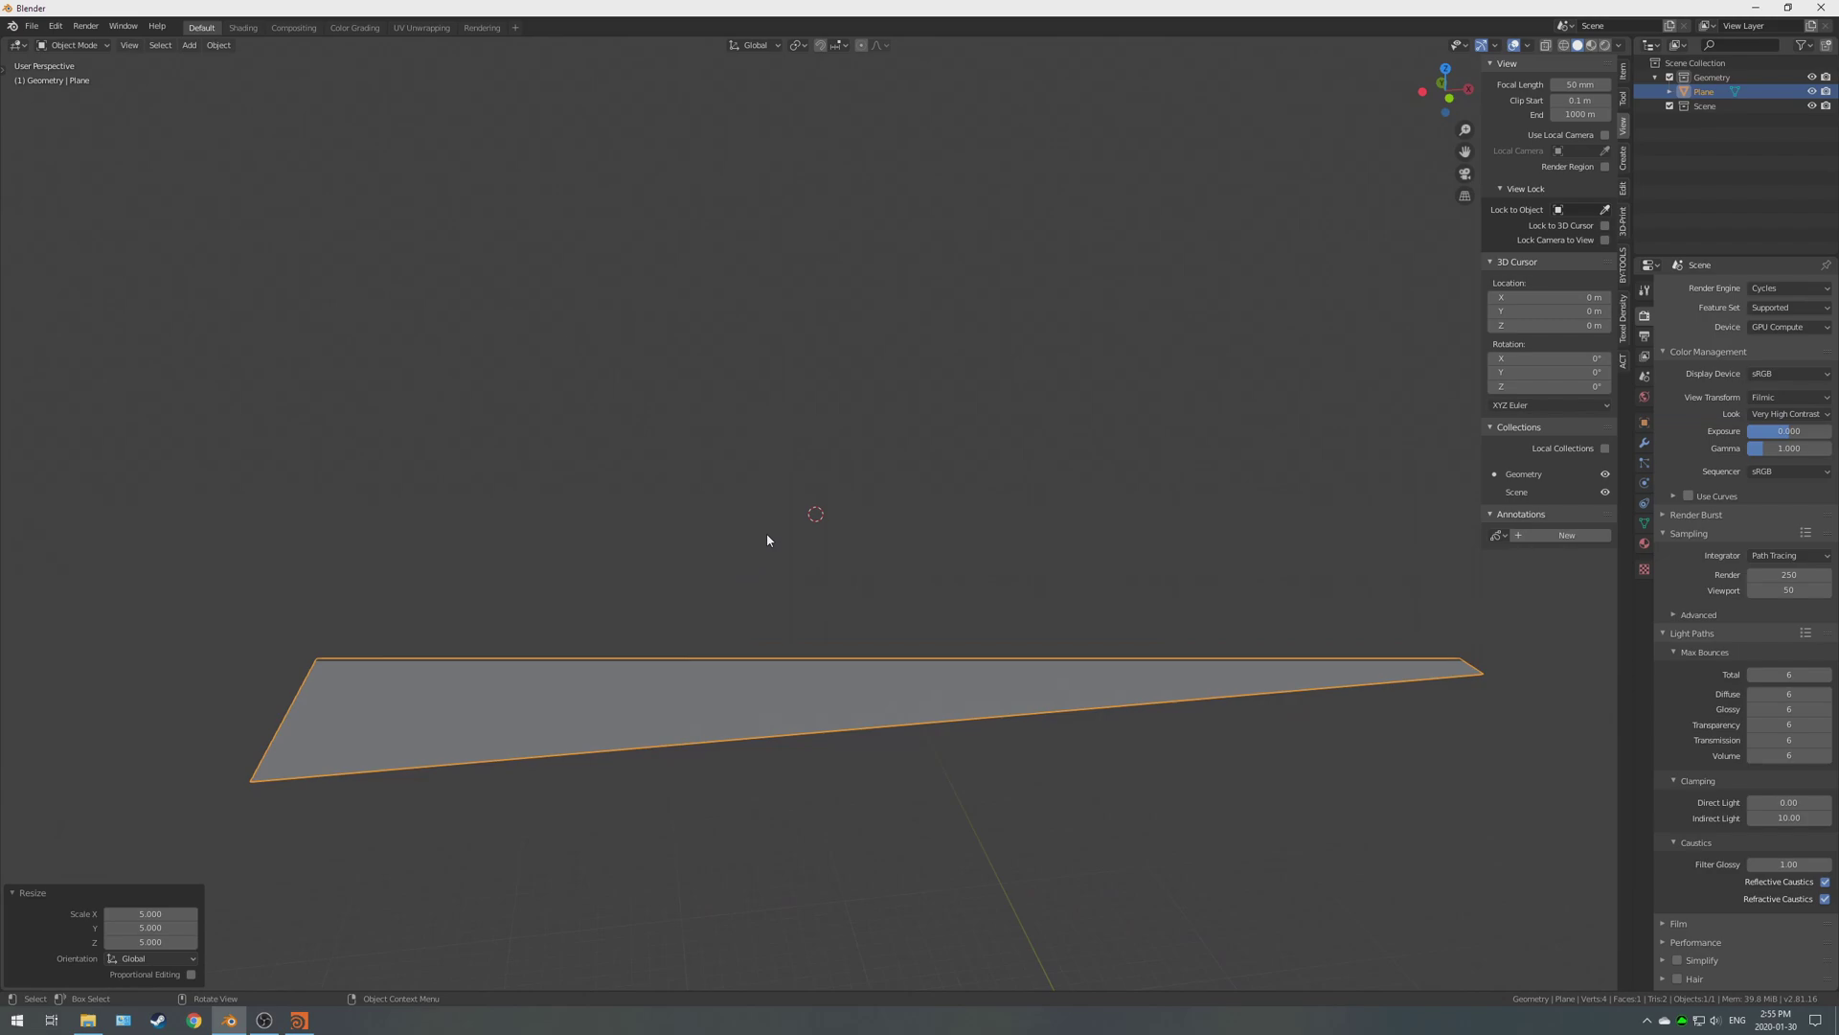
left_click(243, 27)
middle_click_drag(949, 640, 808, 738)
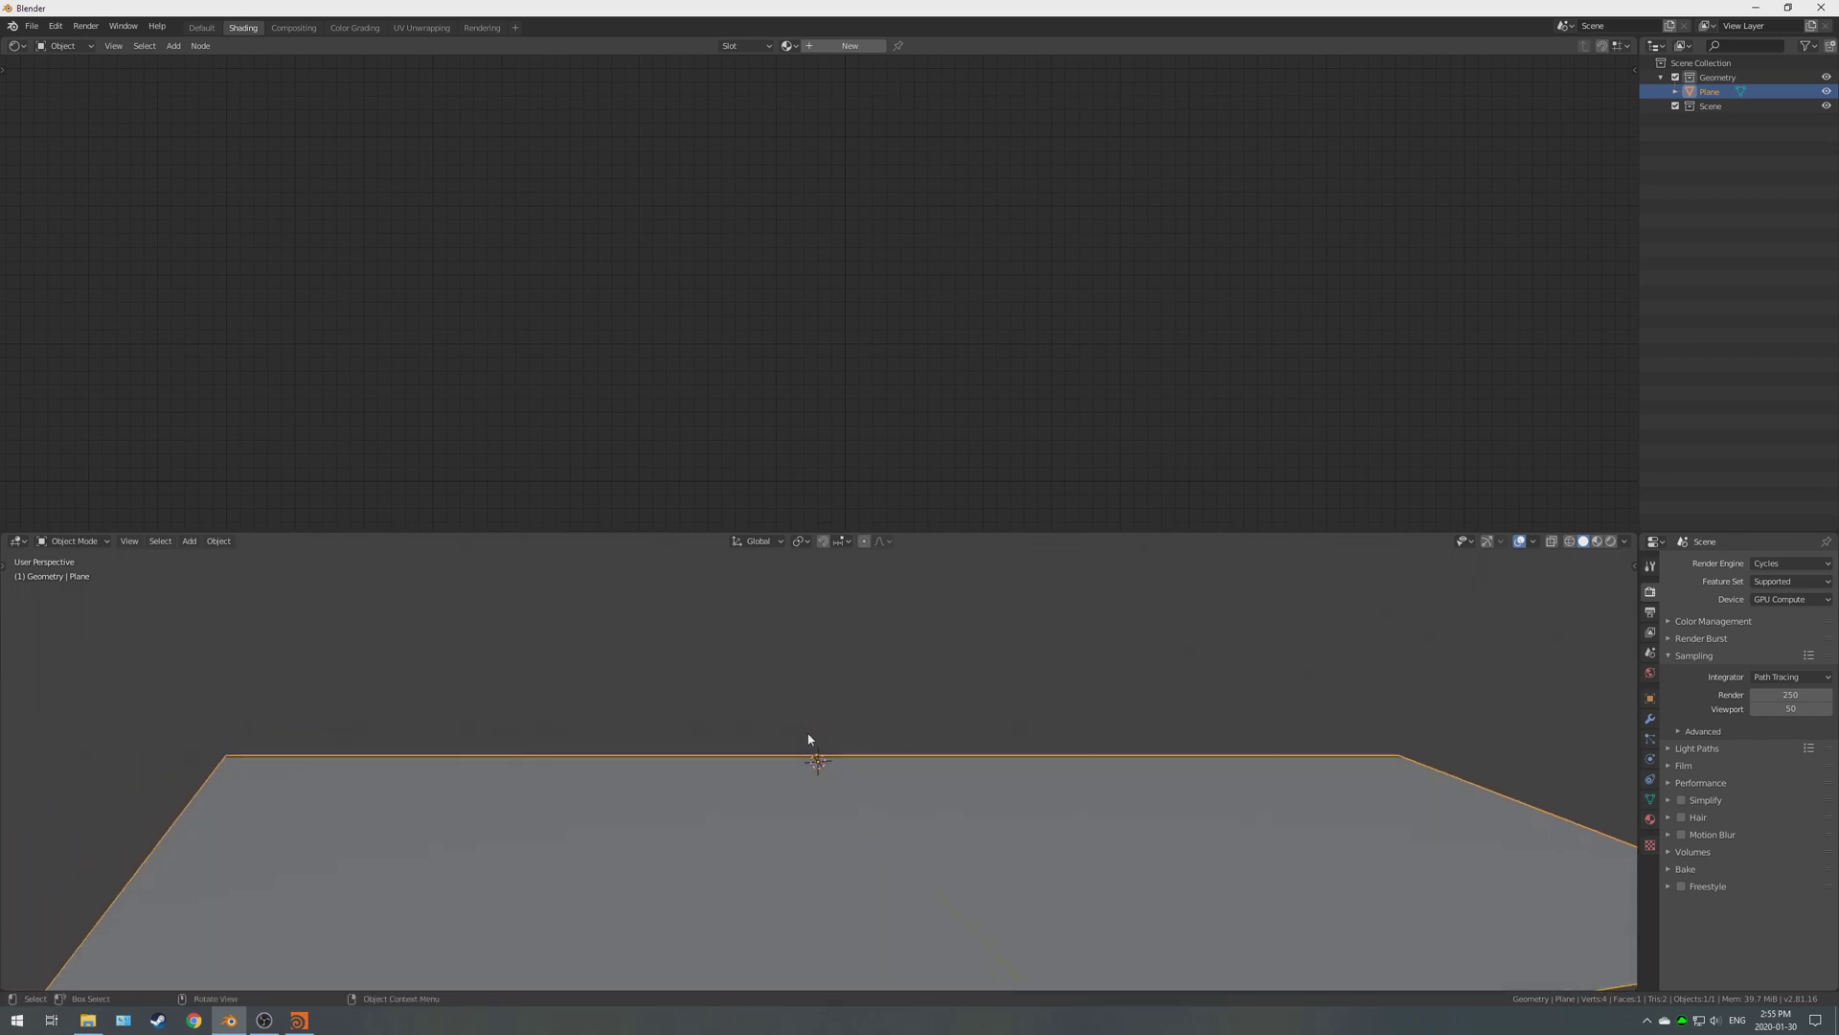
key("n")
left_click(1629, 621)
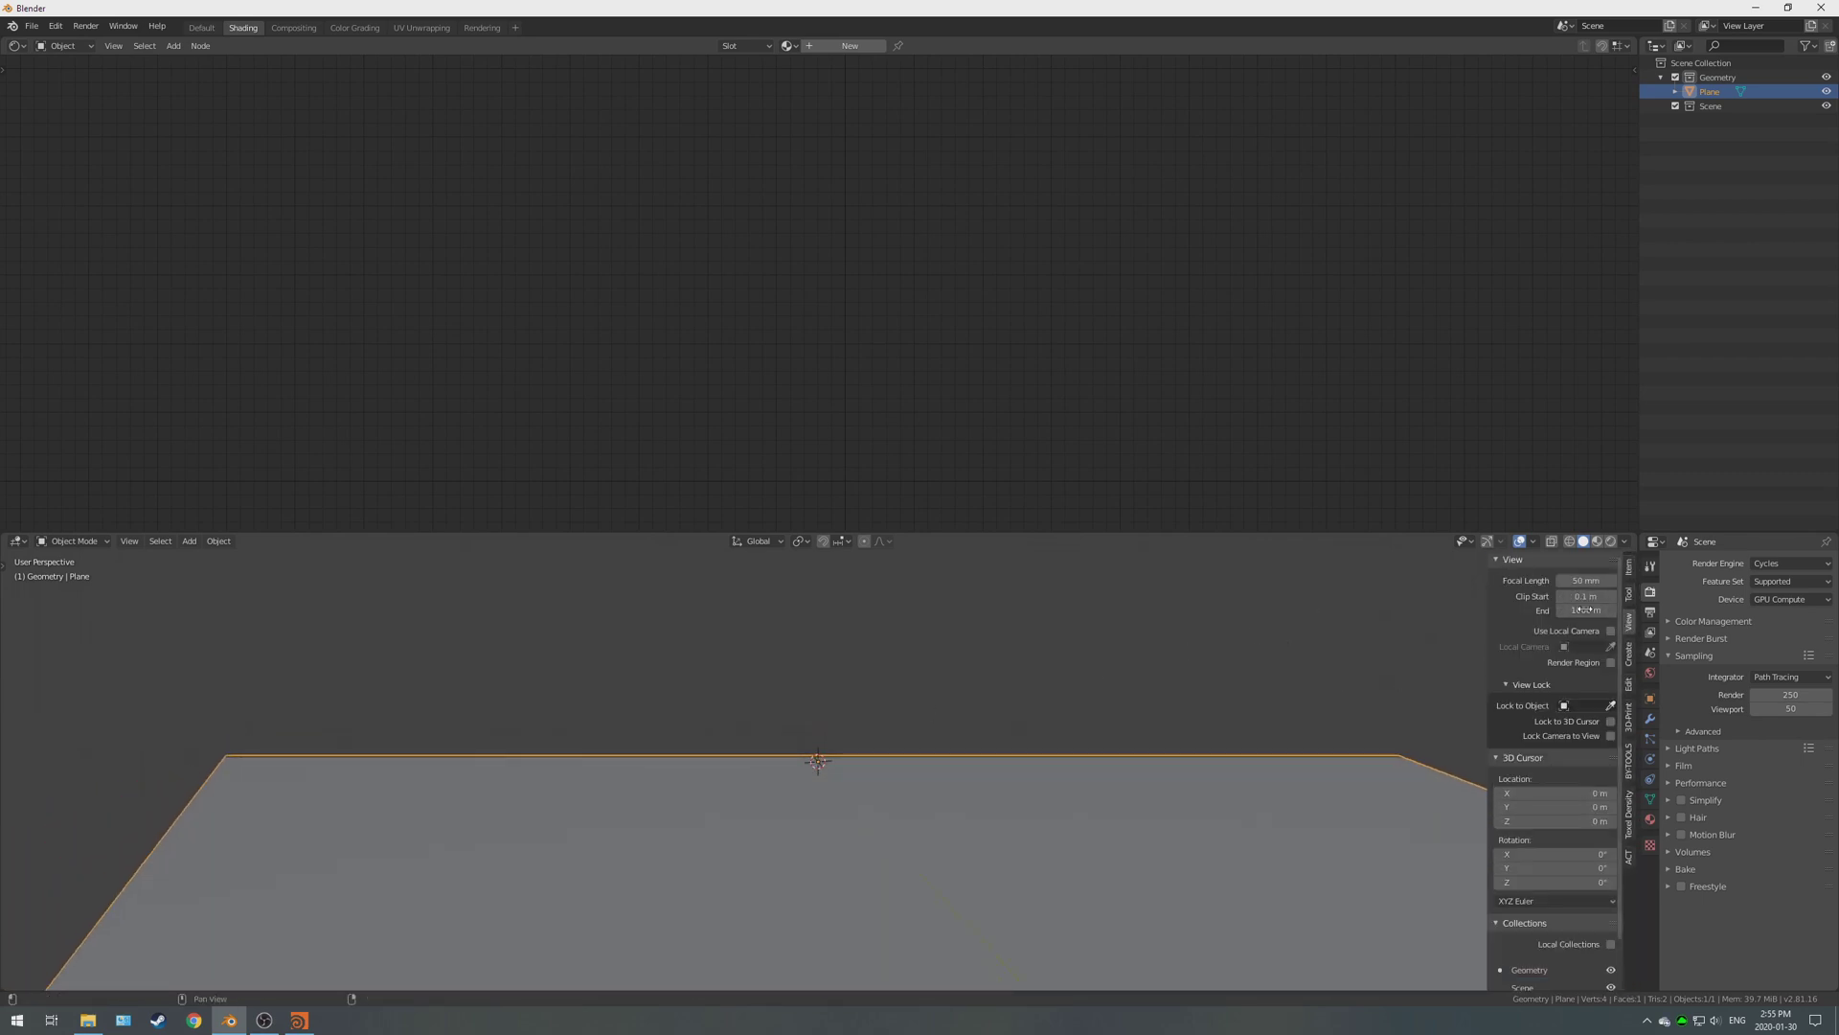
left_click(1630, 571)
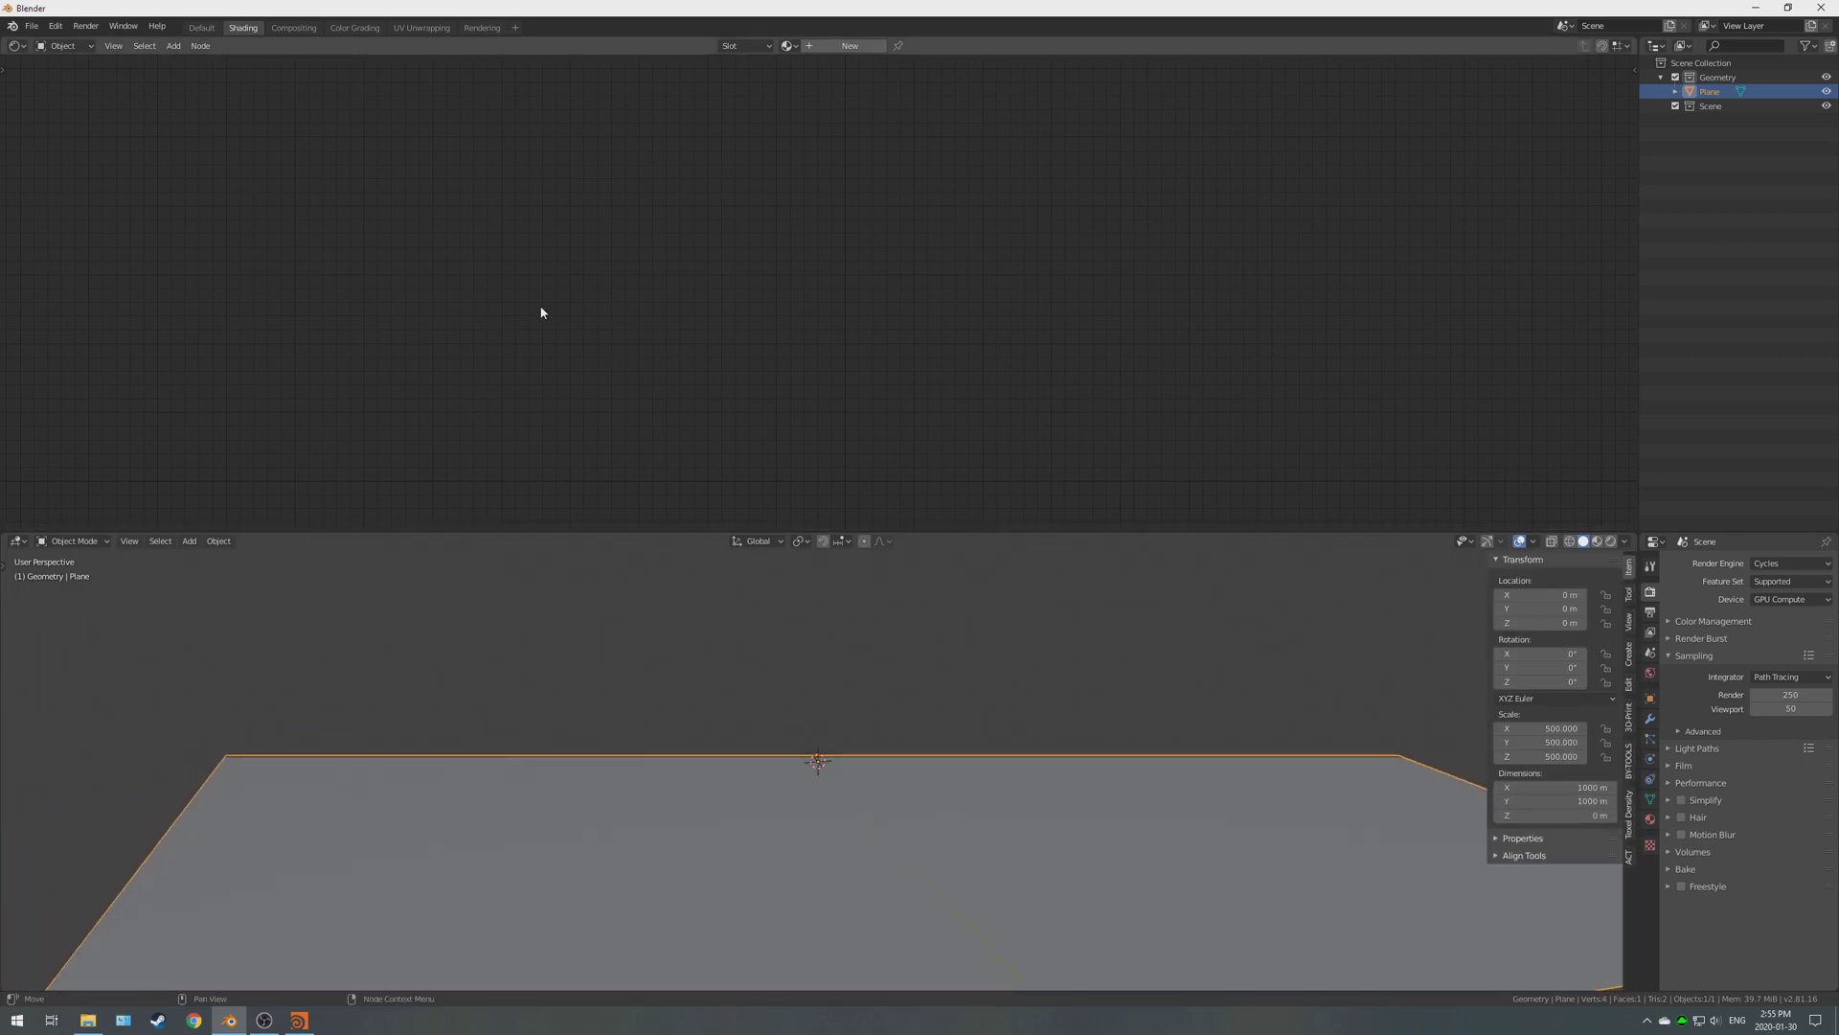
left_click(481, 27)
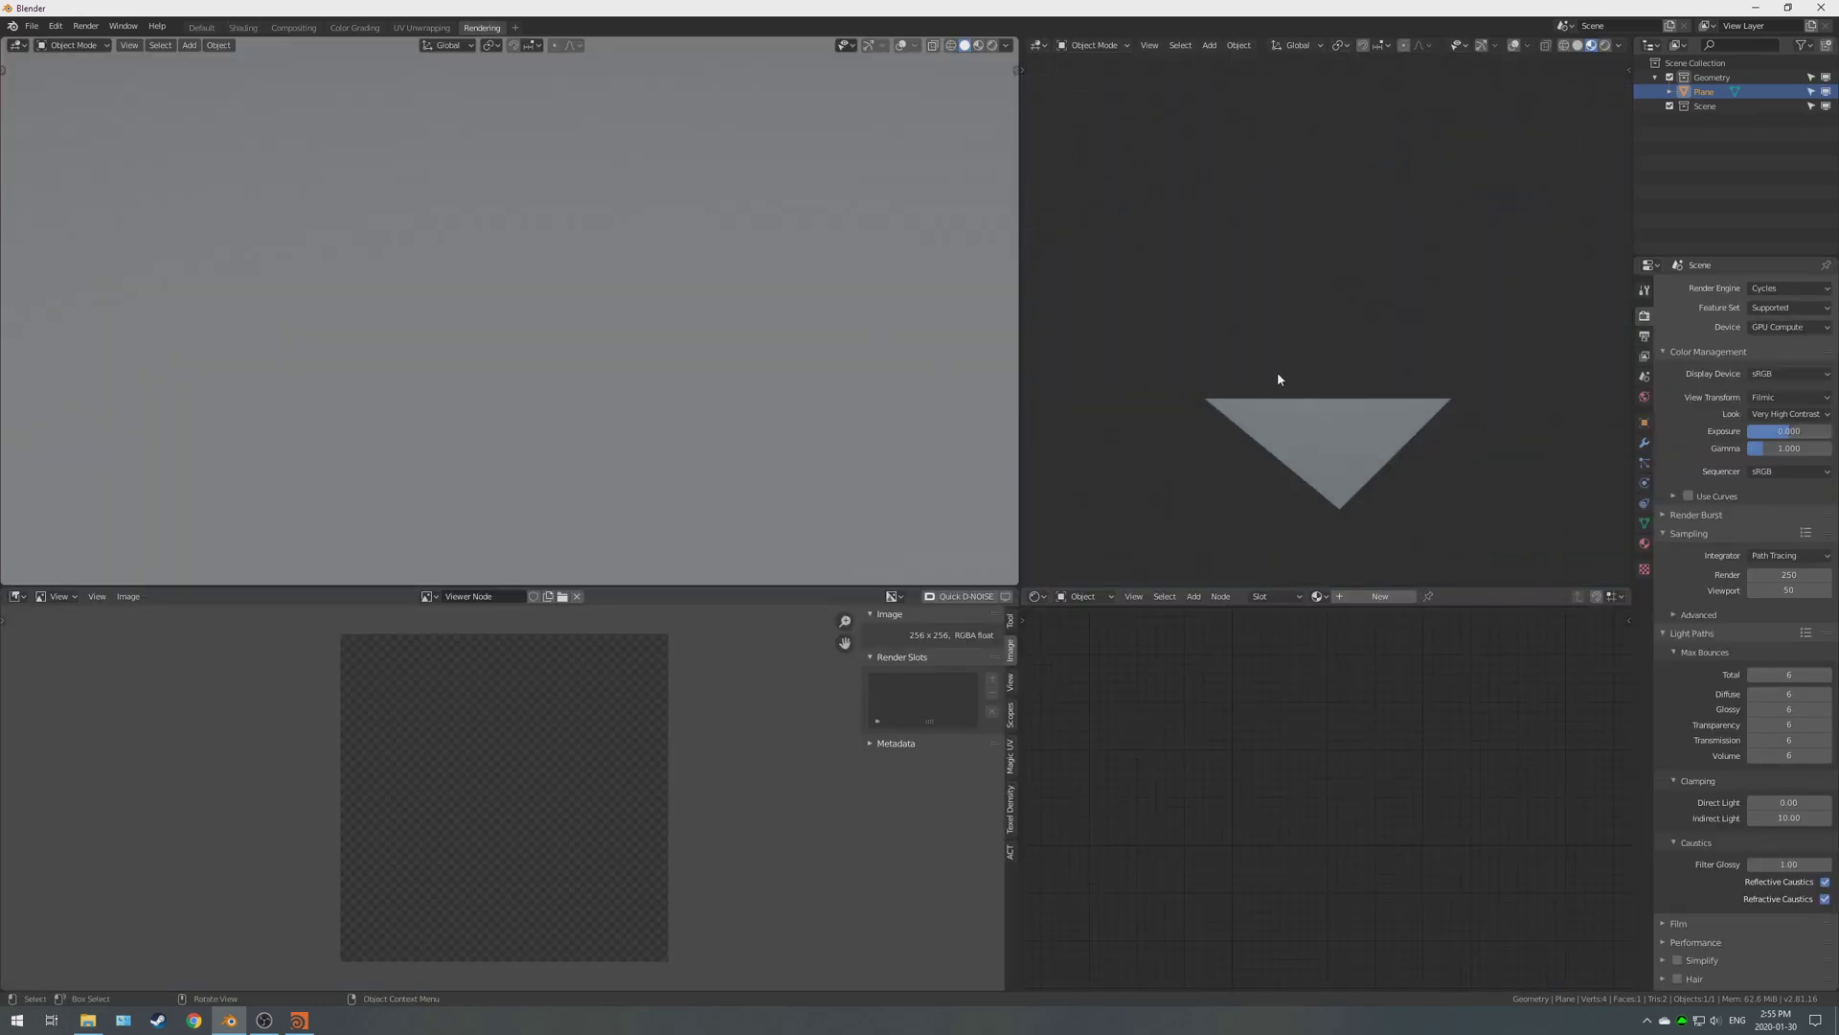
middle_click_drag(690, 307, 609, 399)
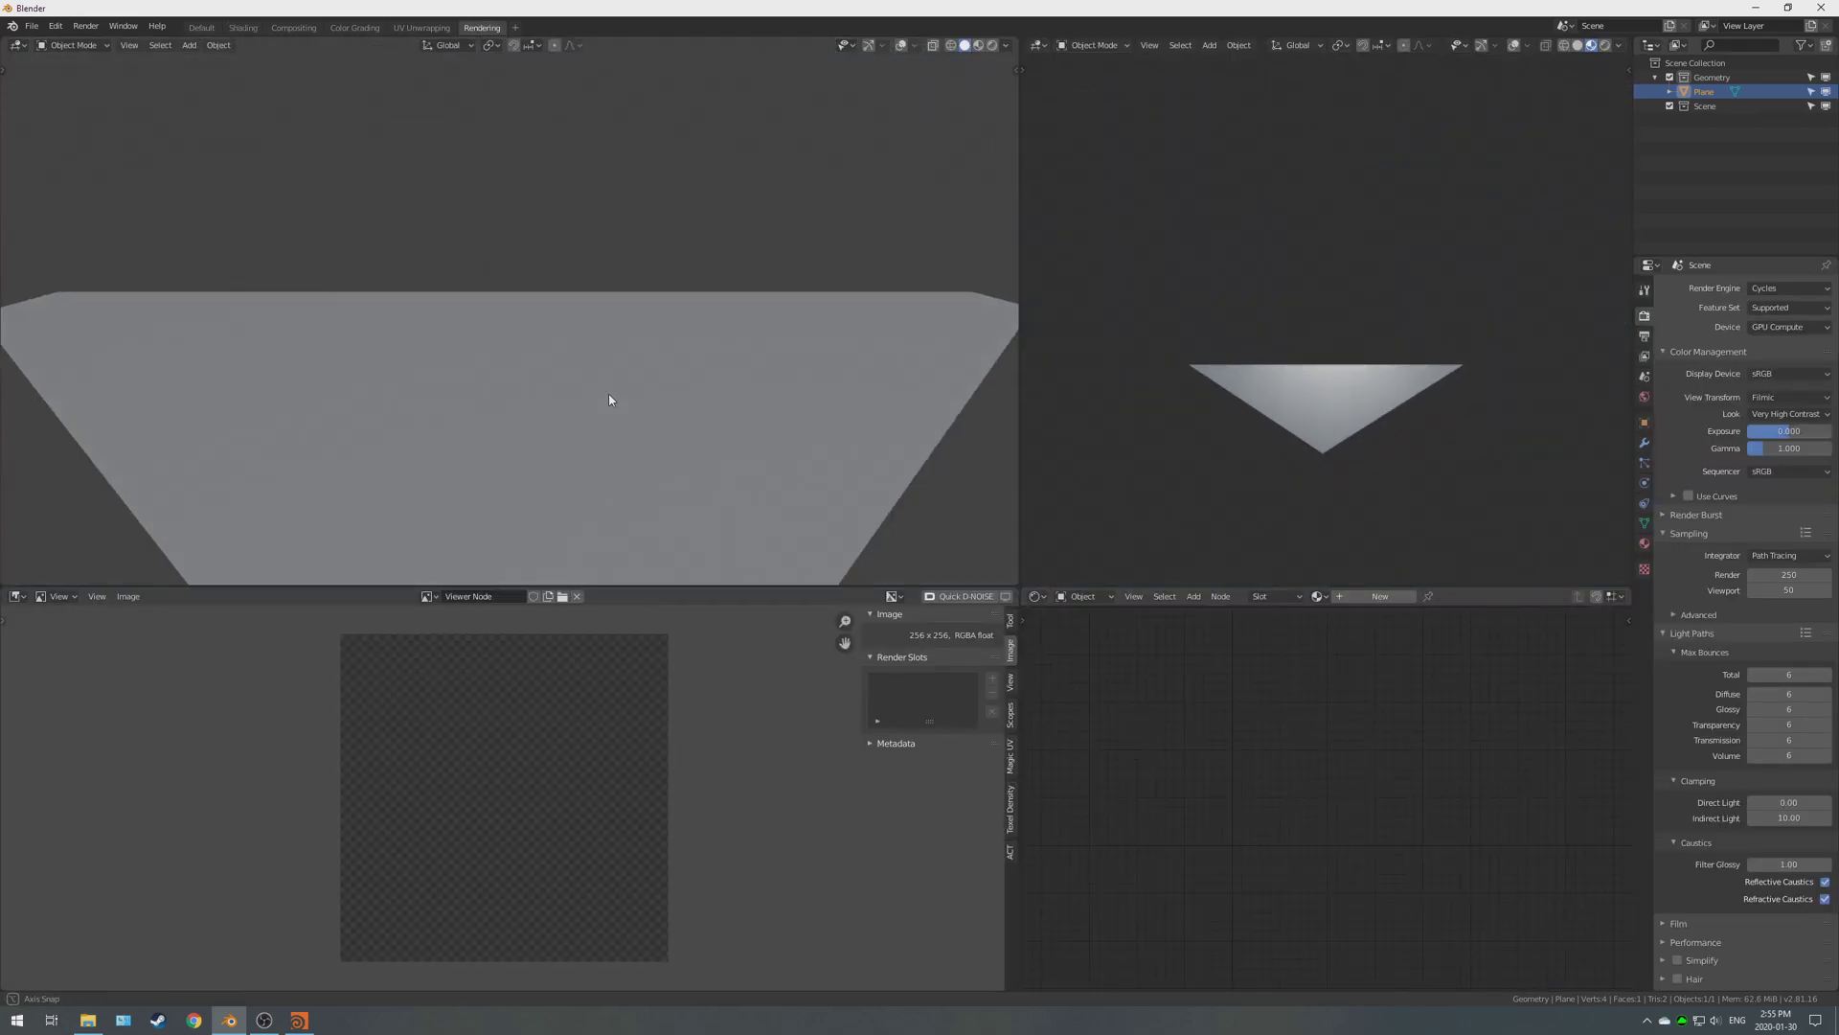
In the Default workspace, undo the earlier scales and rescale the plane to 10 m across.
left_click(201, 27)
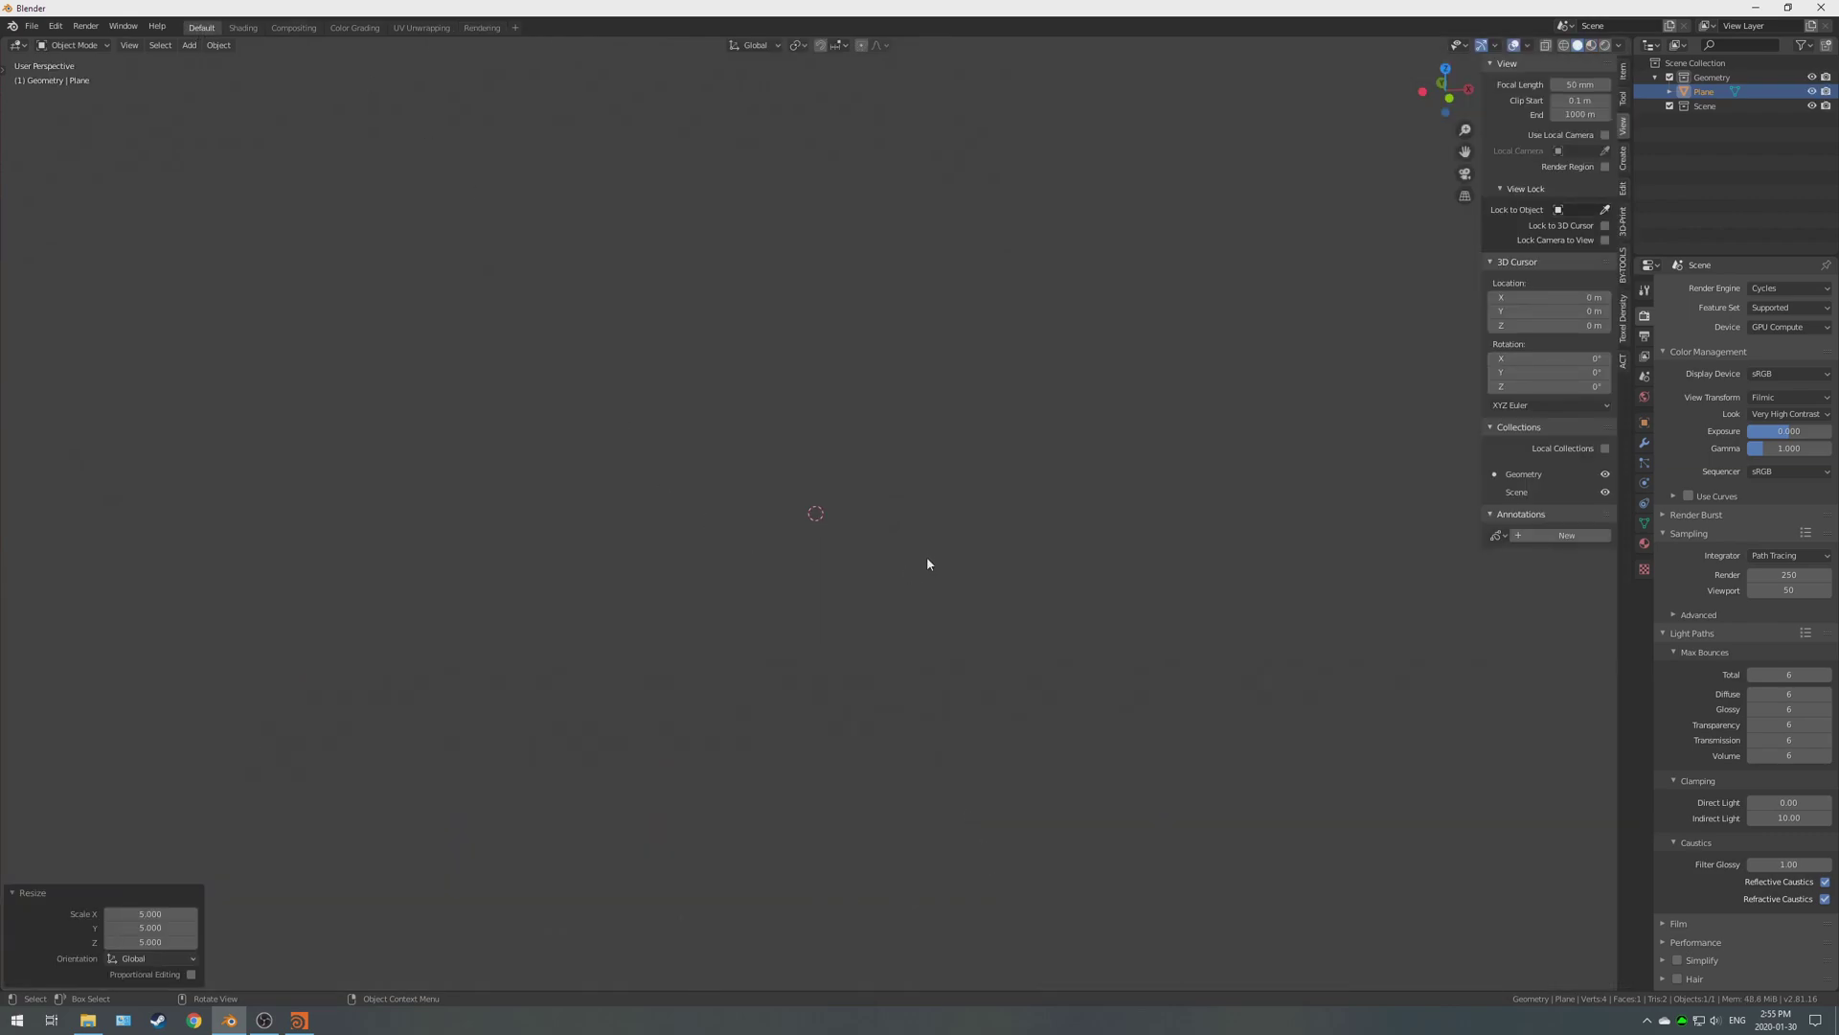
scroll(928, 563, "down", 3)
left_click(1624, 77)
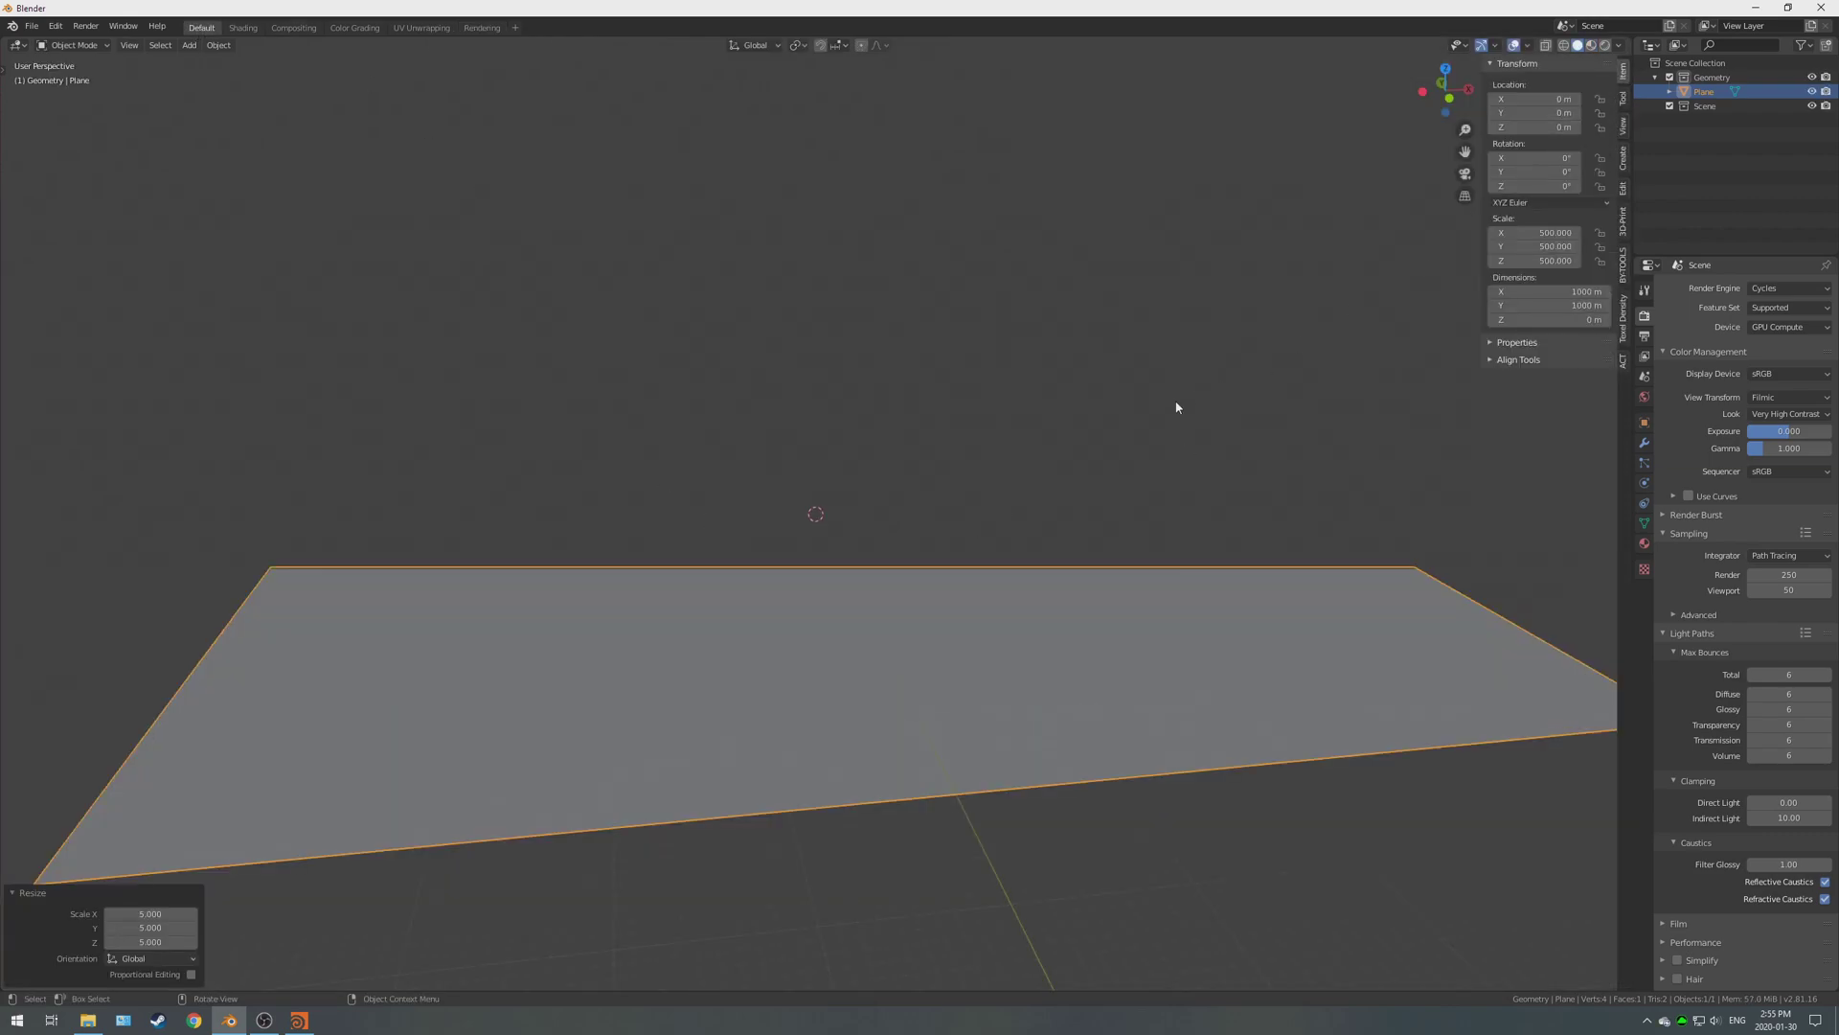
key("ctrl+z")
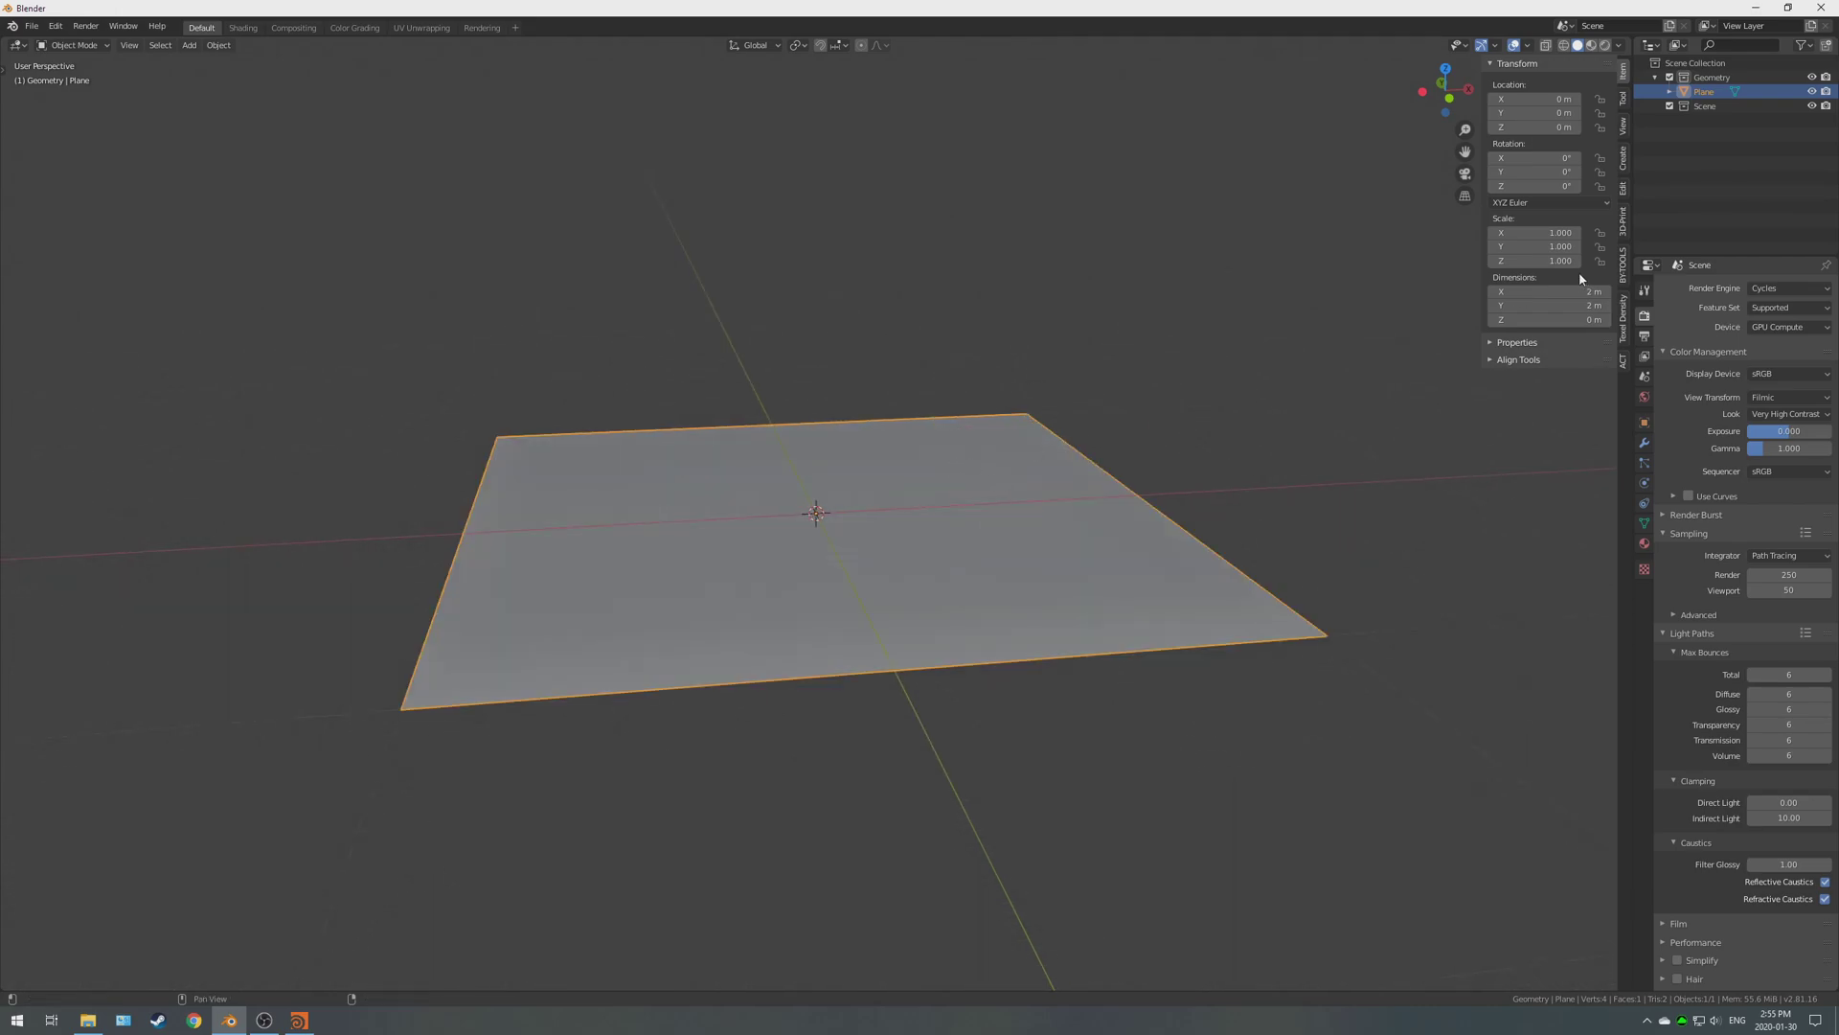
type("s.5")
key("Return")
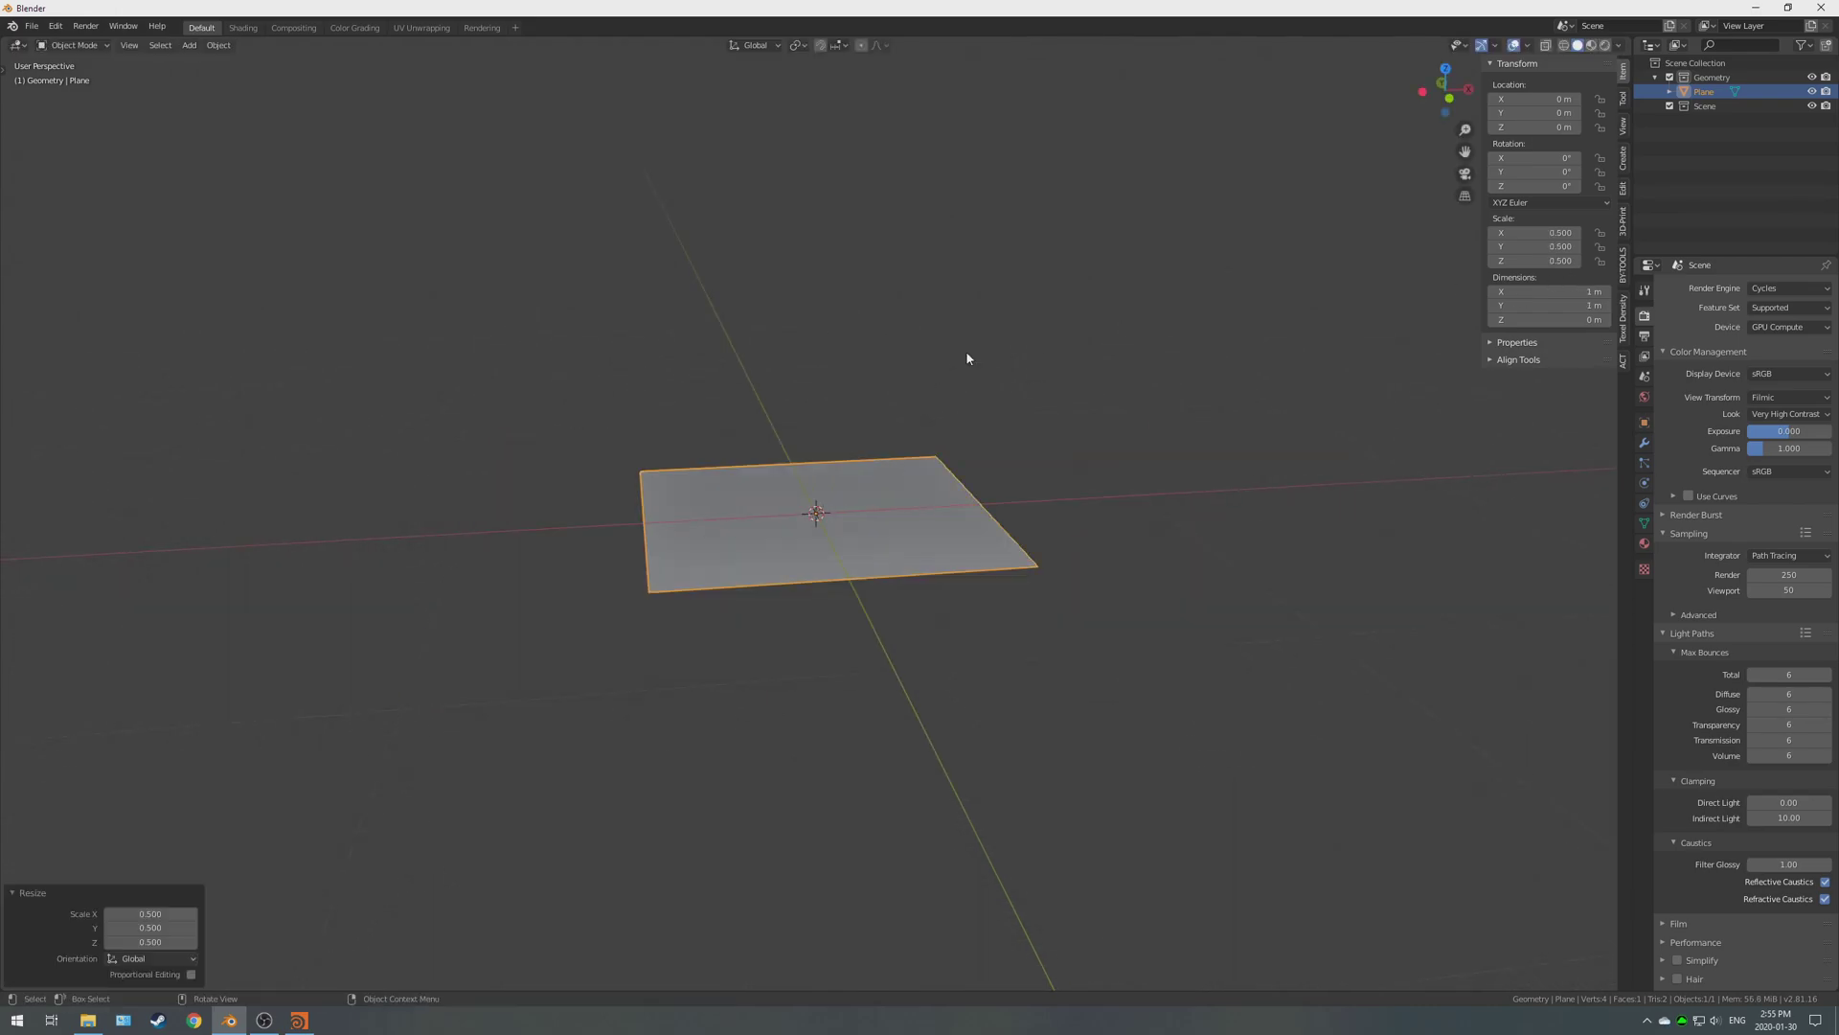
key("ctrl+z")
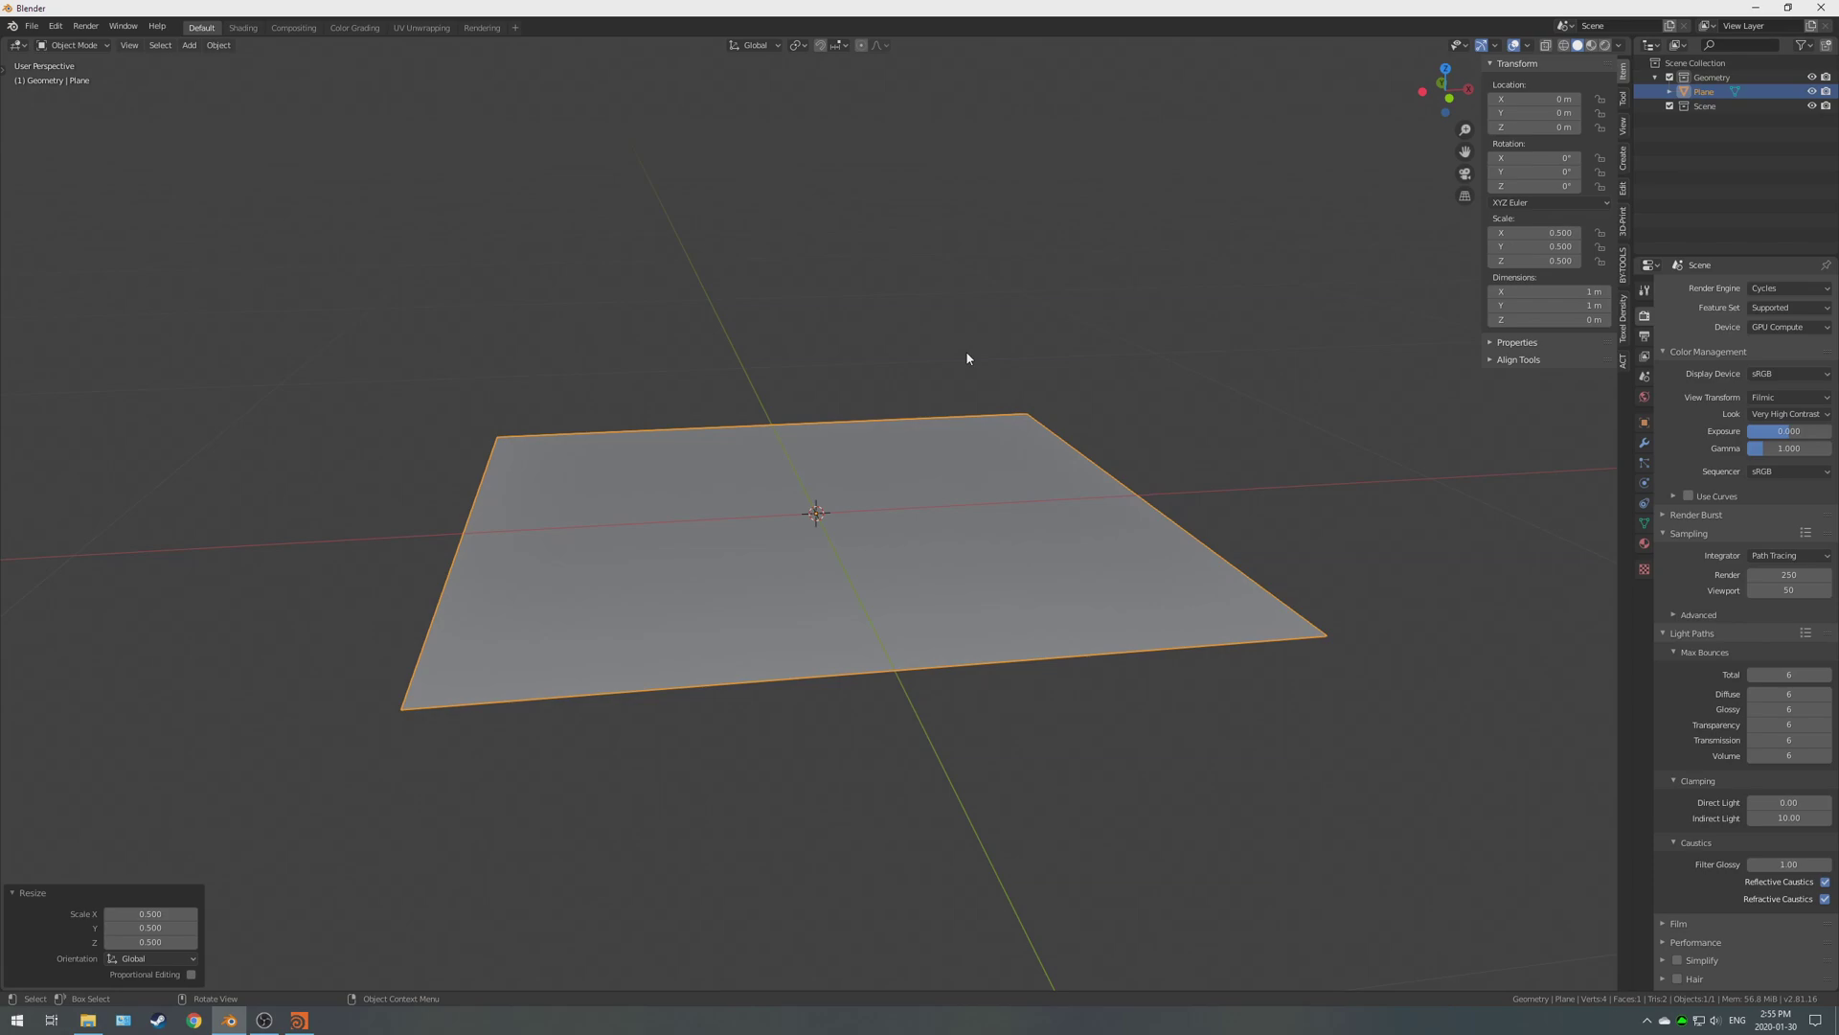
type("s10")
key("Return")
scroll(967, 354, "down", 12)
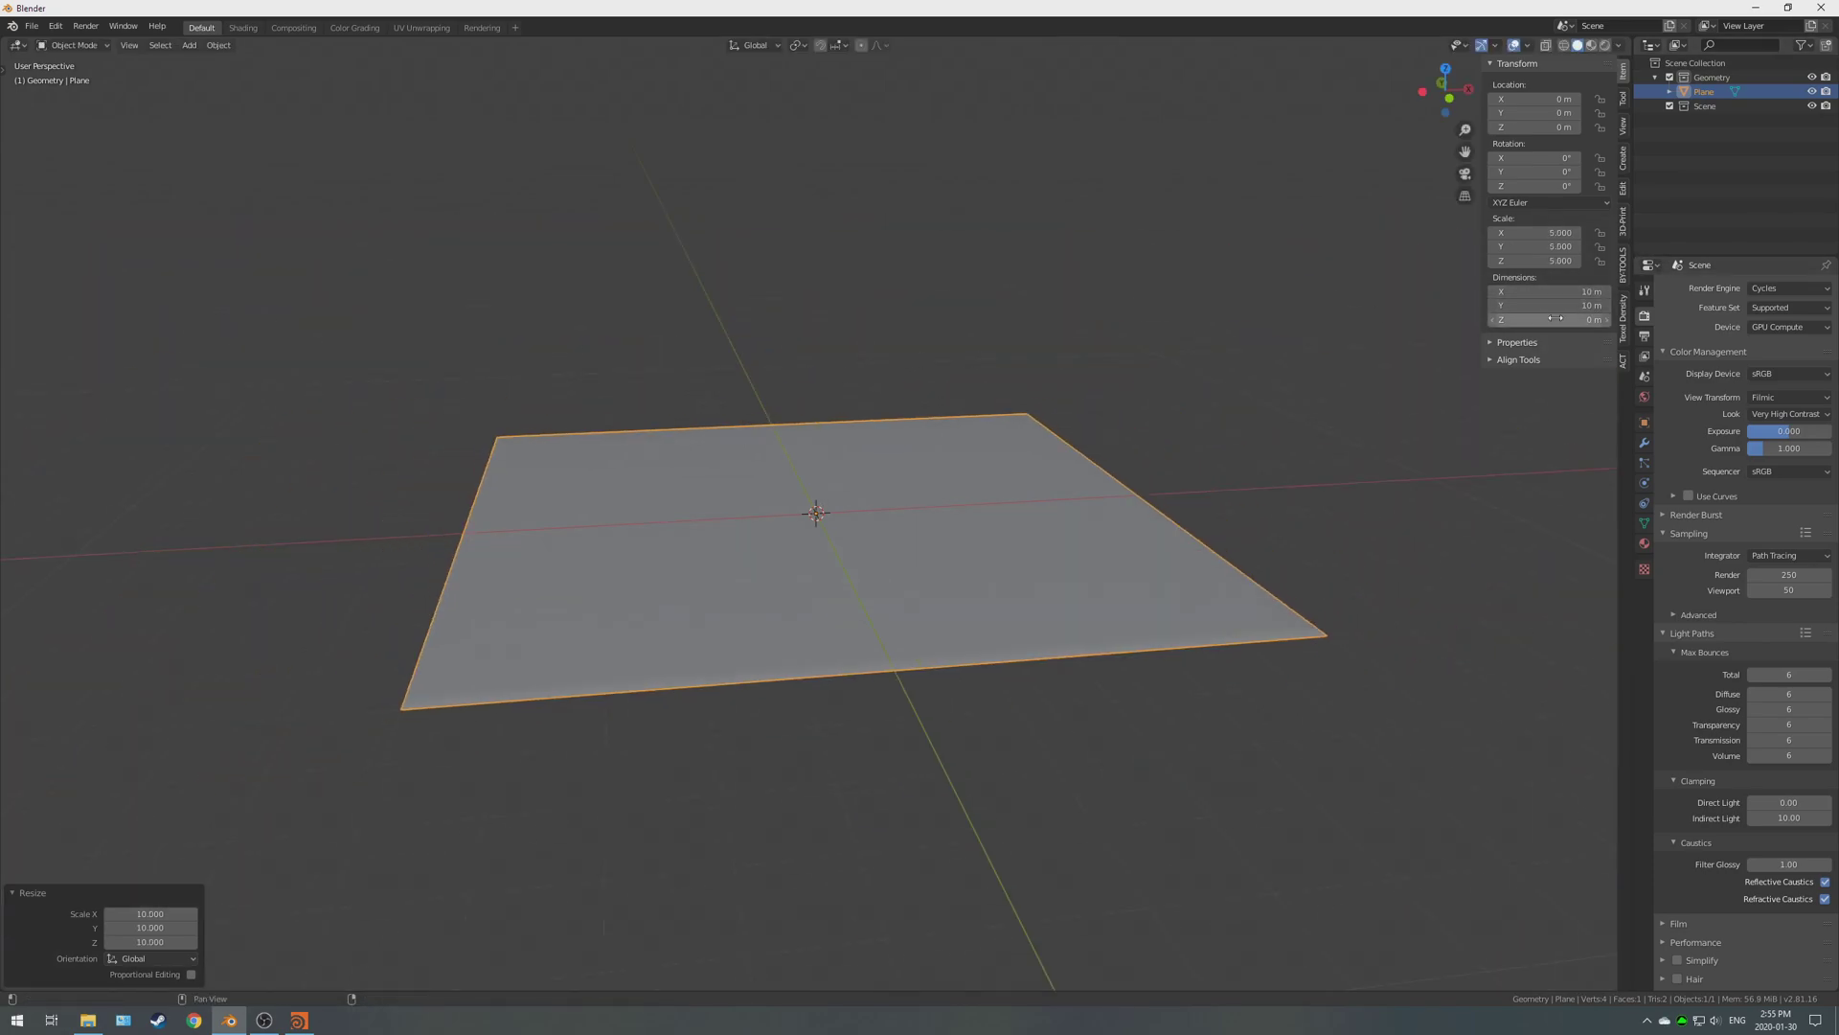
Check heightfield_output1's info in Houdini, then bring Blender back into view.
left_click(299, 1019)
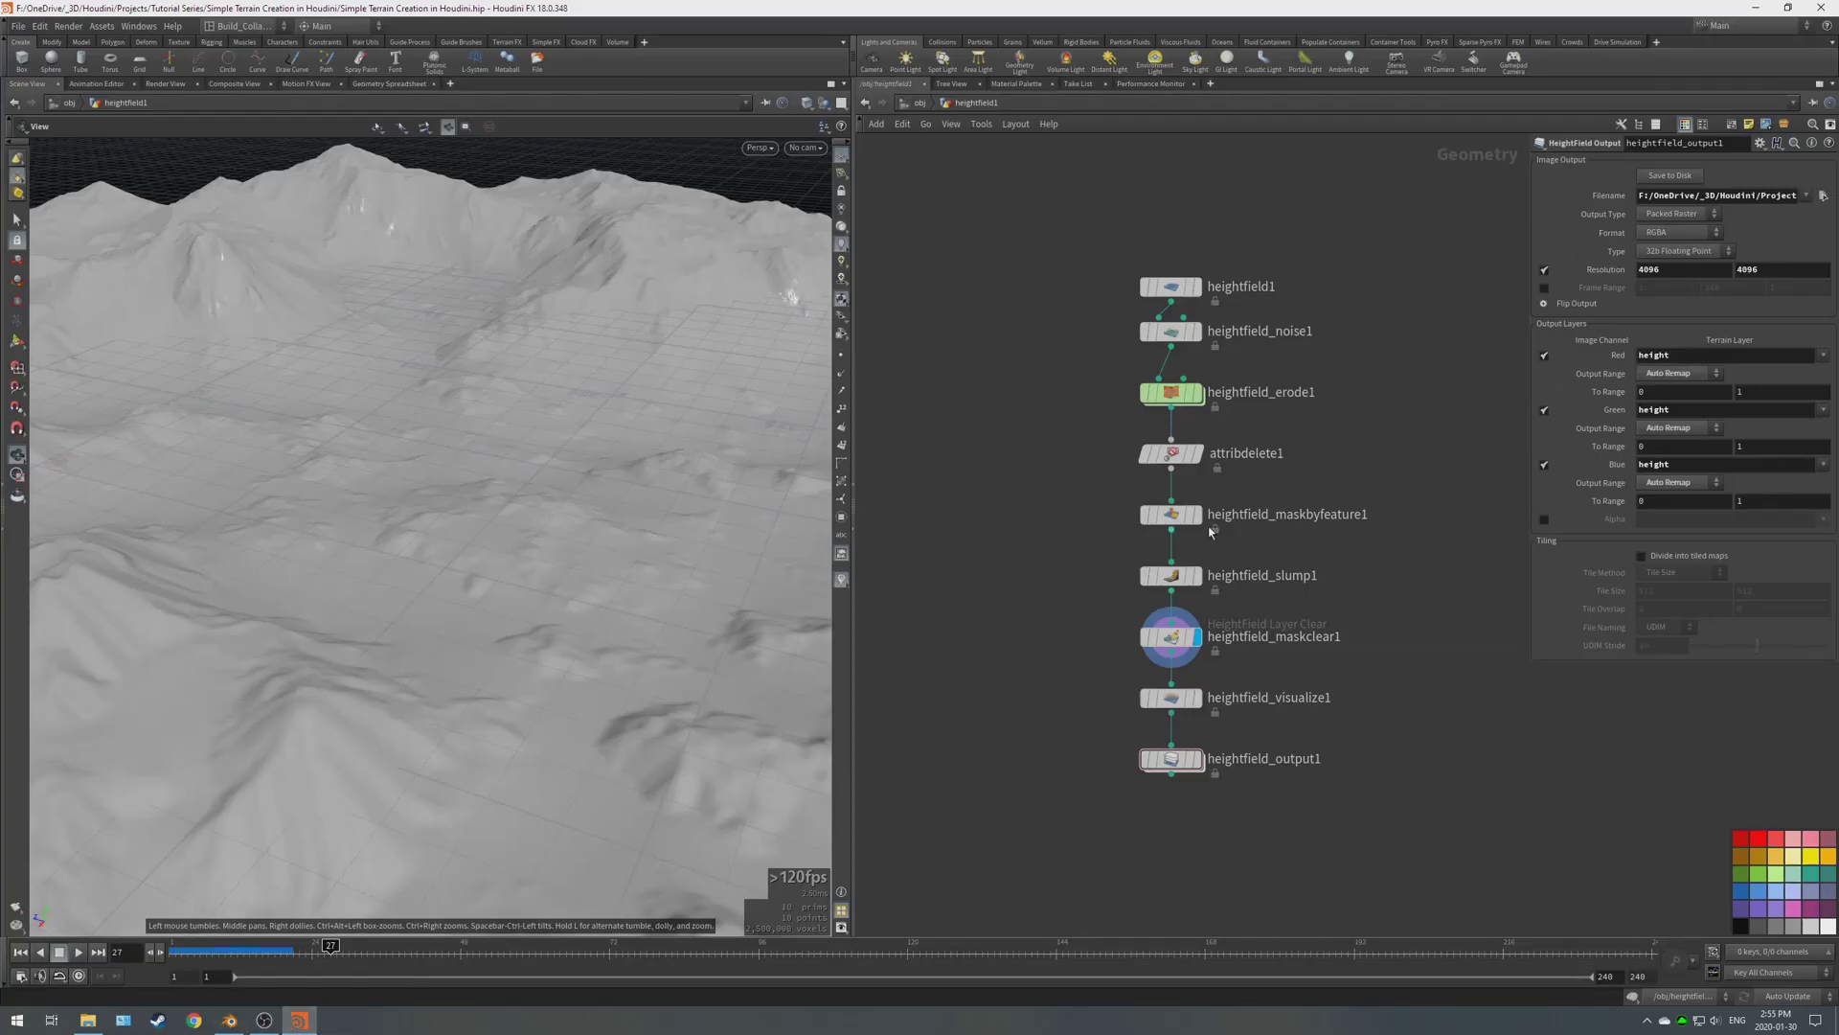
middle_click(1171, 765)
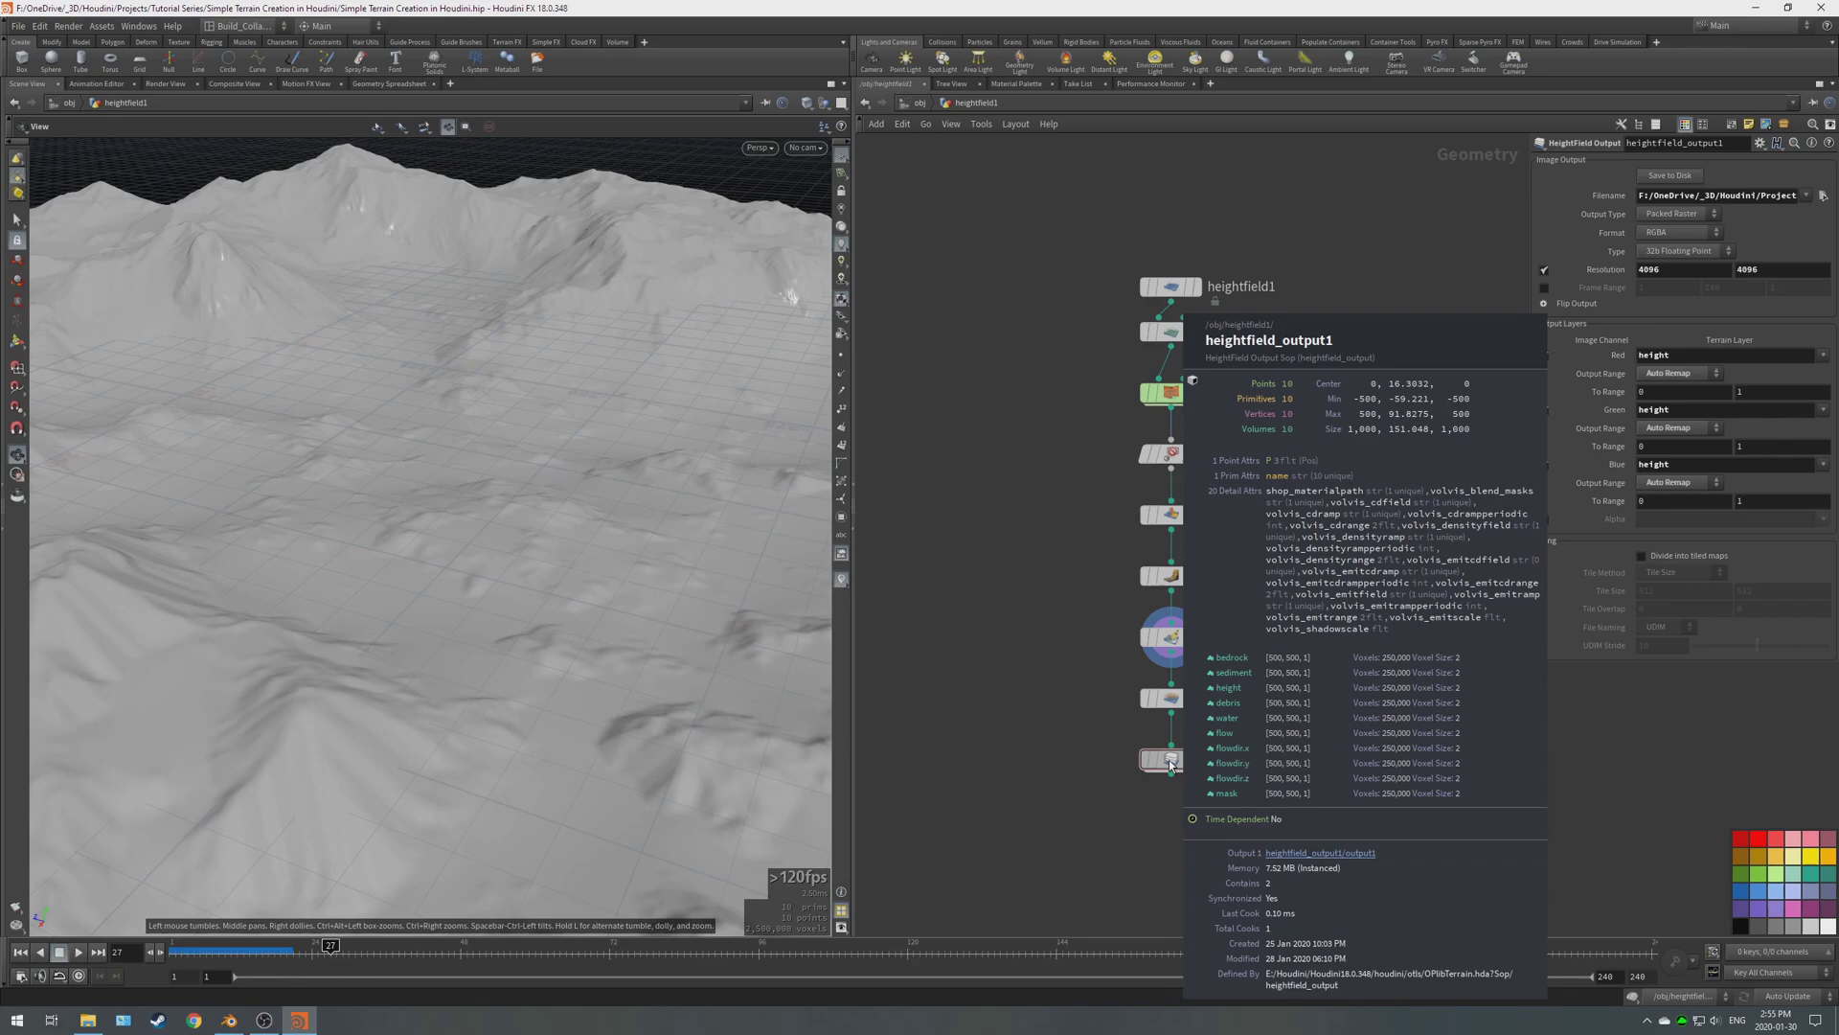
key("alt+Tab")
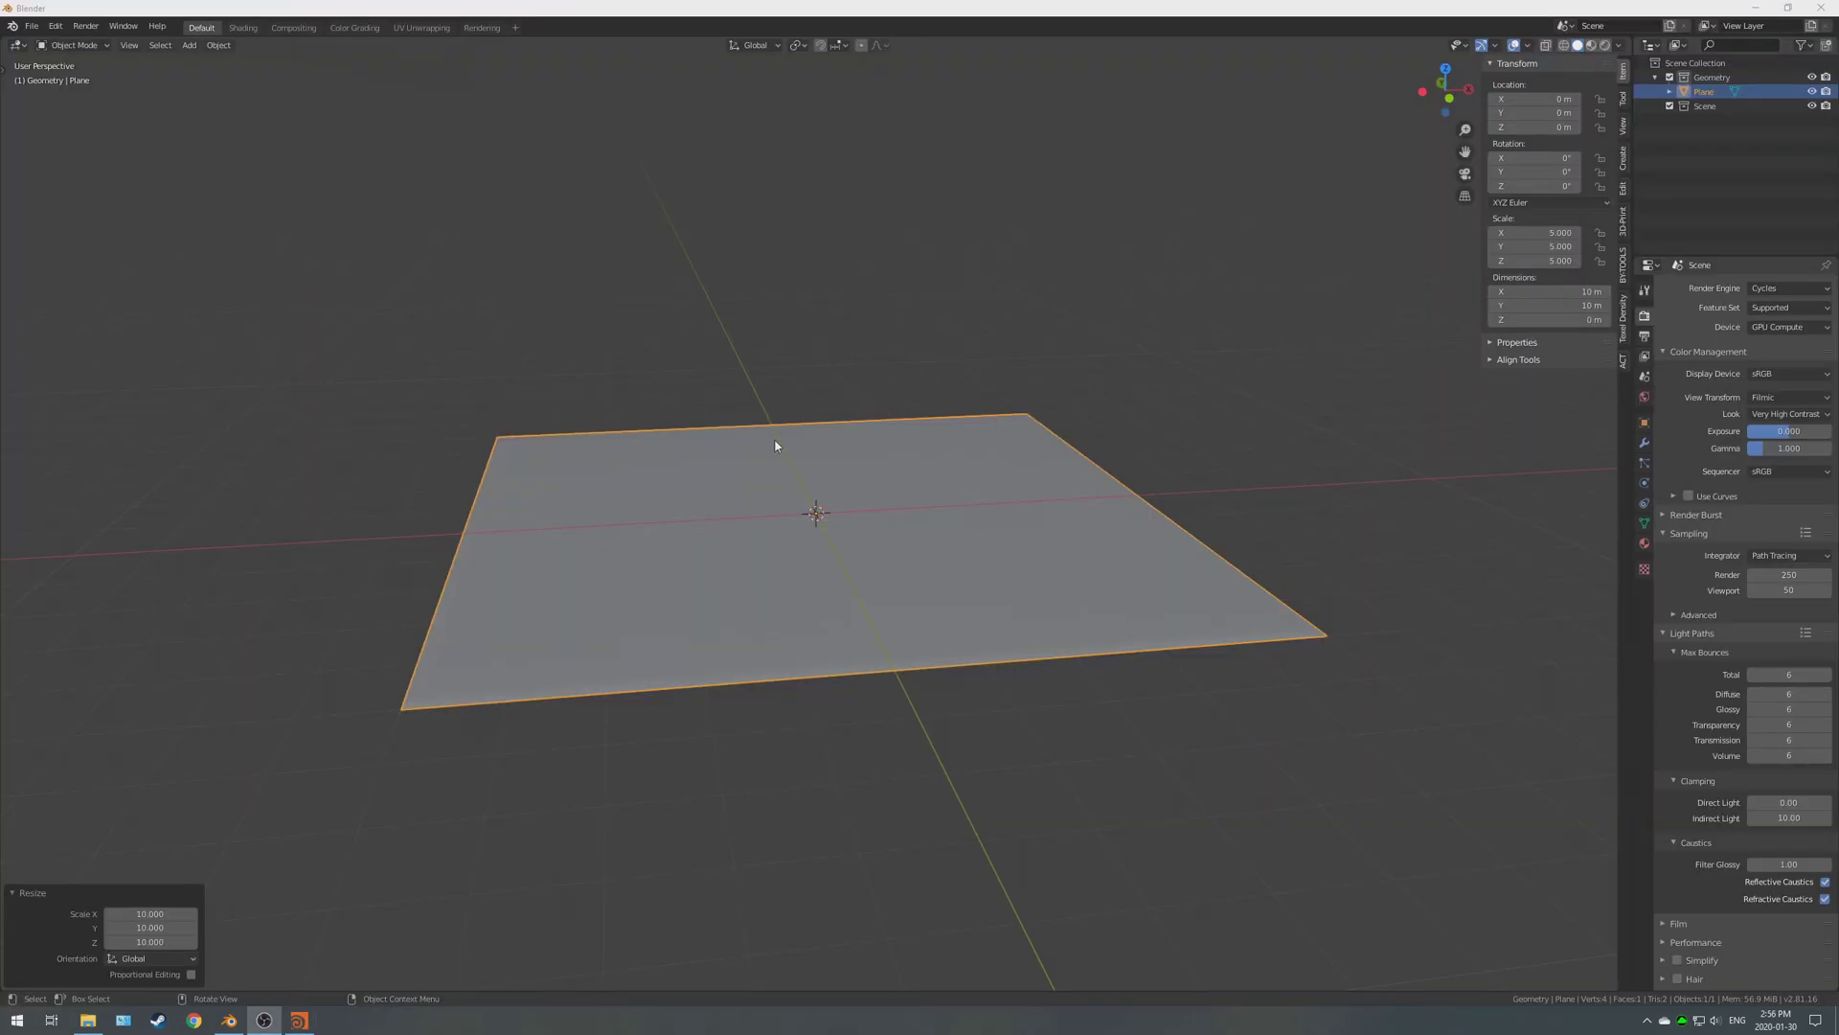
Subdivide the plane's mesh with 100 cuts, giving 10,404 vertices, and return to Object Mode.
middle_click_drag(776, 446, 798, 457)
key("Tab")
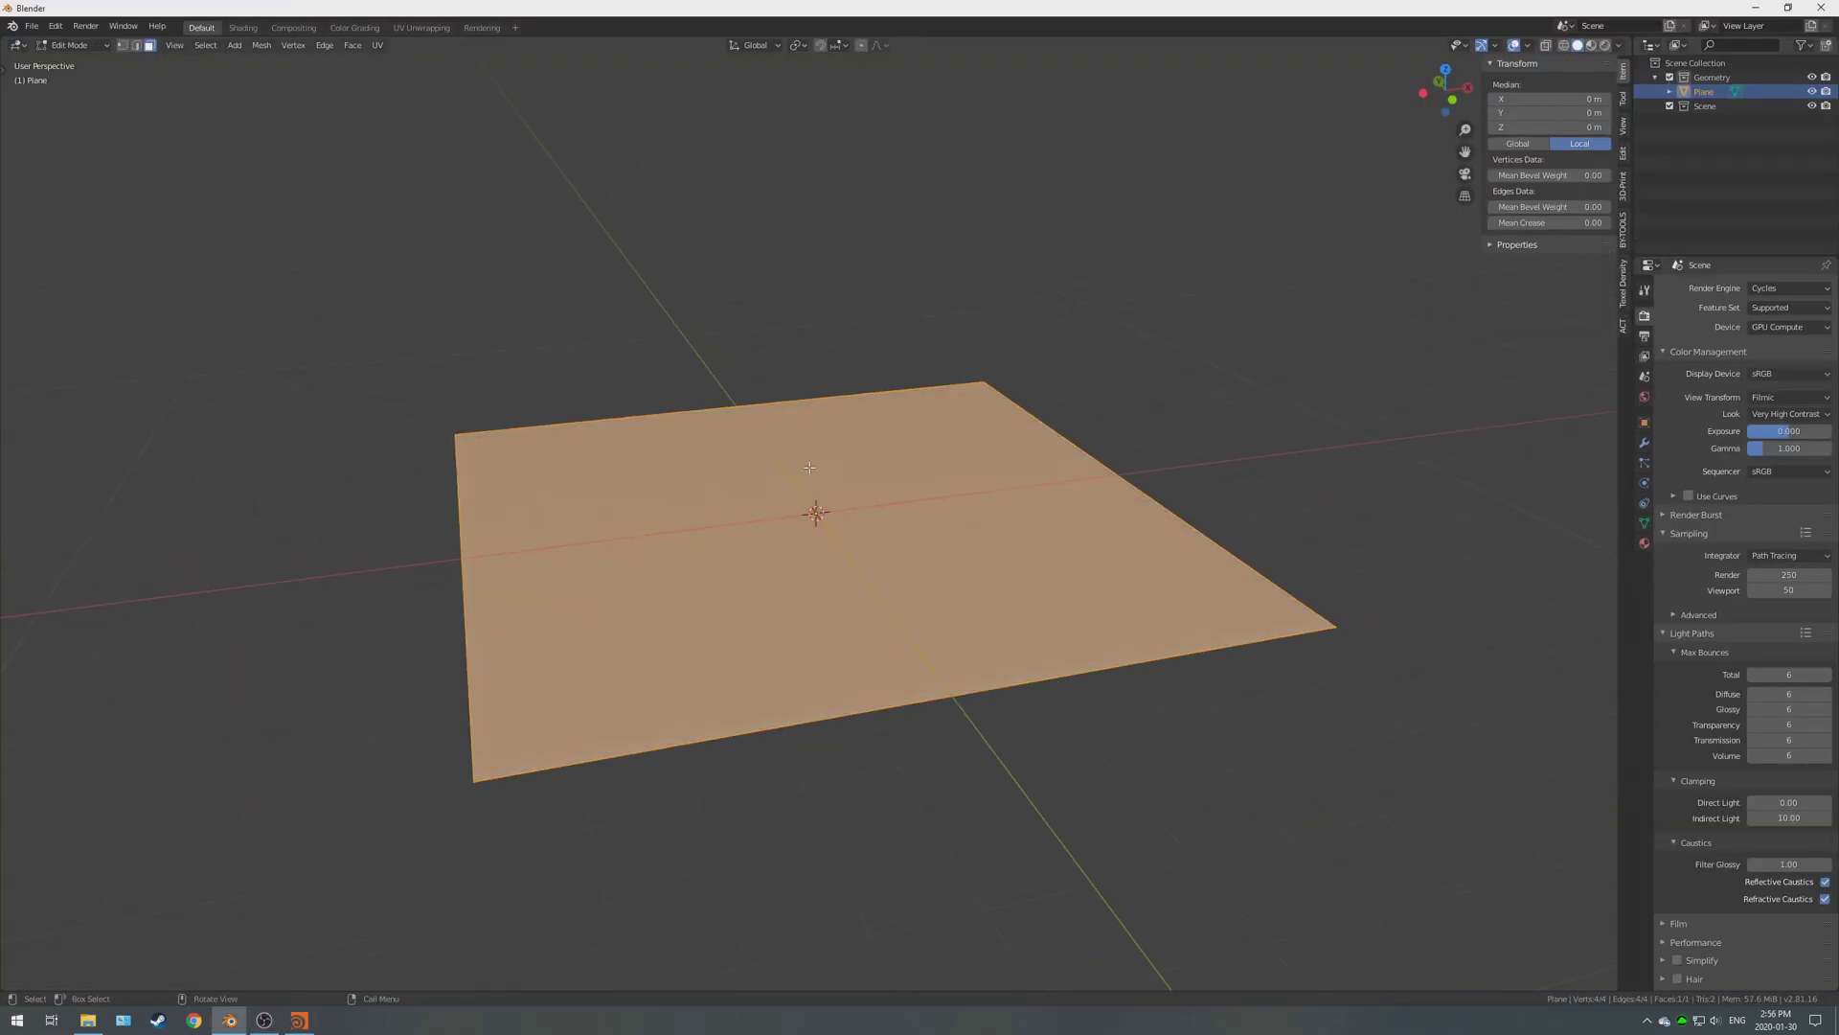
right_click(810, 467)
left_click(766, 527)
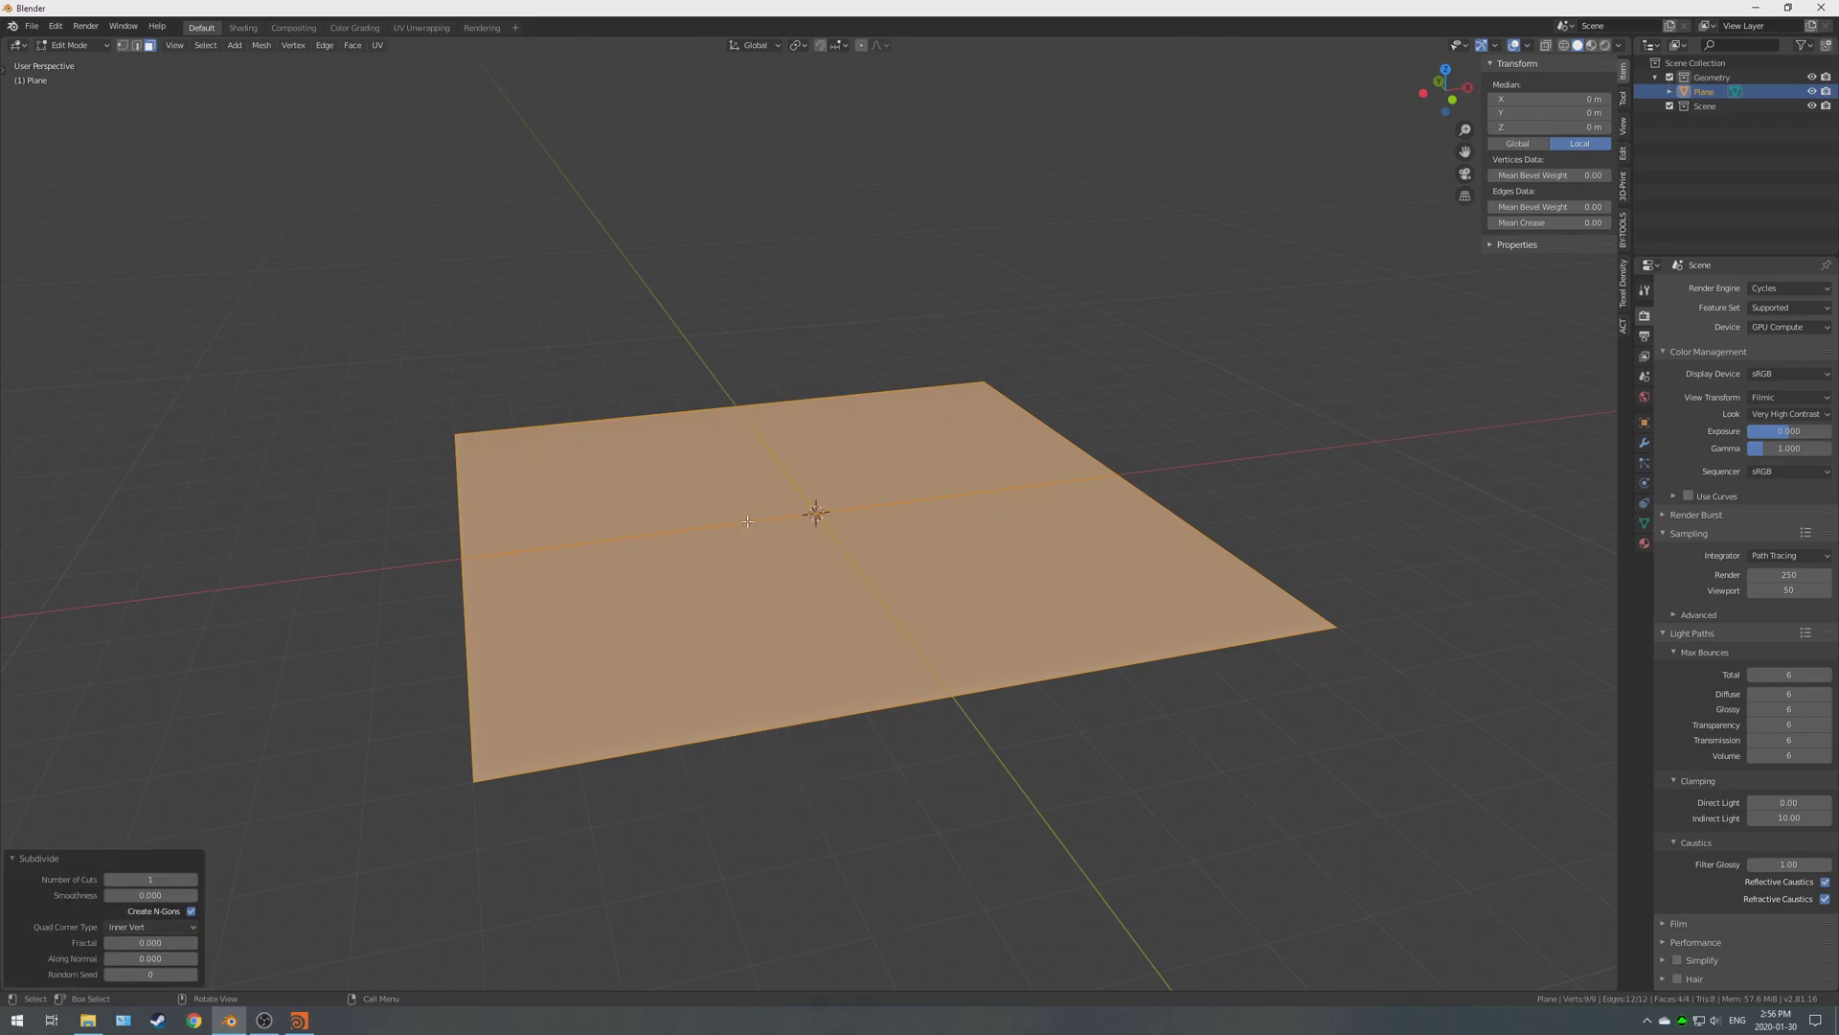
left_click(143, 878)
type("100")
key("Return")
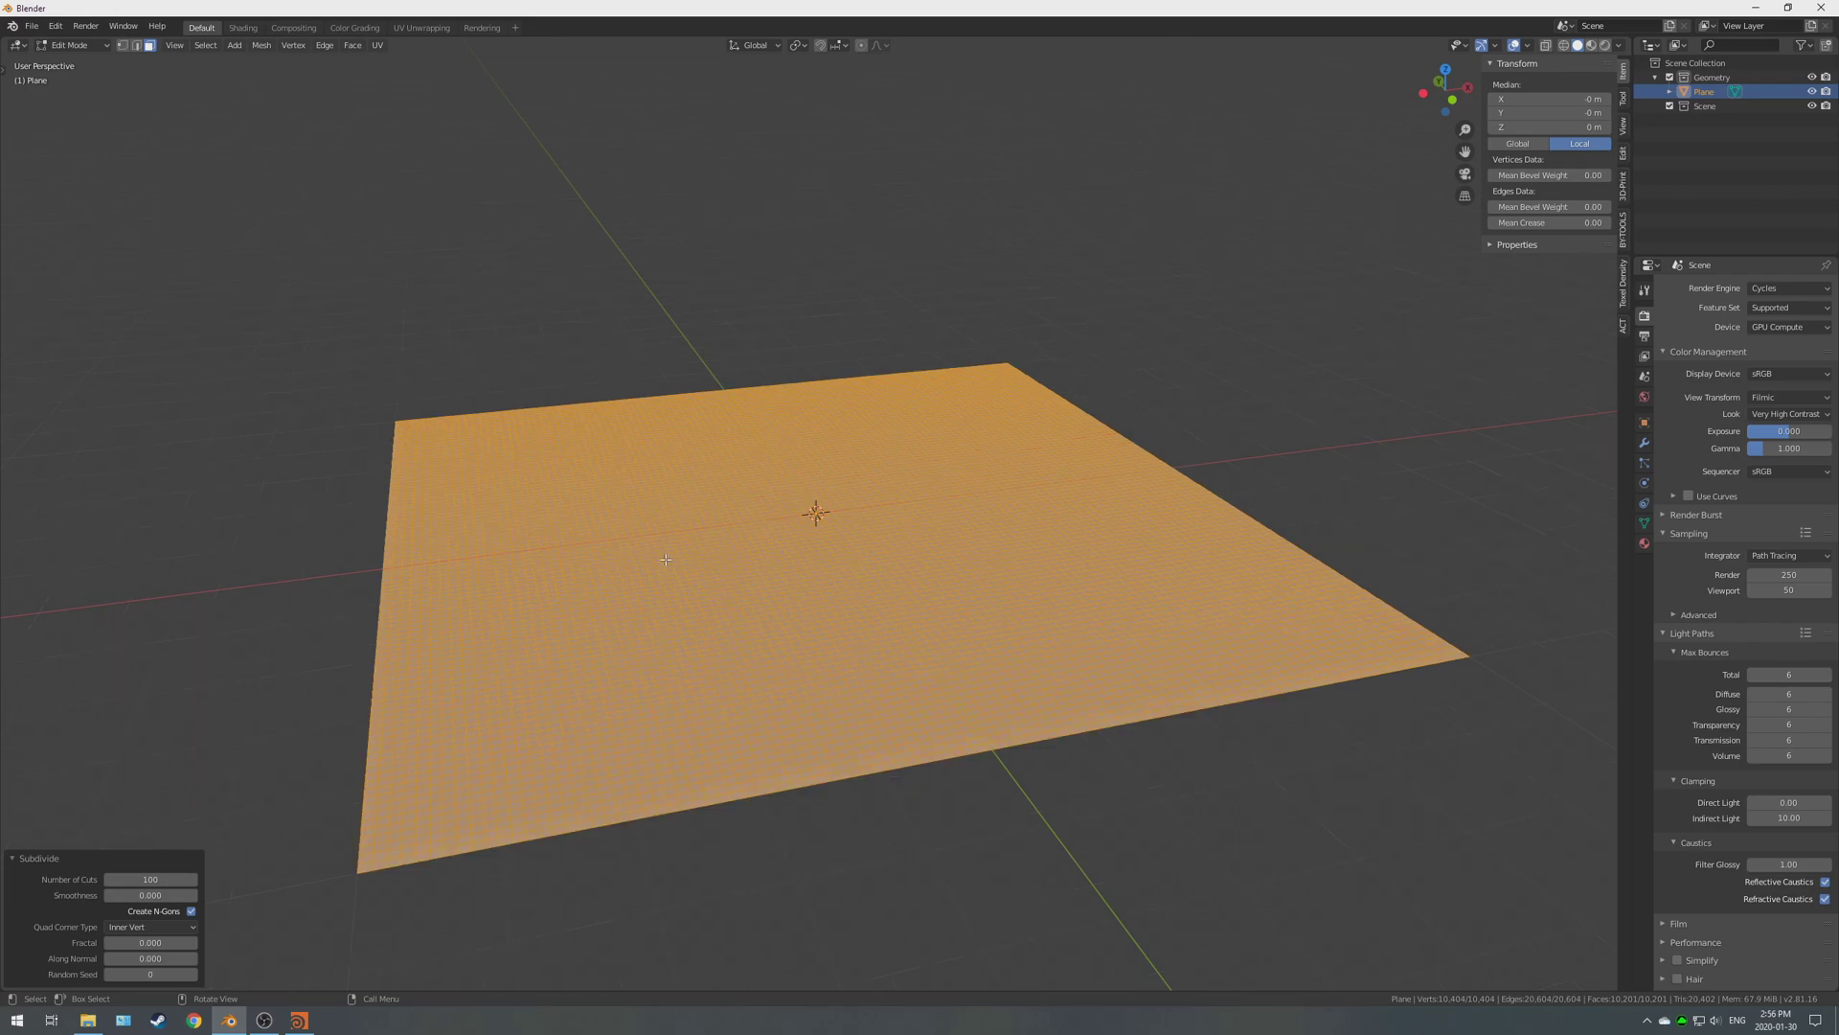
key("Tab")
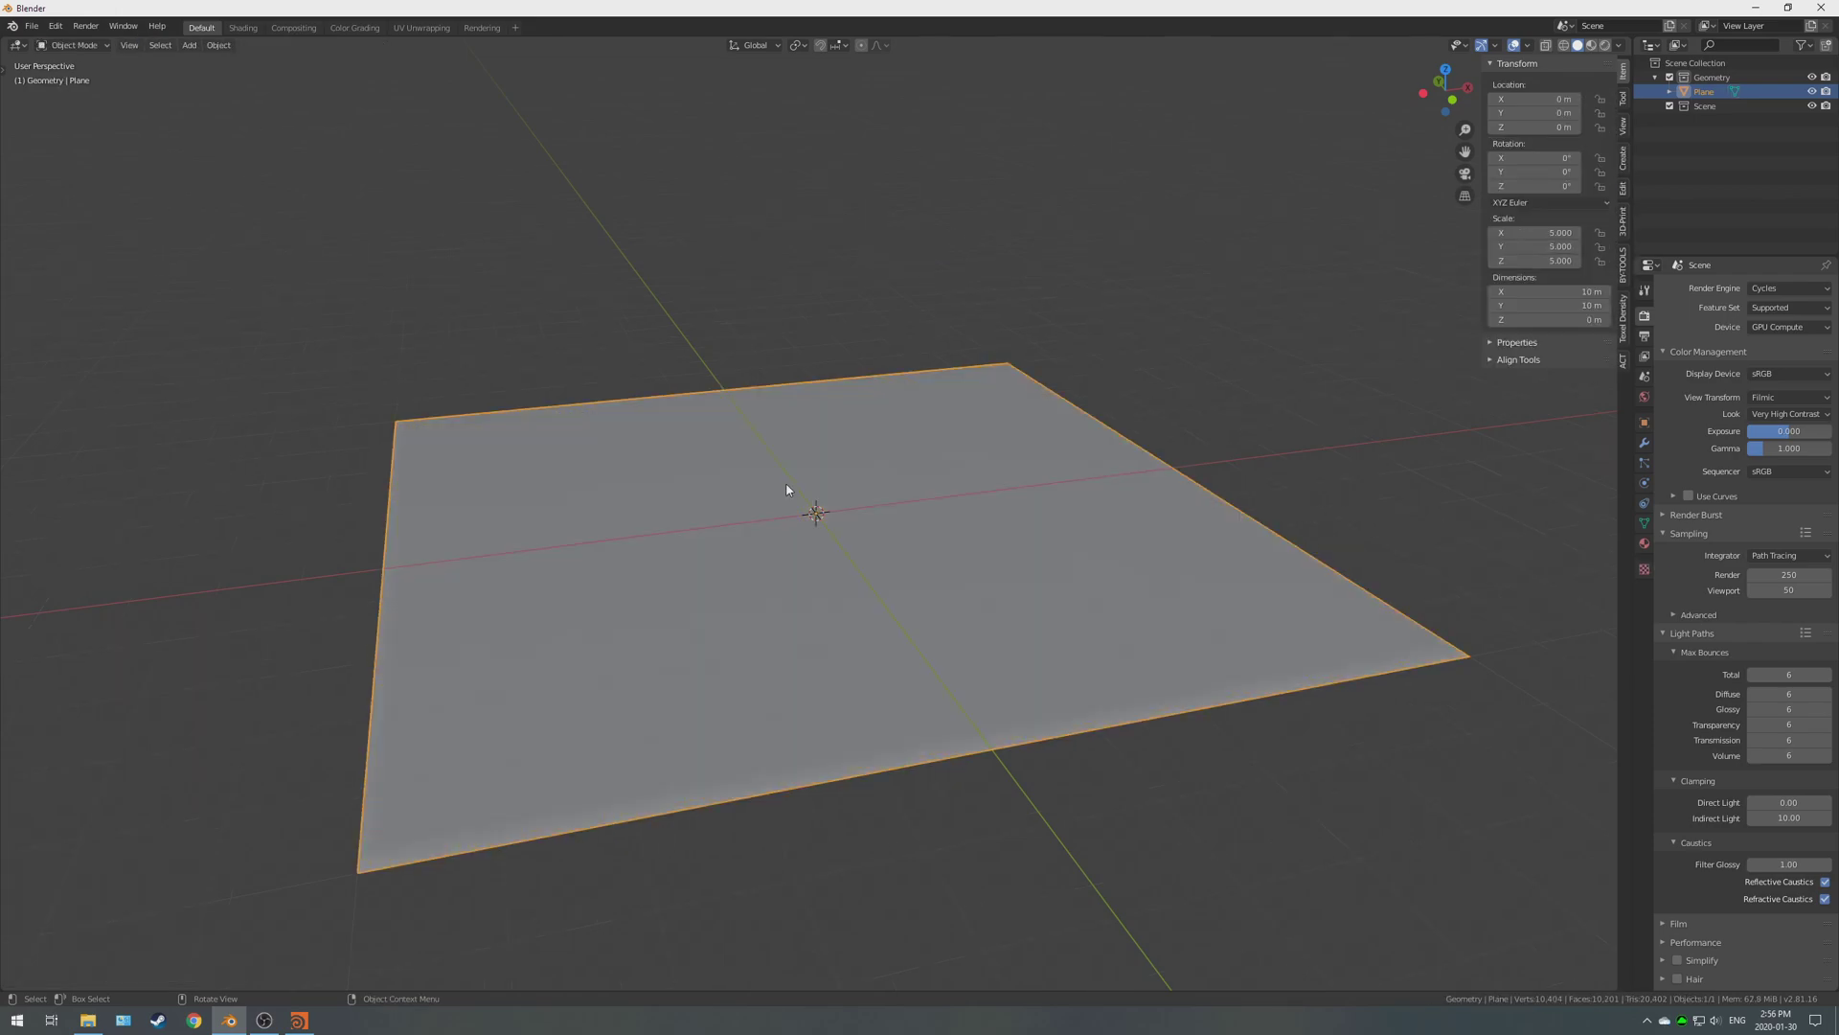
Add a Displace modifier with a new UV-mapped texture named Terrain.
left_click(1643, 443)
left_click(1691, 289)
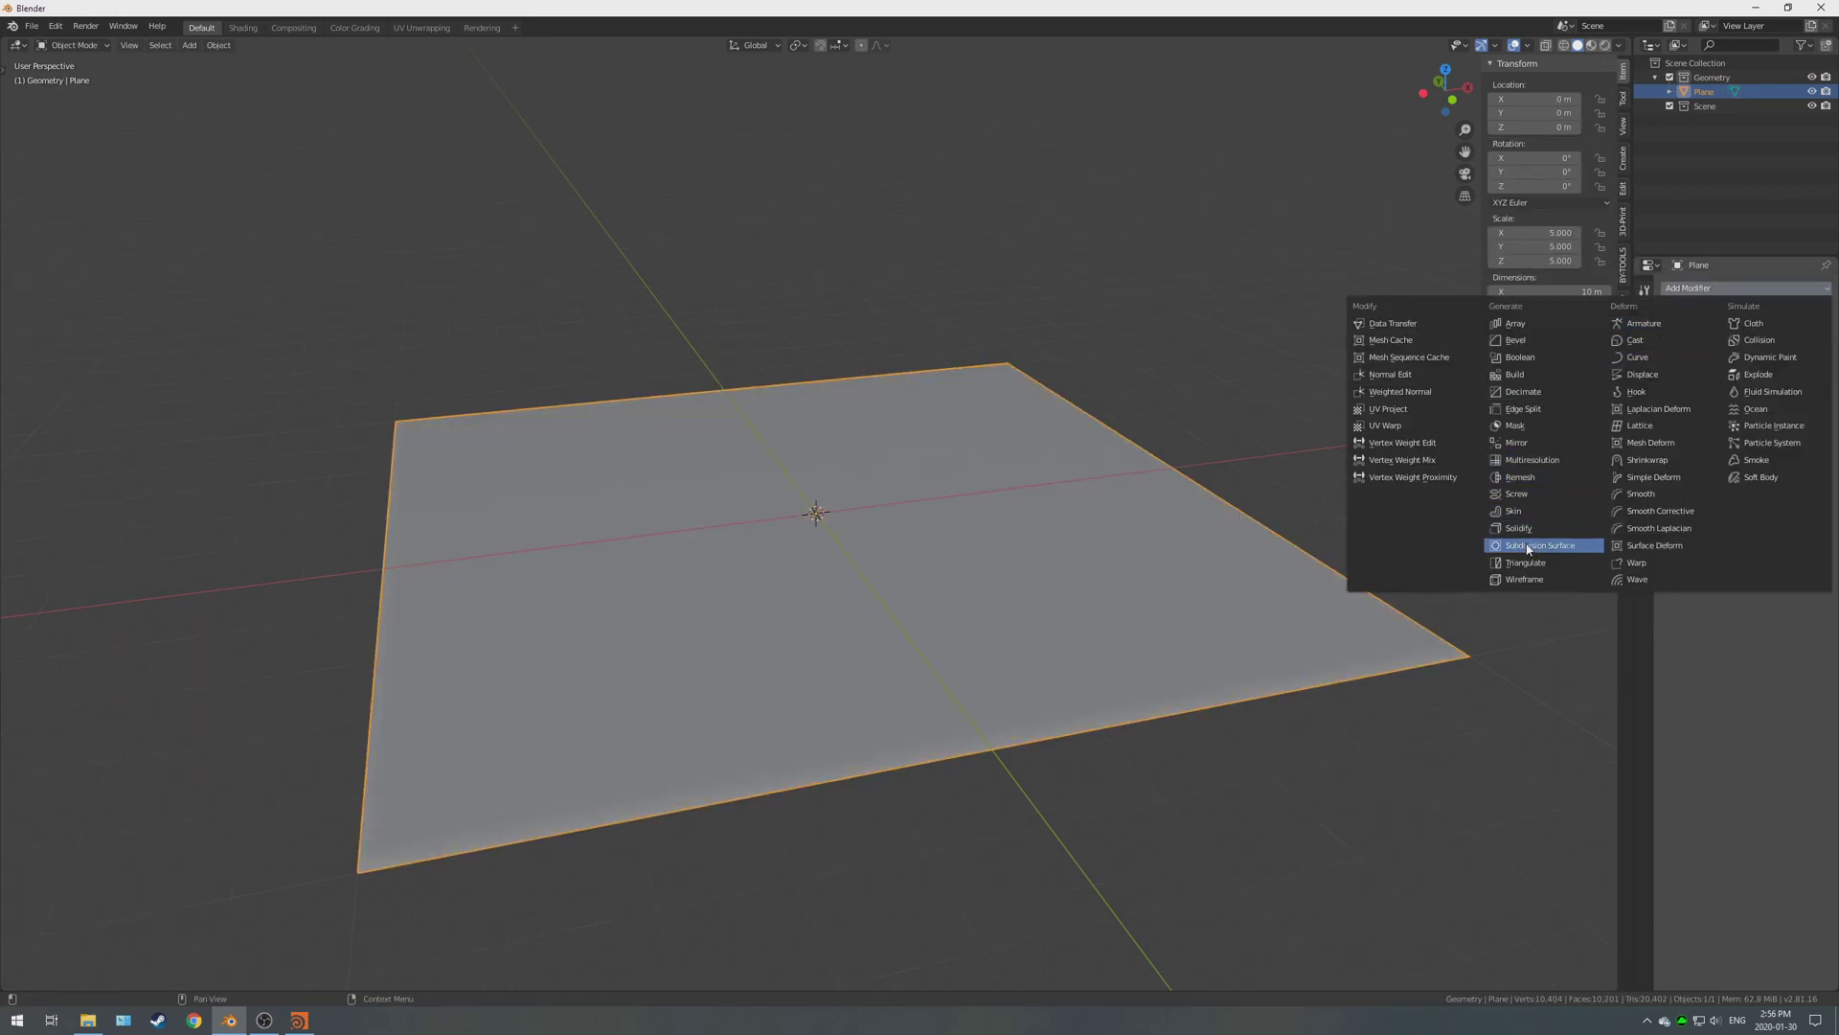
left_click(1631, 375)
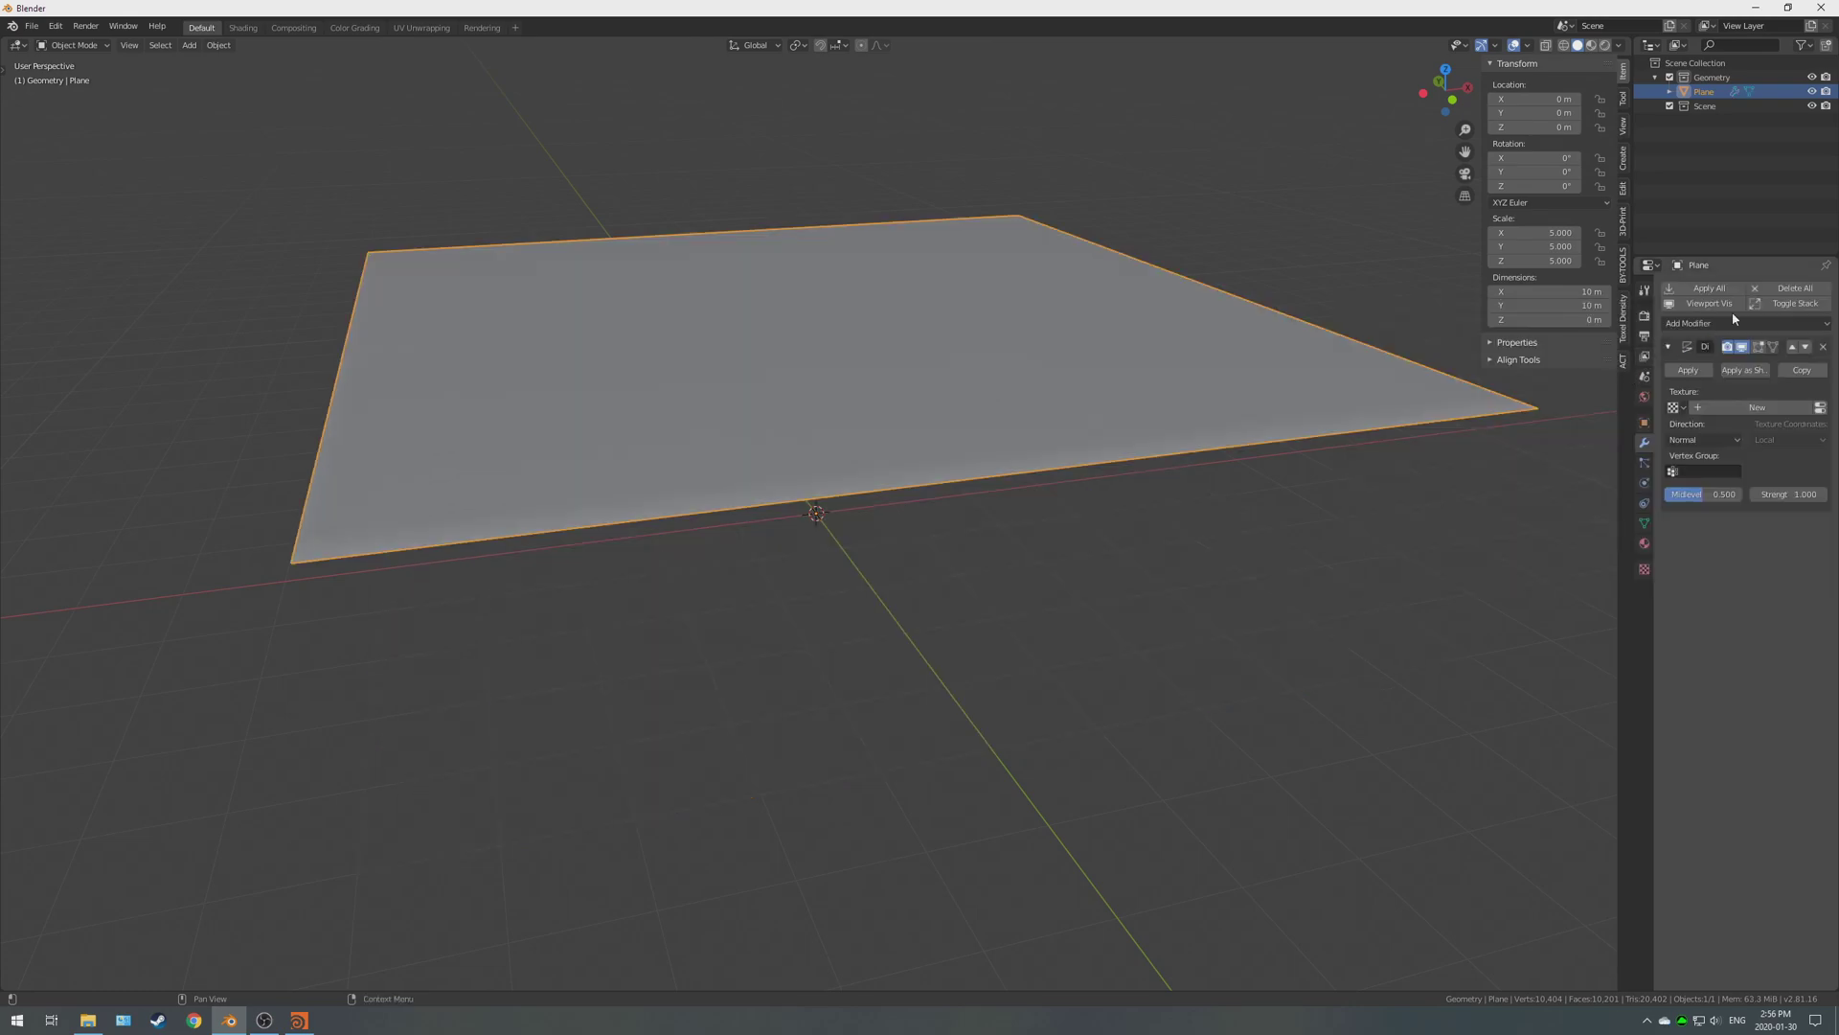
left_click(1784, 407)
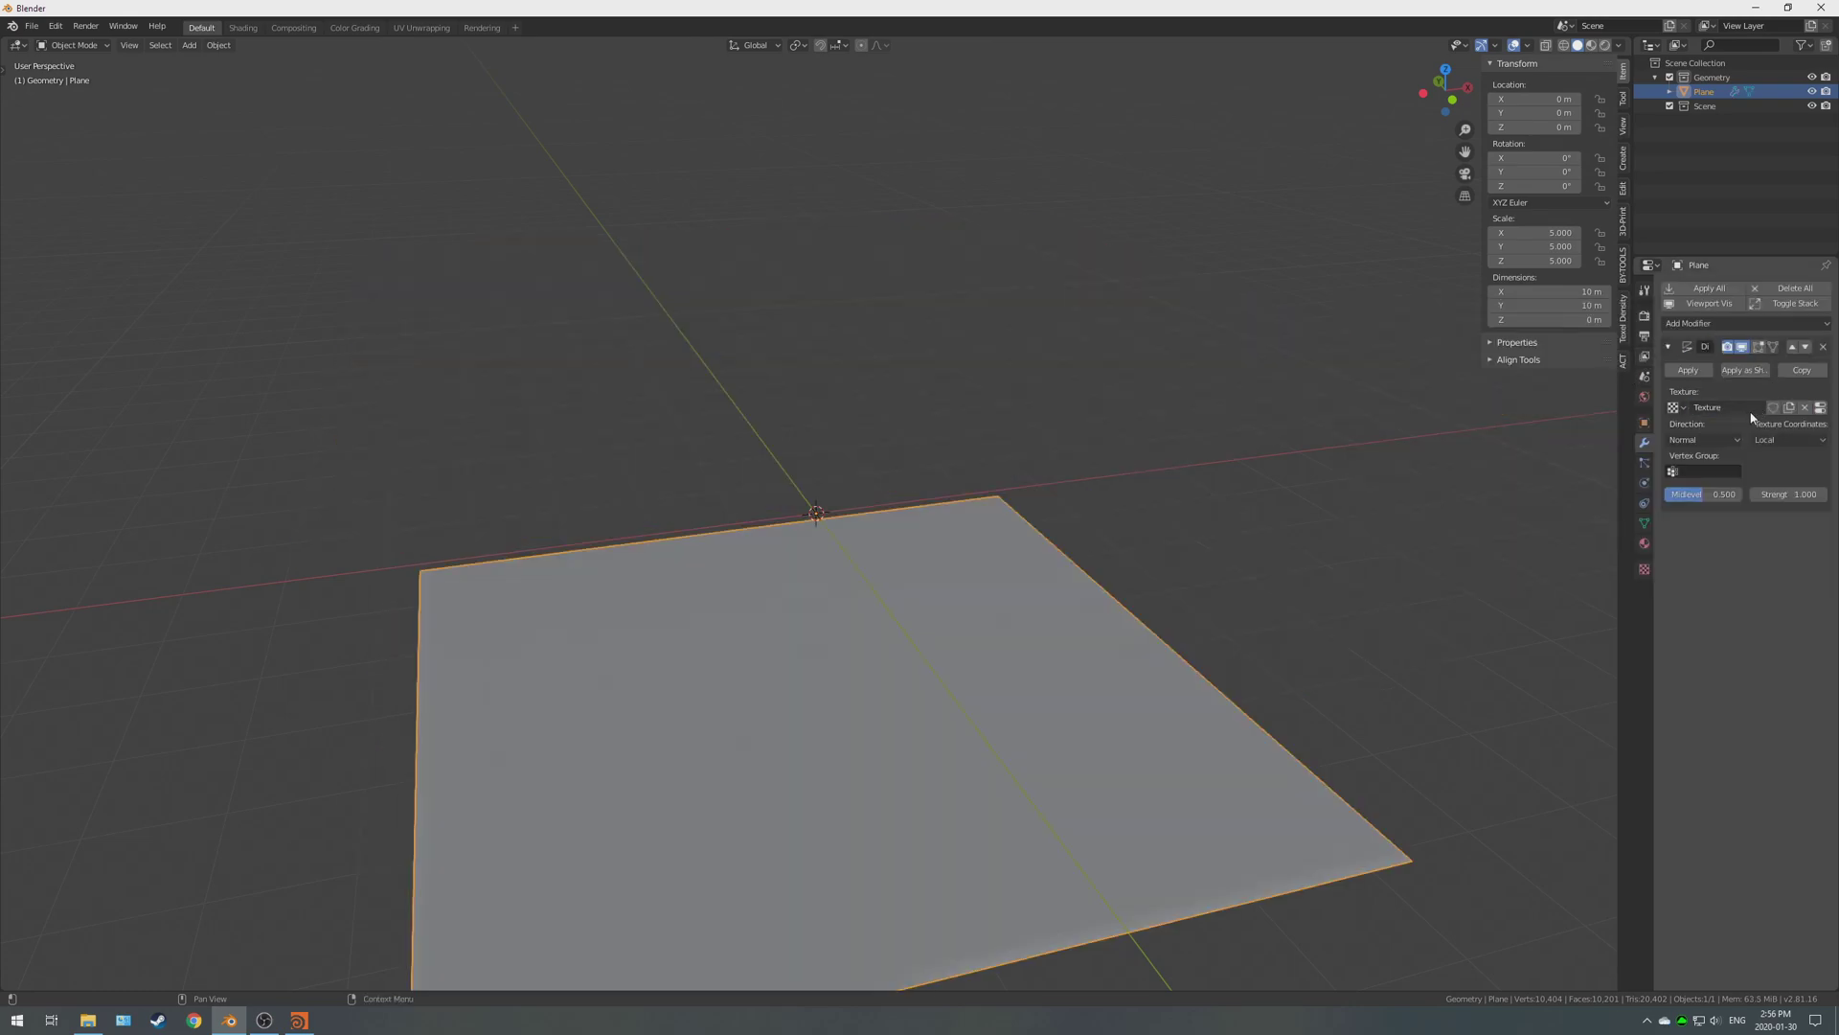
left_click(1790, 439)
left_click(1729, 500)
double_click(1715, 407)
type("Terrain")
key("Return")
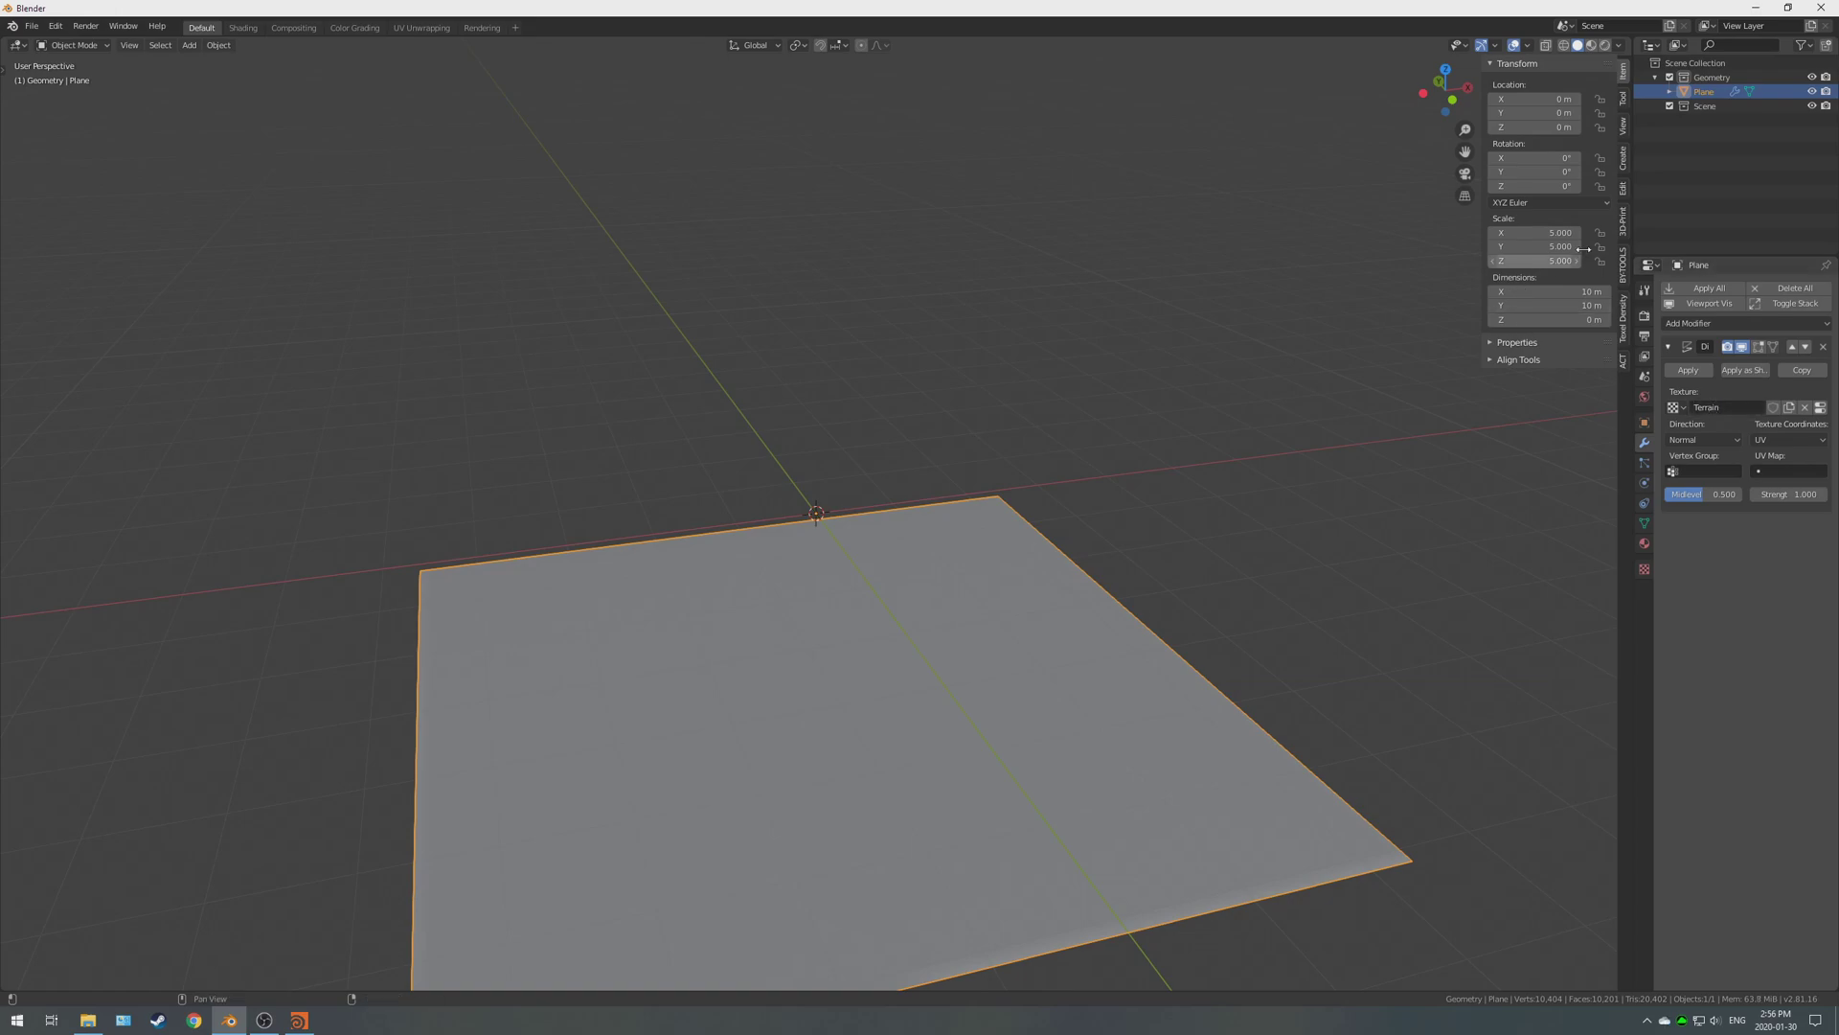
Rename the plane object and its mesh data to Terrain.
double_click(1703, 91)
type("Terrain")
key("Return")
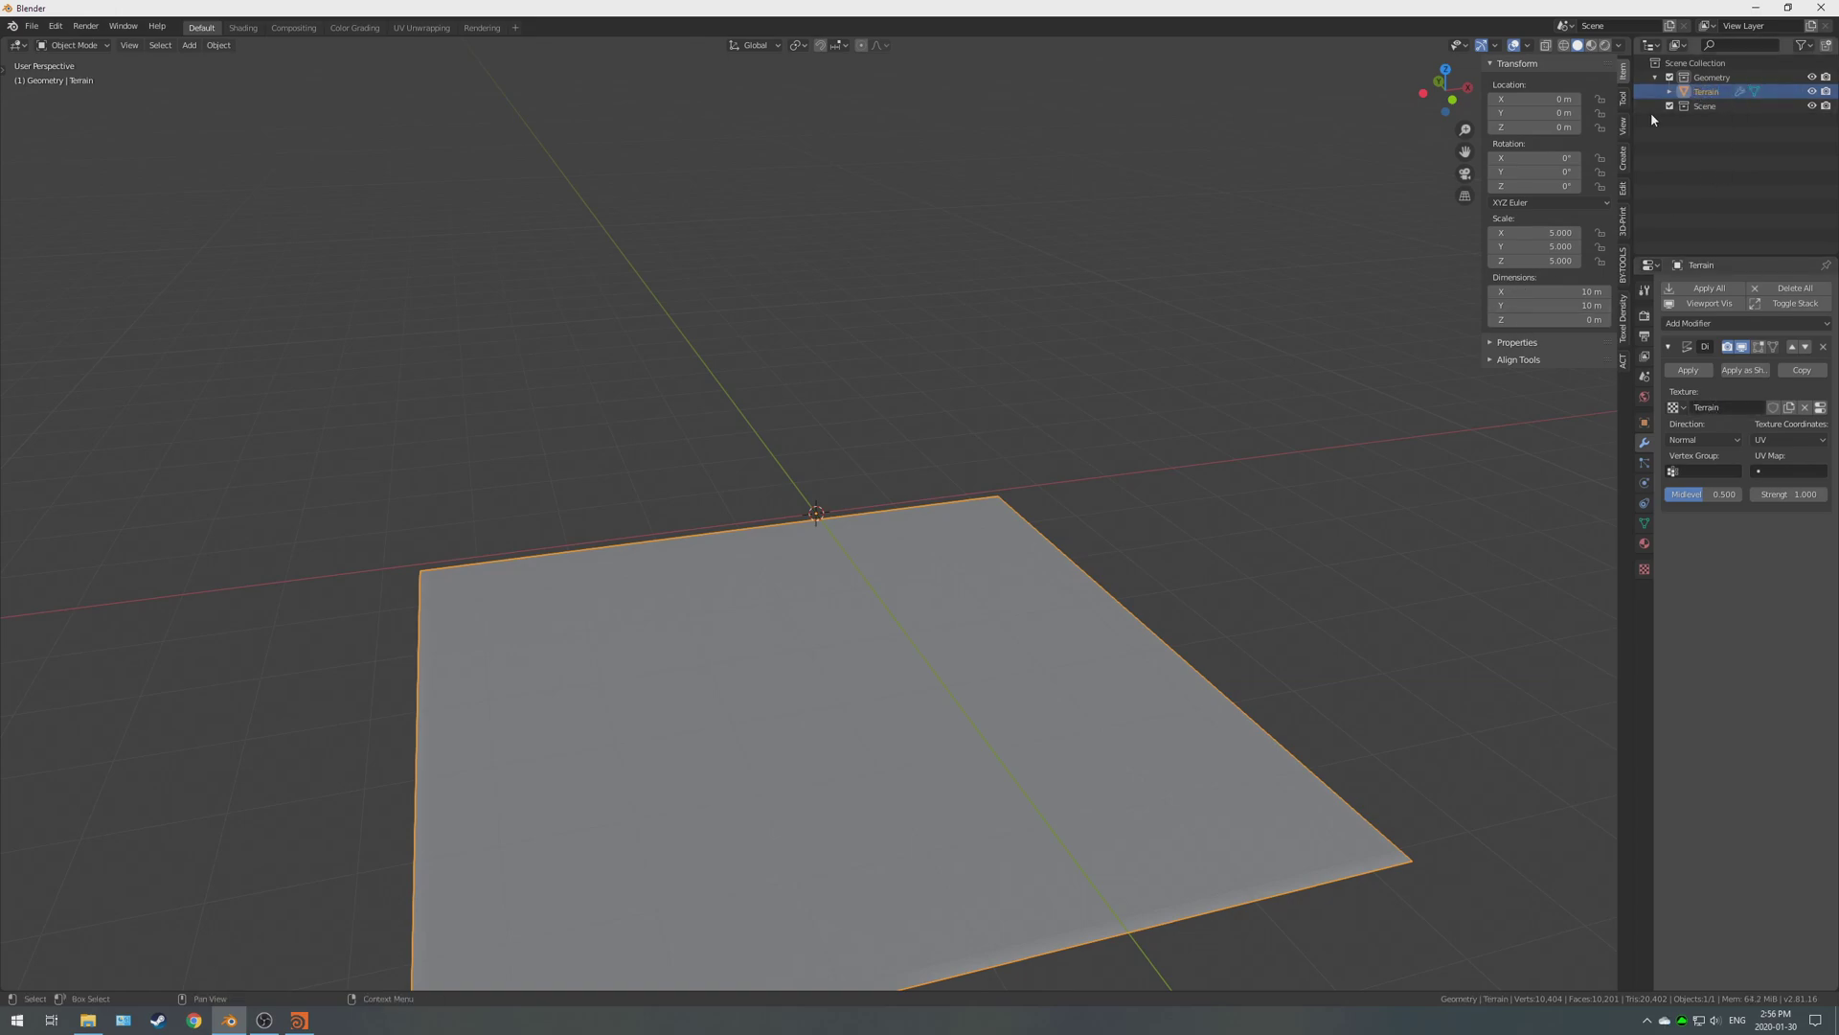
left_click(1669, 91)
double_click(1720, 105)
type("Terrain")
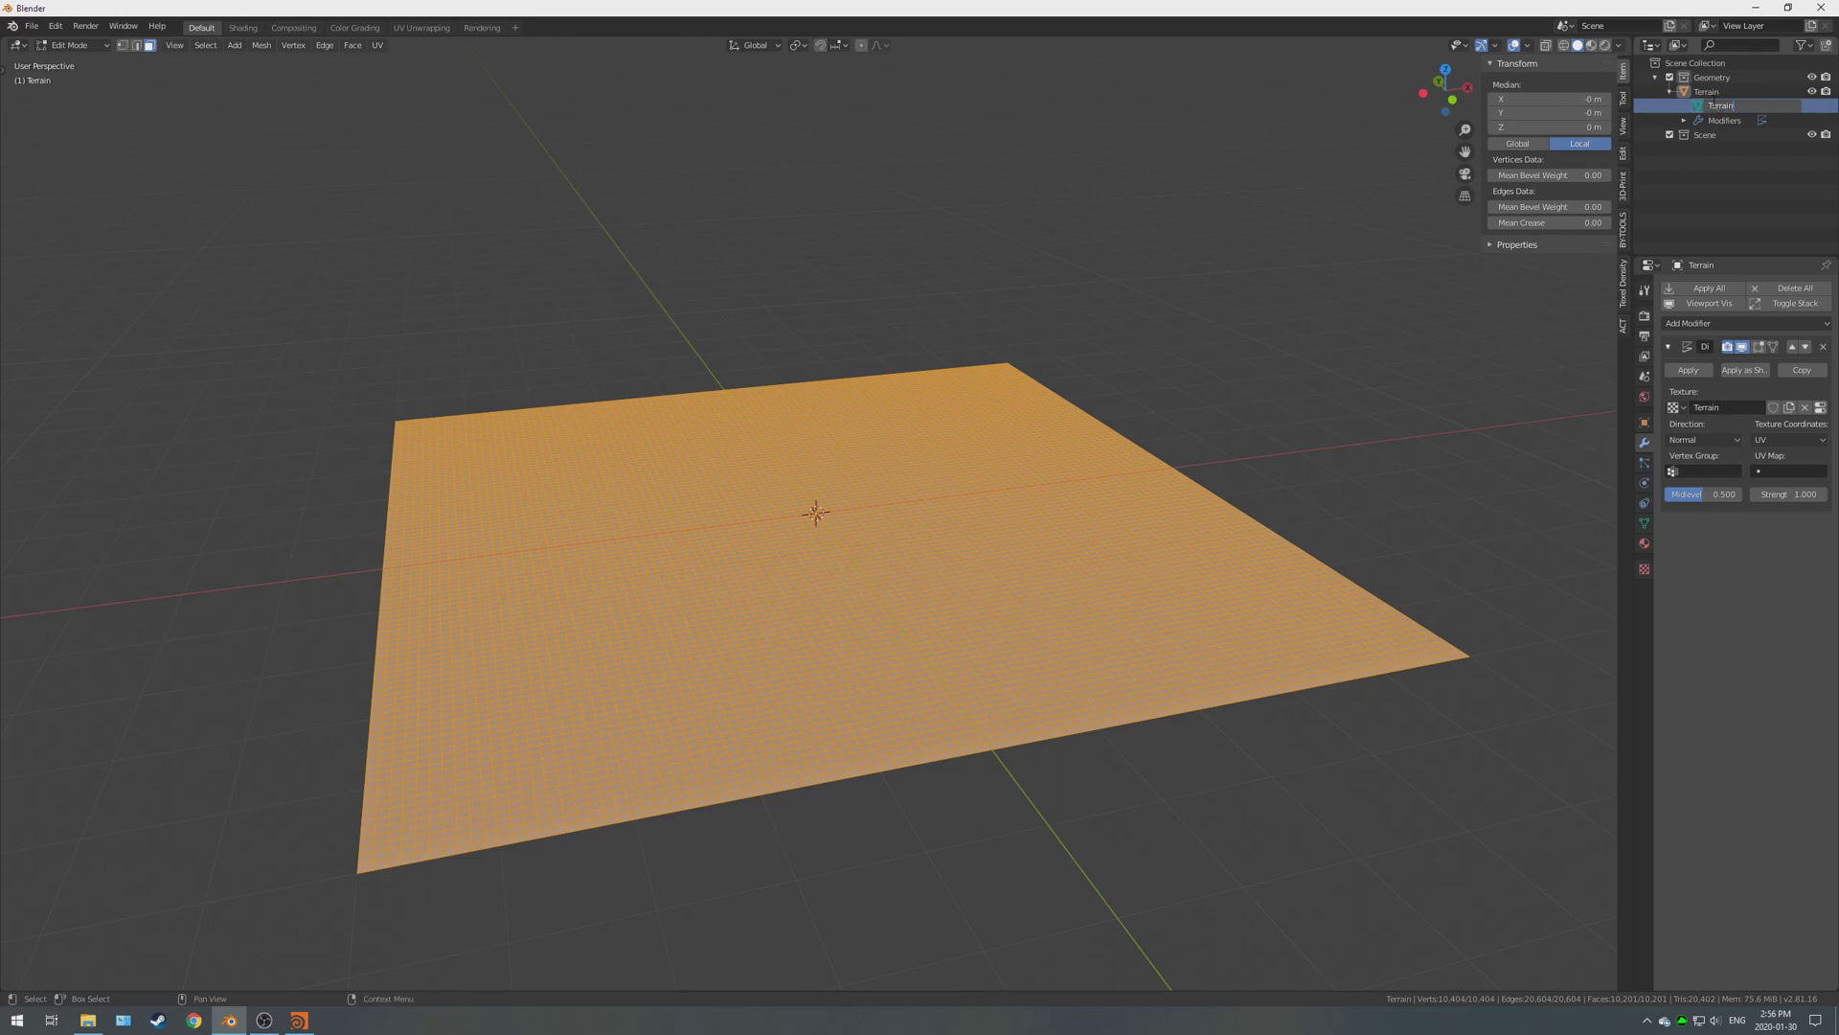
key("Return")
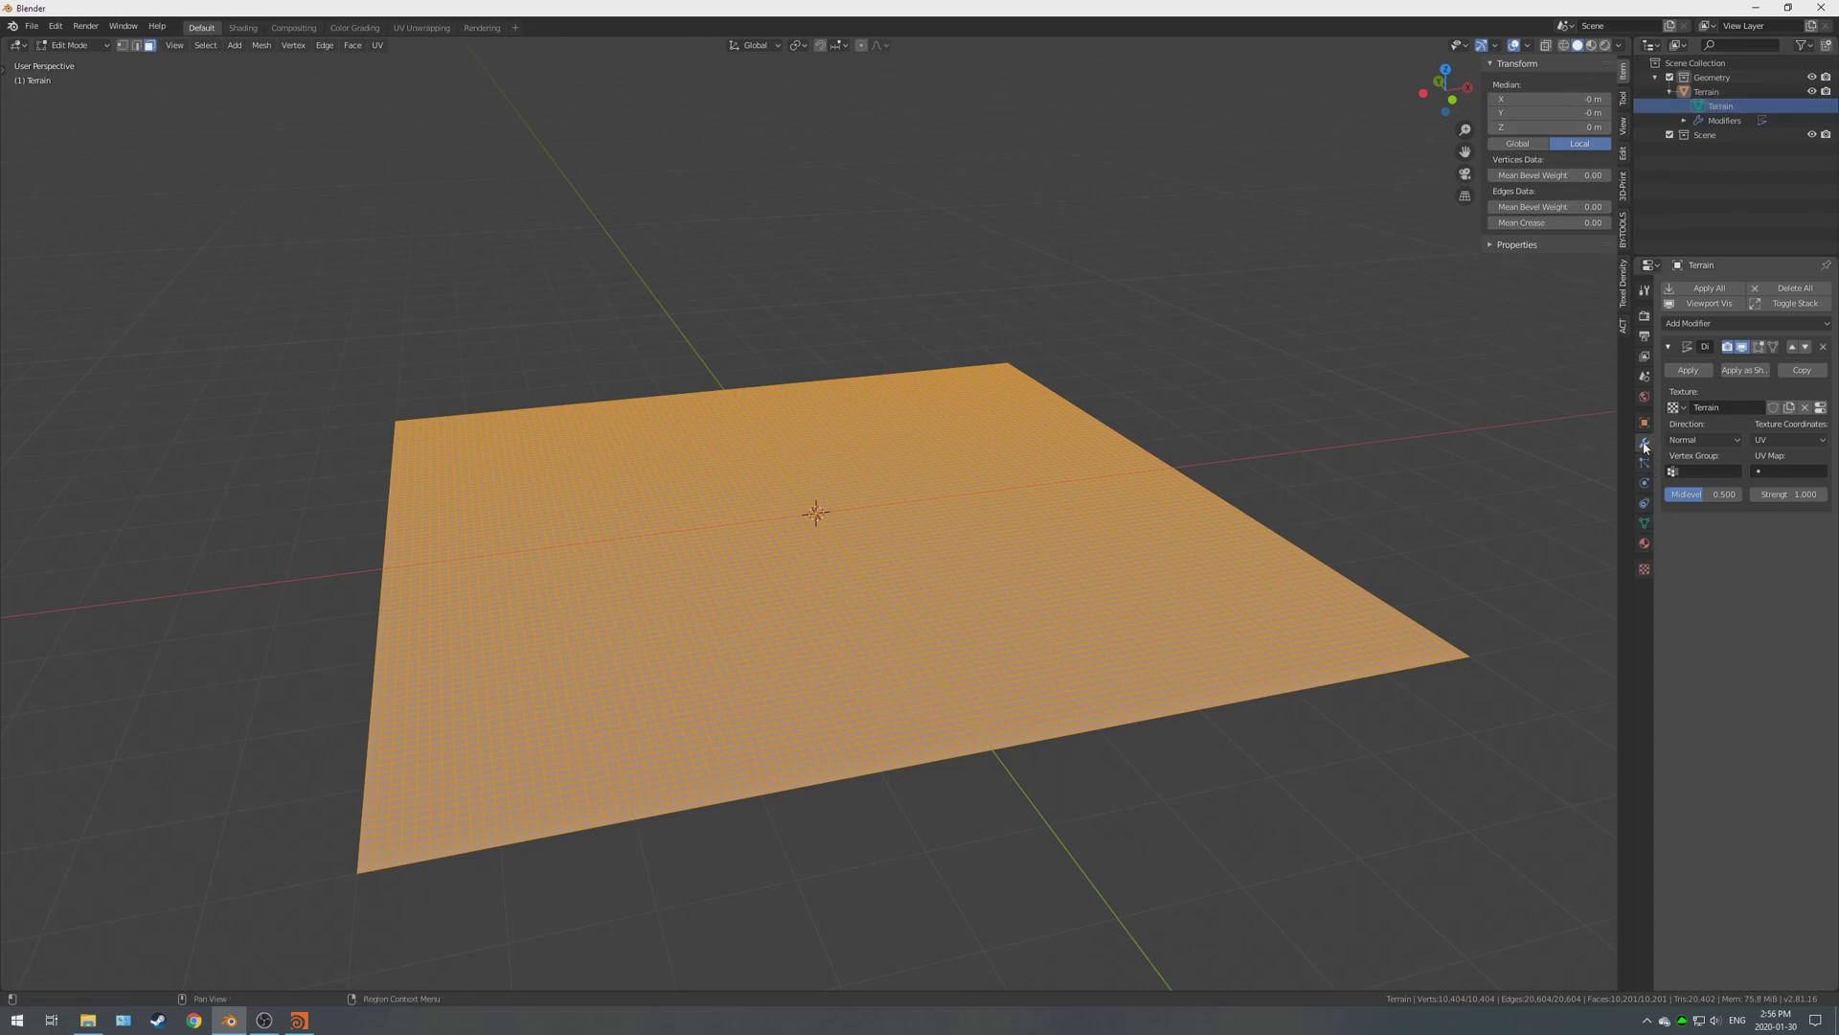
Load Simpe Terrain.exr from the Simple Terrain Creation in Houdini tex folder into the Terrain texture.
left_click(1820, 408)
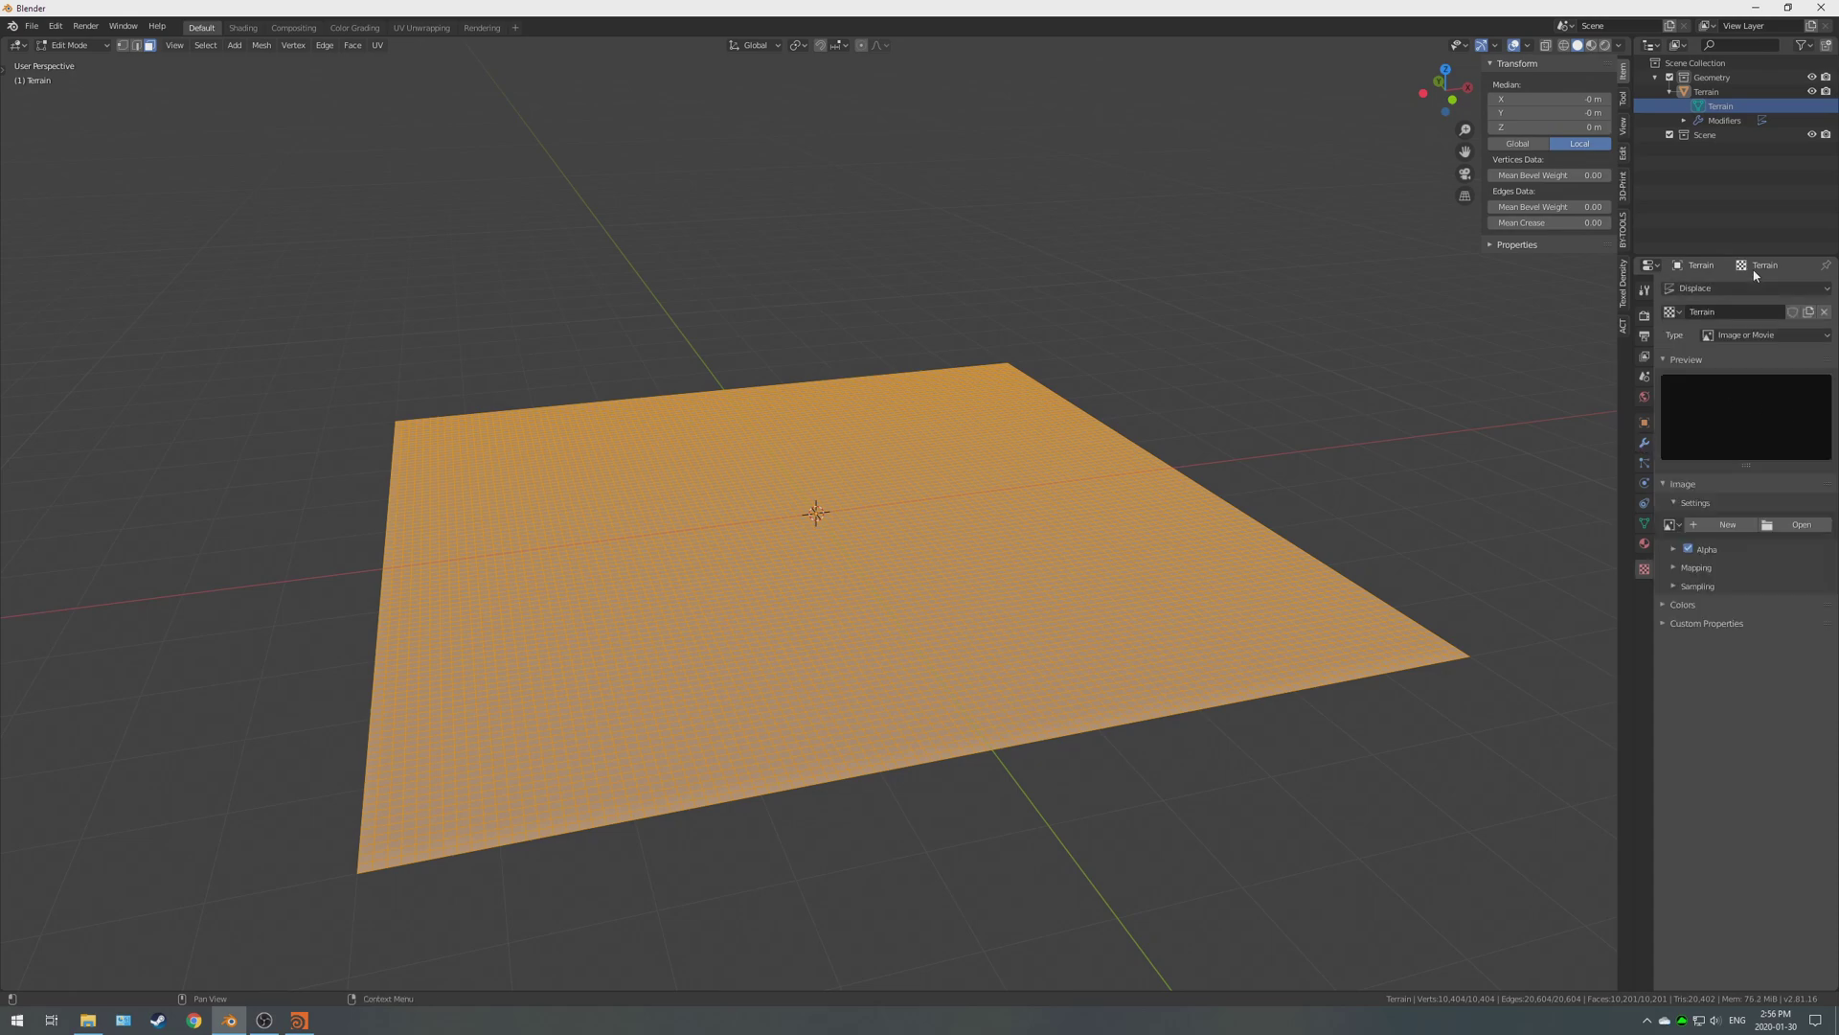
left_click(1794, 532)
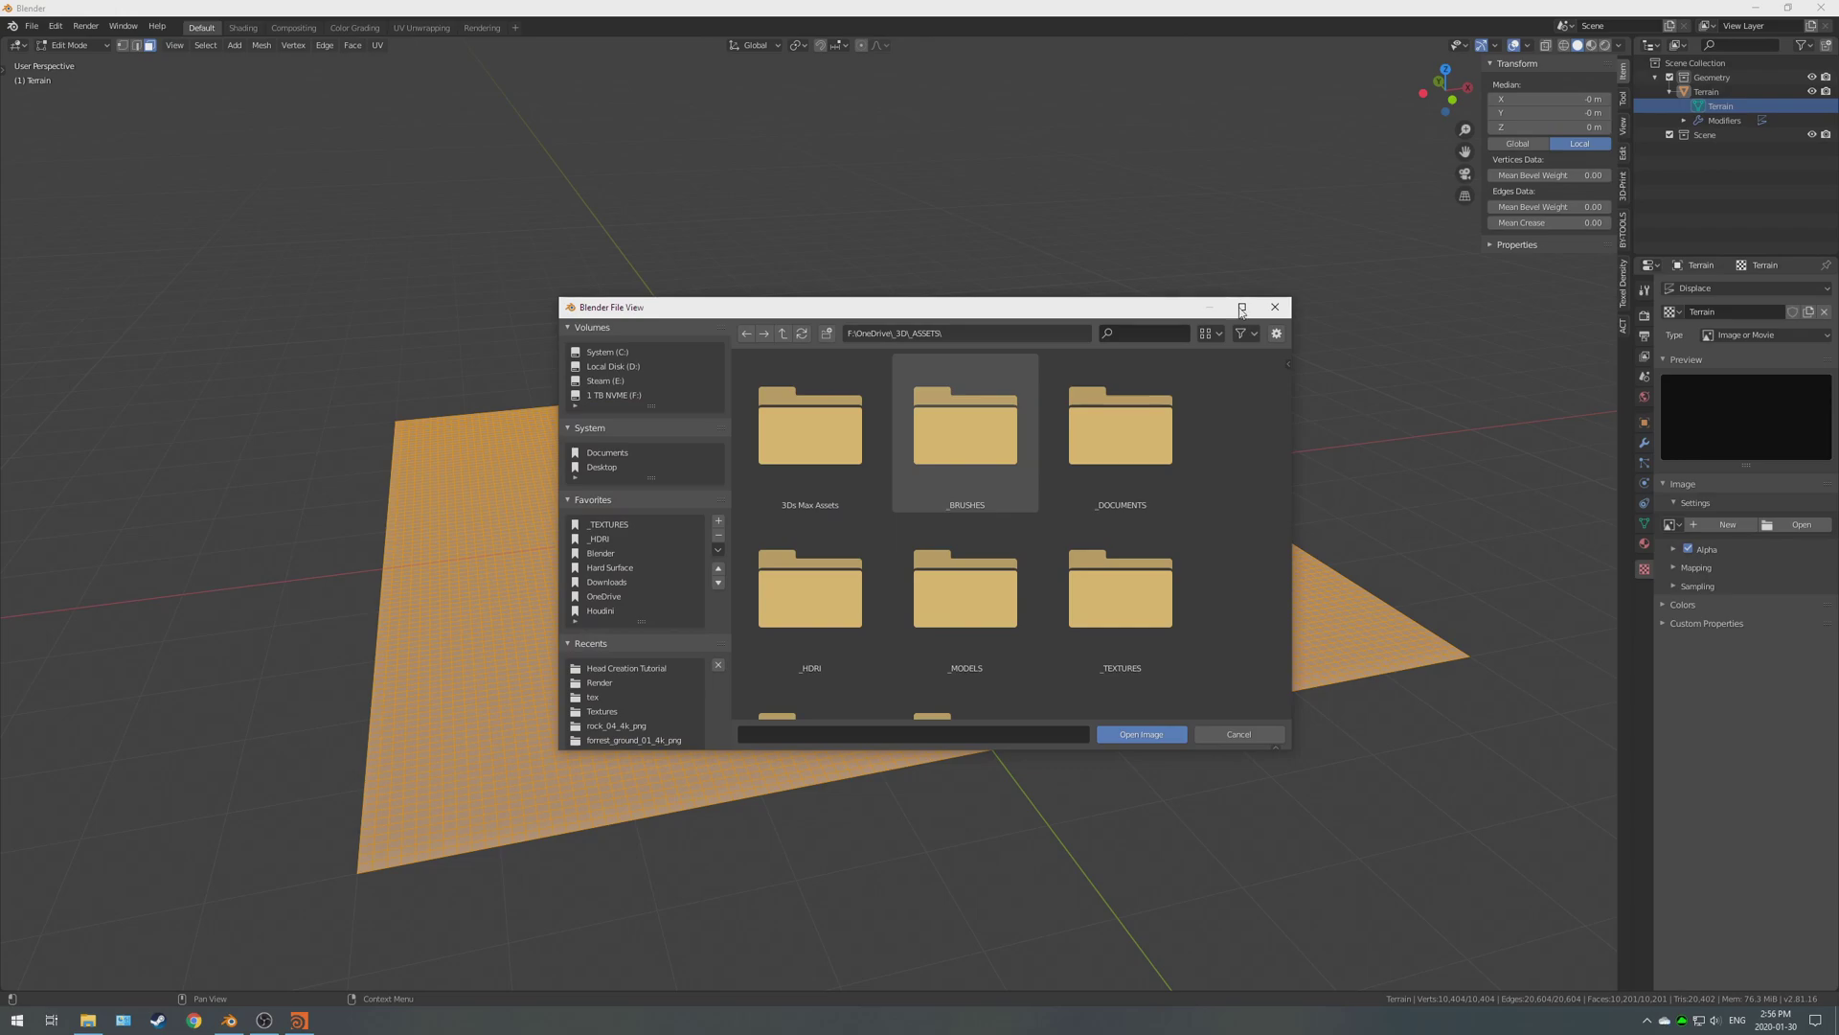
double_click(790, 305)
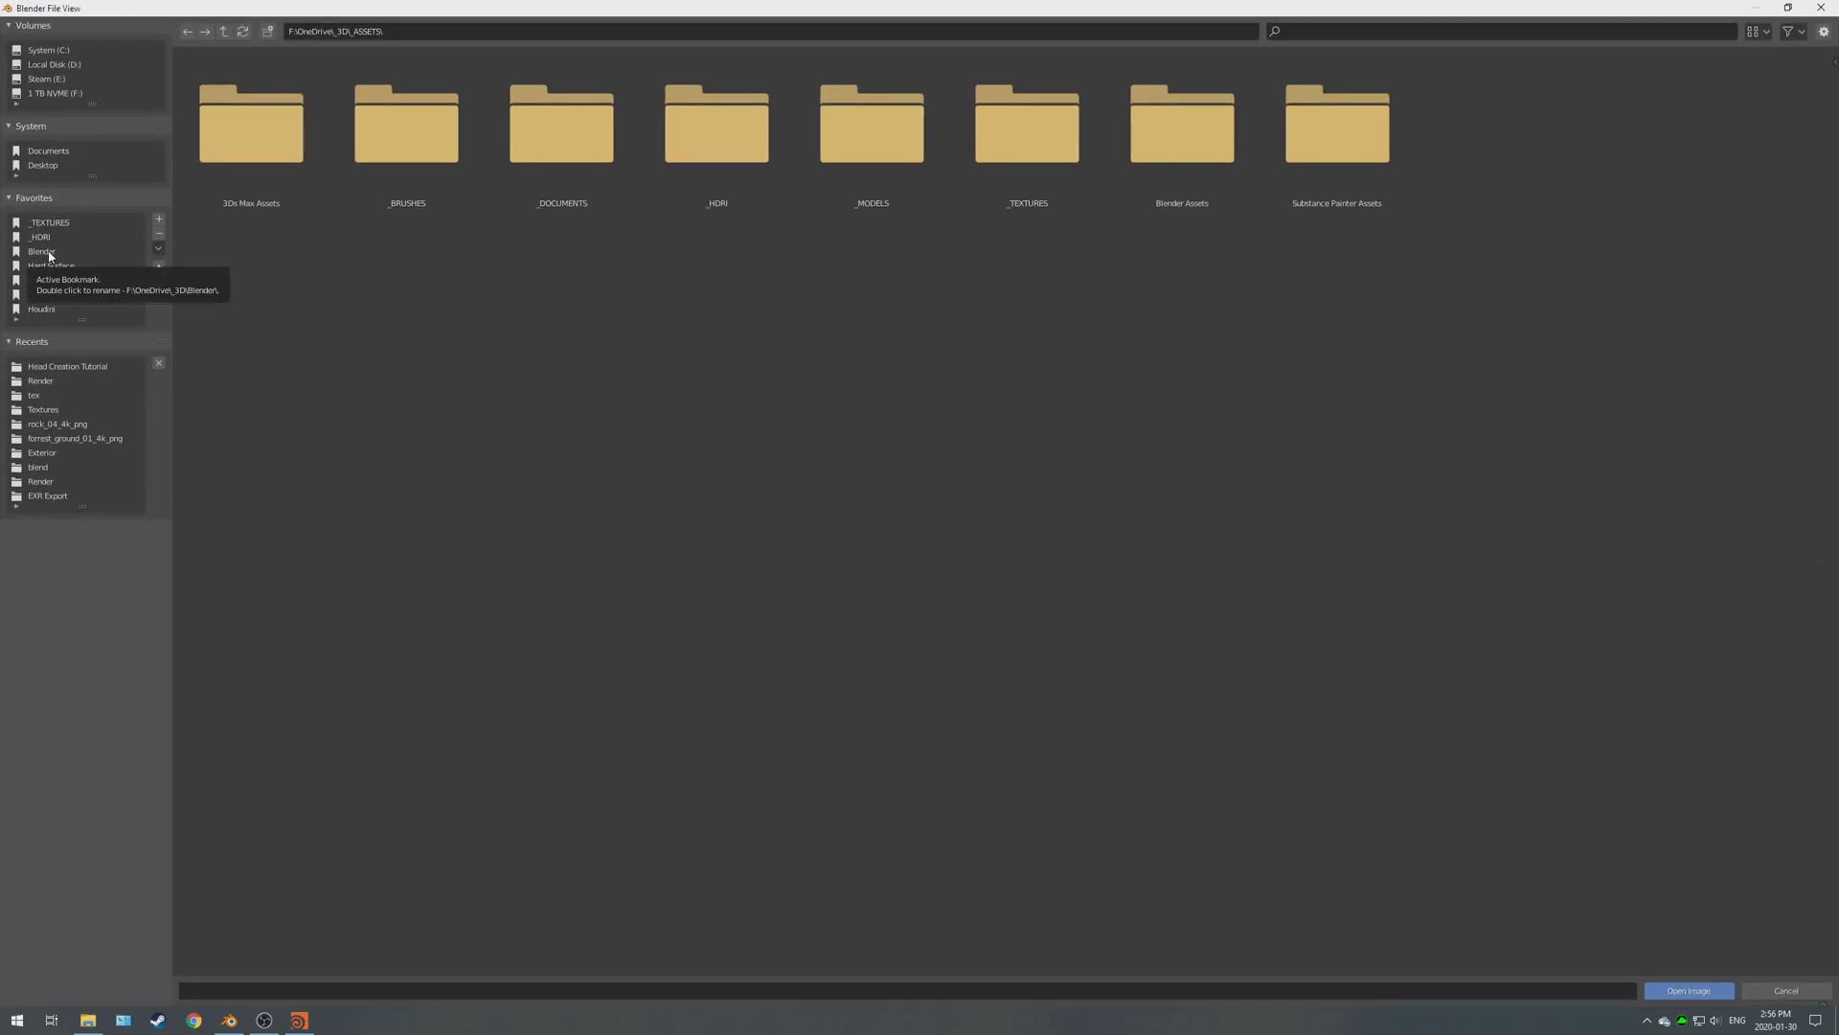
left_click(41, 308)
double_click(238, 120)
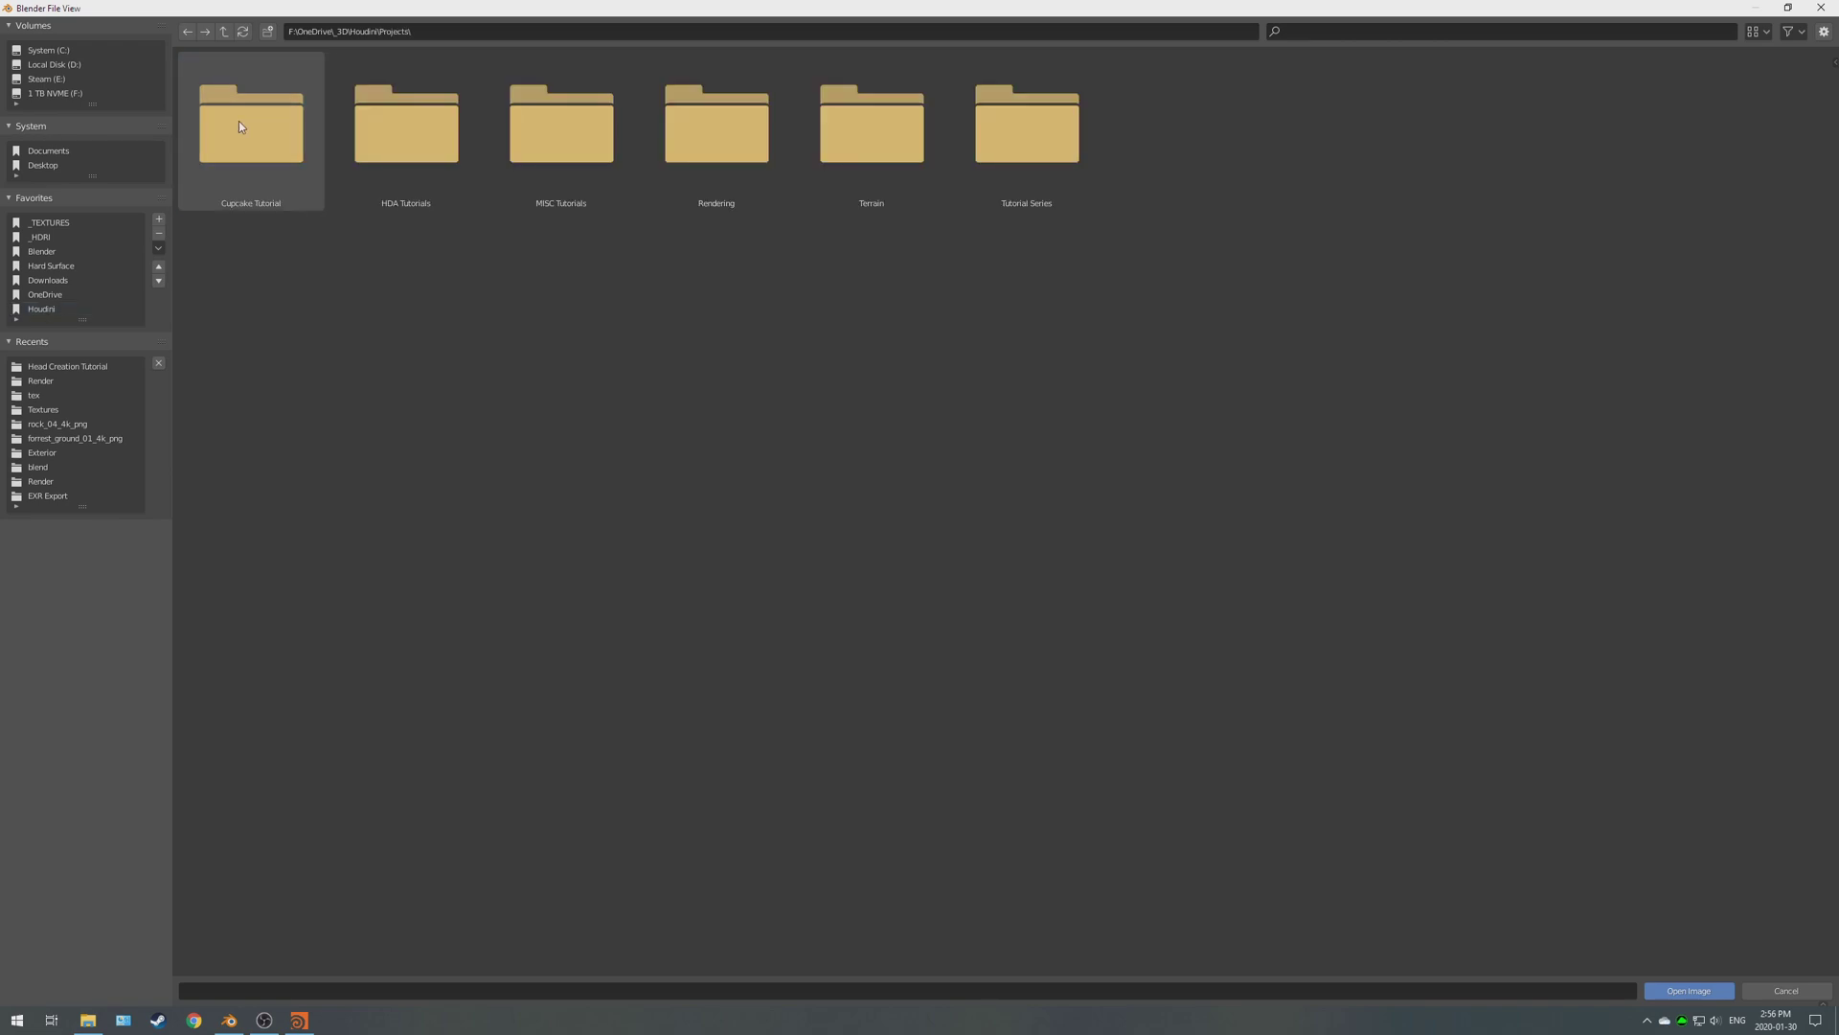
double_click(1040, 94)
double_click(262, 136)
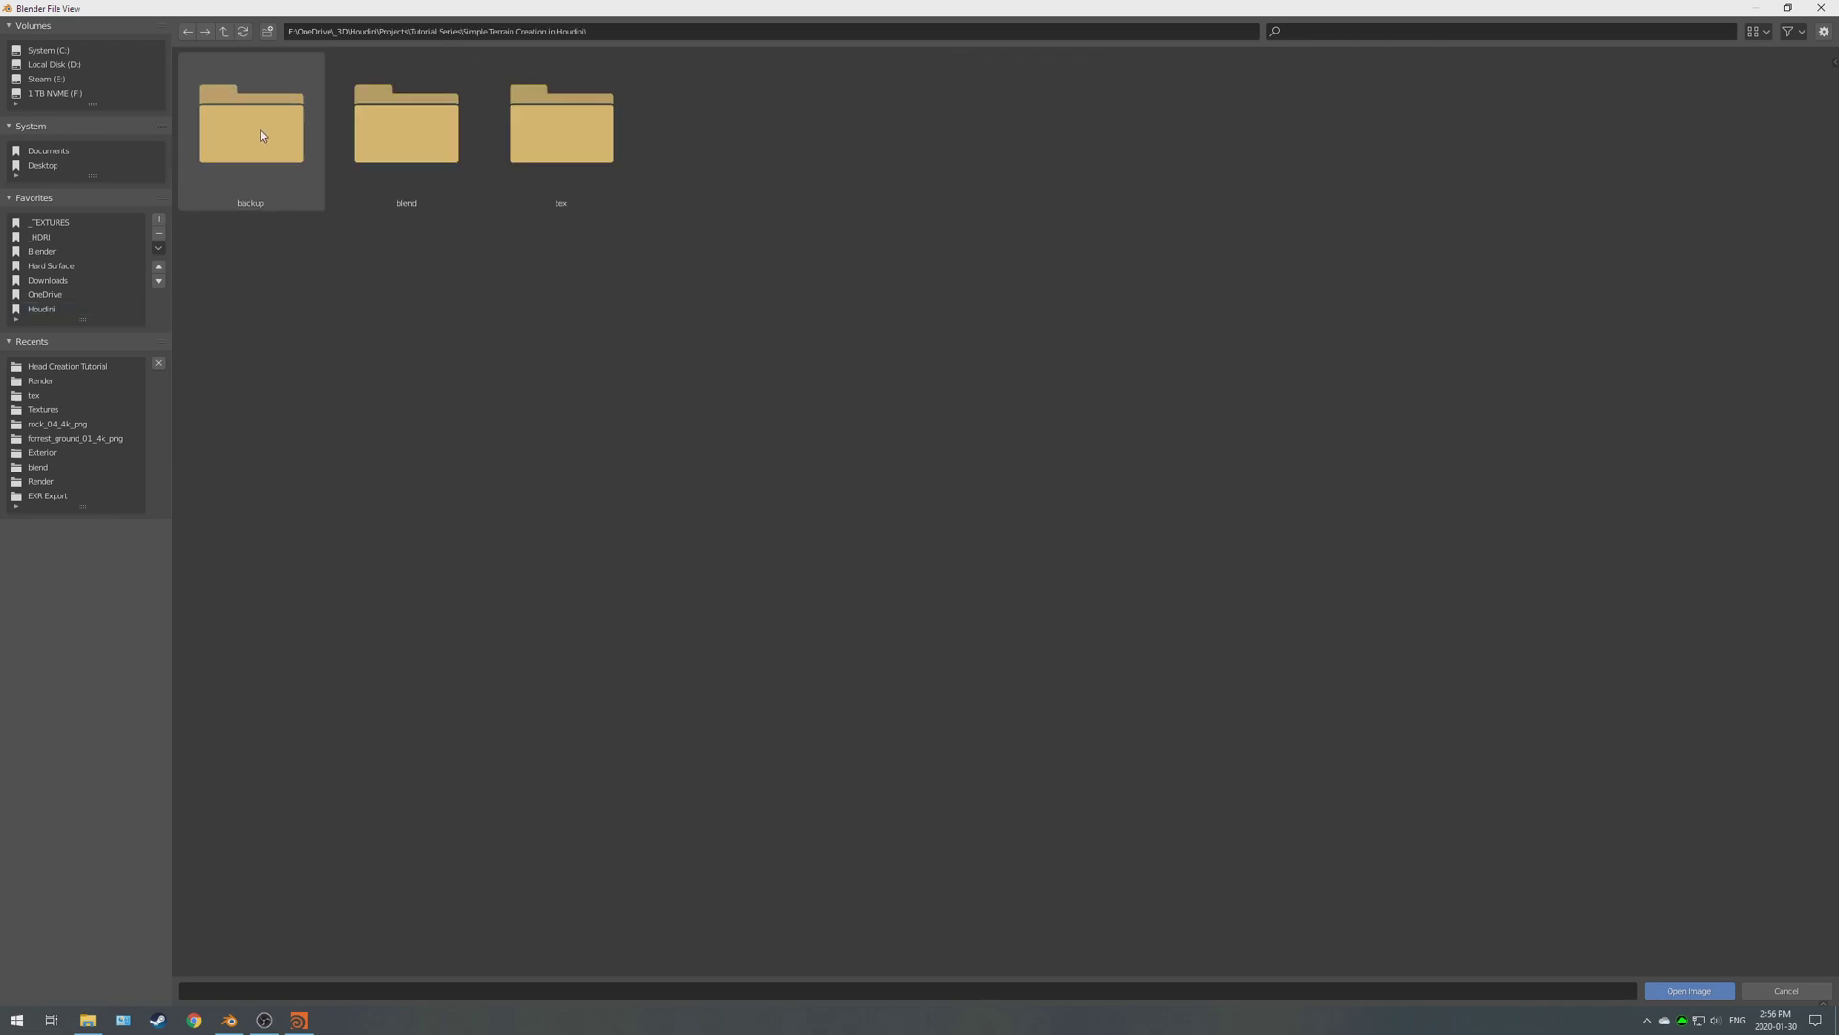
double_click(565, 134)
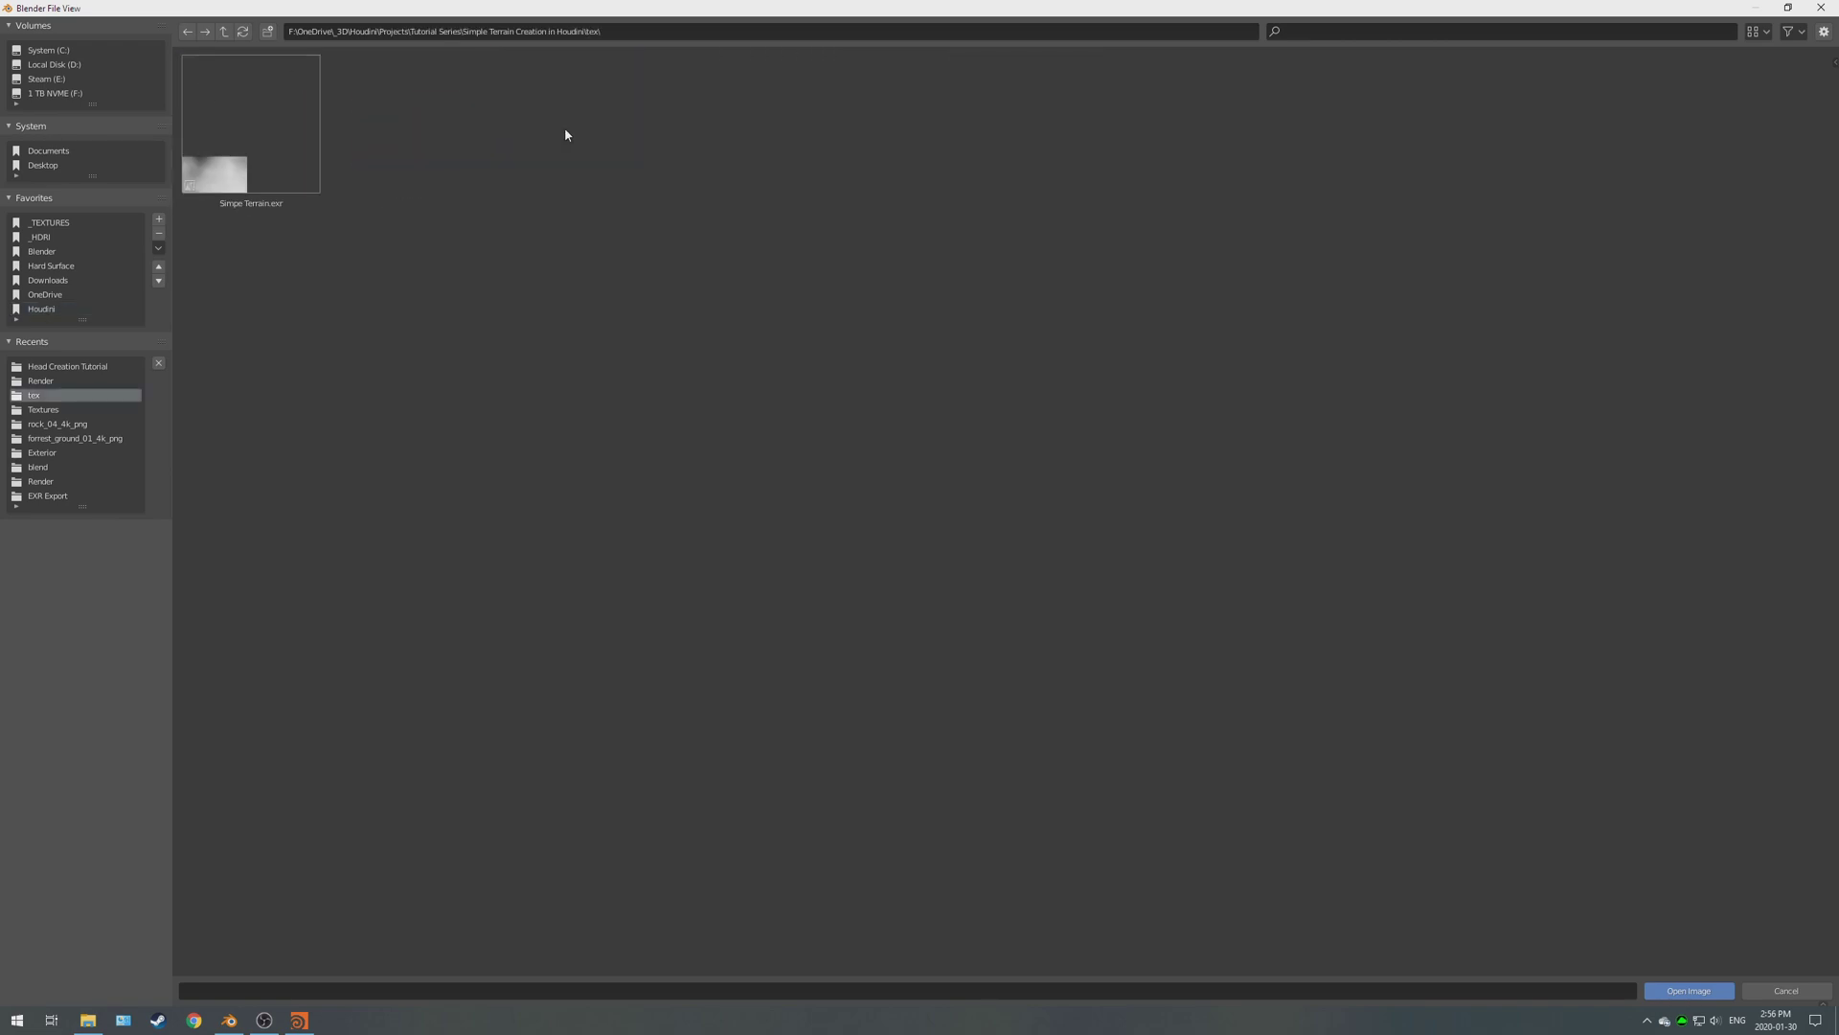
double_click(231, 157)
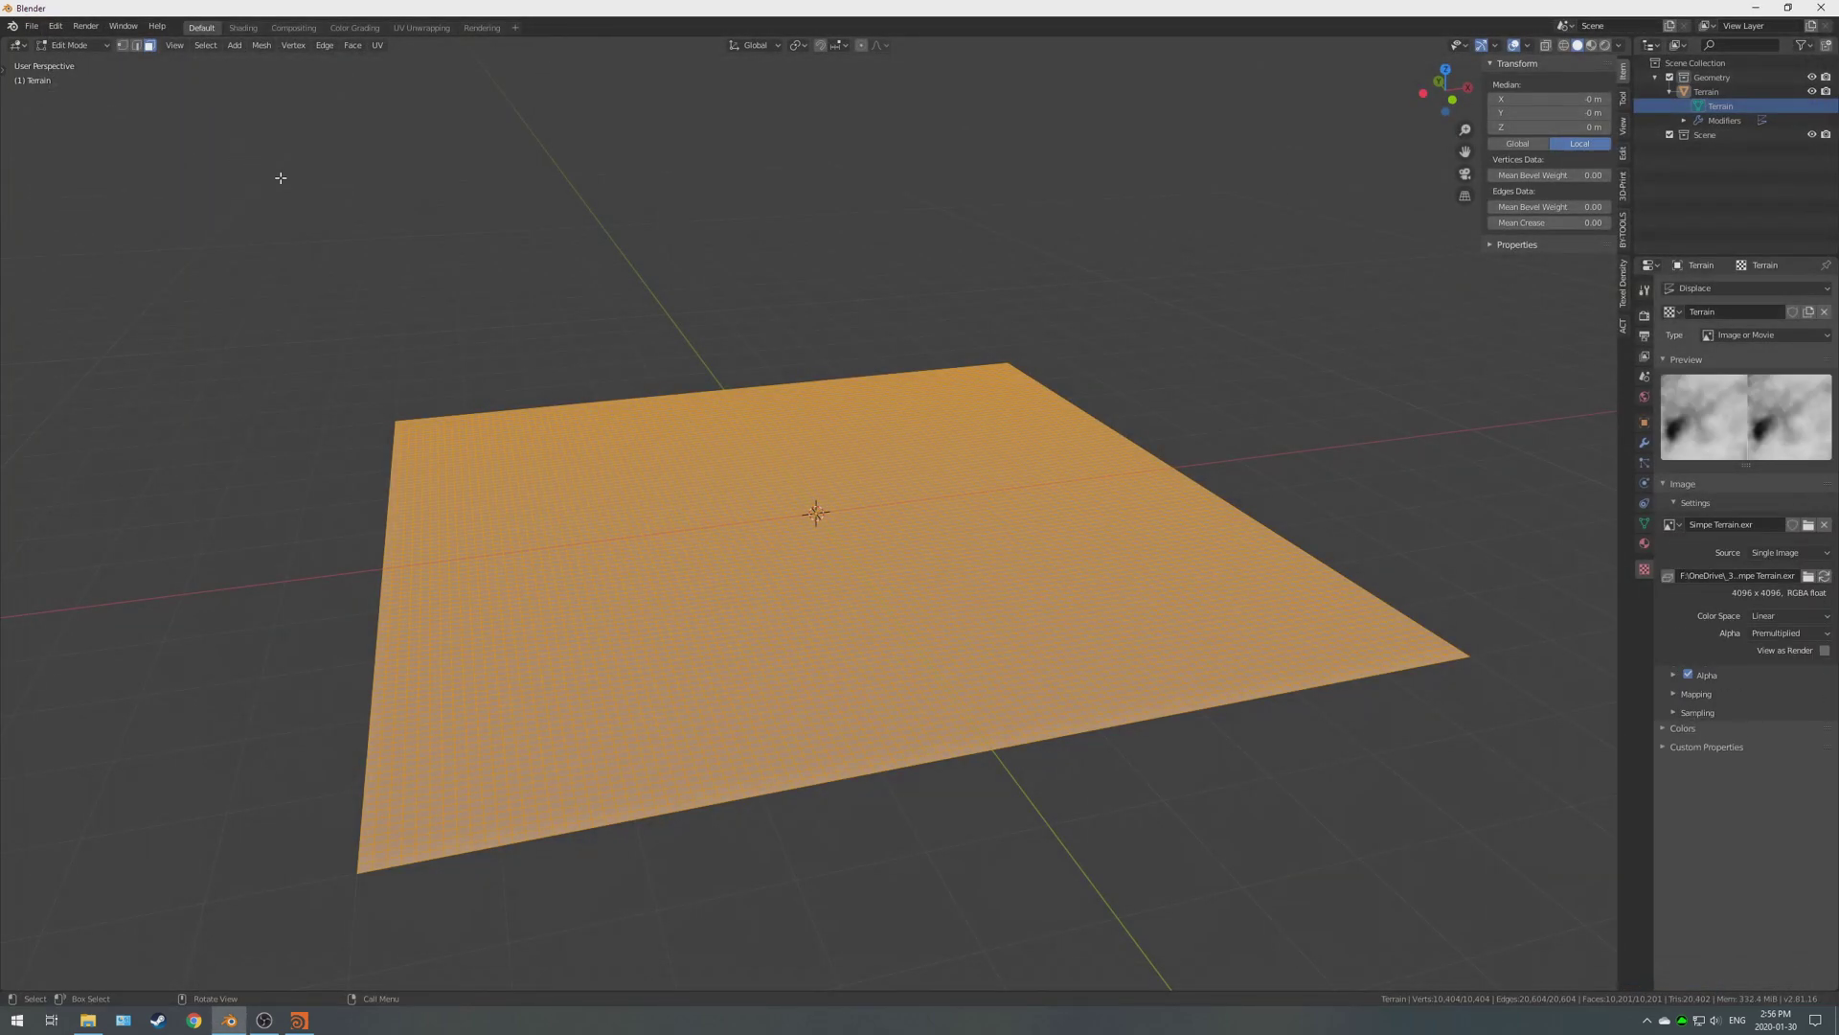
middle_click_drag(871, 423, 1002, 453)
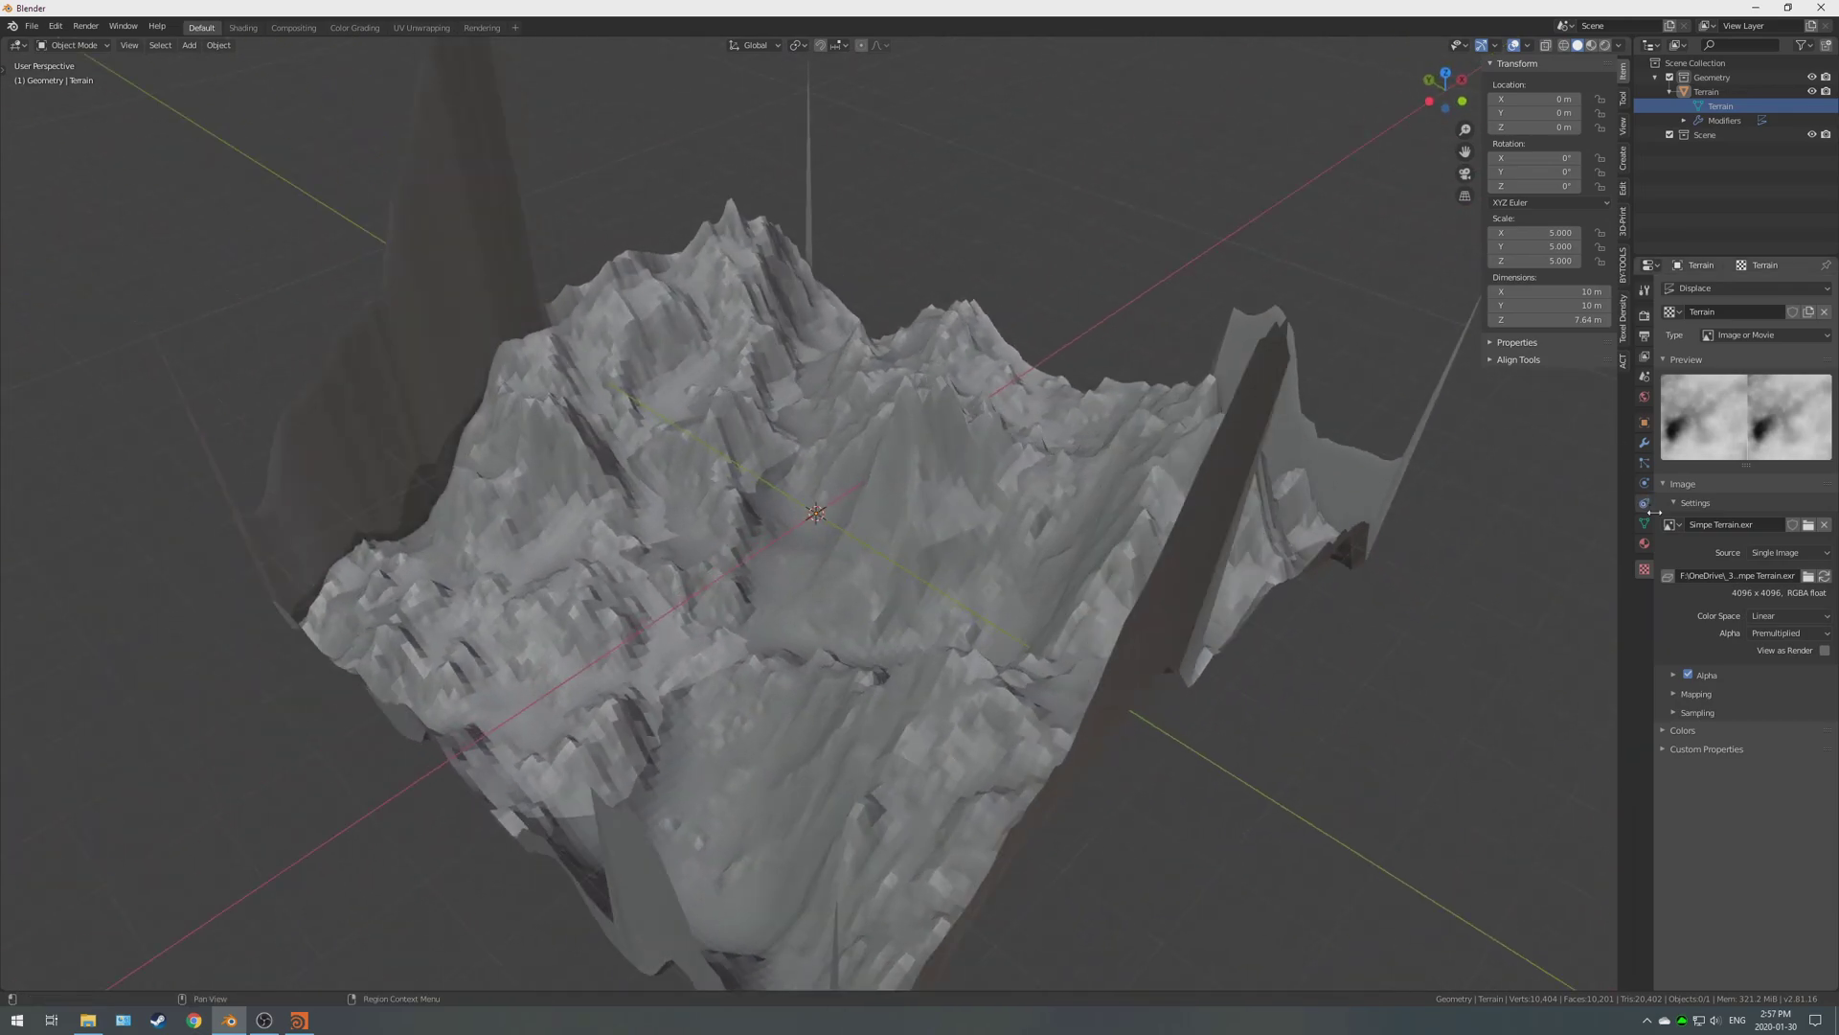
Set the heightmap image to Non-Color colour space with alpha None.
left_click(1774, 616)
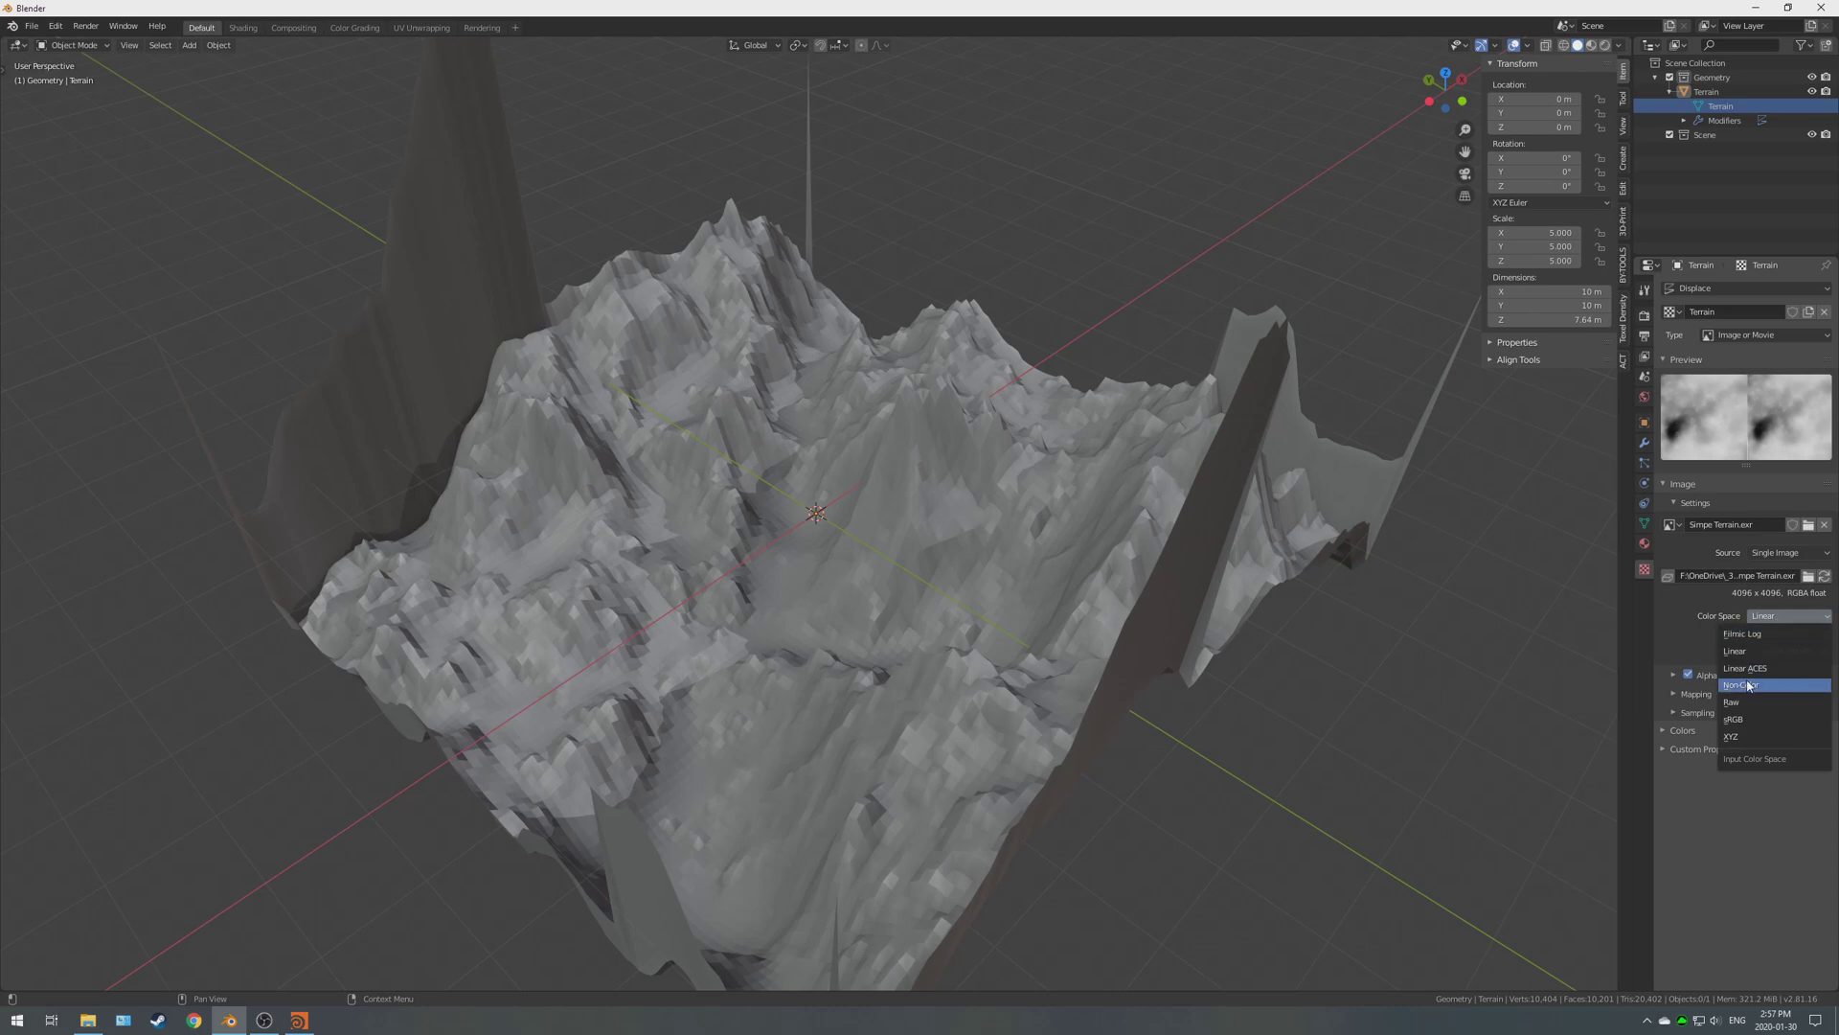
left_click(1749, 683)
left_click(1776, 634)
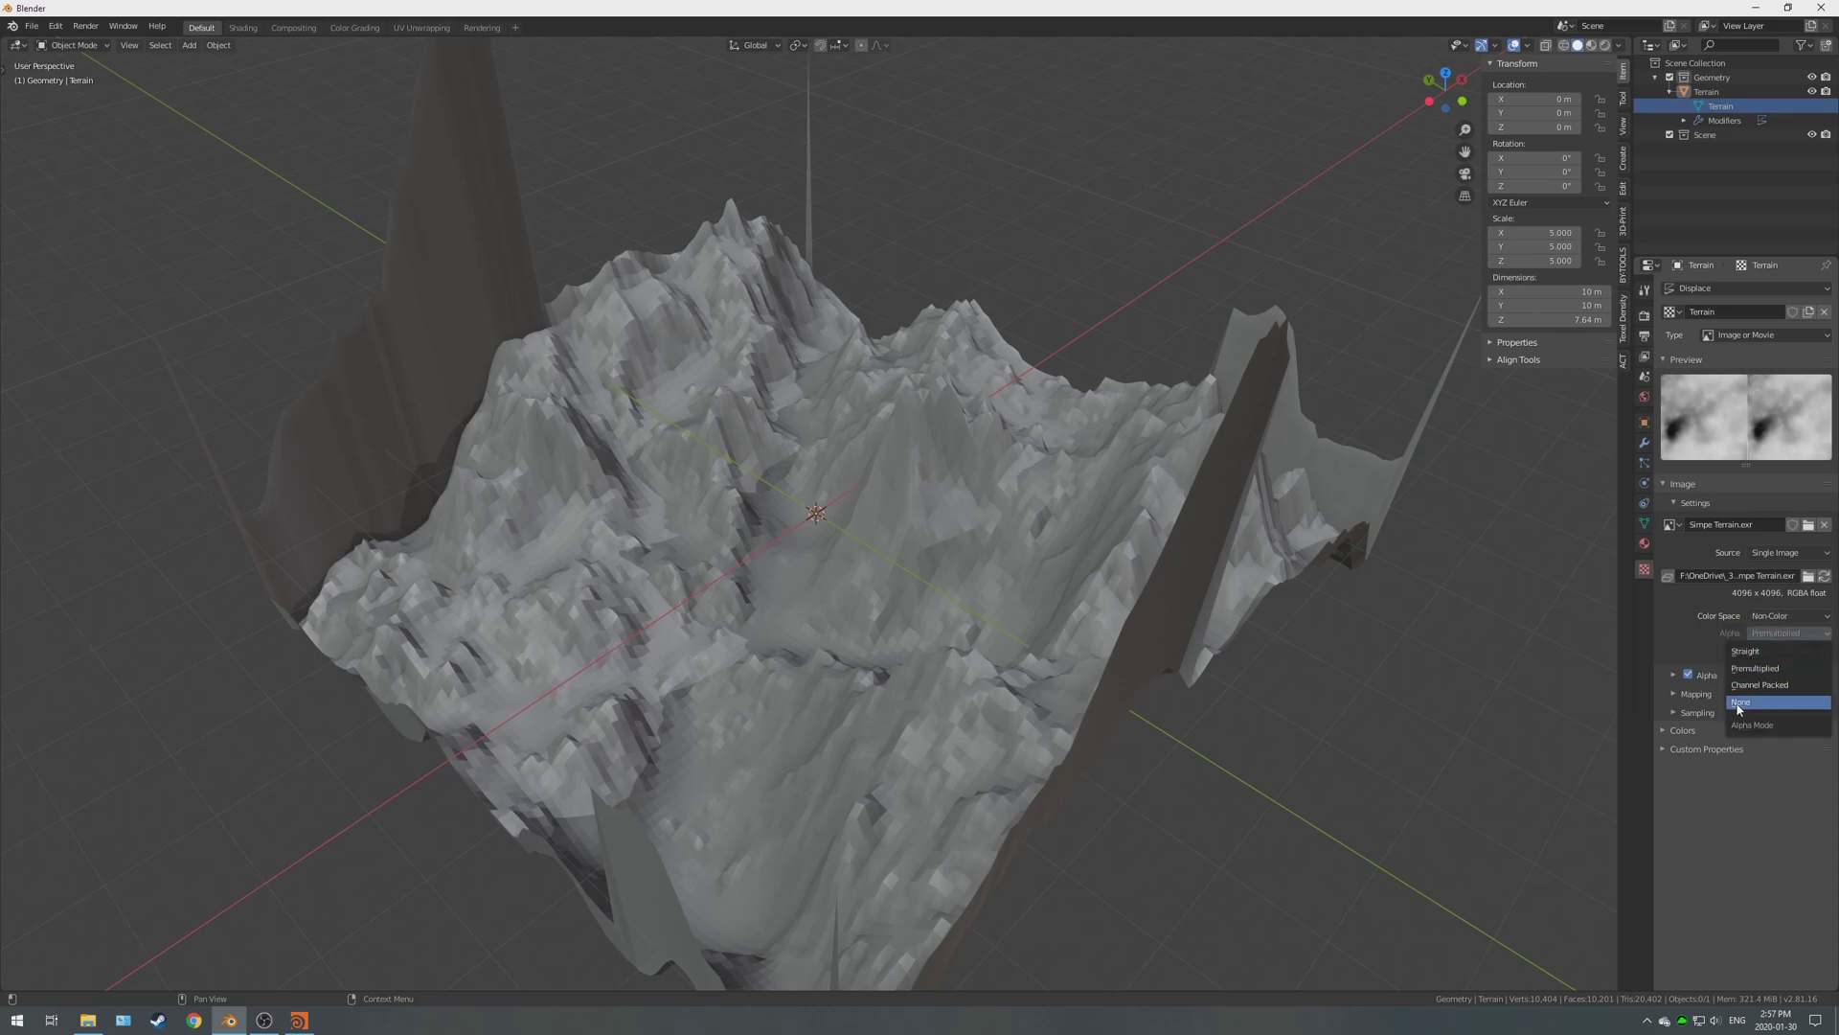
left_click(1768, 707)
left_click(1778, 634)
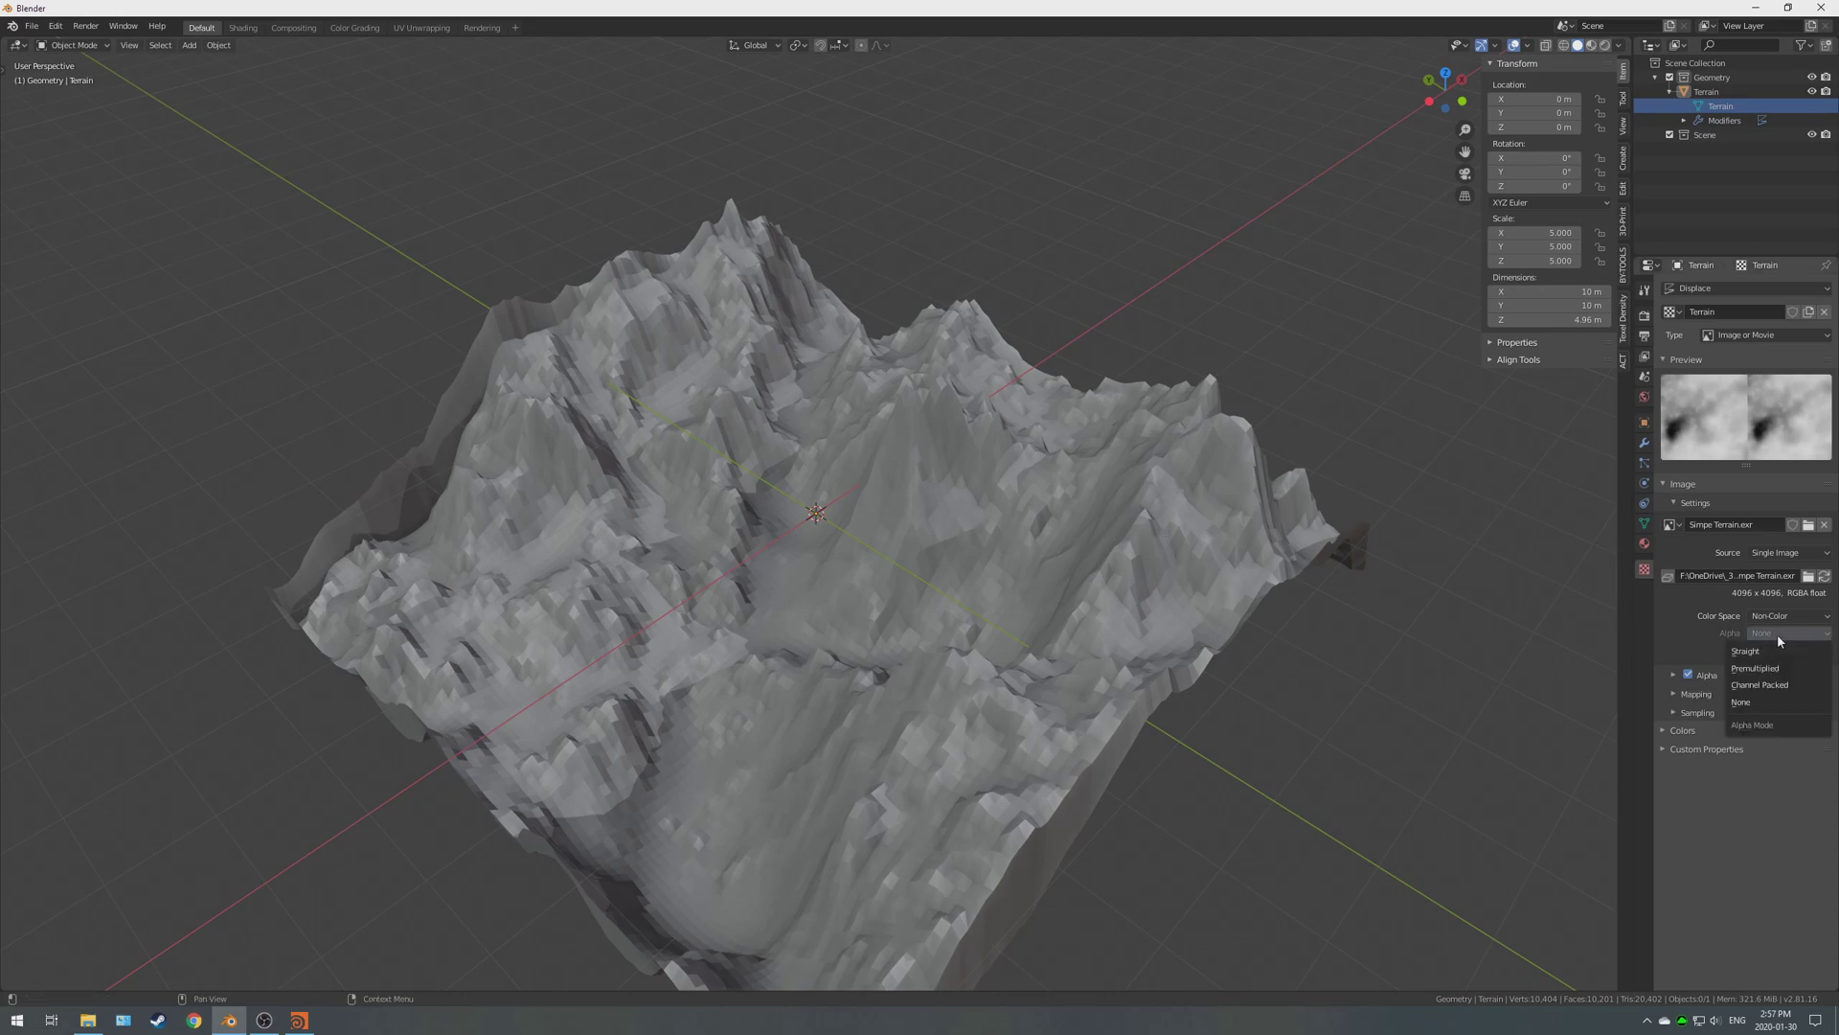
left_click(1761, 654)
middle_click_drag(1016, 469, 968, 426)
left_click(1774, 633)
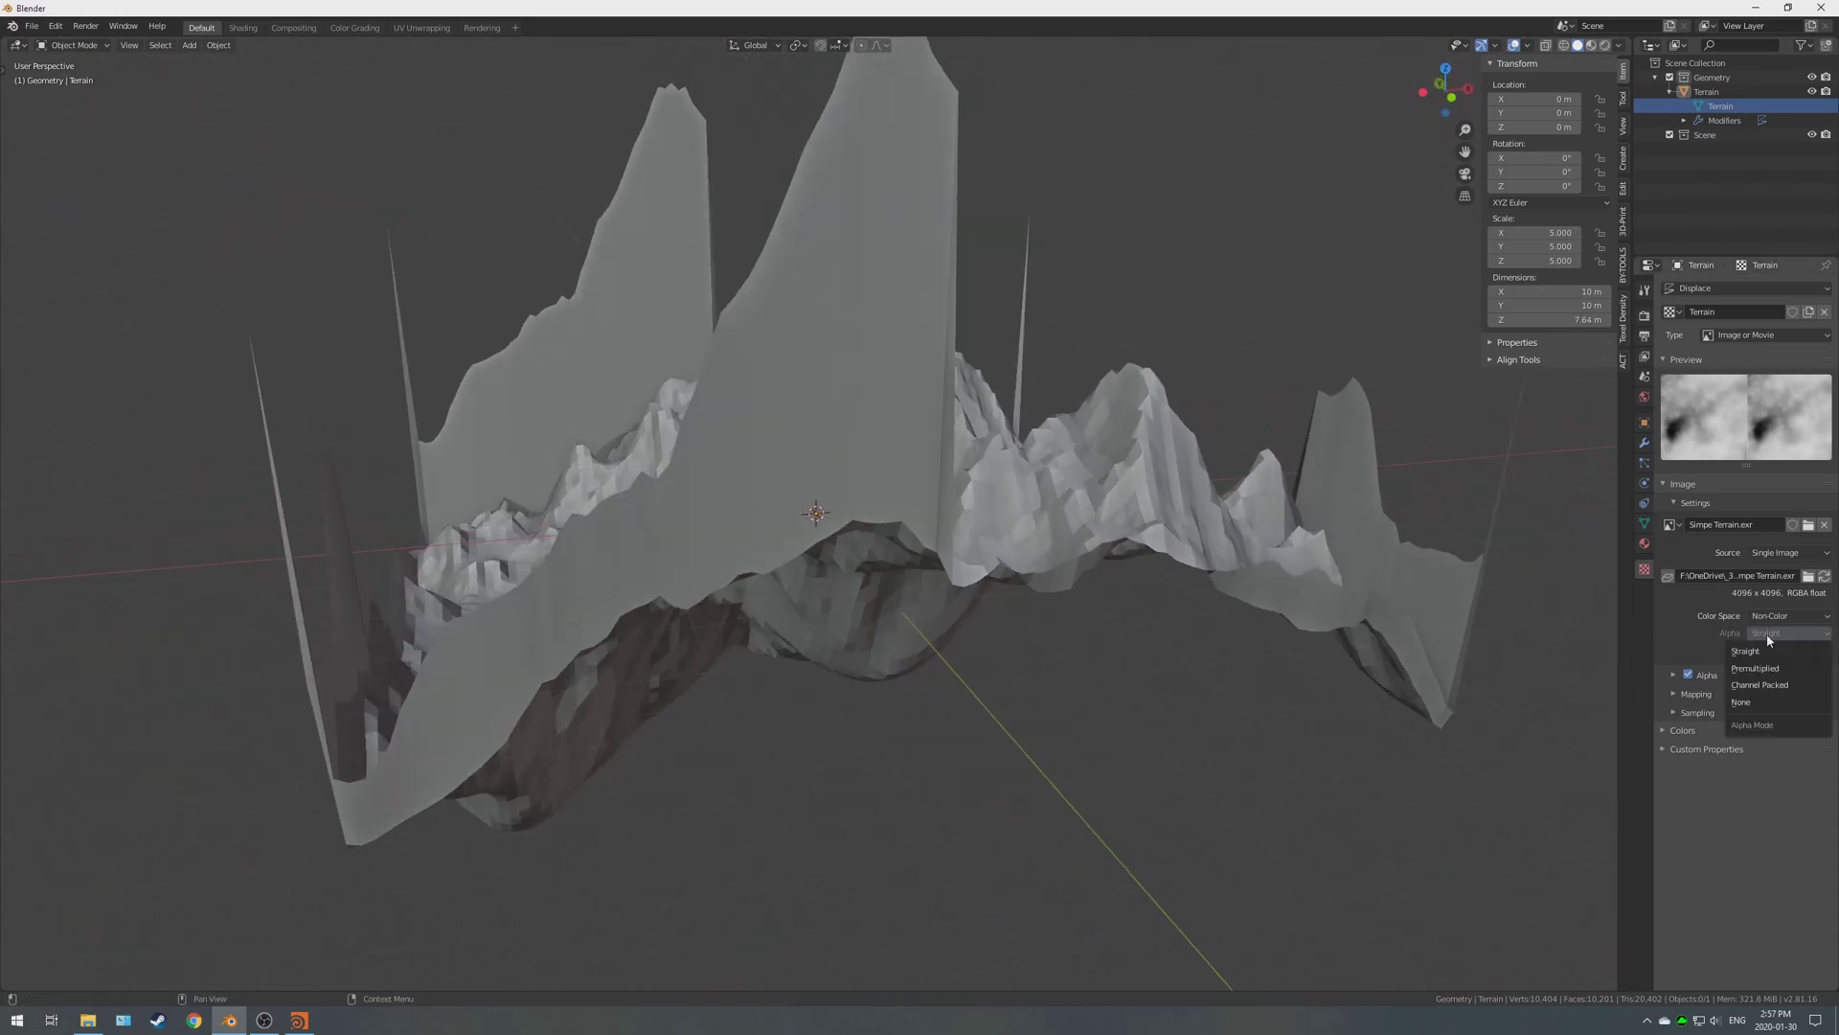
left_click(1756, 702)
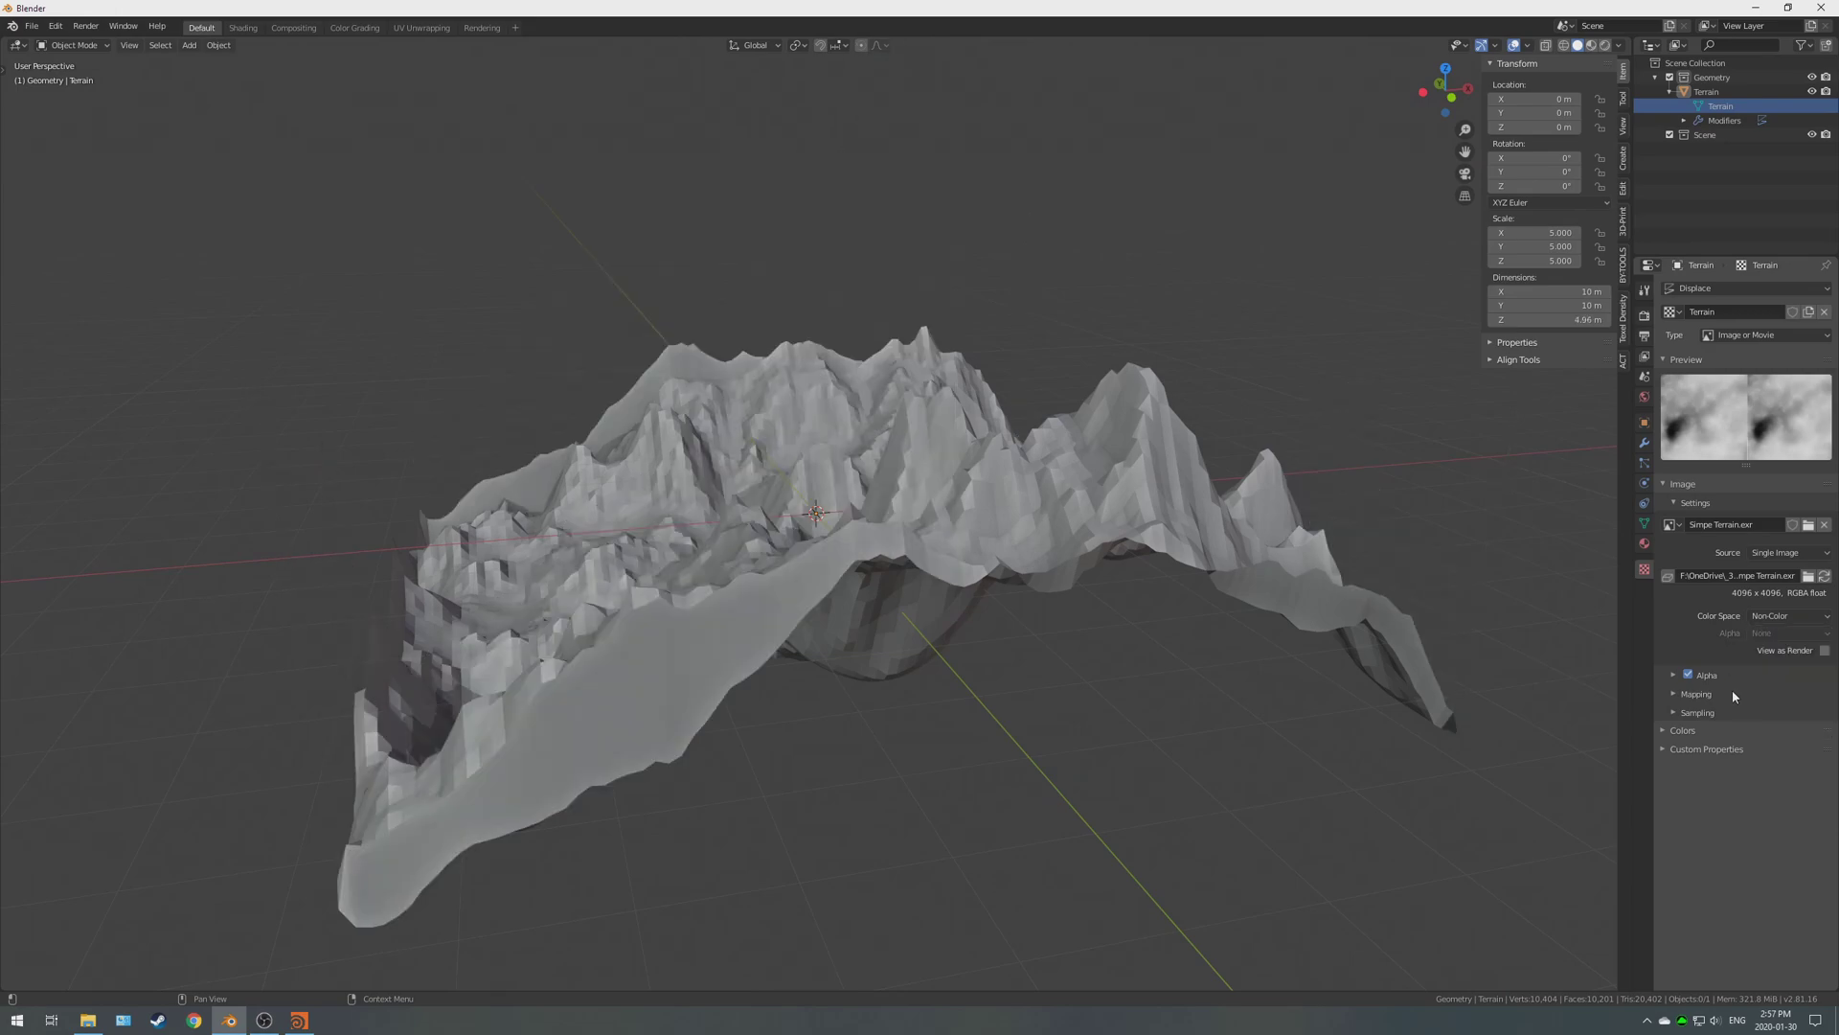
Set the texture's mapping extension to Clip and select the terrain object.
left_click(1676, 692)
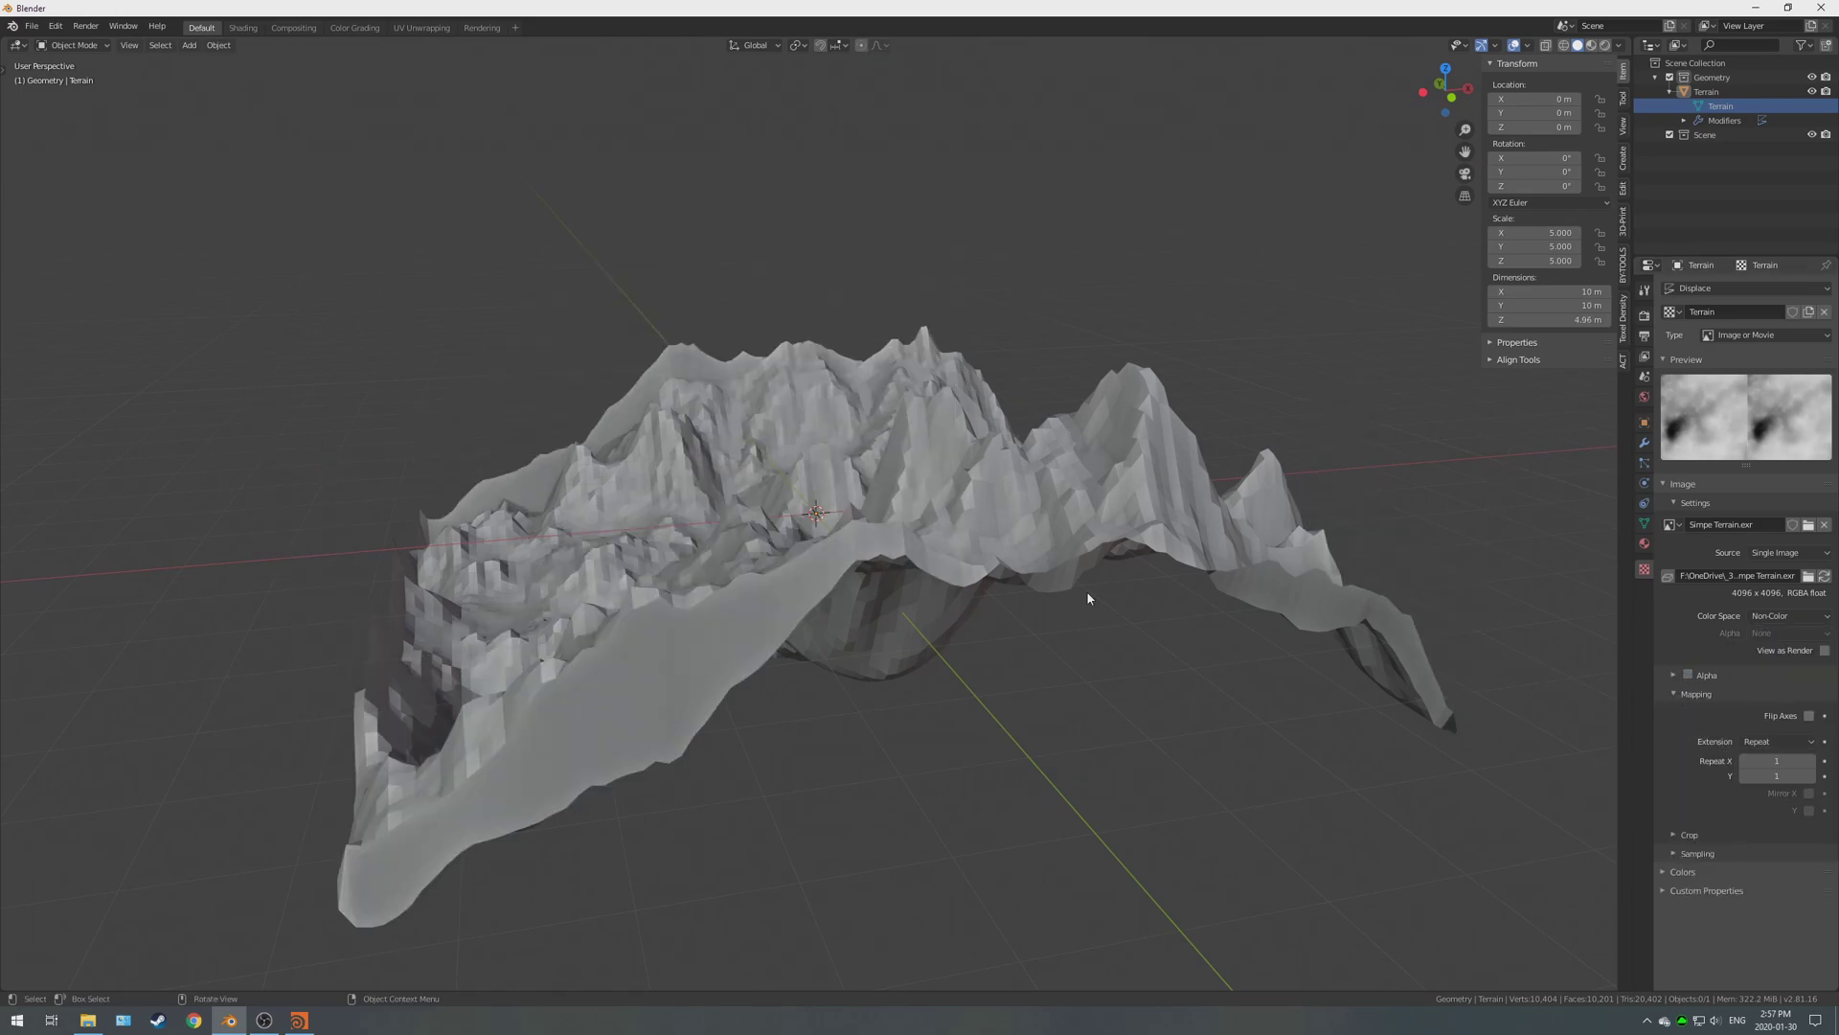
middle_click_drag(1086, 590, 665, 433)
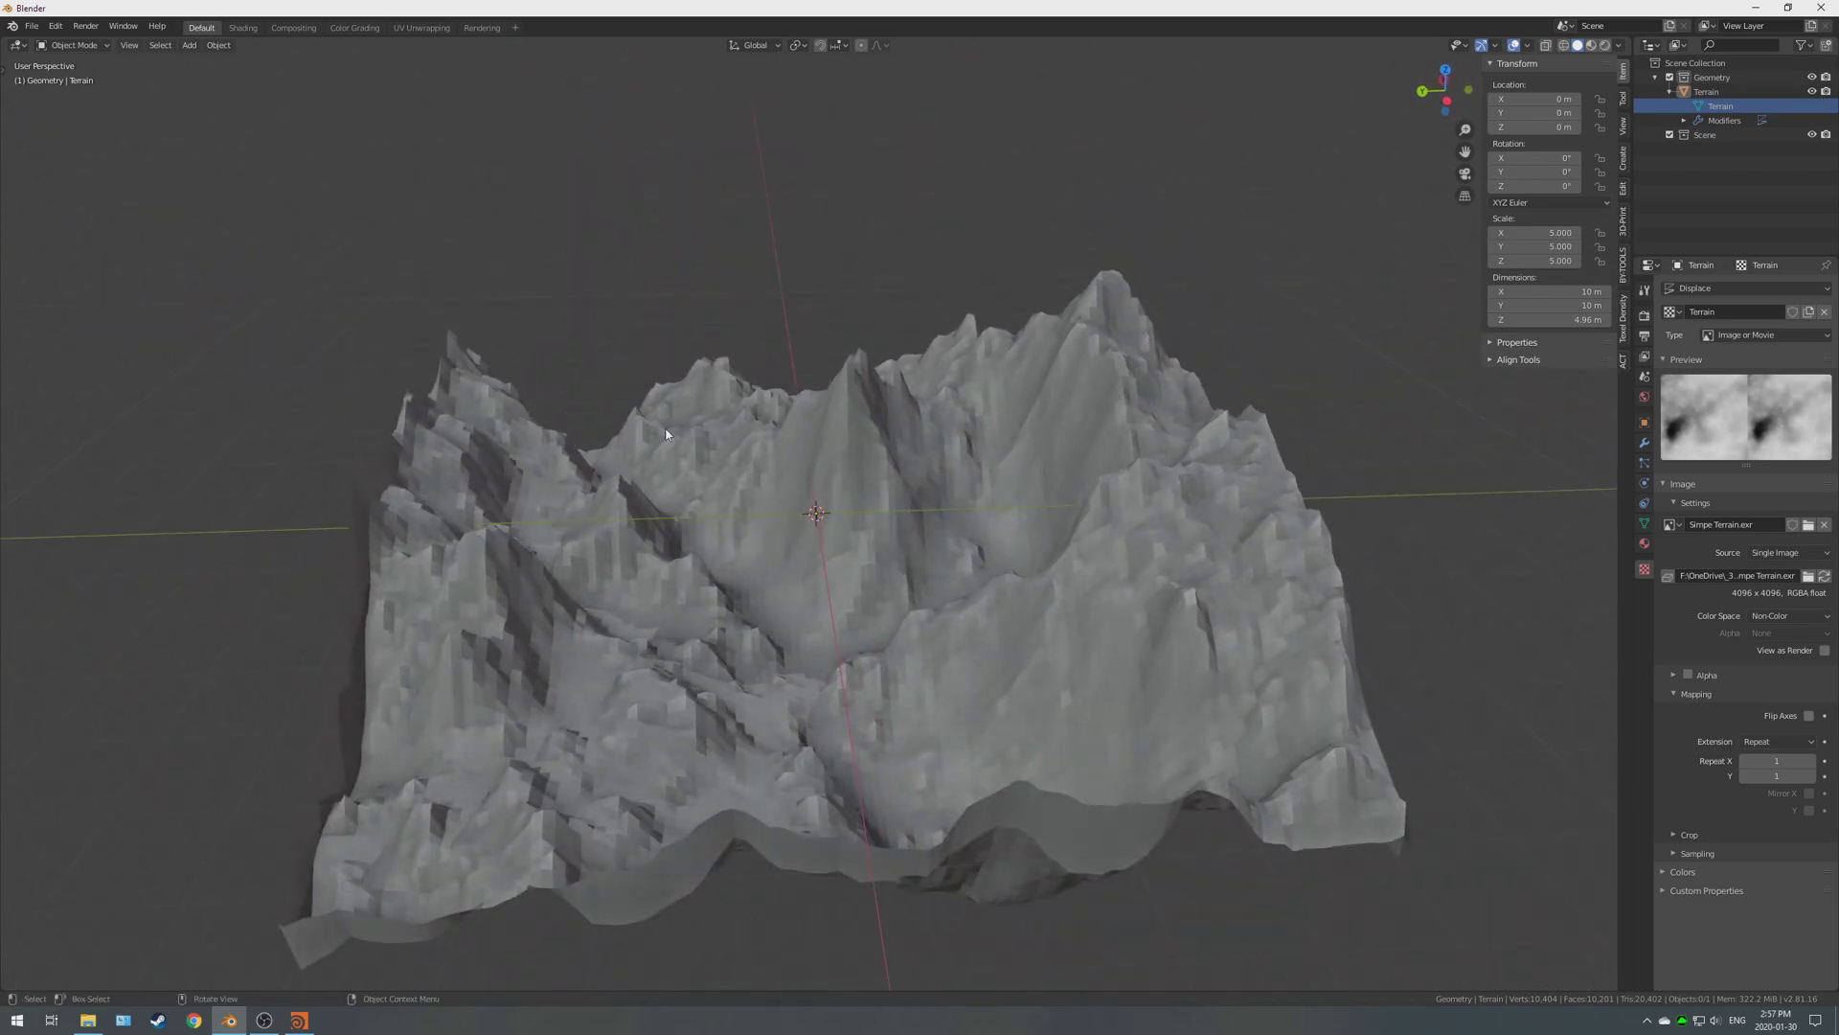
left_click(1783, 741)
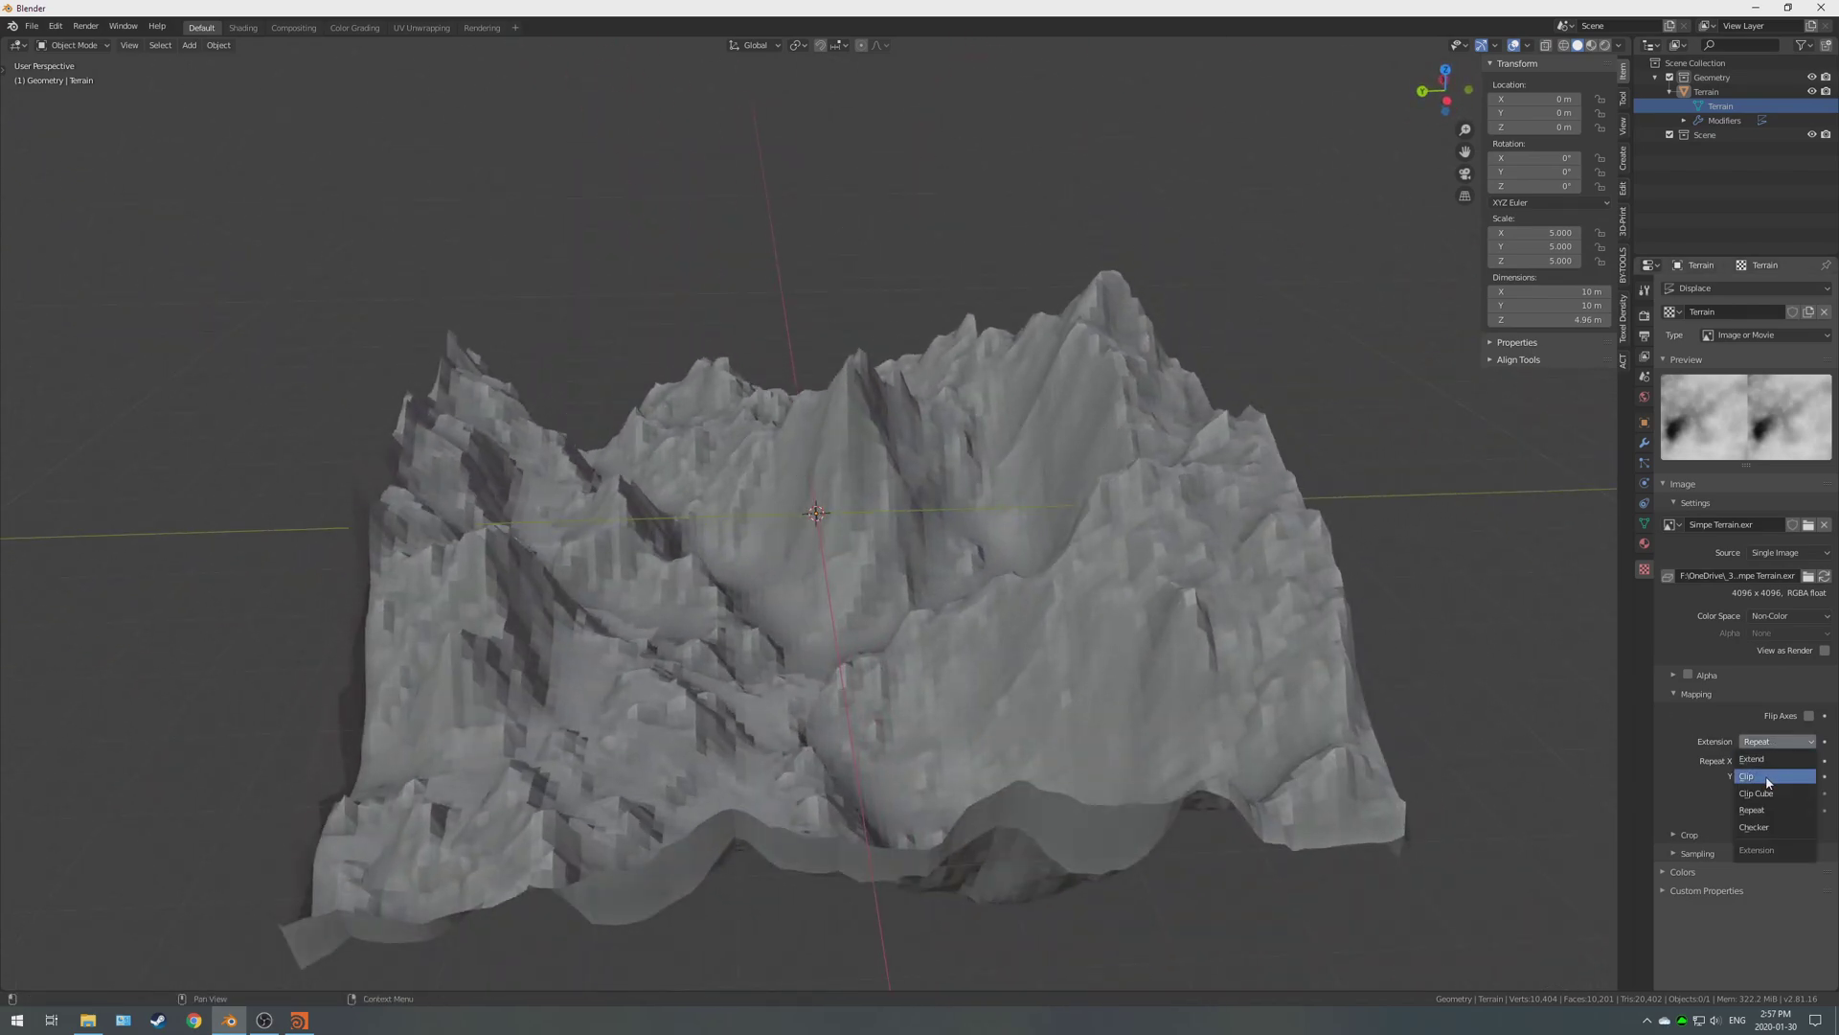
left_click(1764, 776)
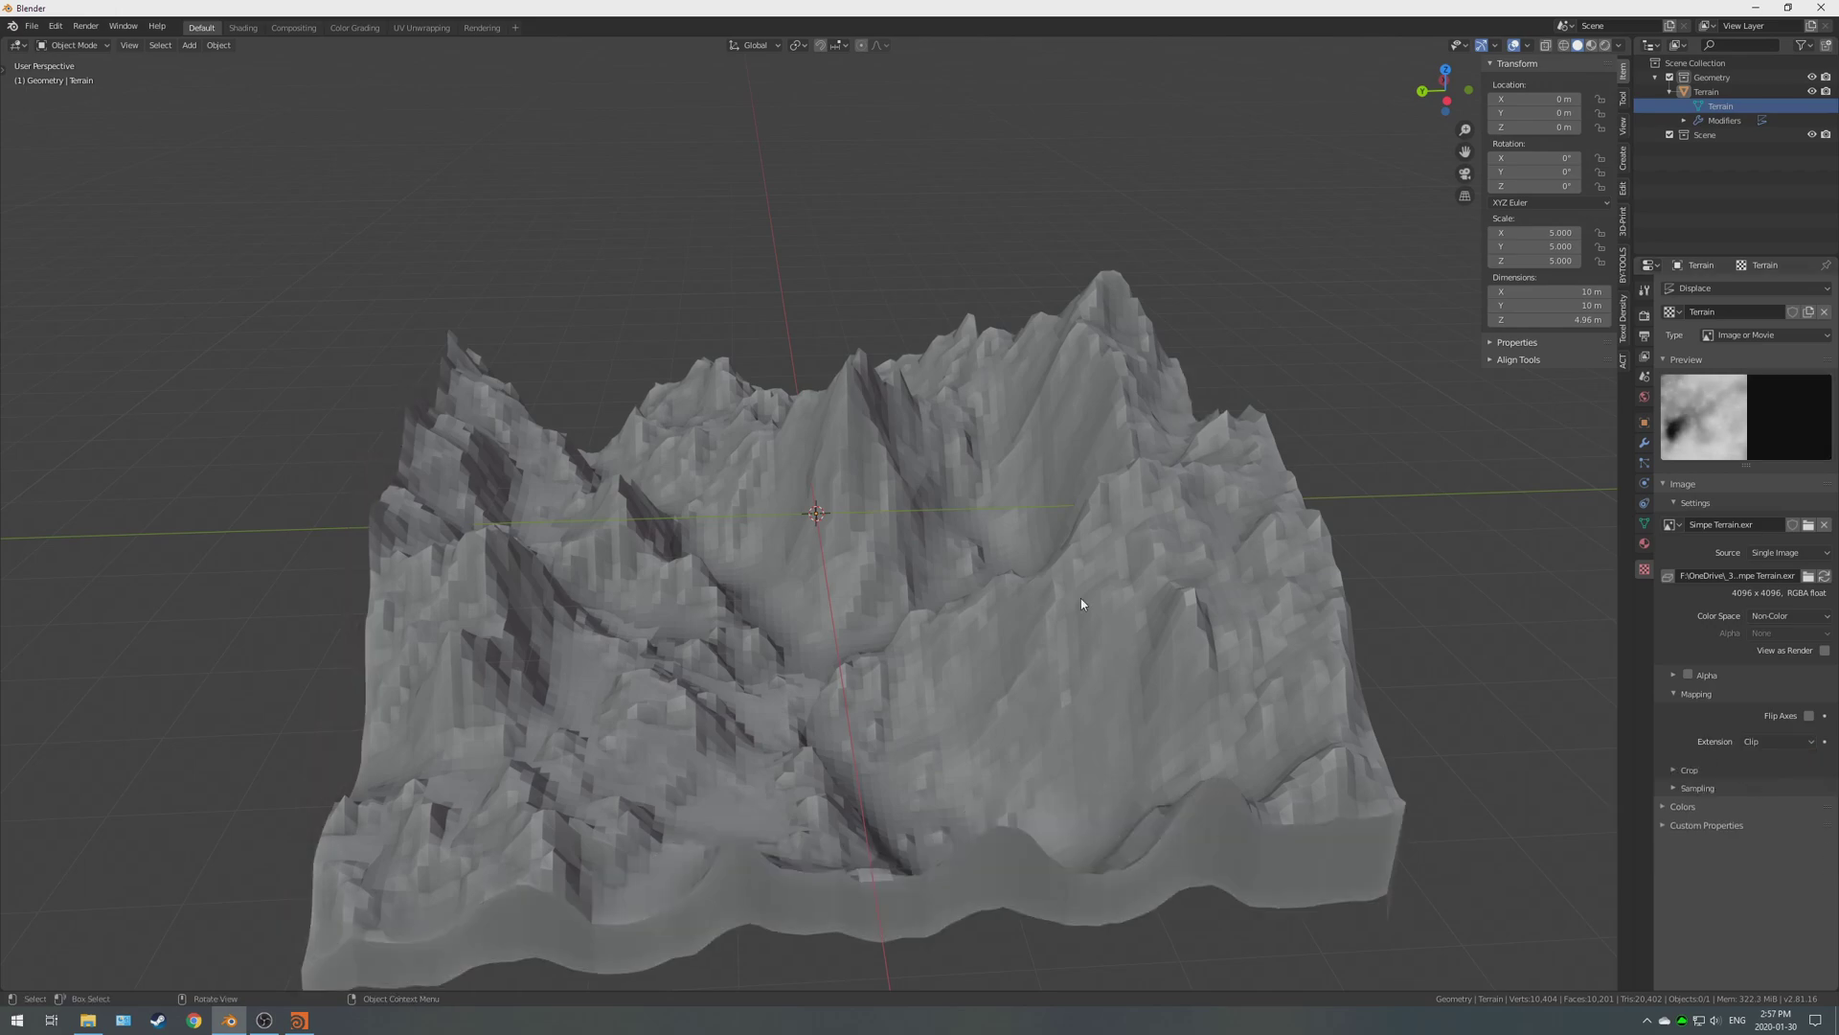
left_click(949, 485)
Apply the terrain's scale and give it smooth shading.
middle_click_drag(948, 486, 1400, 314)
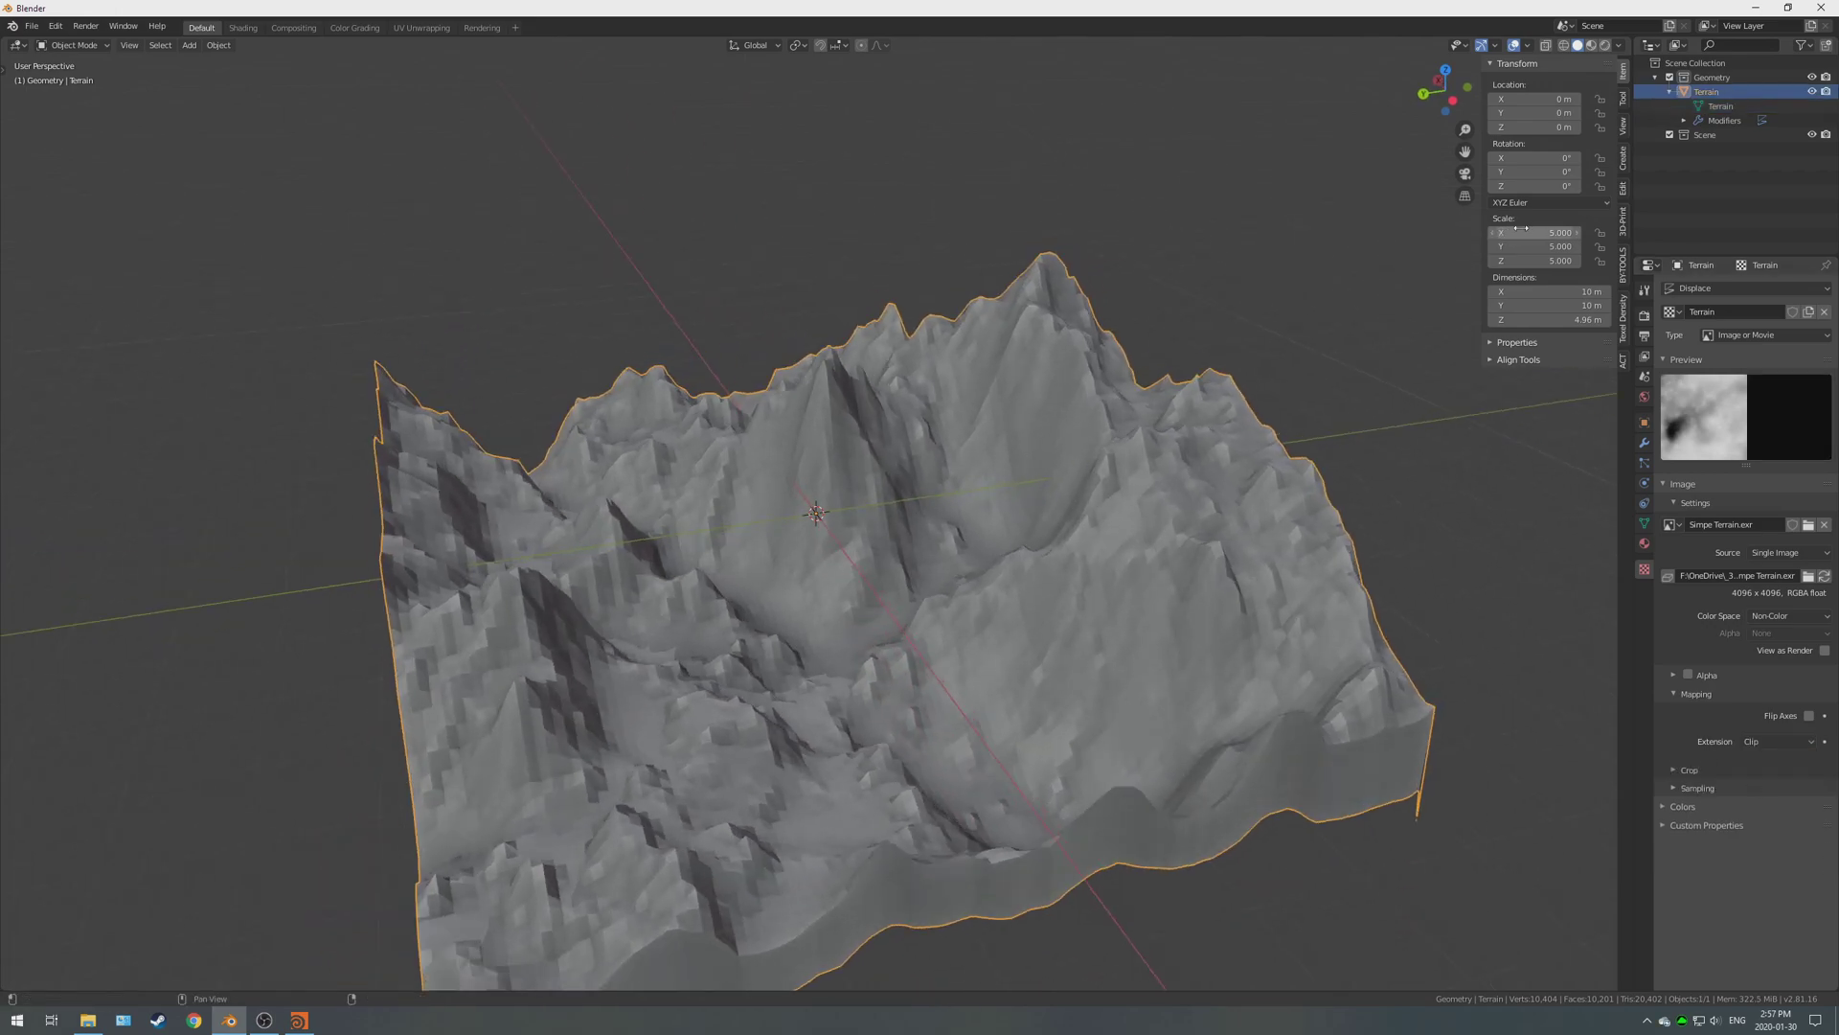
key("ctrl+a")
left_click(970, 397)
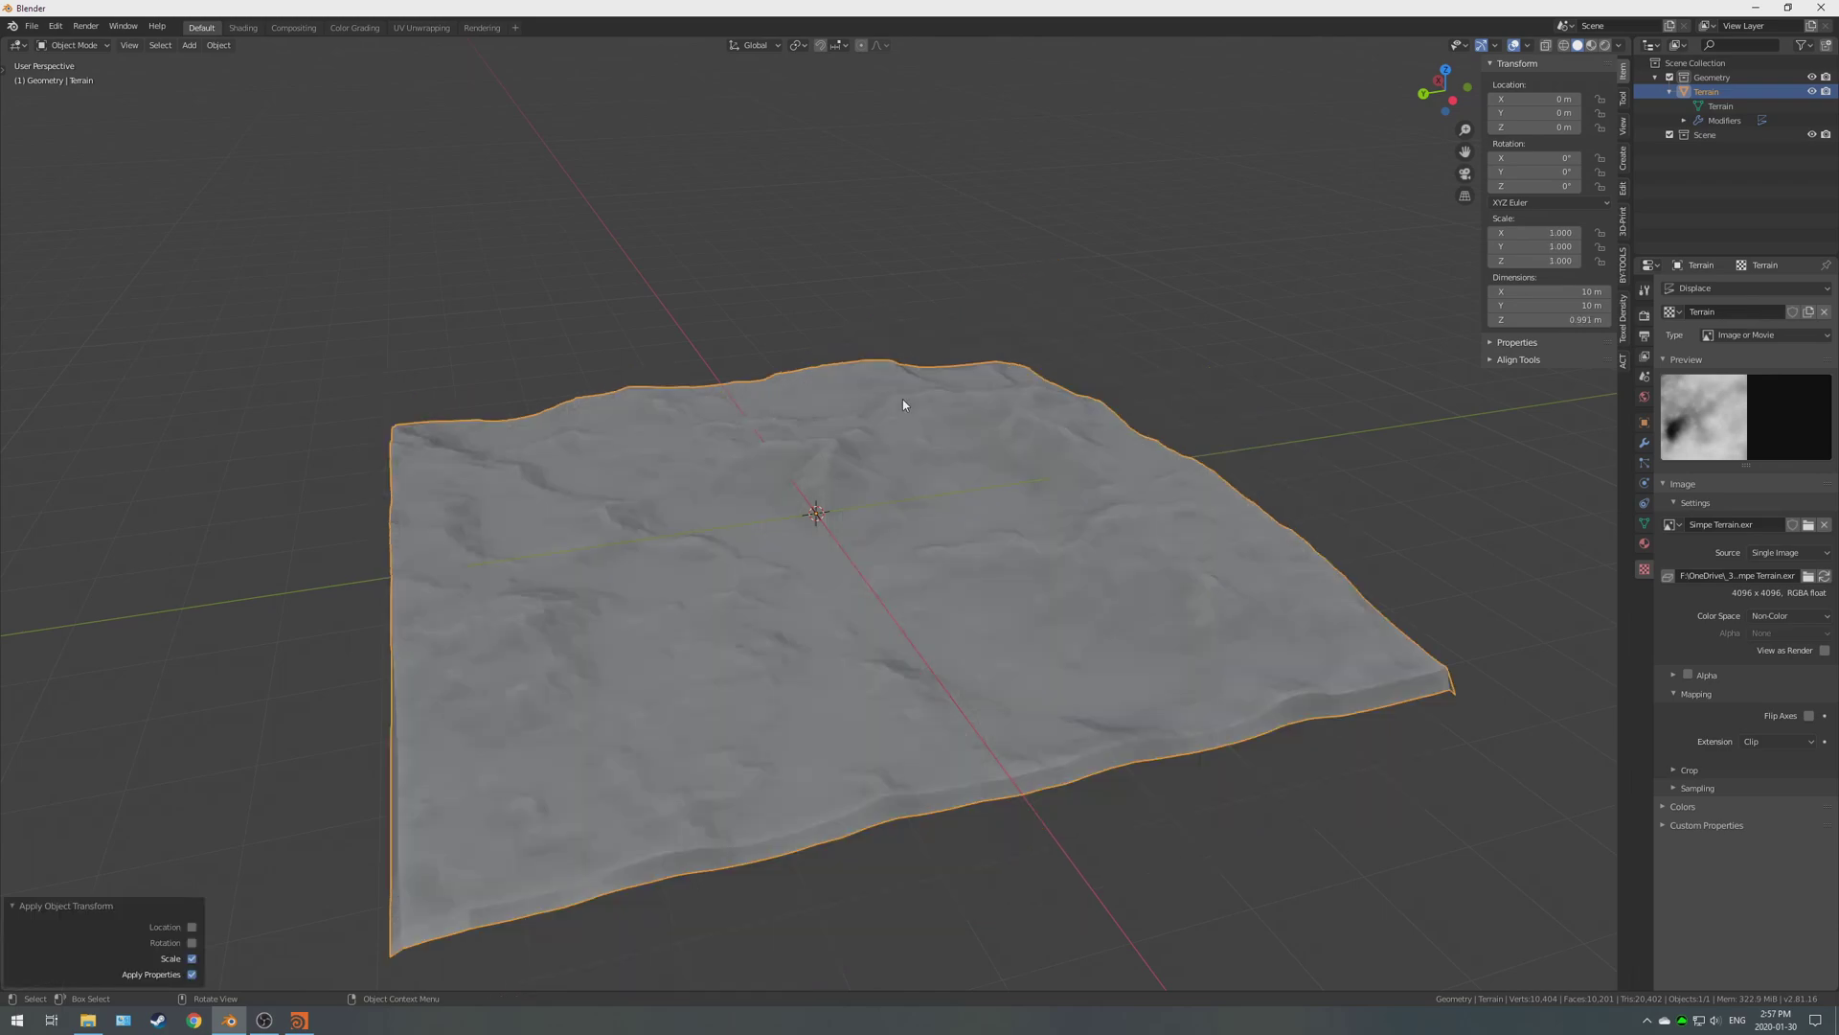
middle_click_drag(940, 398, 986, 513)
scroll(882, 508, "up", 3)
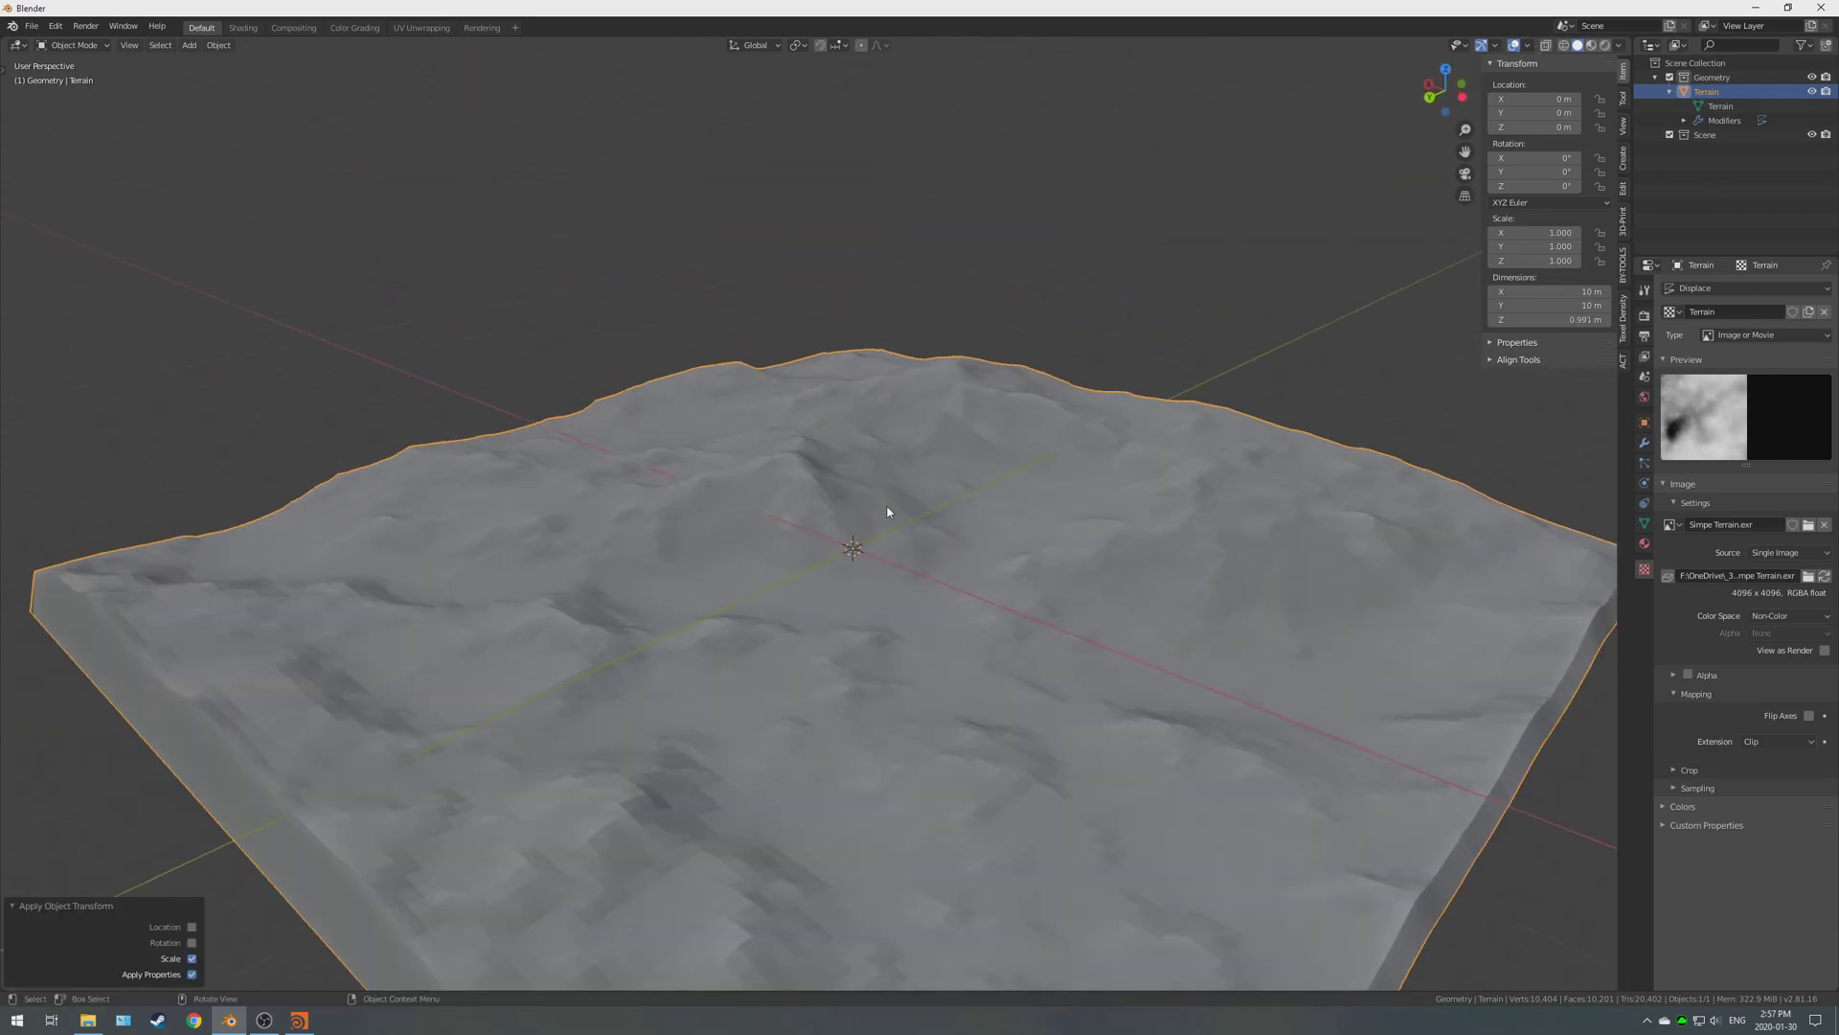
right_click(882, 505)
left_click(863, 500)
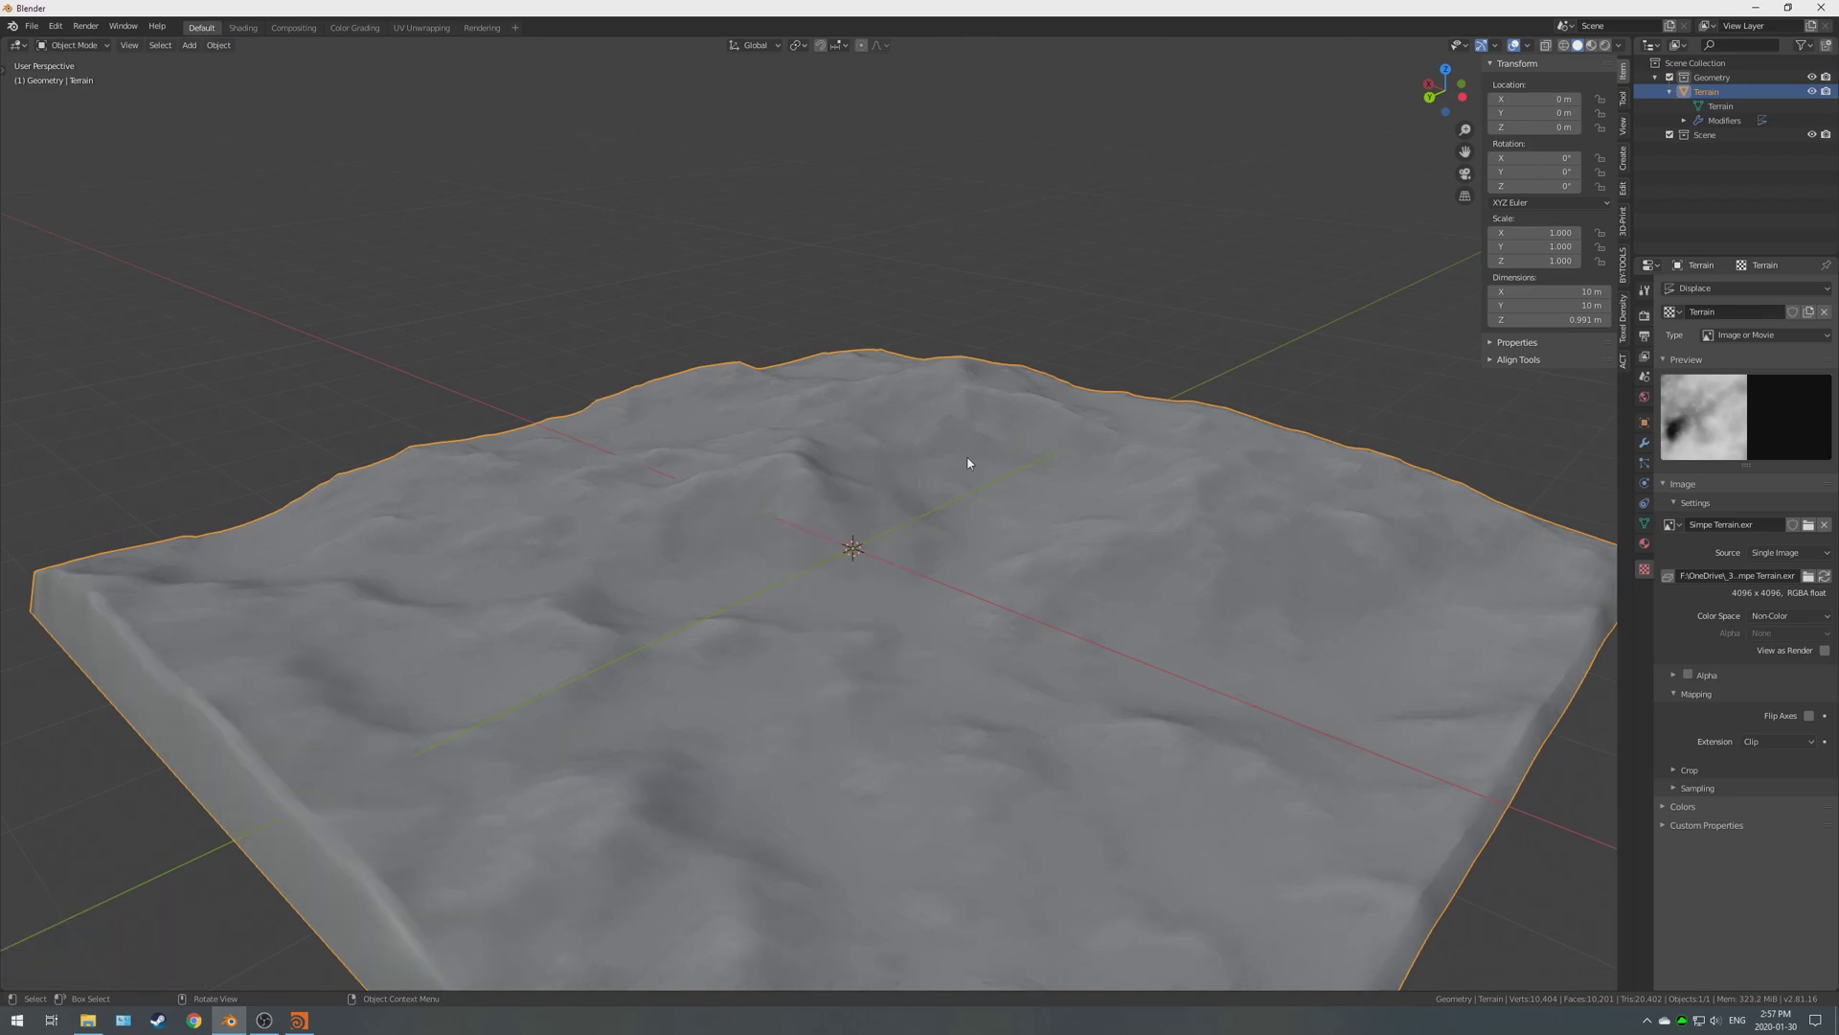
Stretch the terrain's height to about 1.8 m, then switch to Houdini.
left_click(1644, 442)
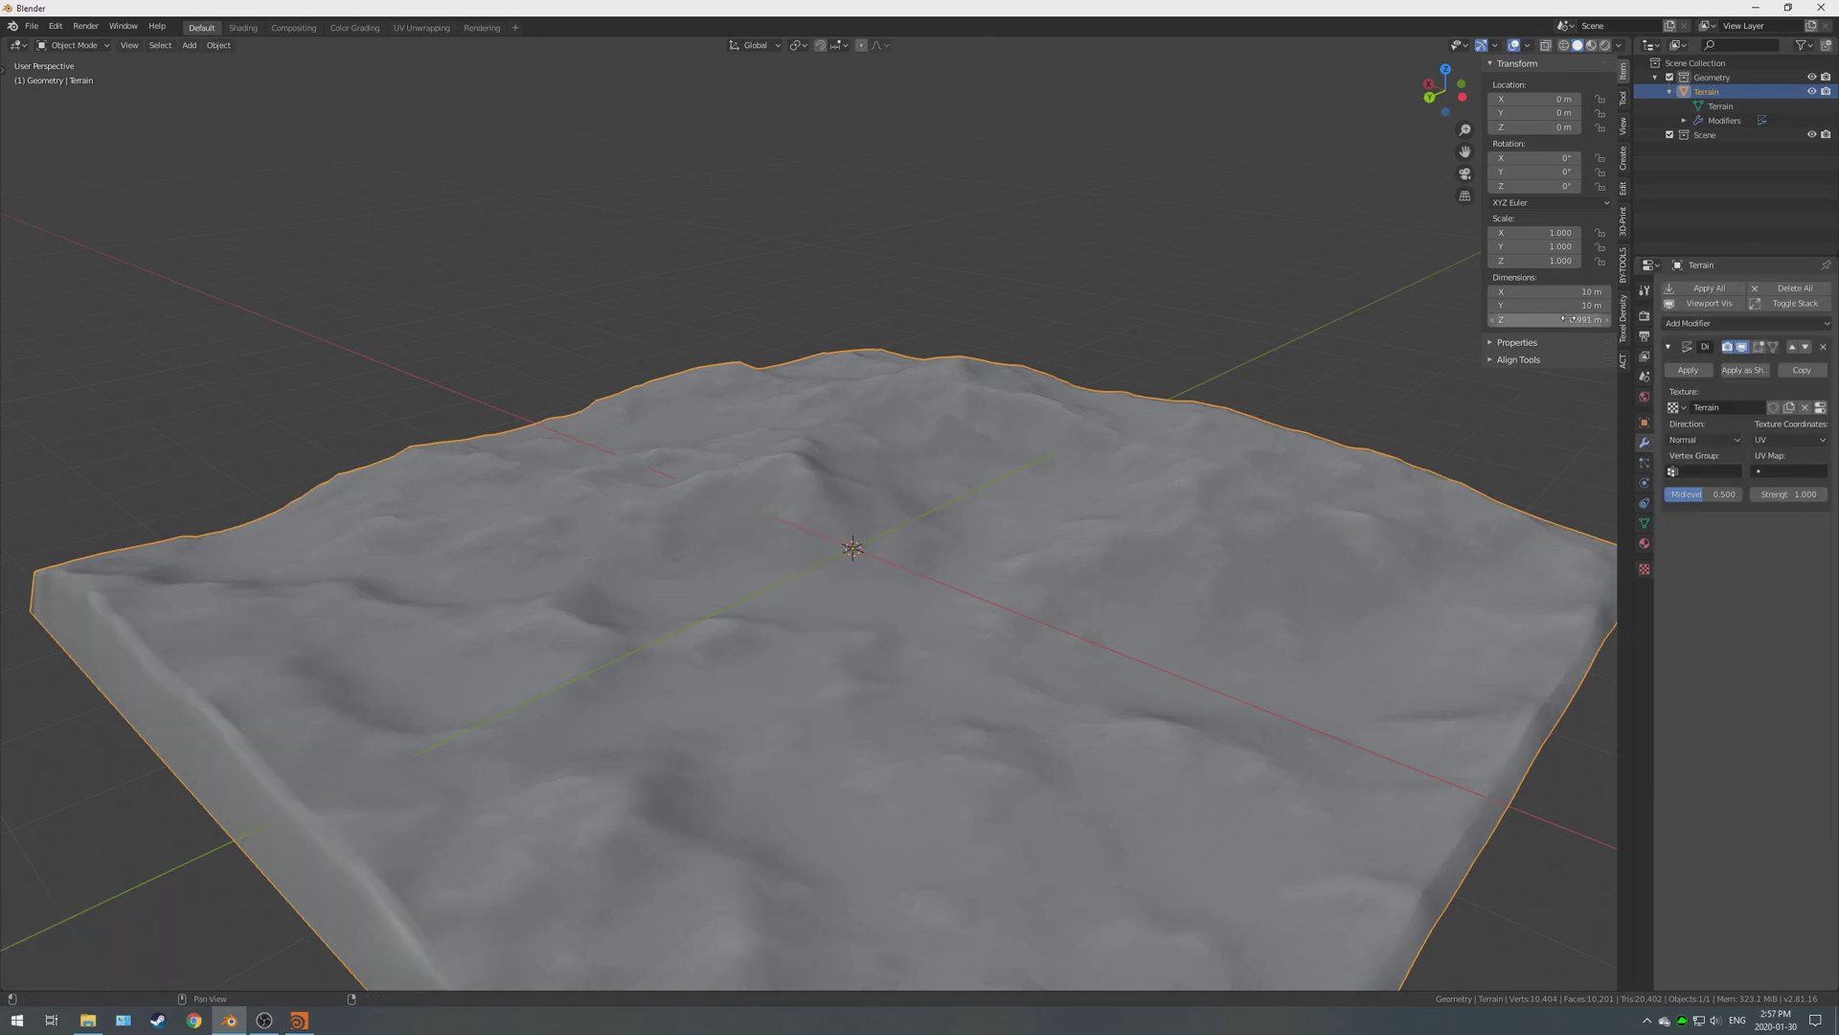
left_click_drag(1552, 319, 1609, 319)
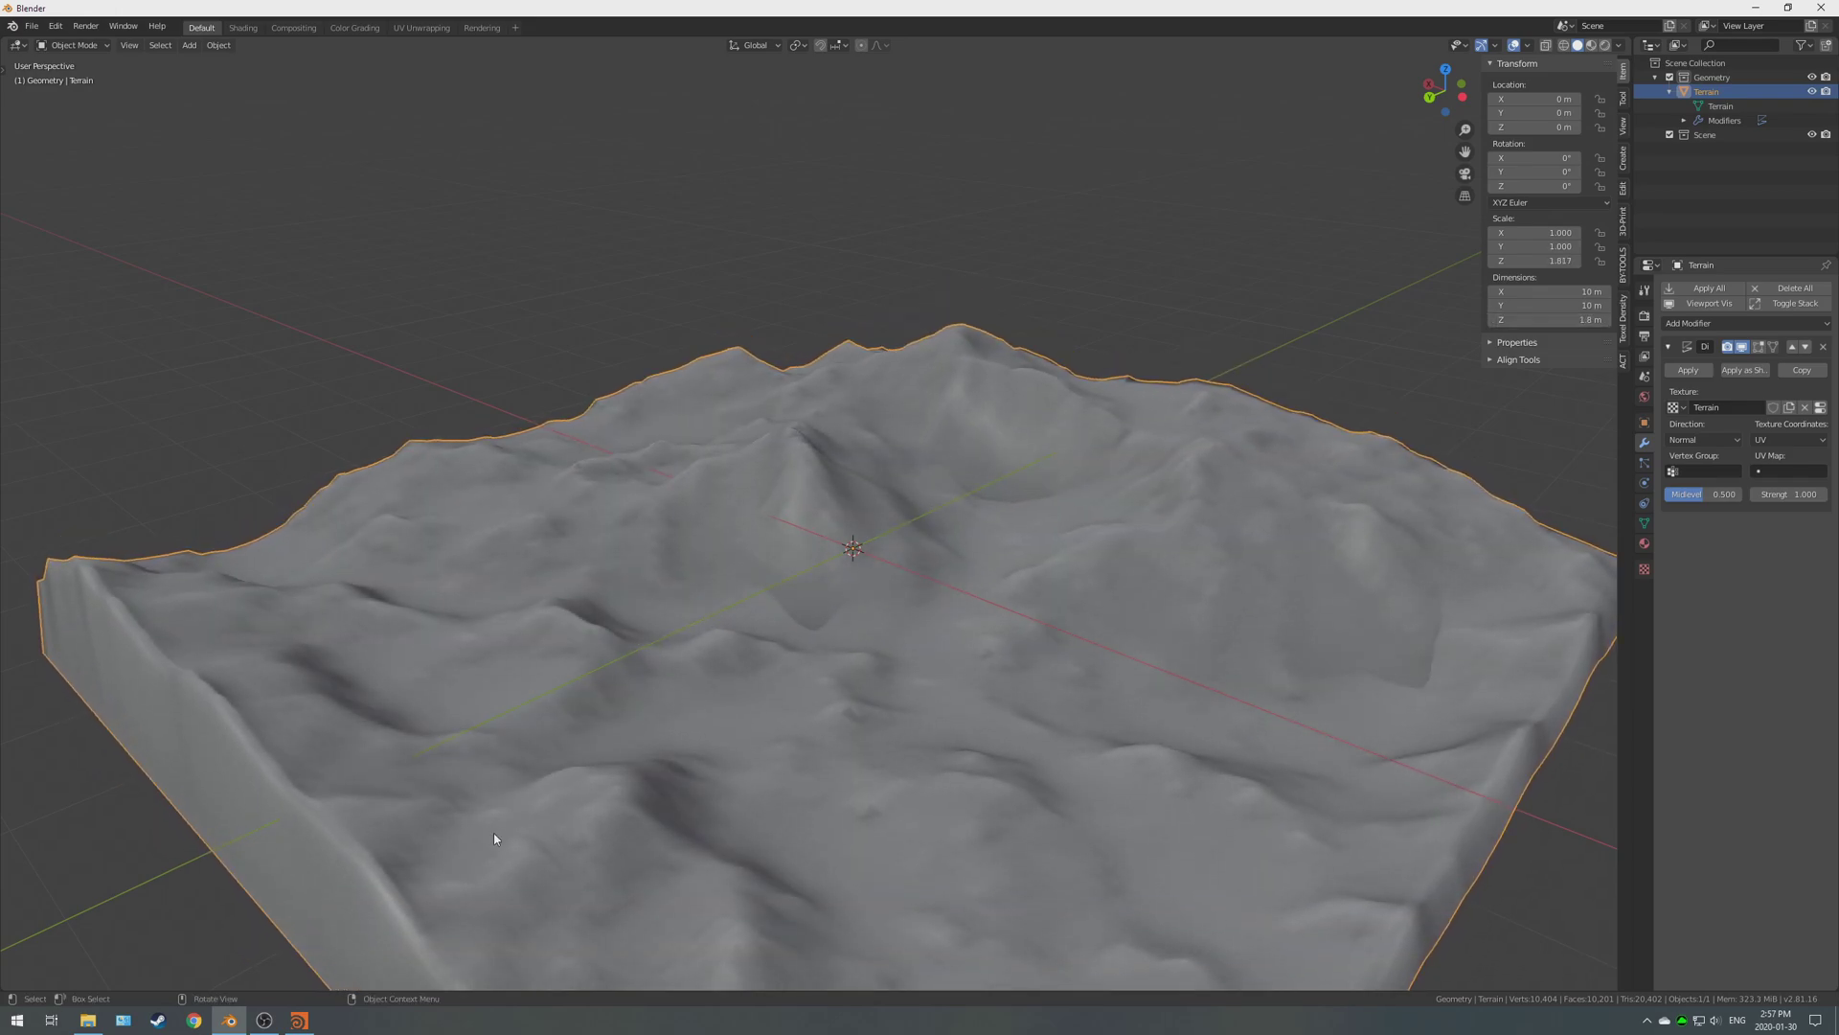
left_click(299, 1020)
Inspect heightfield_maskclear1 and heightfield_output1, then lower Blender's terrain to about 1.5 m tall.
middle_click(1170, 644)
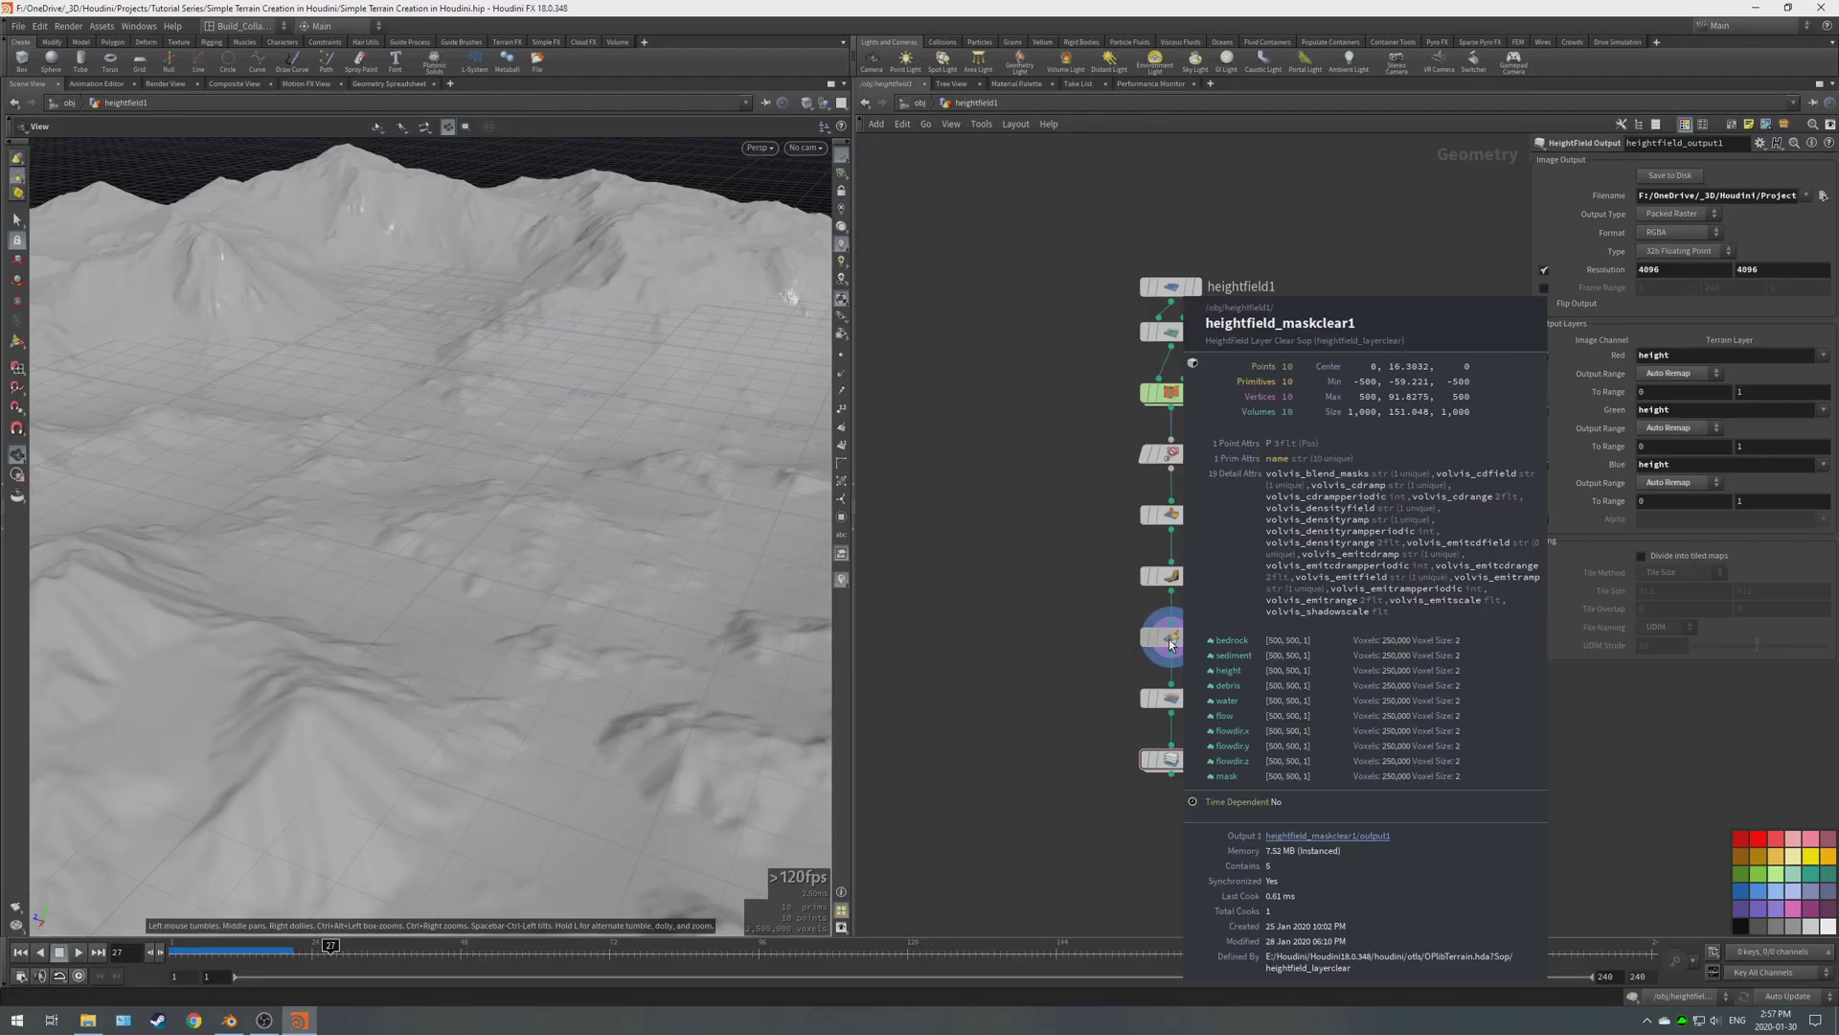
middle_click(1172, 761)
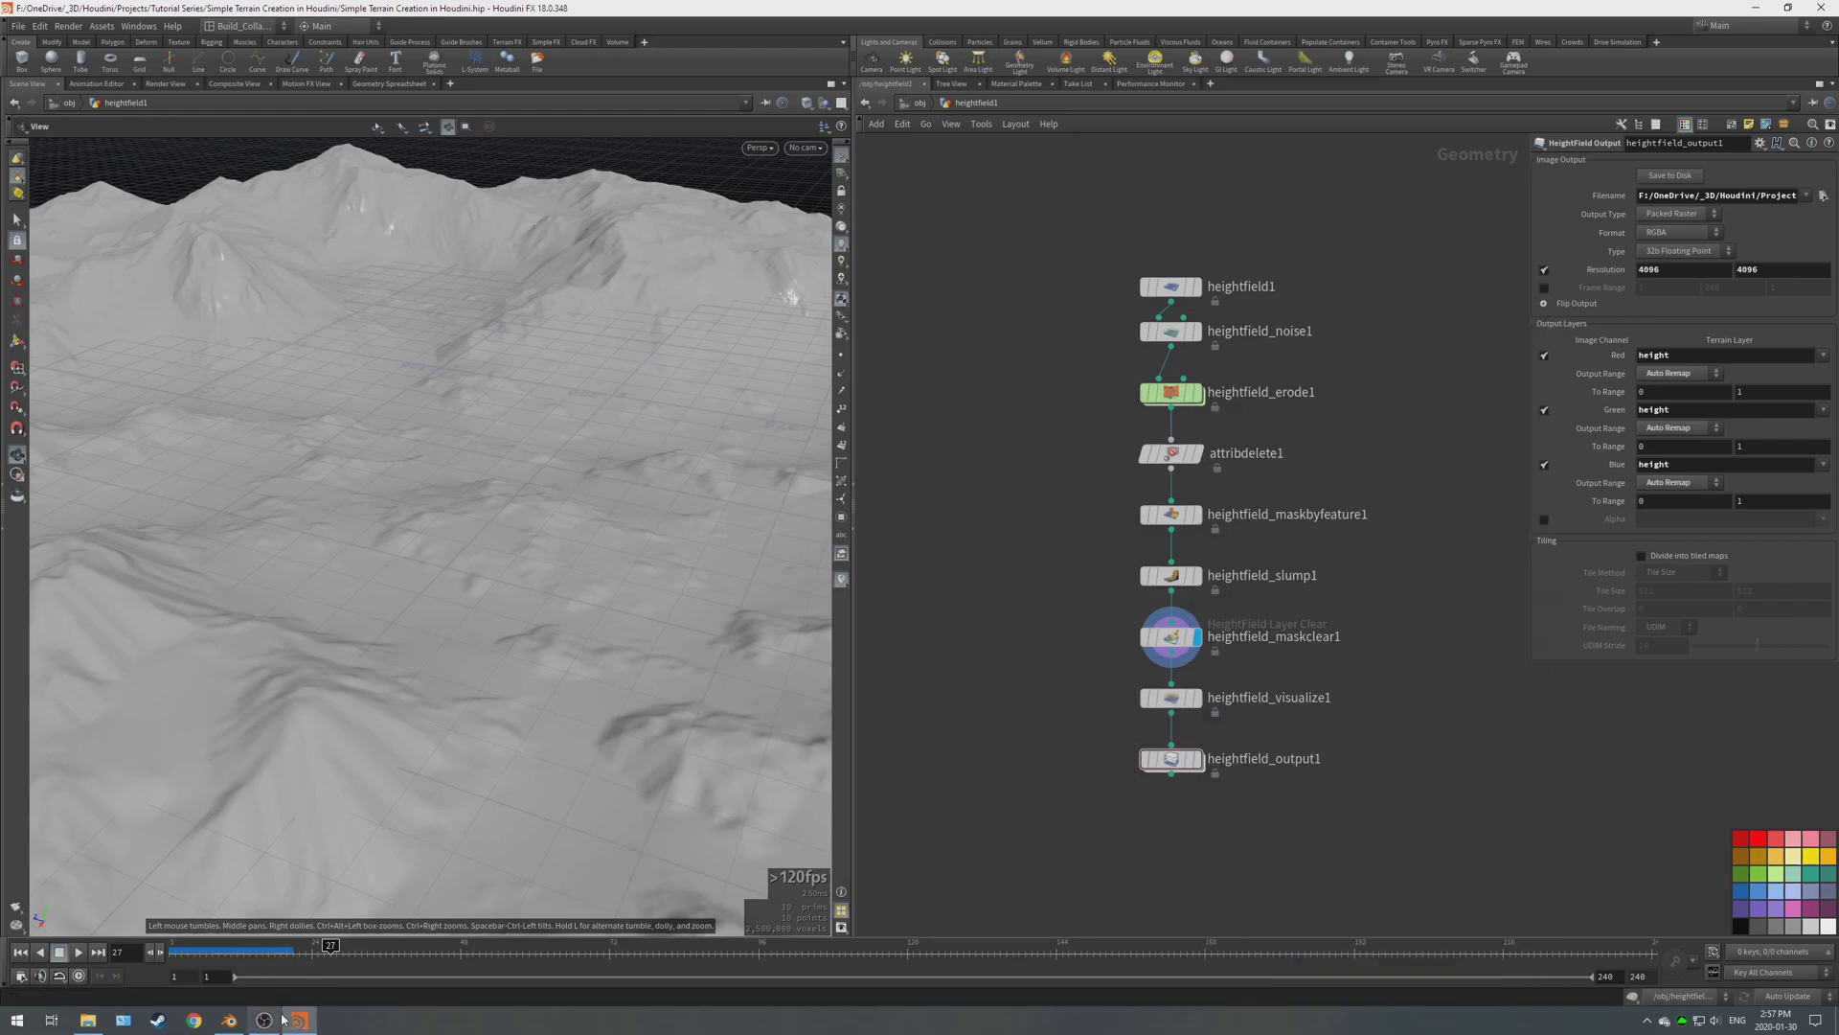
left_click(229, 1020)
left_click_drag(1549, 319, 1516, 319)
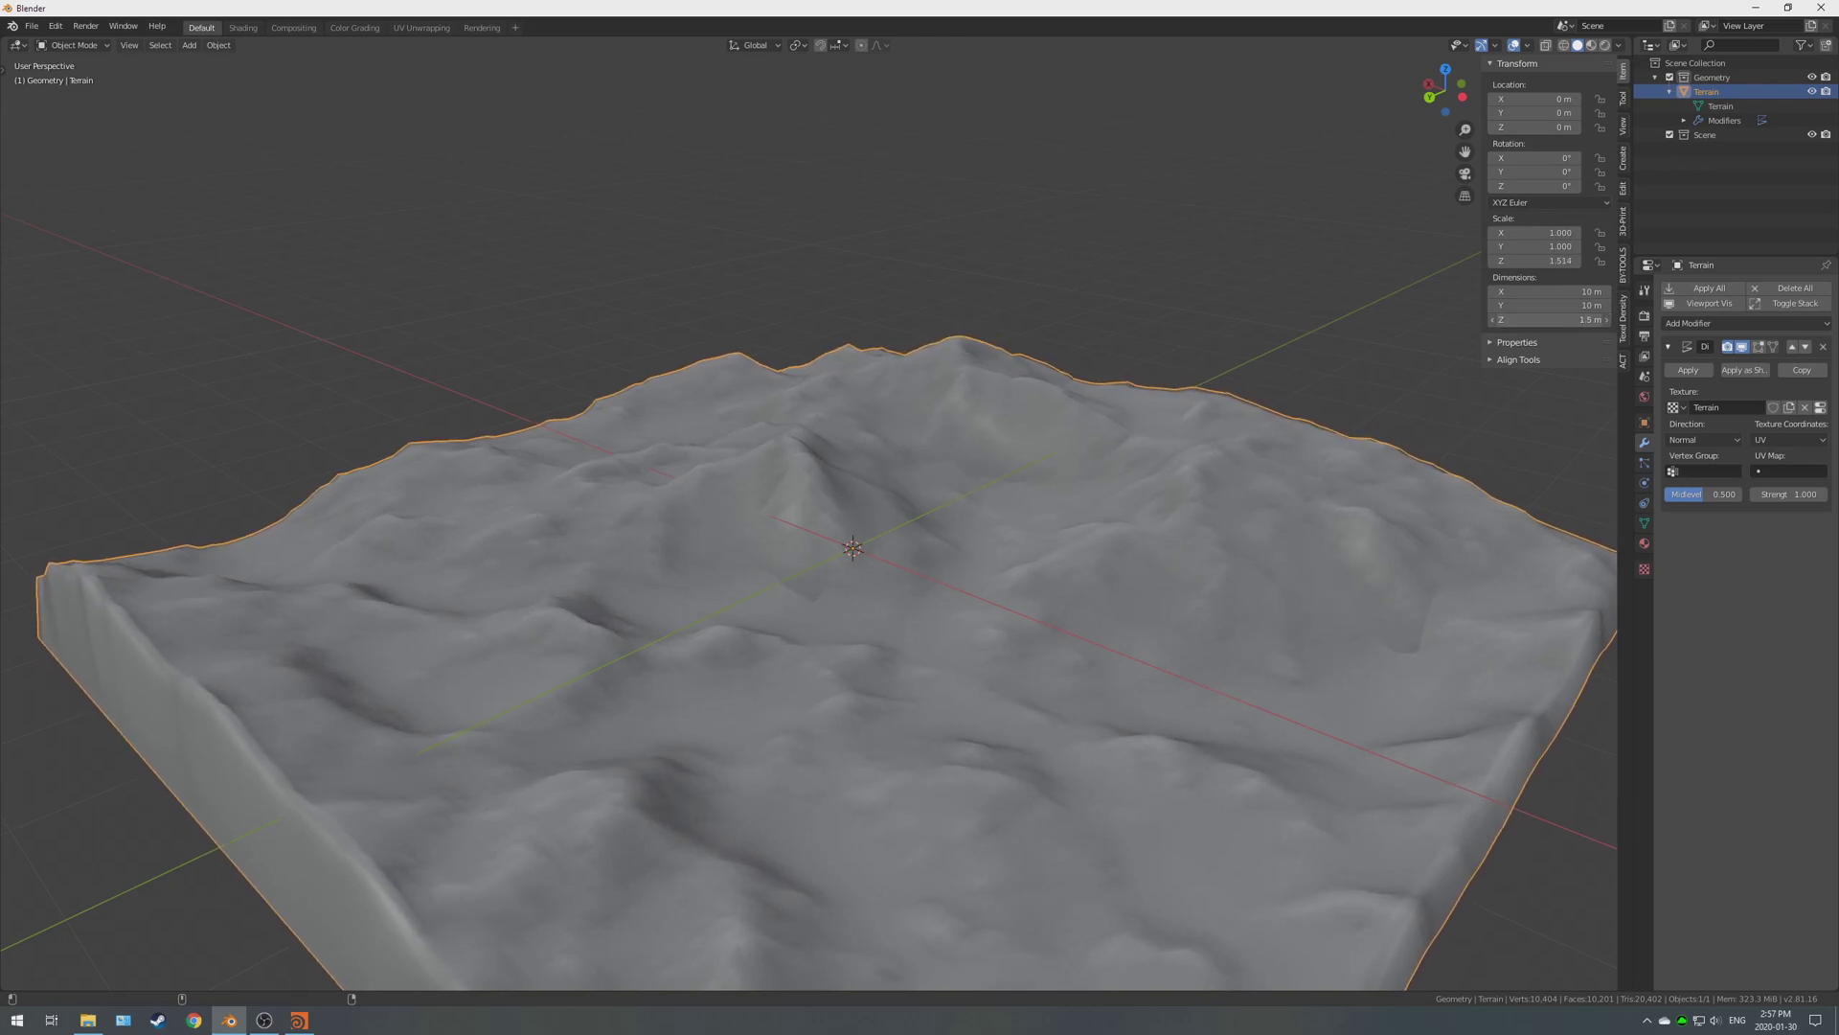
Apply the Terrain's scale back to 1, then raise Displace strength to 1.52 for 1.51 m peaks.
scroll(900, 657, "down", 3)
middle_click_drag(899, 657, 906, 629)
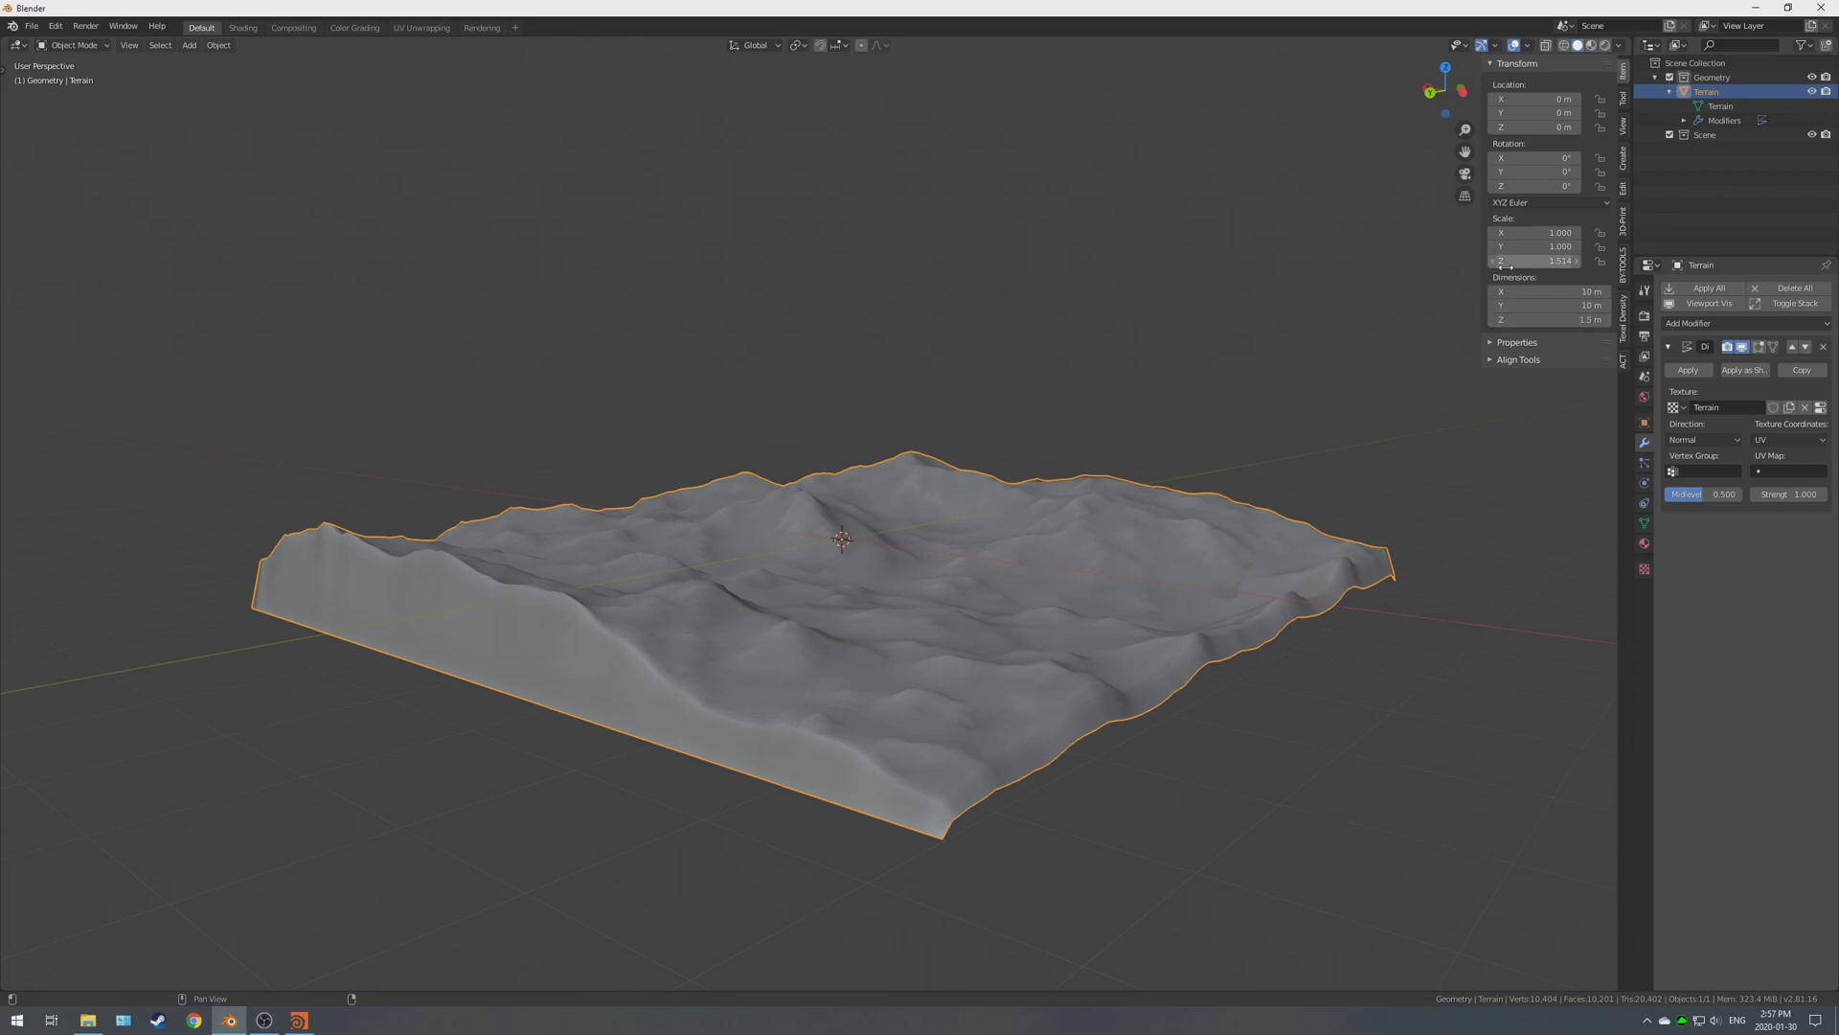
key("ctrl+a")
left_click(936, 399)
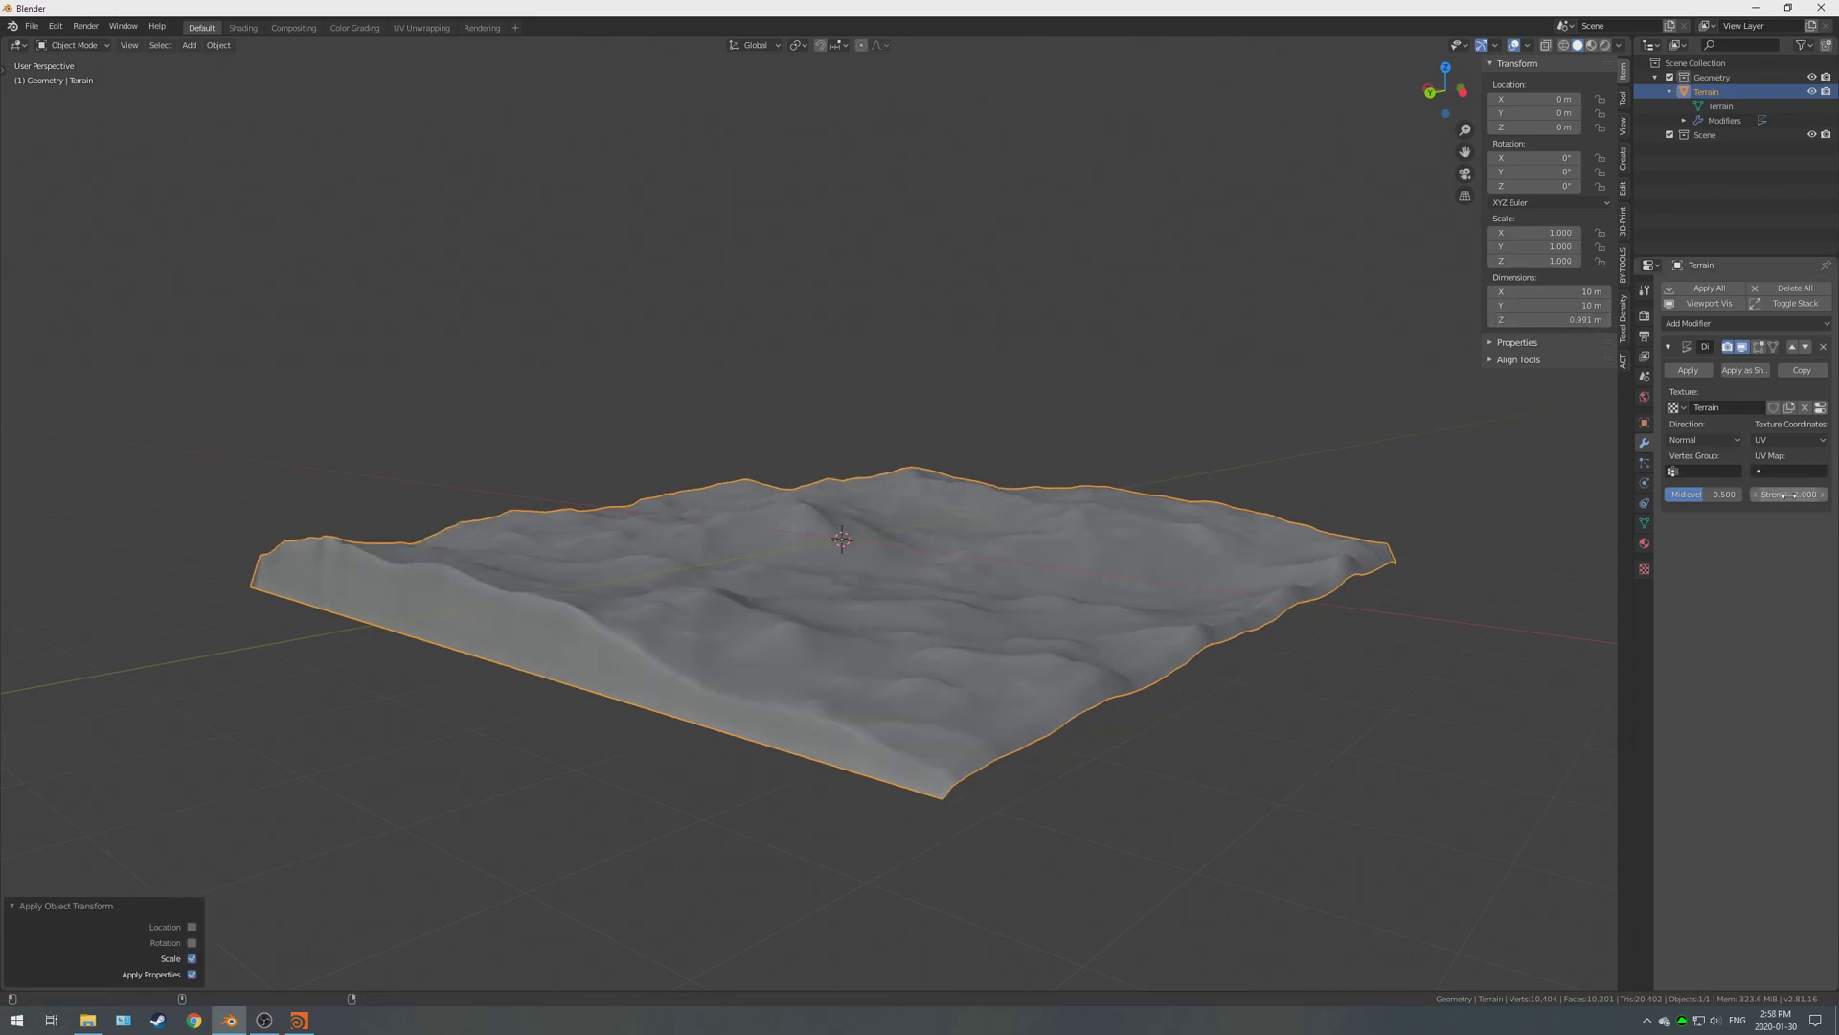
mouse_move(1787, 495)
left_mouse_down()
mouse_move(1828, 495)
mouse_move(1805, 495)
left_mouse_up()
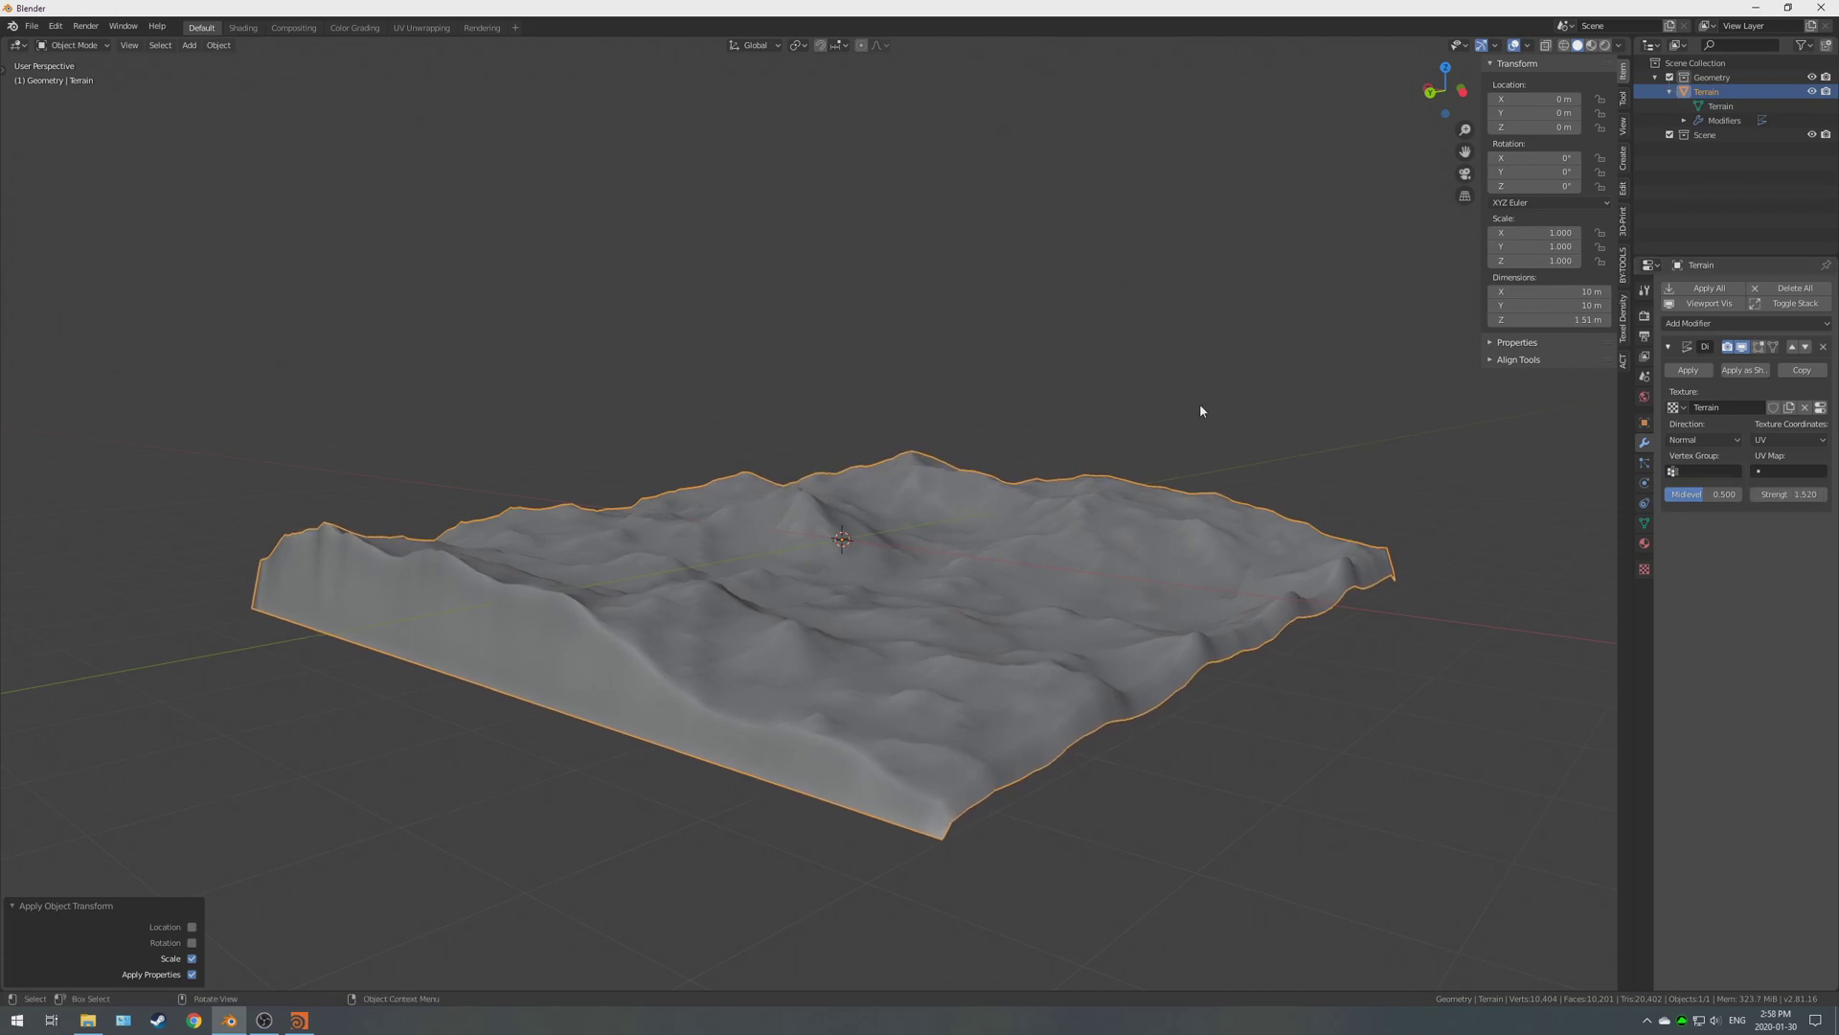
middle_click_drag(919, 575, 832, 589)
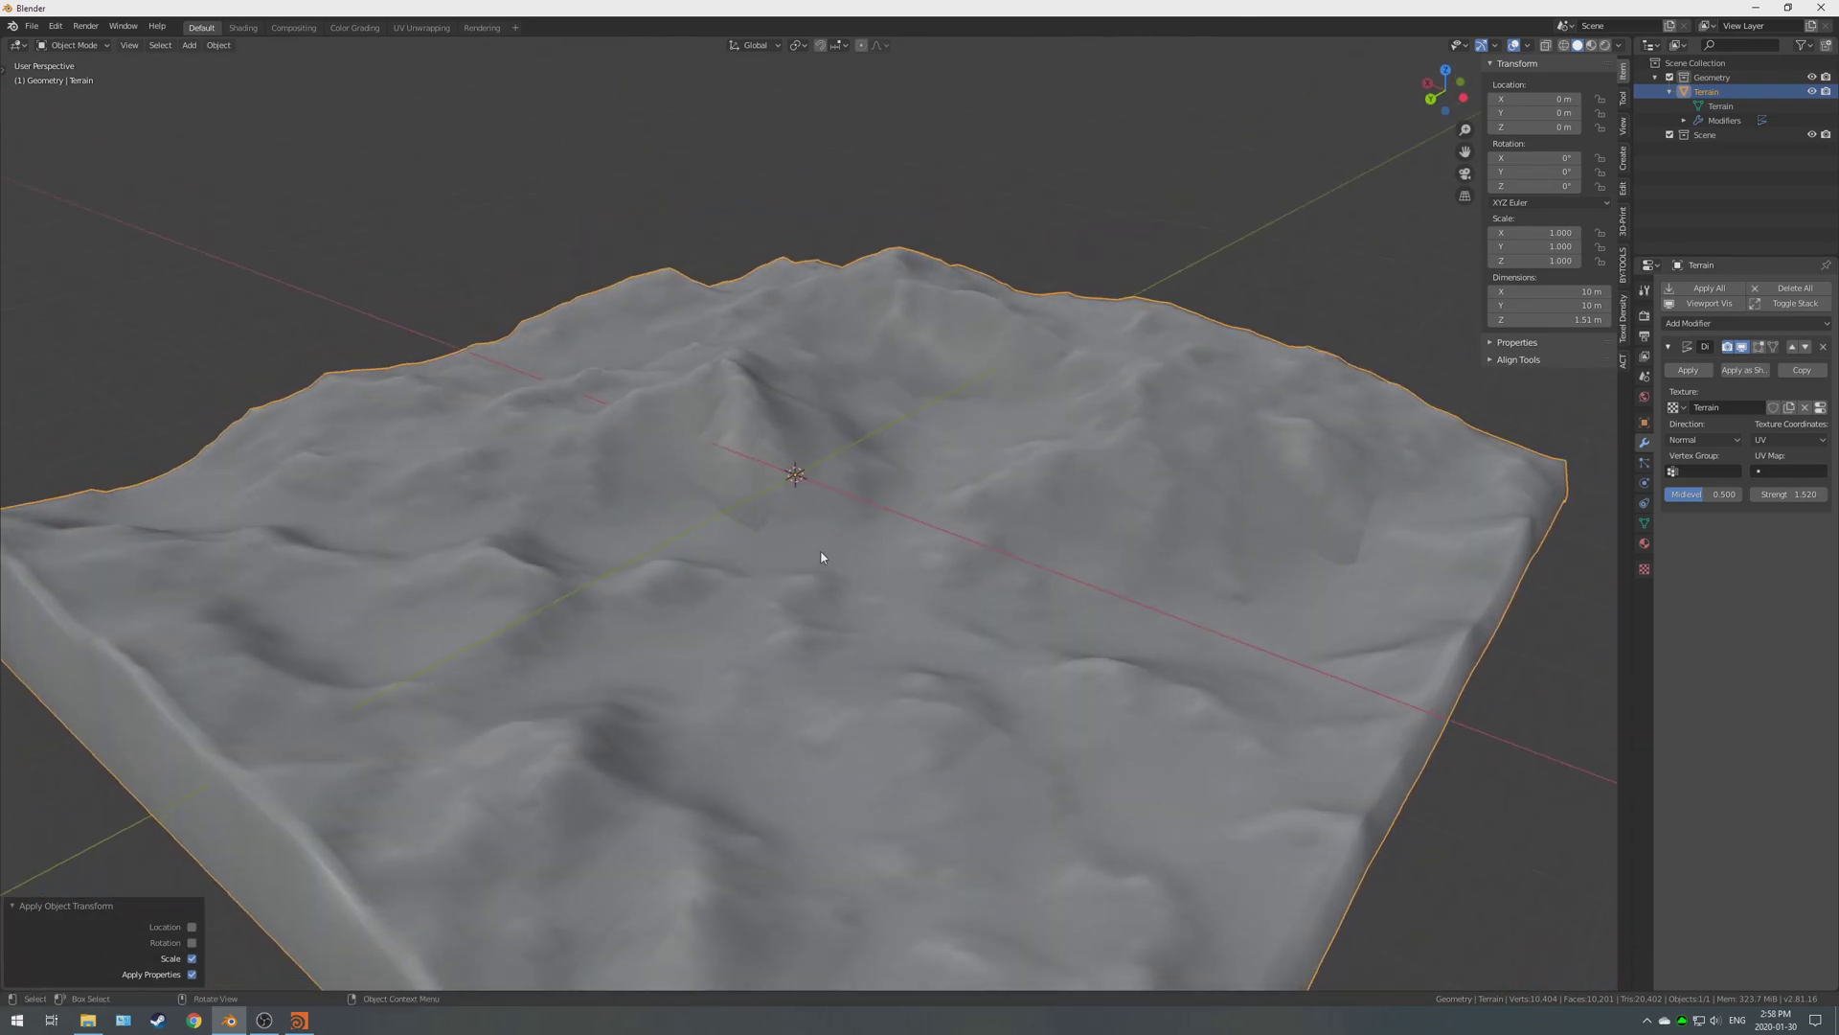
Switch in and out of Edit Mode to inspect the flat terrain mesh from several angles.
key("Tab")
middle_click_drag(855, 493, 795, 417)
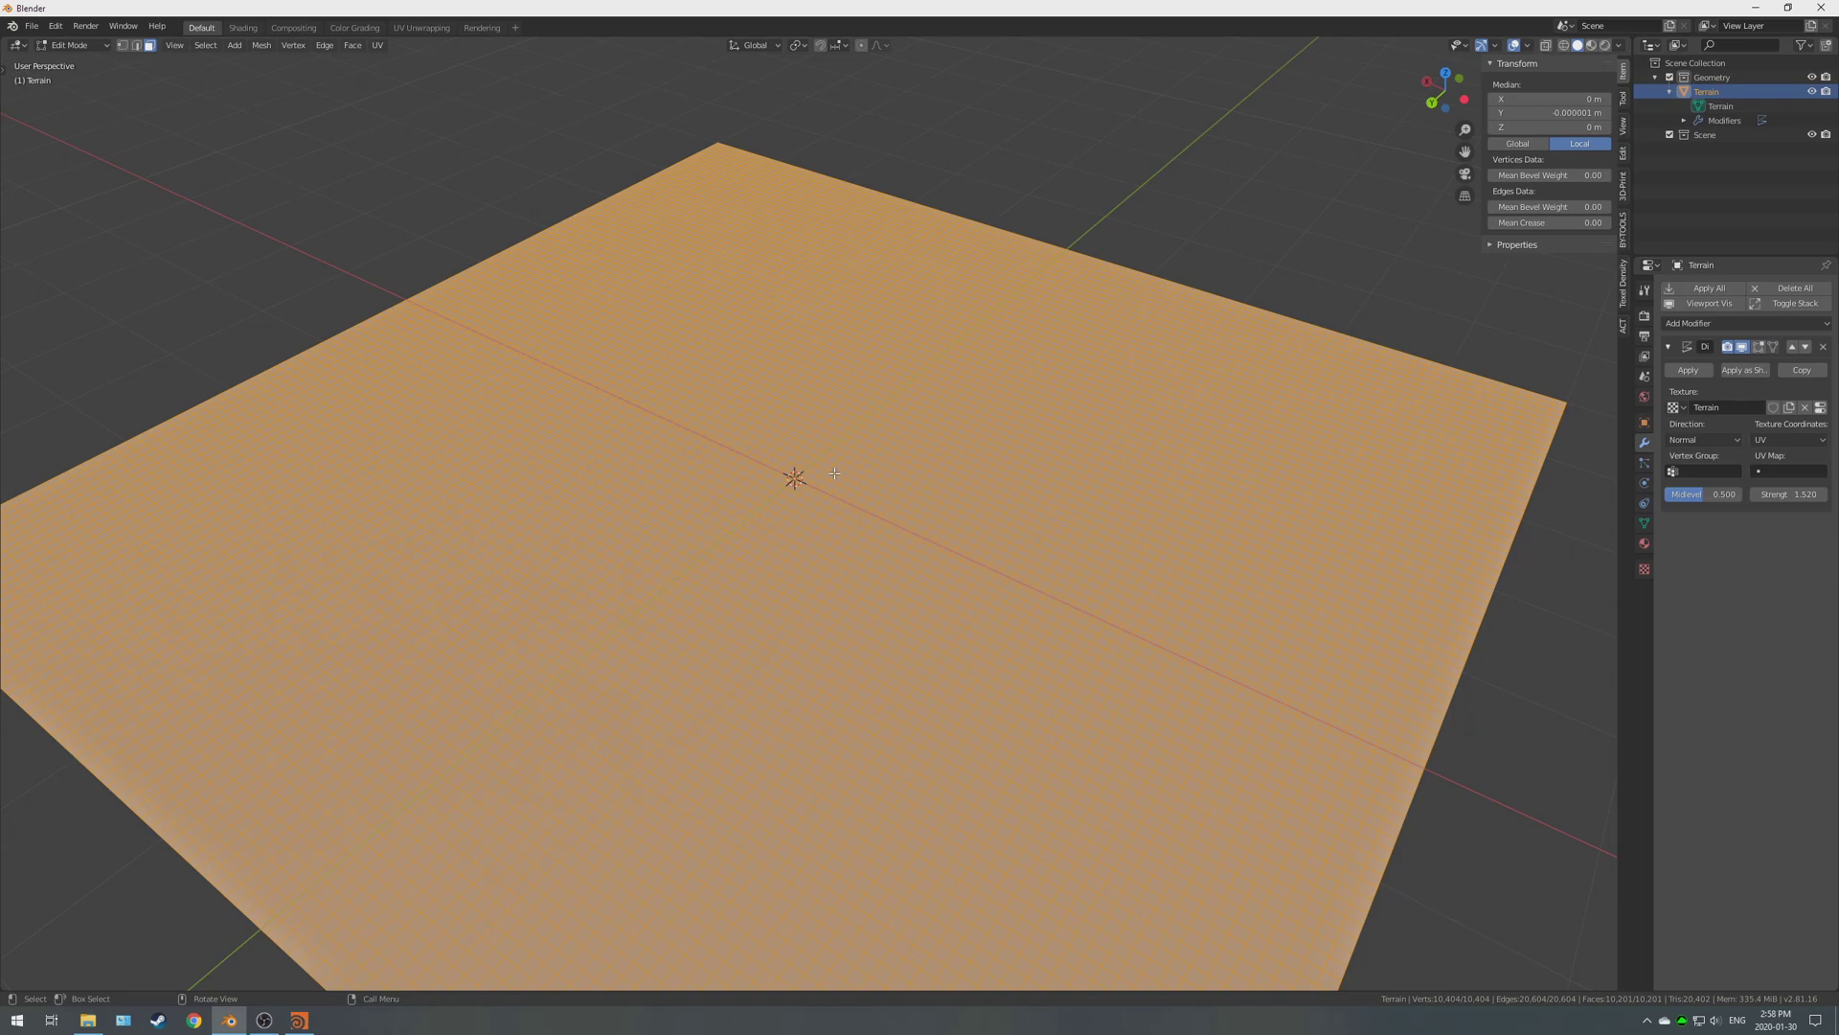
right_click(793, 414)
key("Tab")
middle_click_drag(870, 440, 824, 465)
key("Tab")
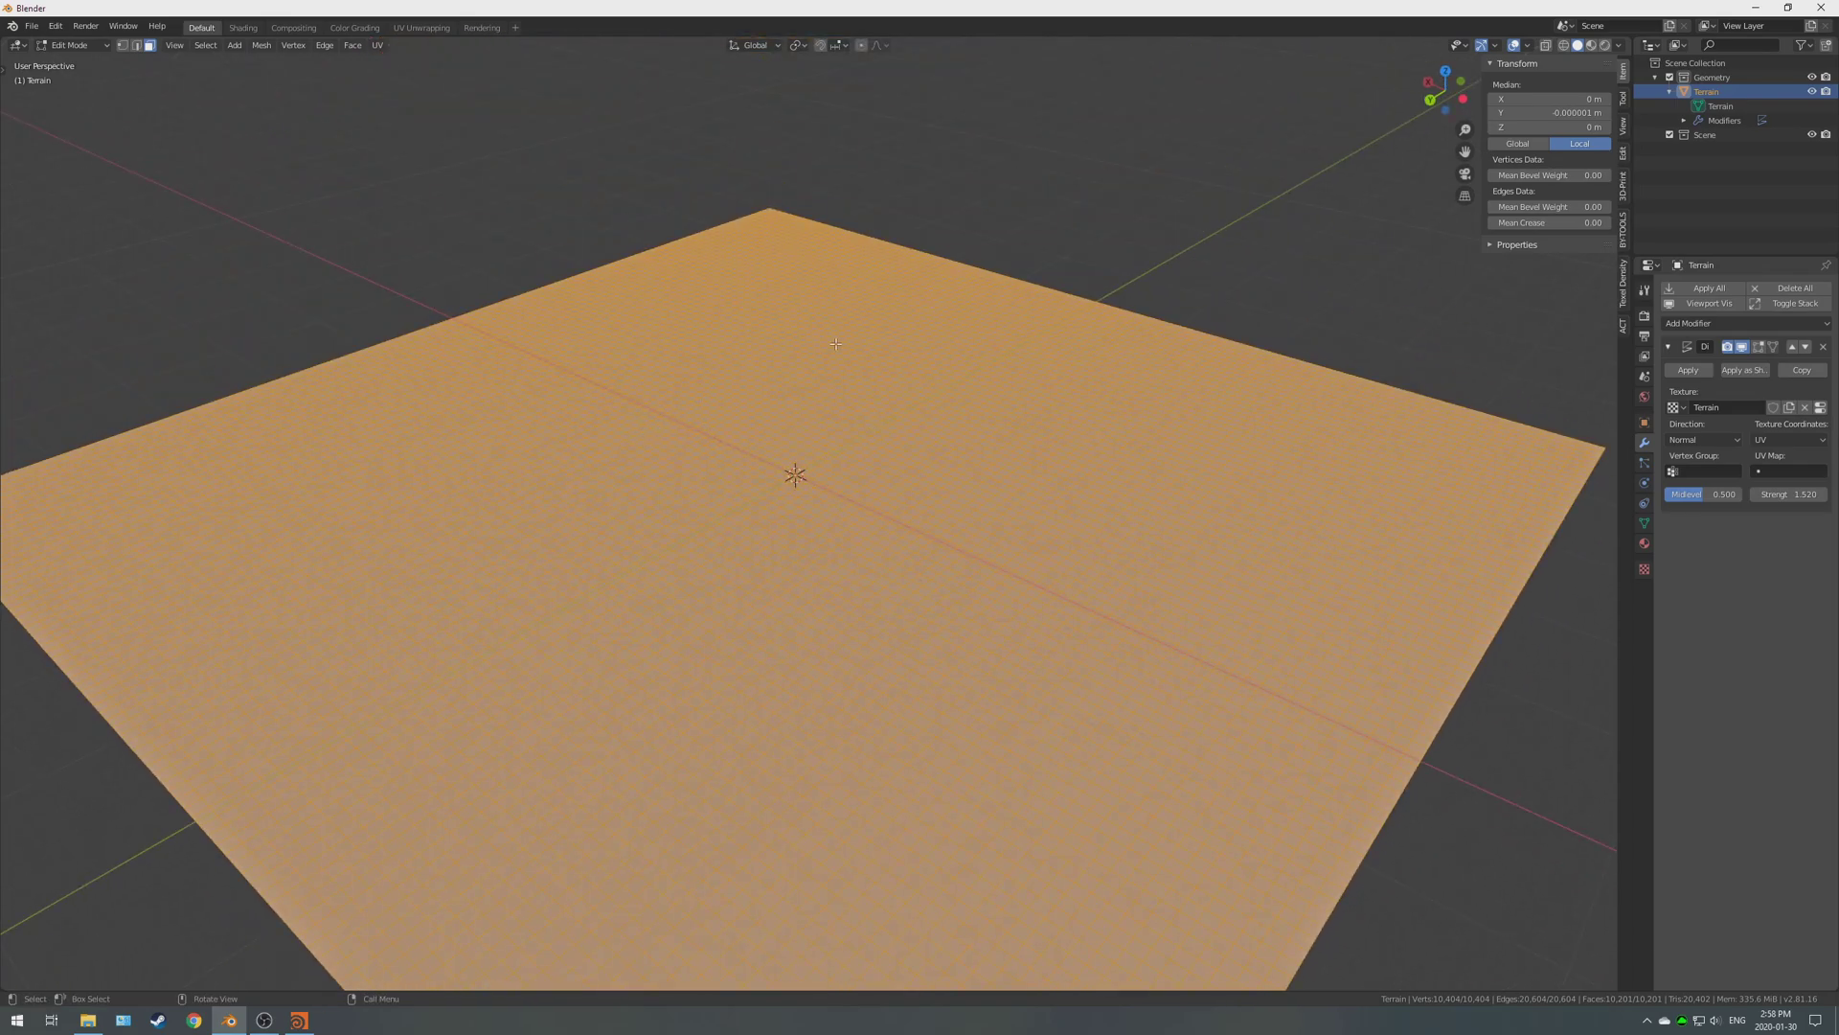
key("Tab")
middle_click_drag(814, 362, 967, 374)
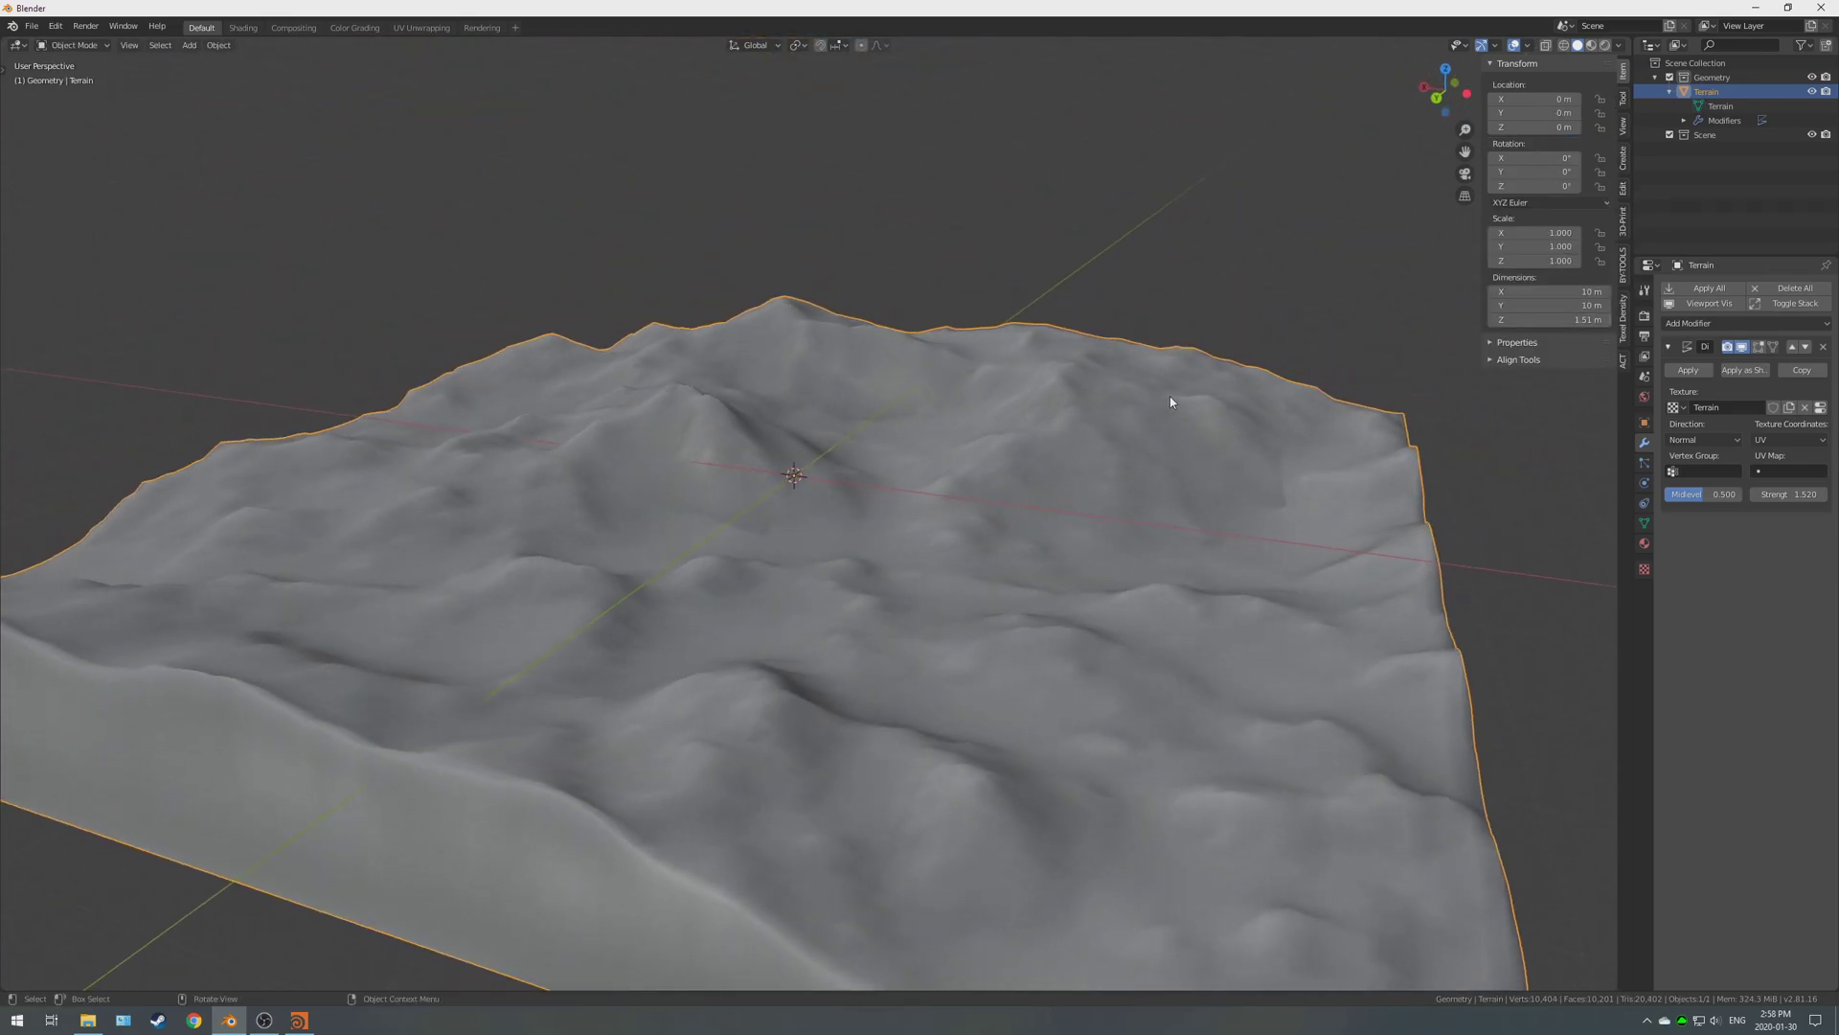
middle_click_drag(1169, 401, 1212, 385)
Hide Displace in the viewport, then add Subdivision Surface above it with viewport 3 and render 4.
left_click(1742, 347)
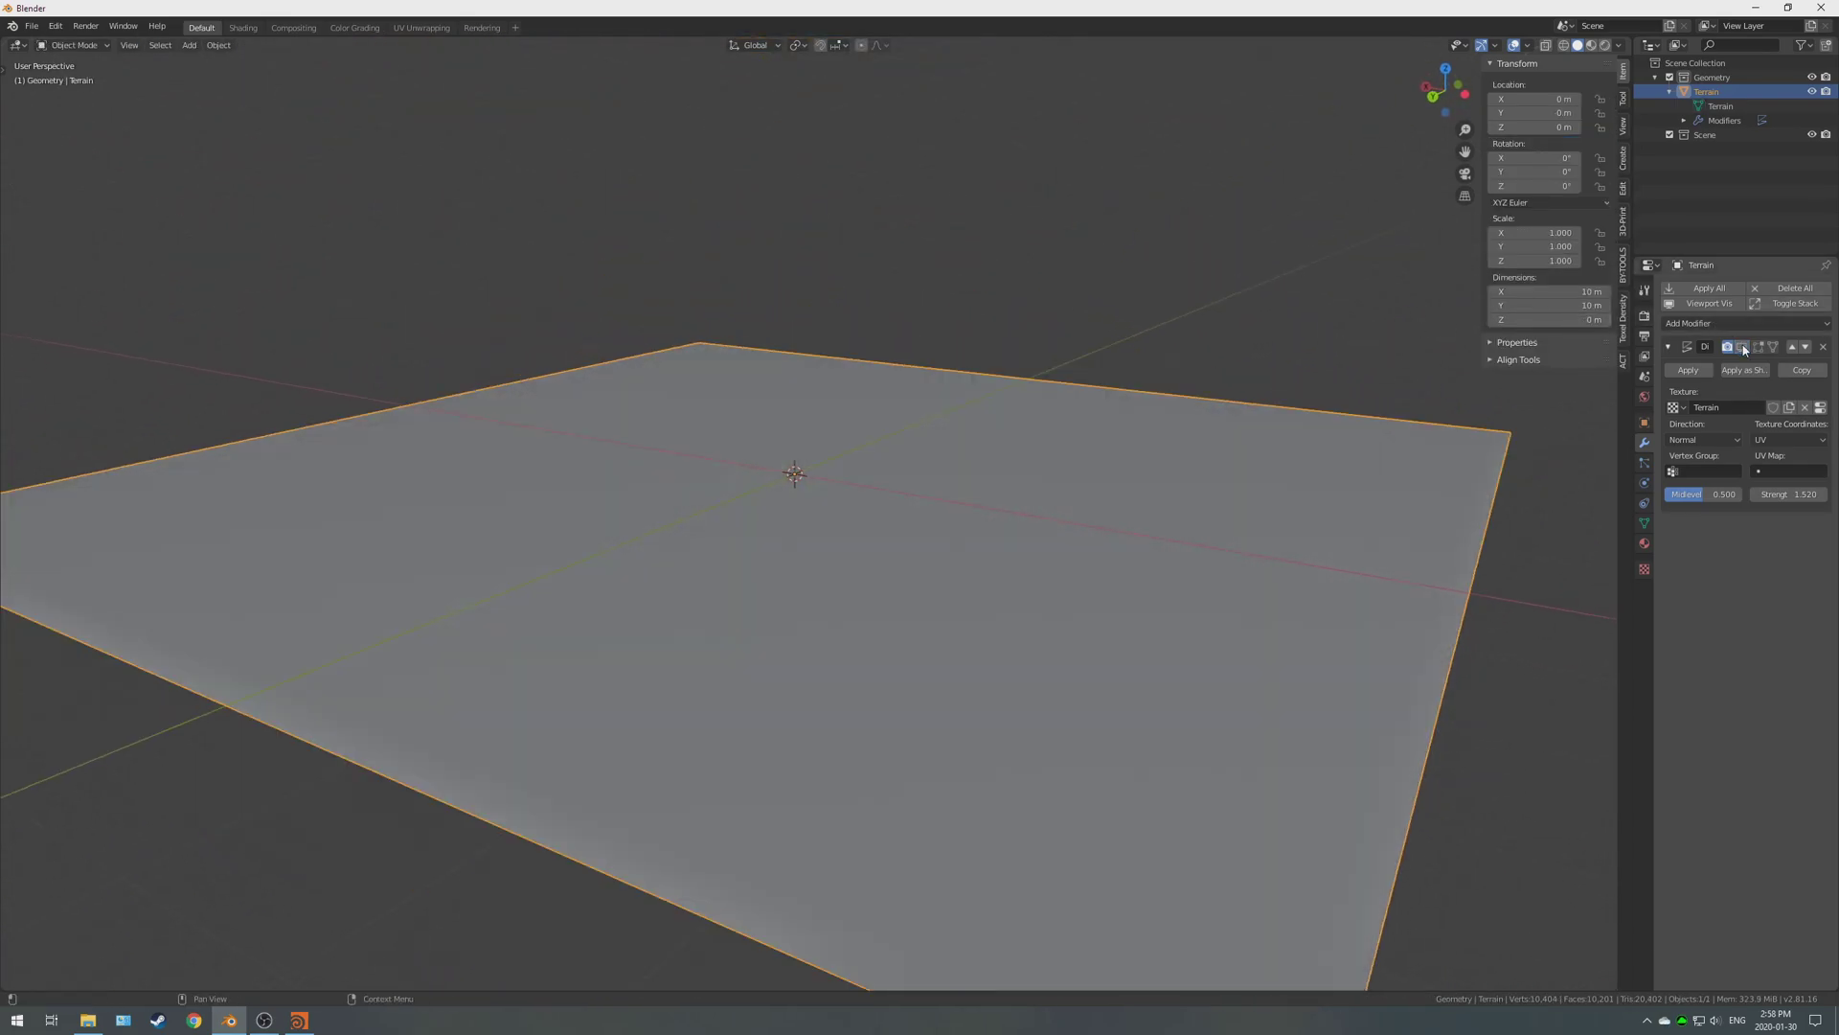
left_click(1743, 323)
left_click(1544, 581)
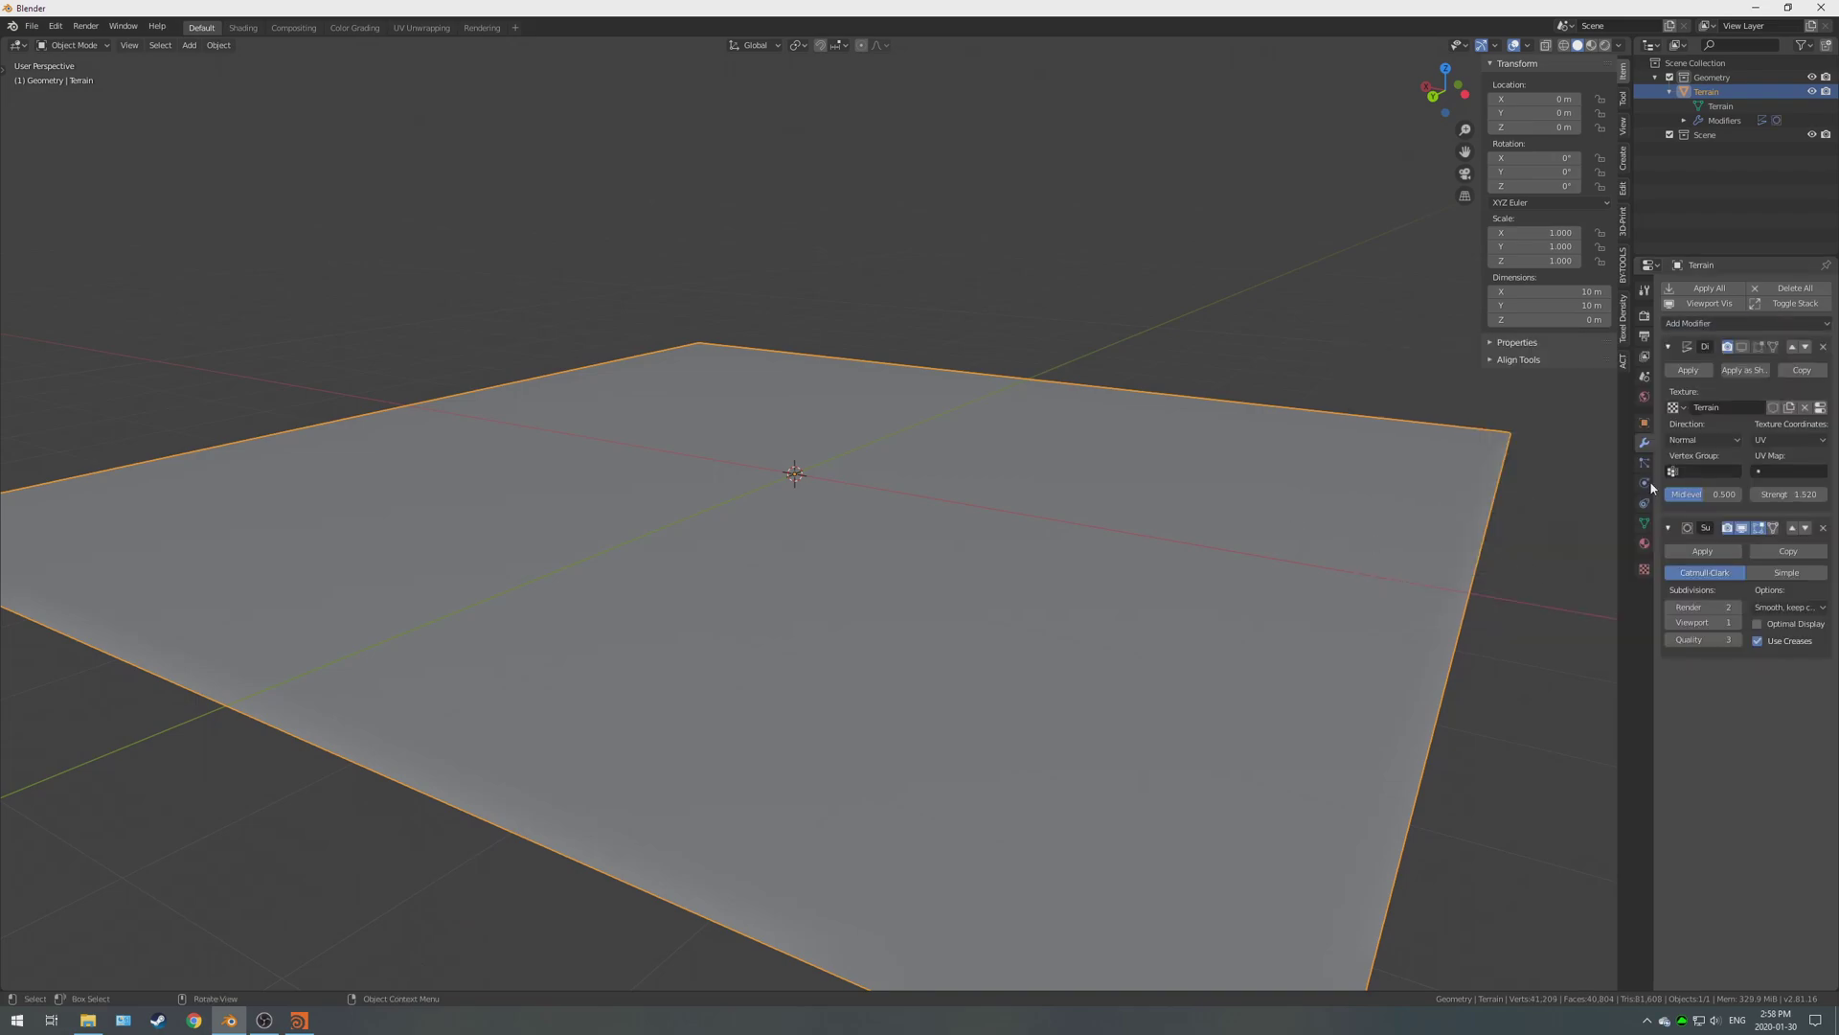
left_click(1791, 530)
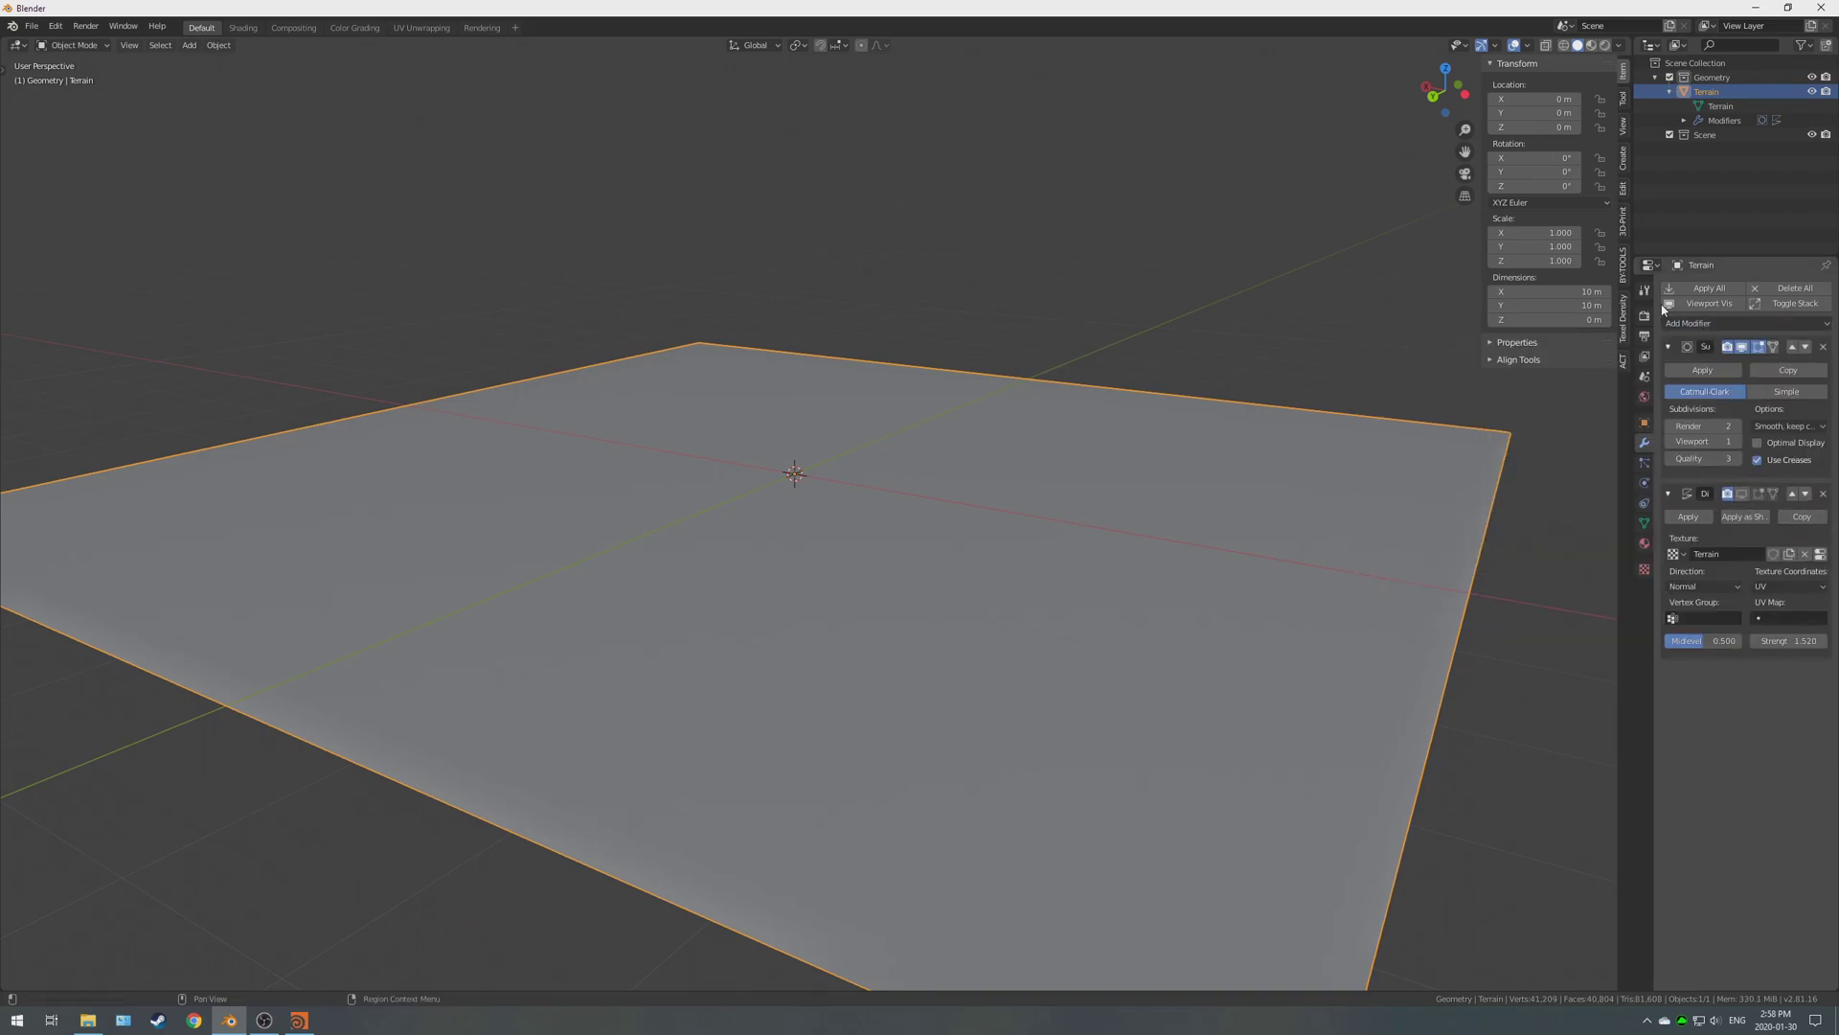
left_click(1737, 442)
left_click(1736, 443)
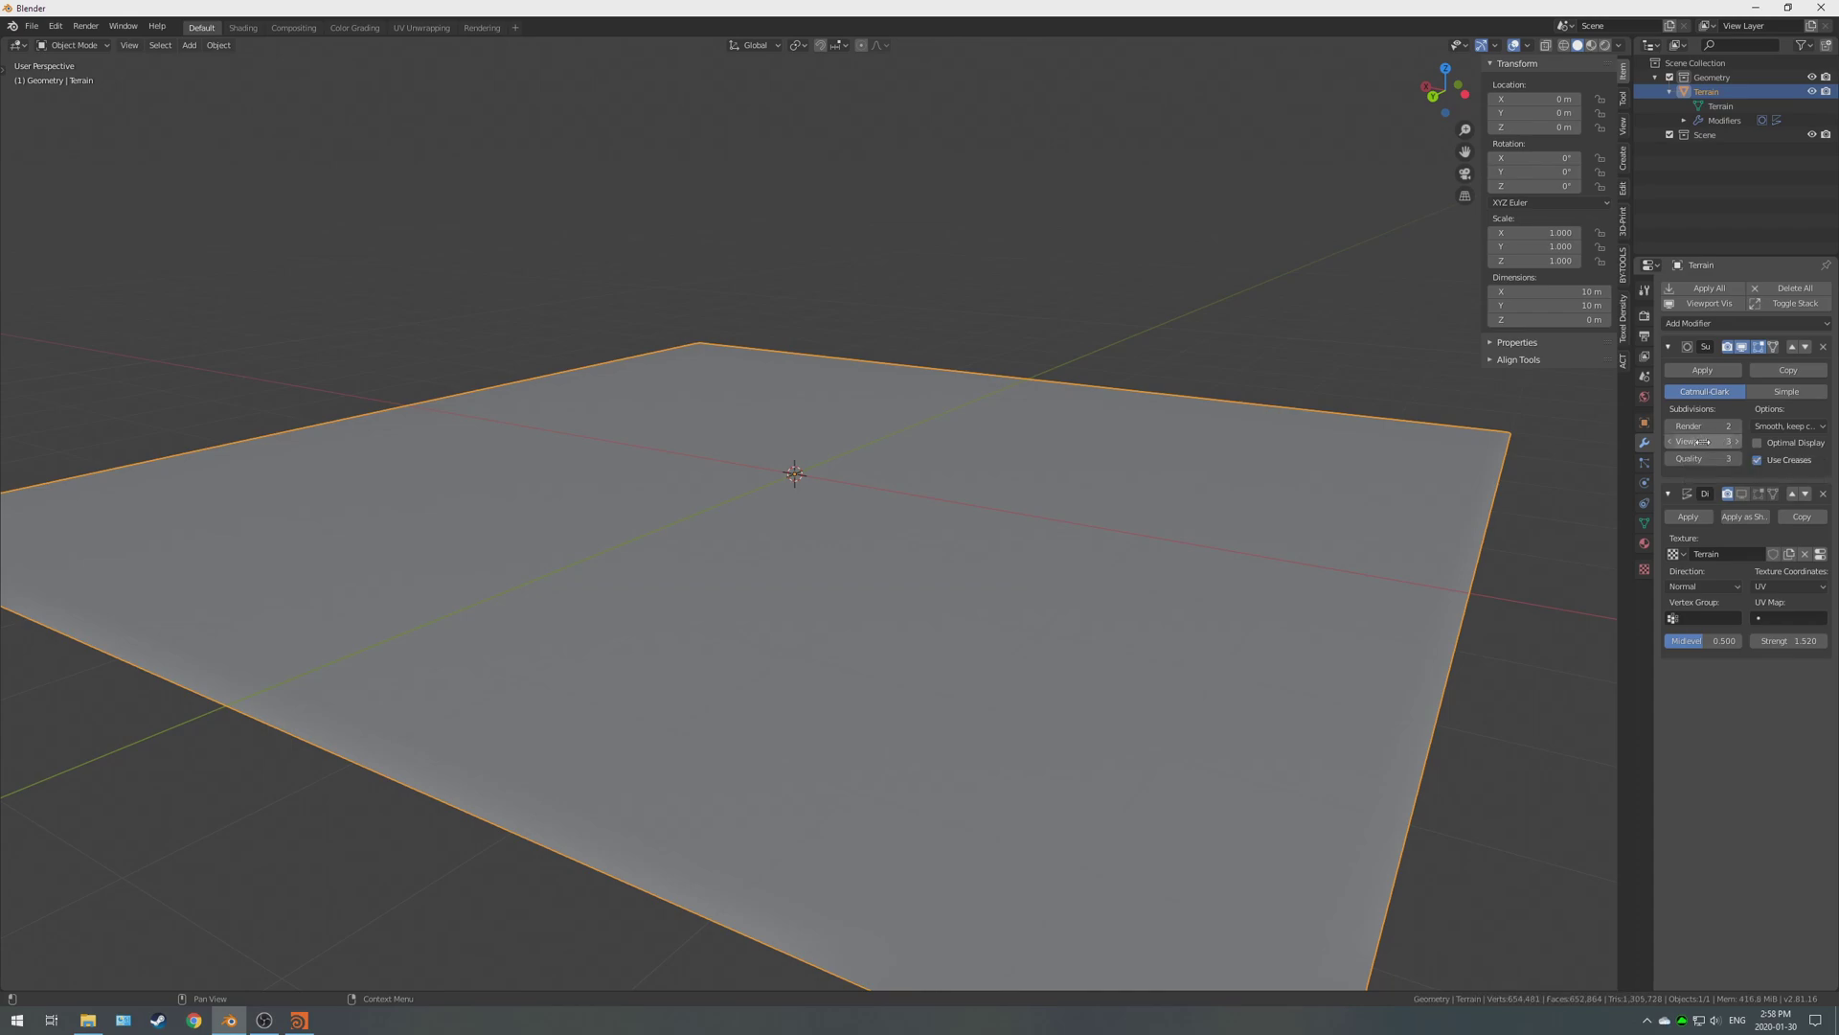
left_click(1737, 426)
left_click(1737, 426)
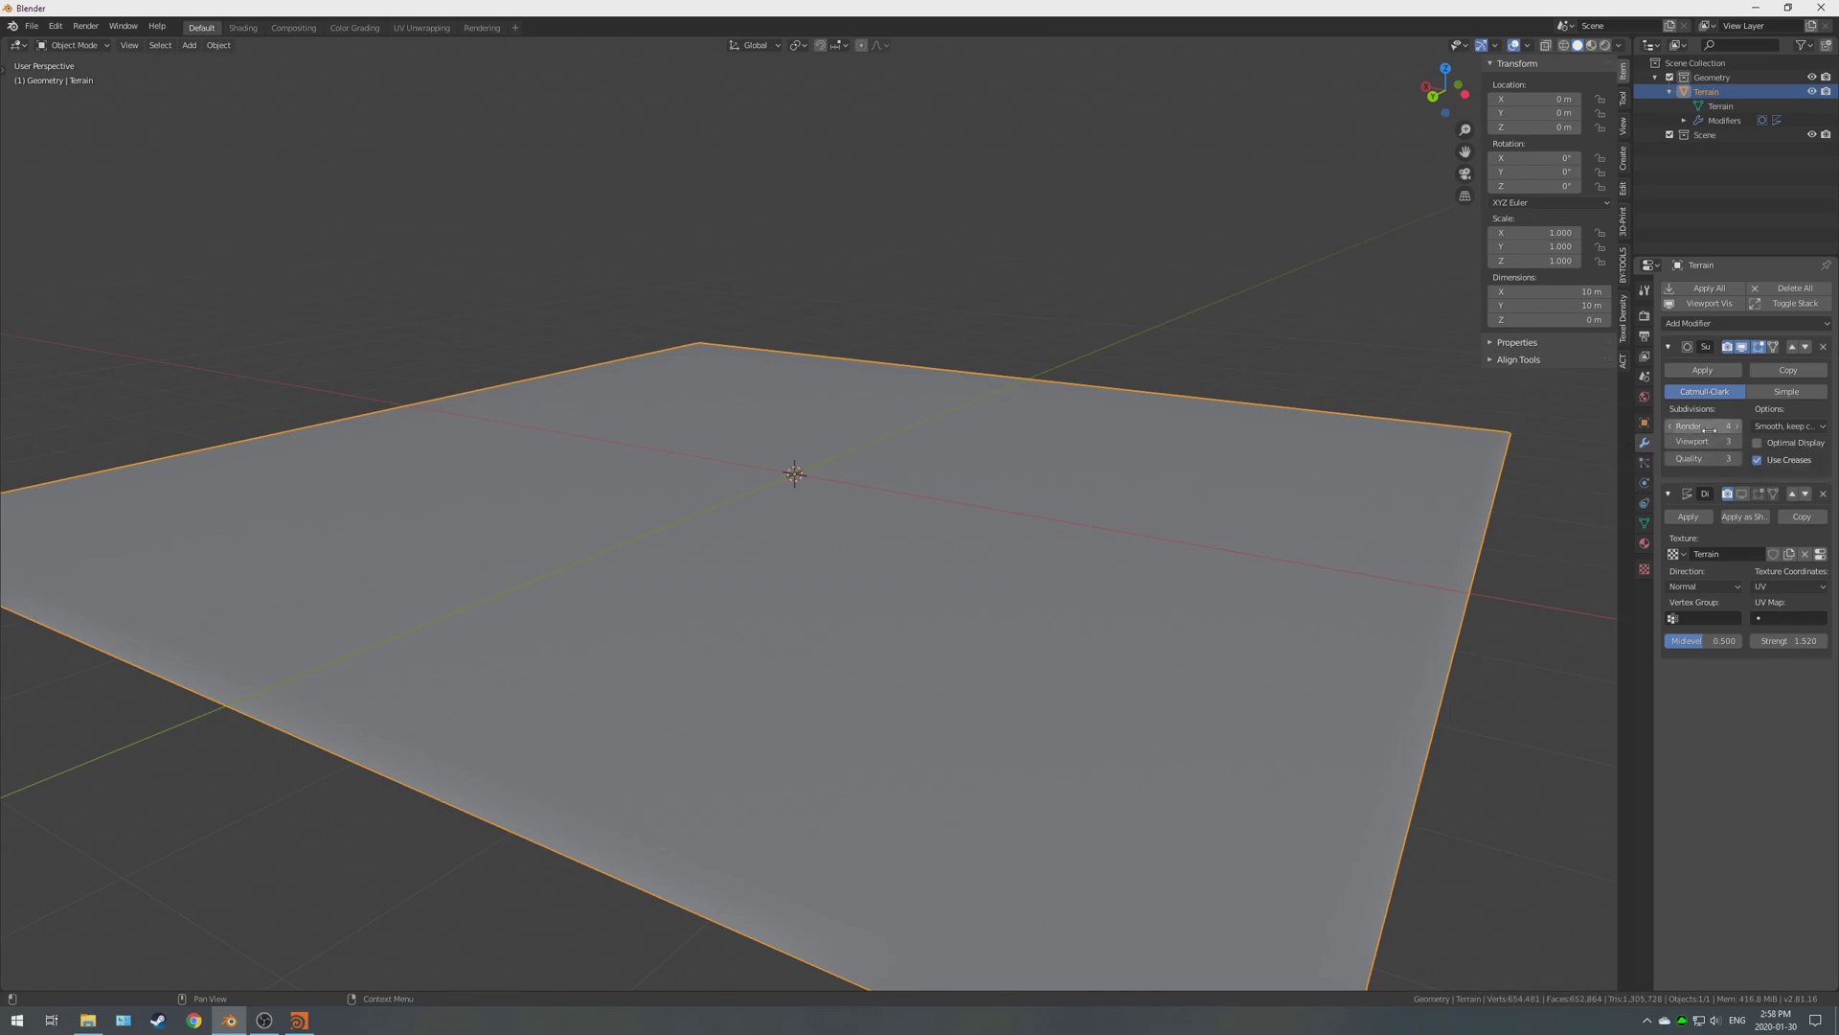
middle_click_drag(954, 438, 1408, 509)
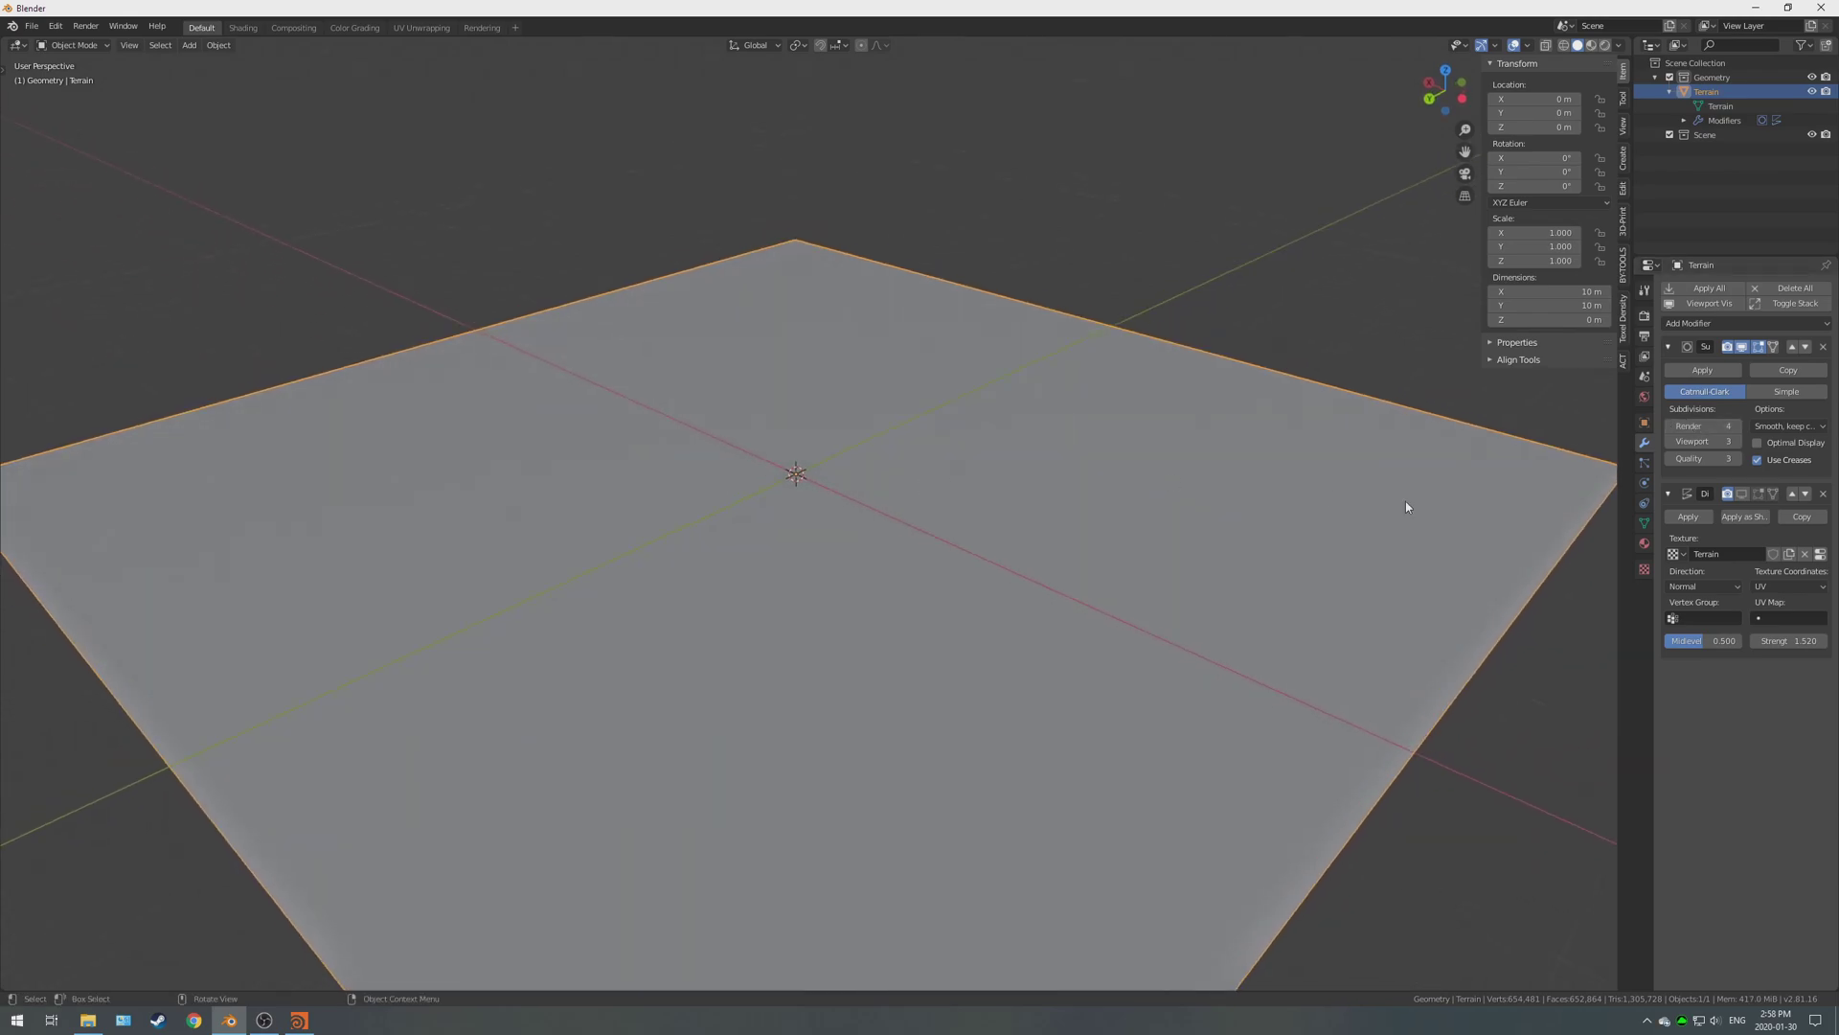
Re-show Displace on the subdivided terrain and toggle Subdivision off and on to compare detail.
left_click(1741, 493)
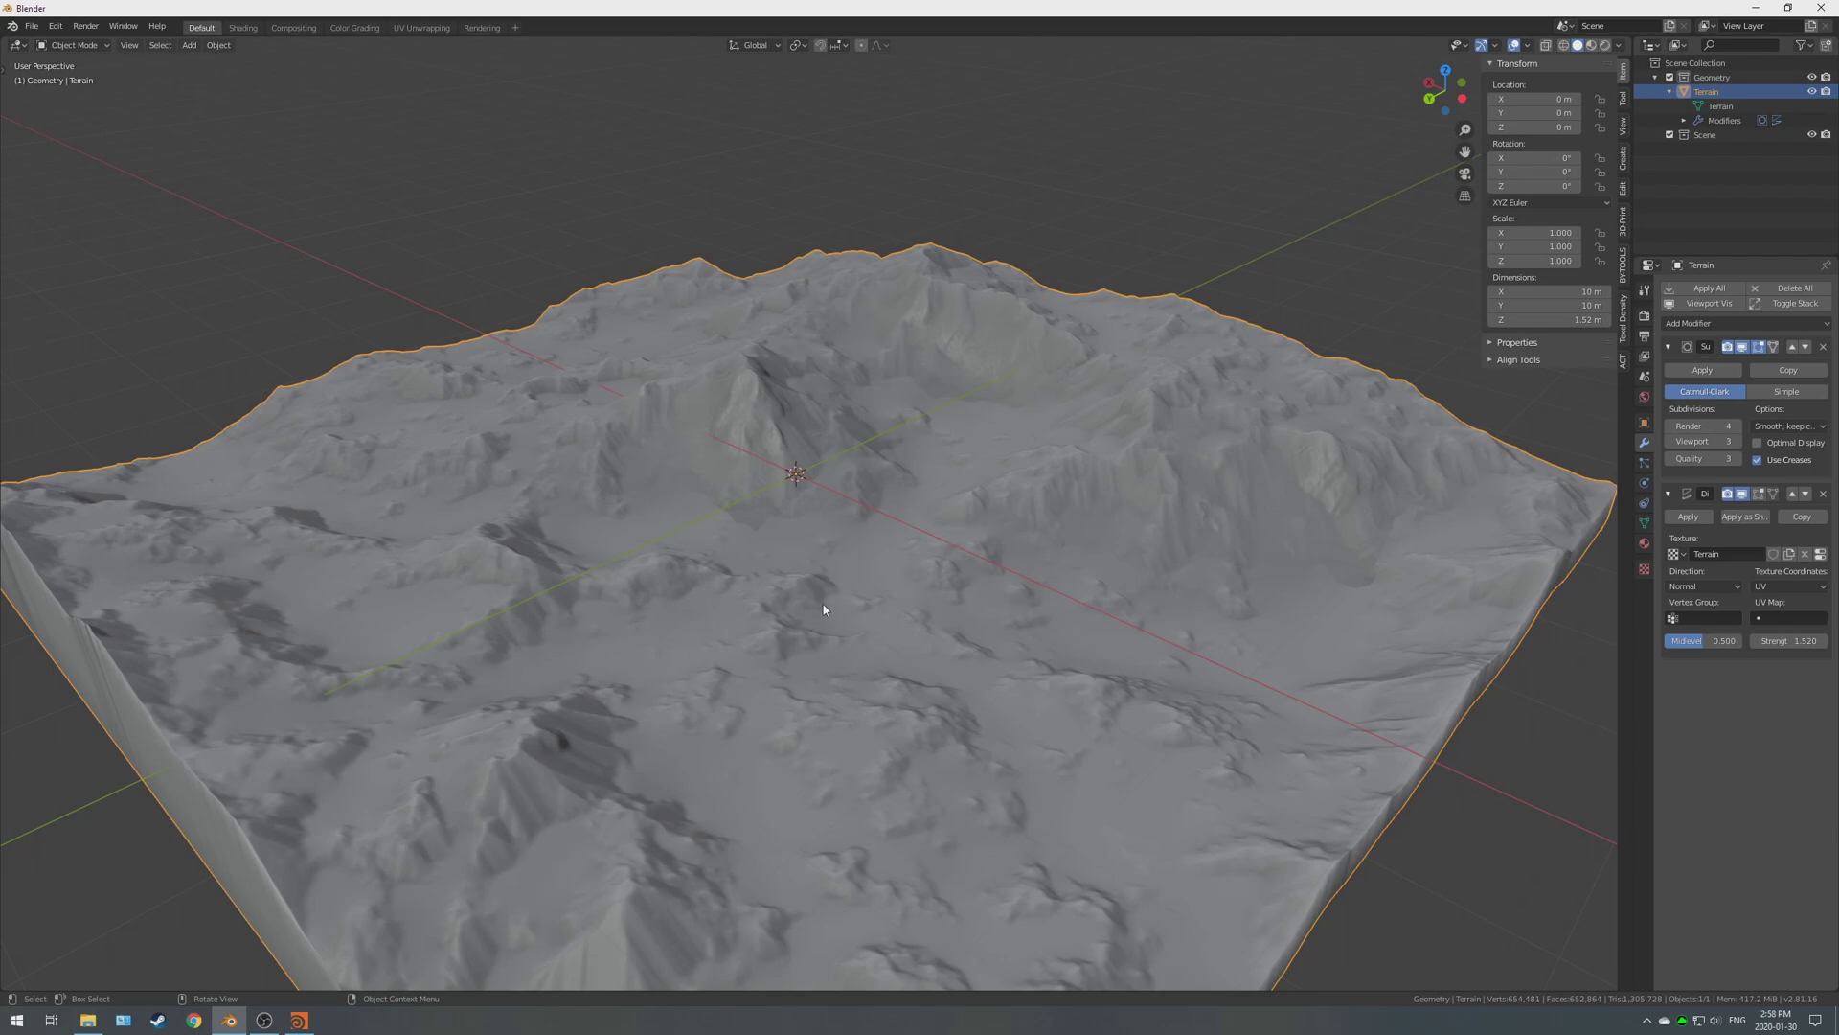
middle_click_drag(899, 620, 829, 464)
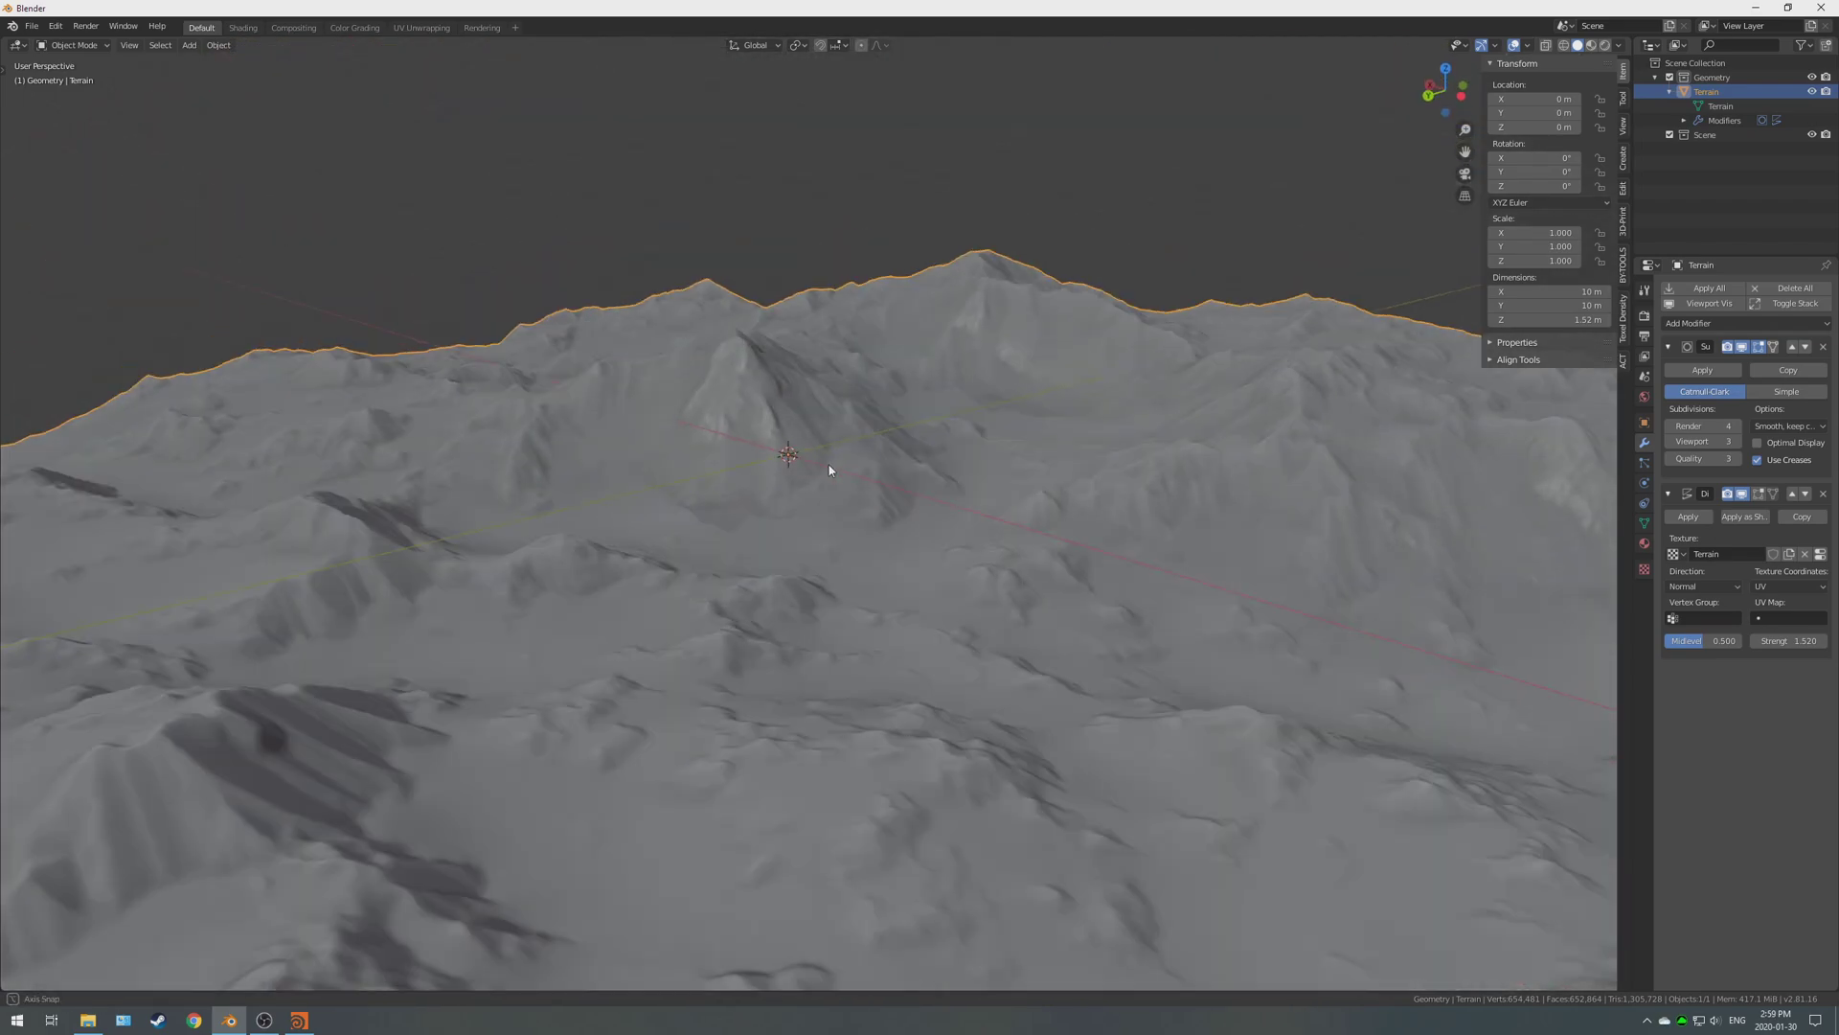
left_click(1742, 349)
left_click(1742, 348)
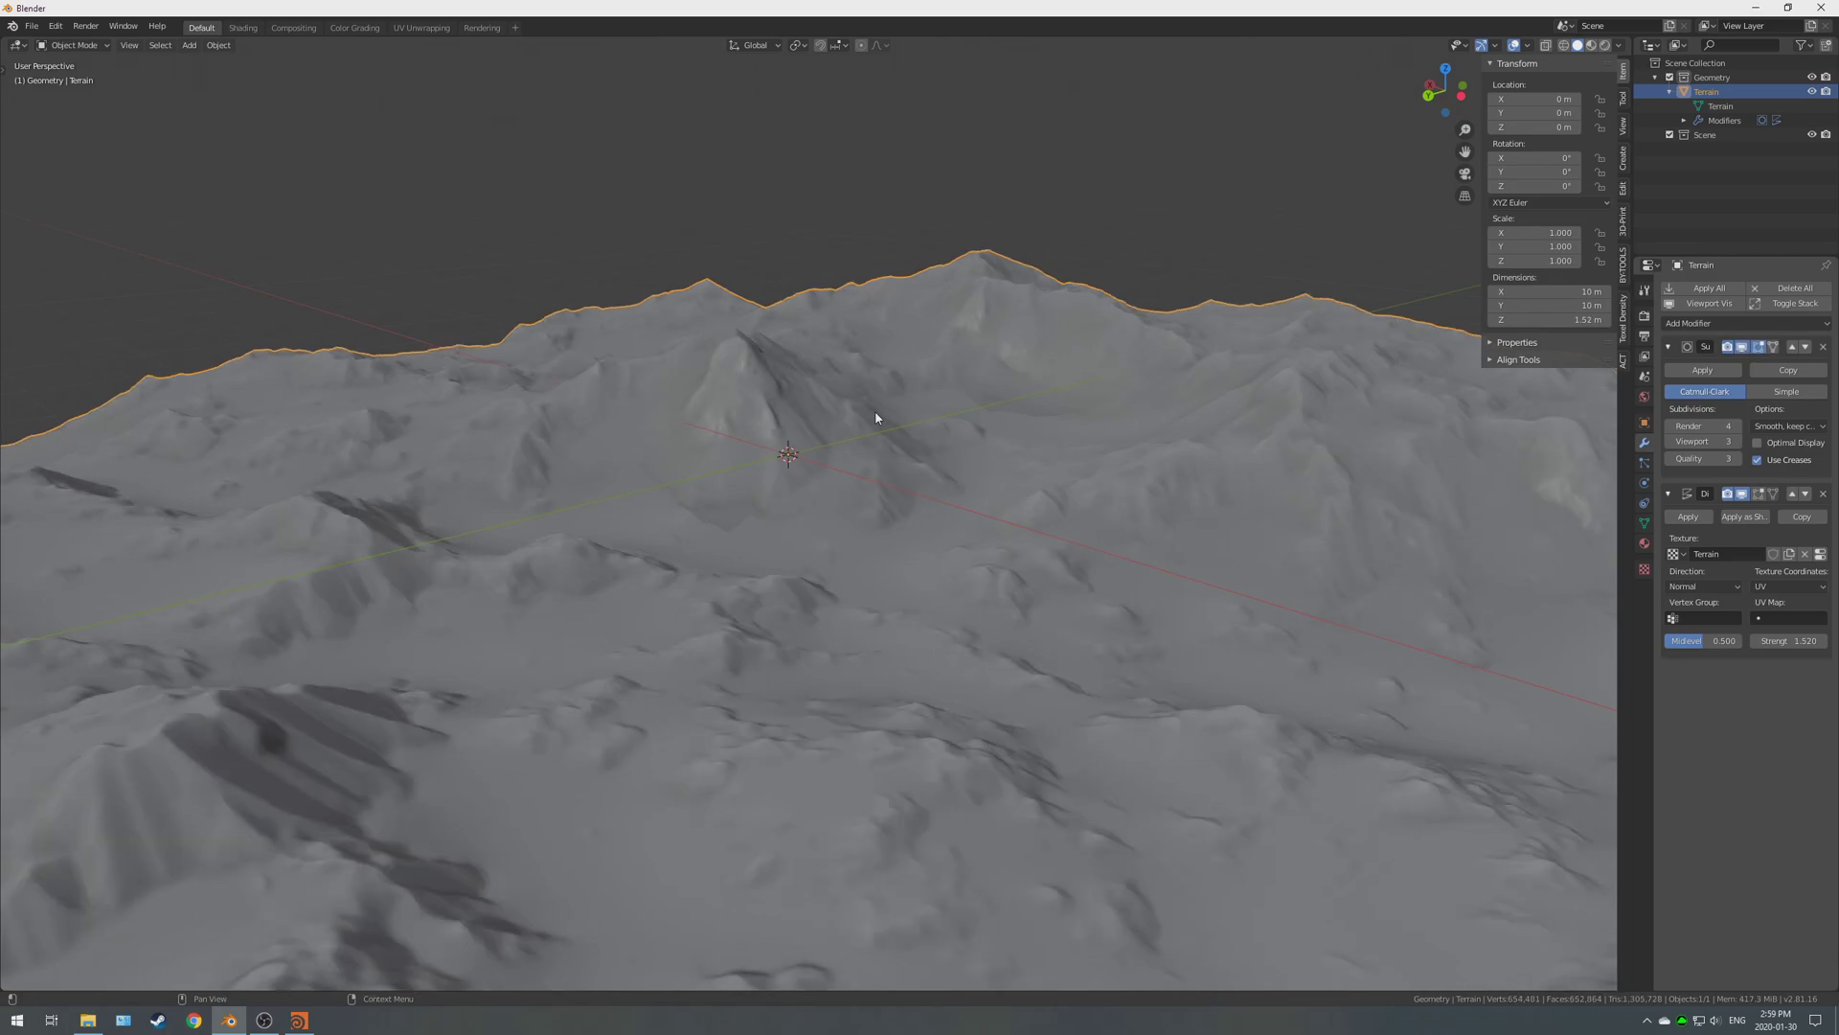
middle_click_drag(854, 423, 892, 399)
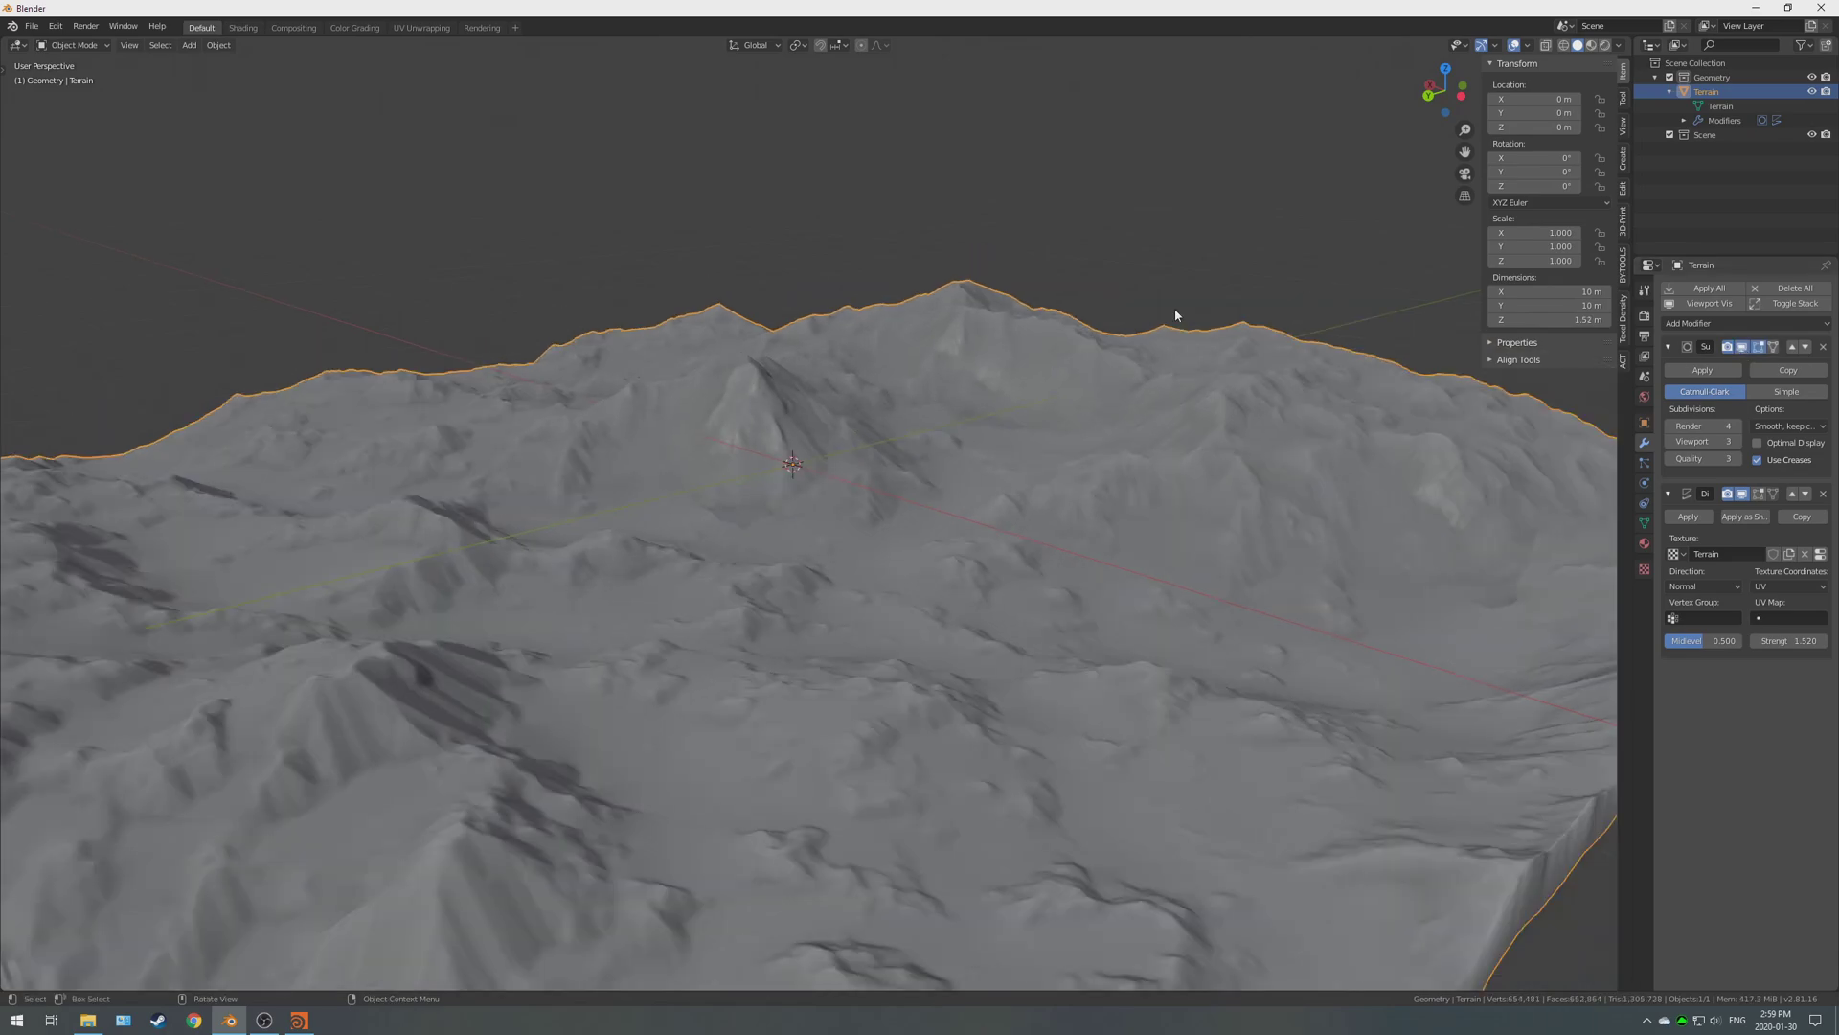
left_click(1620, 47)
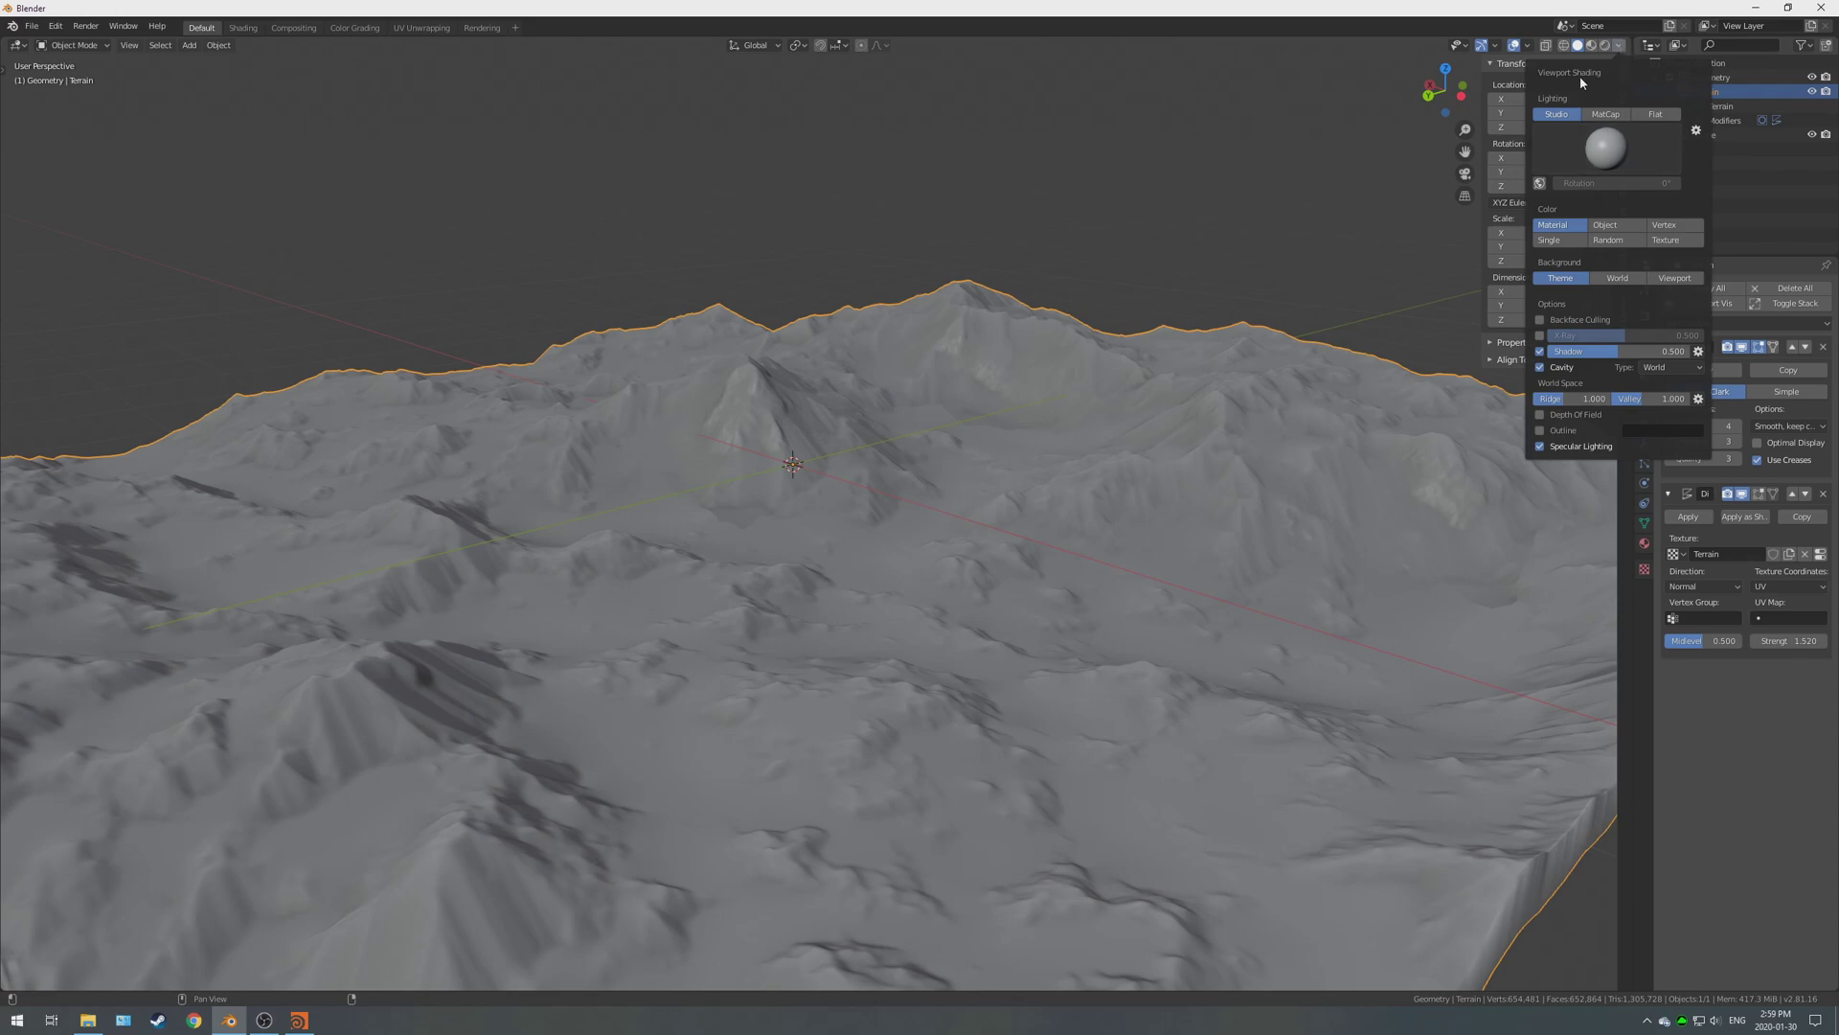
Turn off Shadow, Cavity and Specular Lighting in solid viewport shading.
left_click(1541, 353)
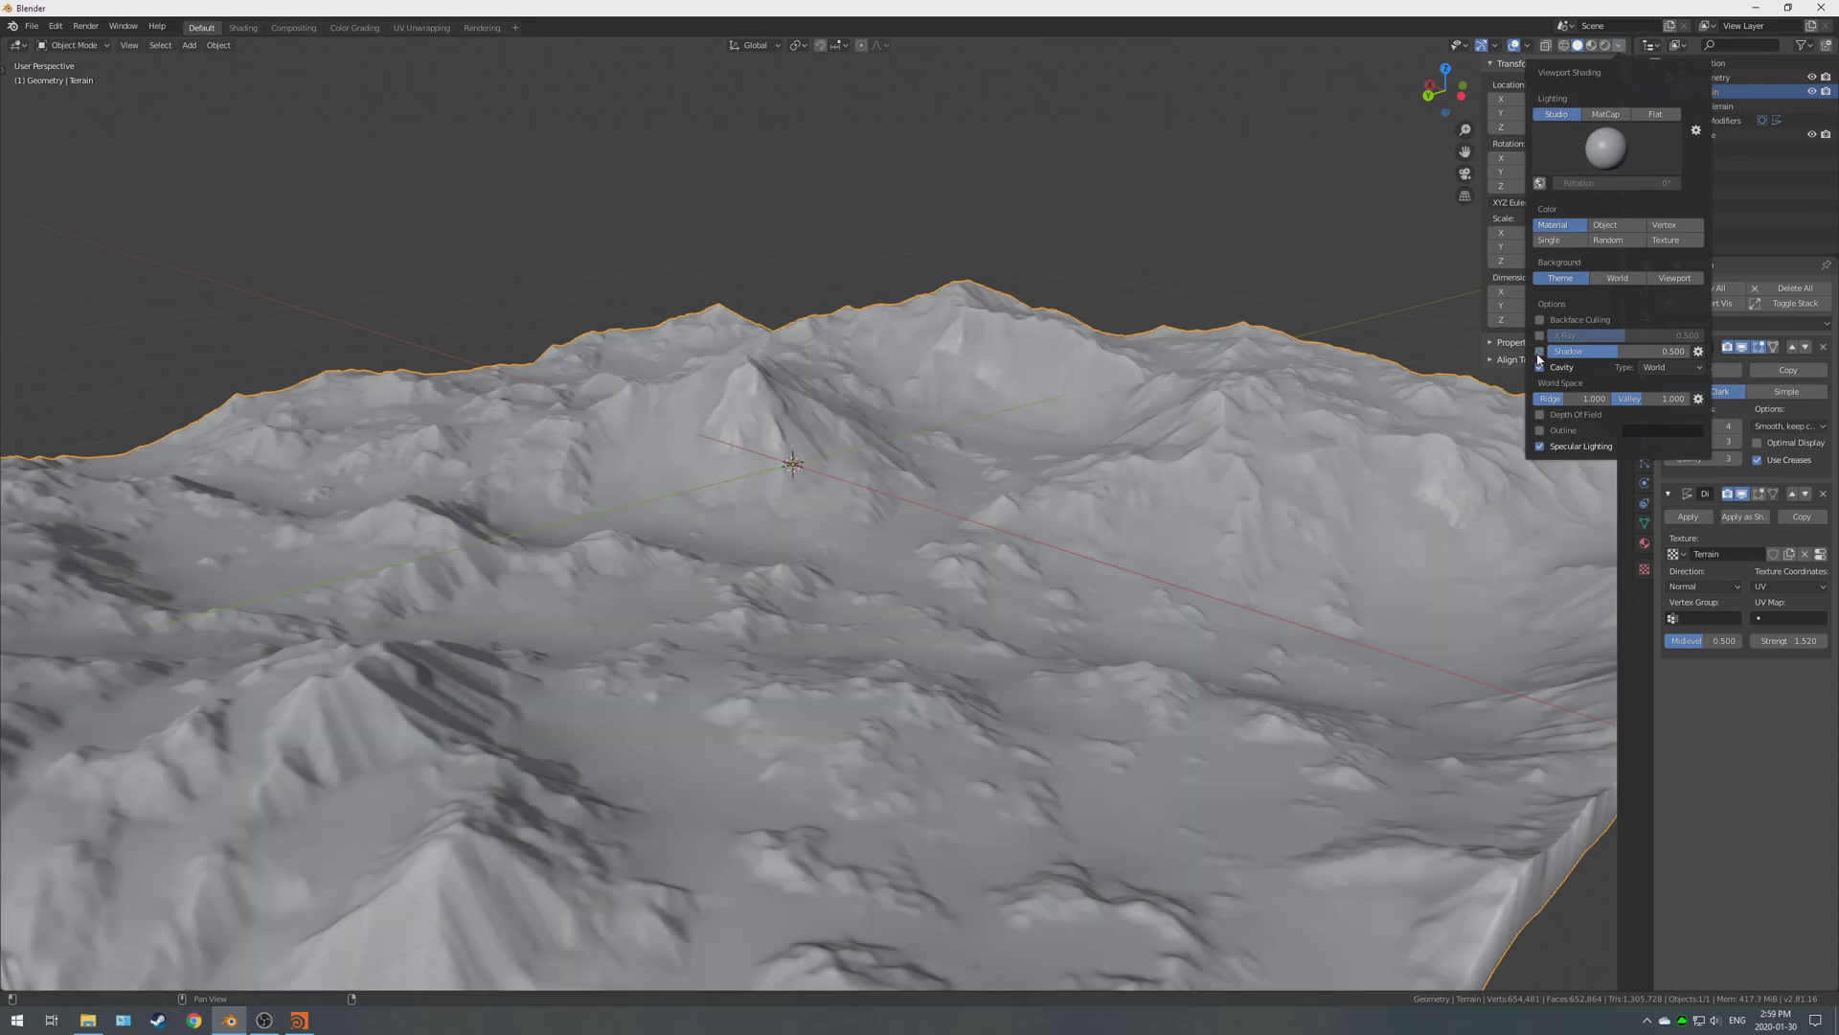
left_click(1540, 368)
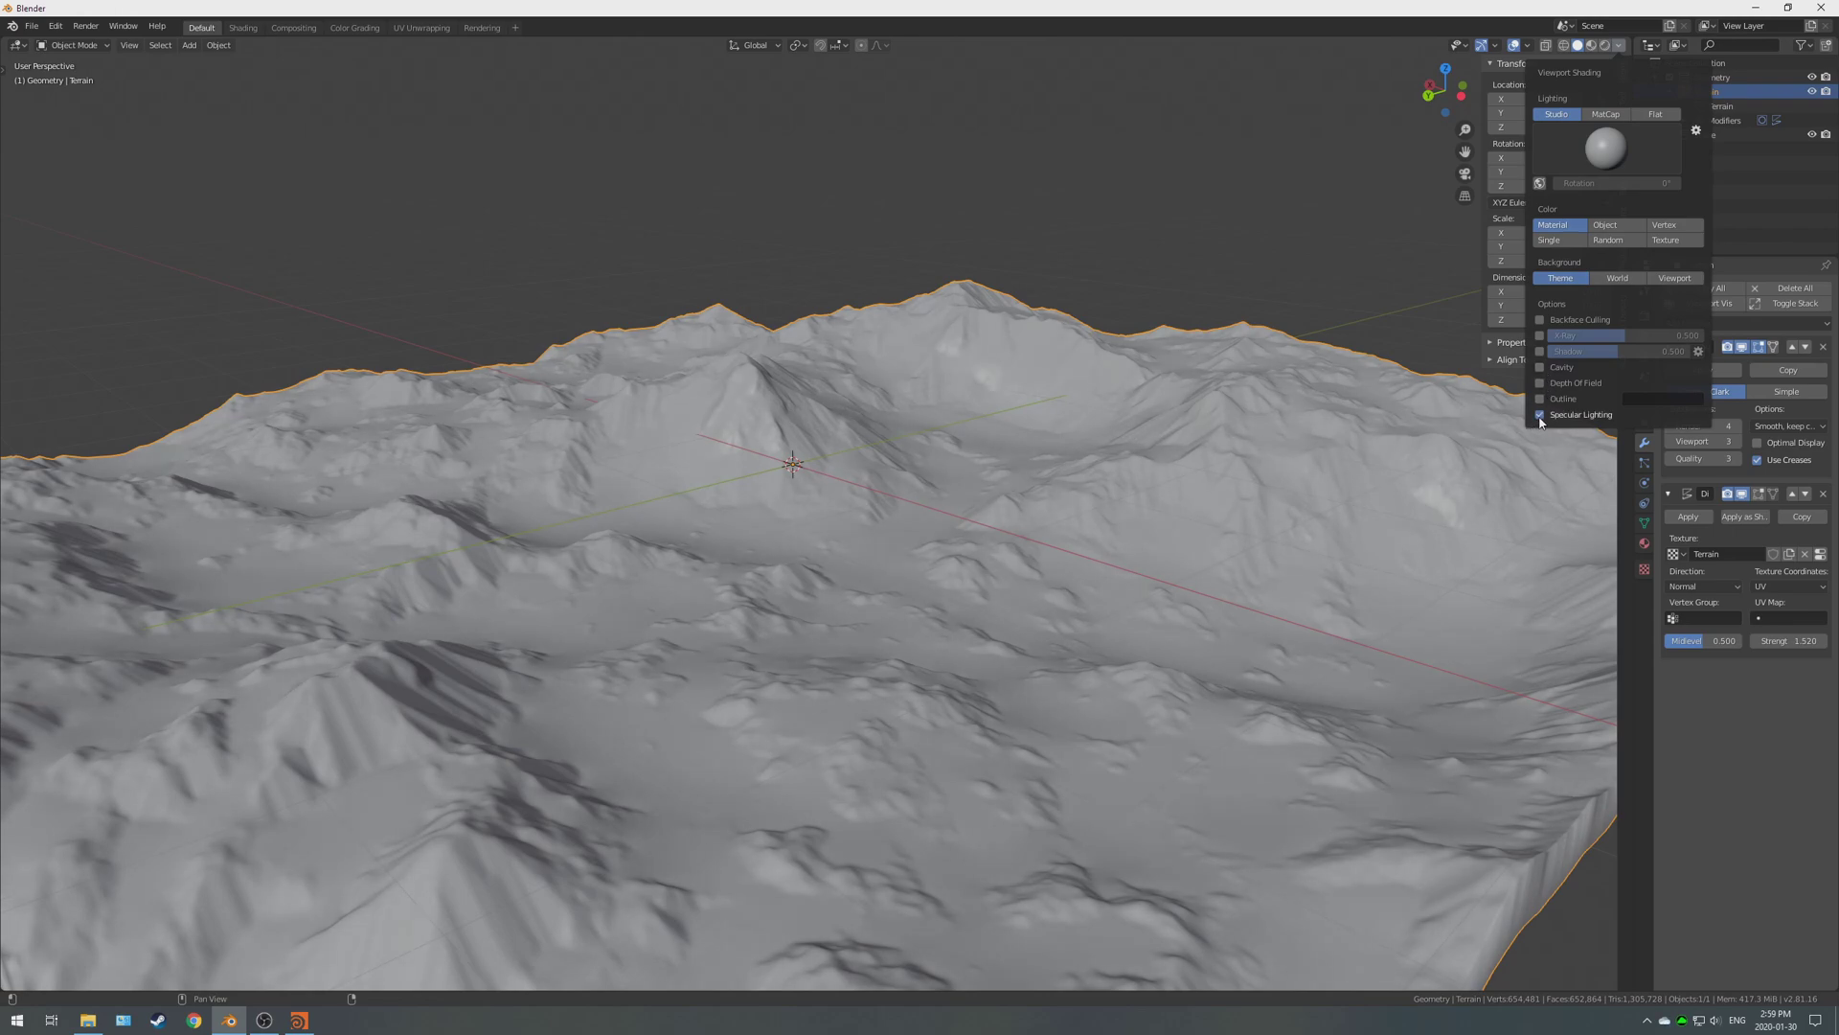
left_click(1539, 416)
left_click(1620, 45)
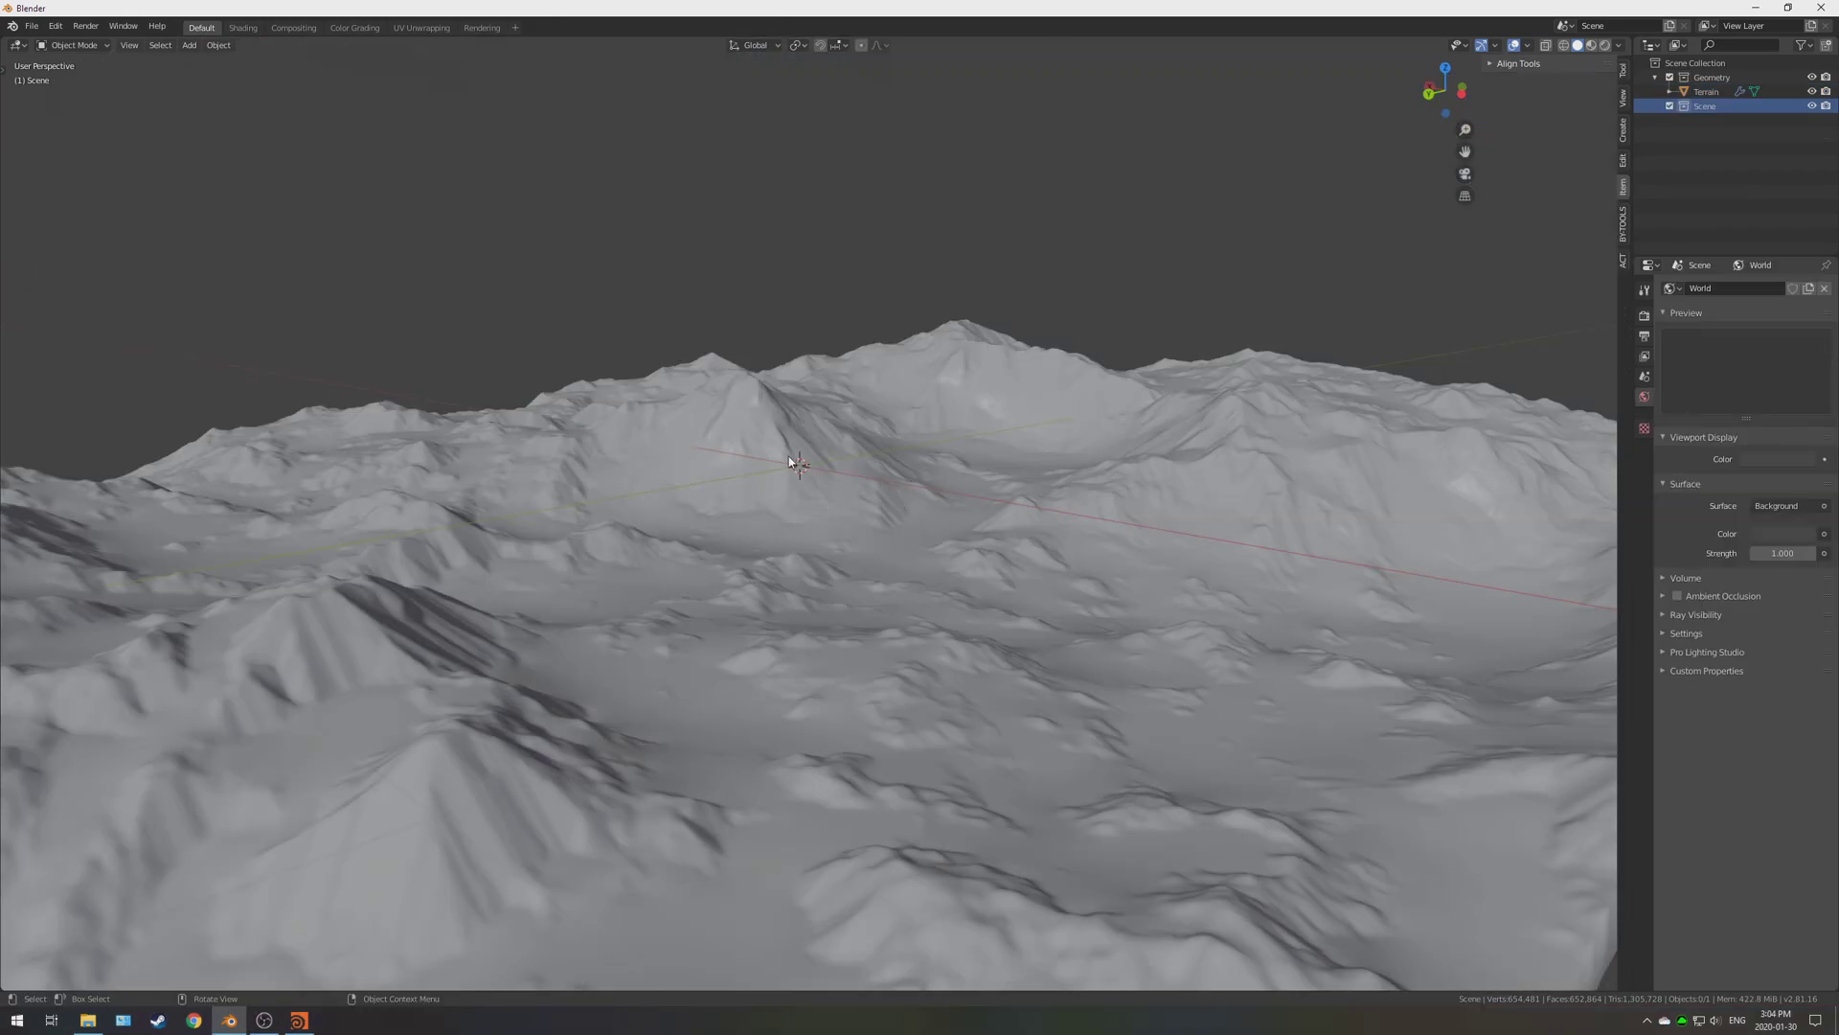
Add a camera, select it, and look through it with Numpad 0.
key("shift+a")
left_click(725, 457)
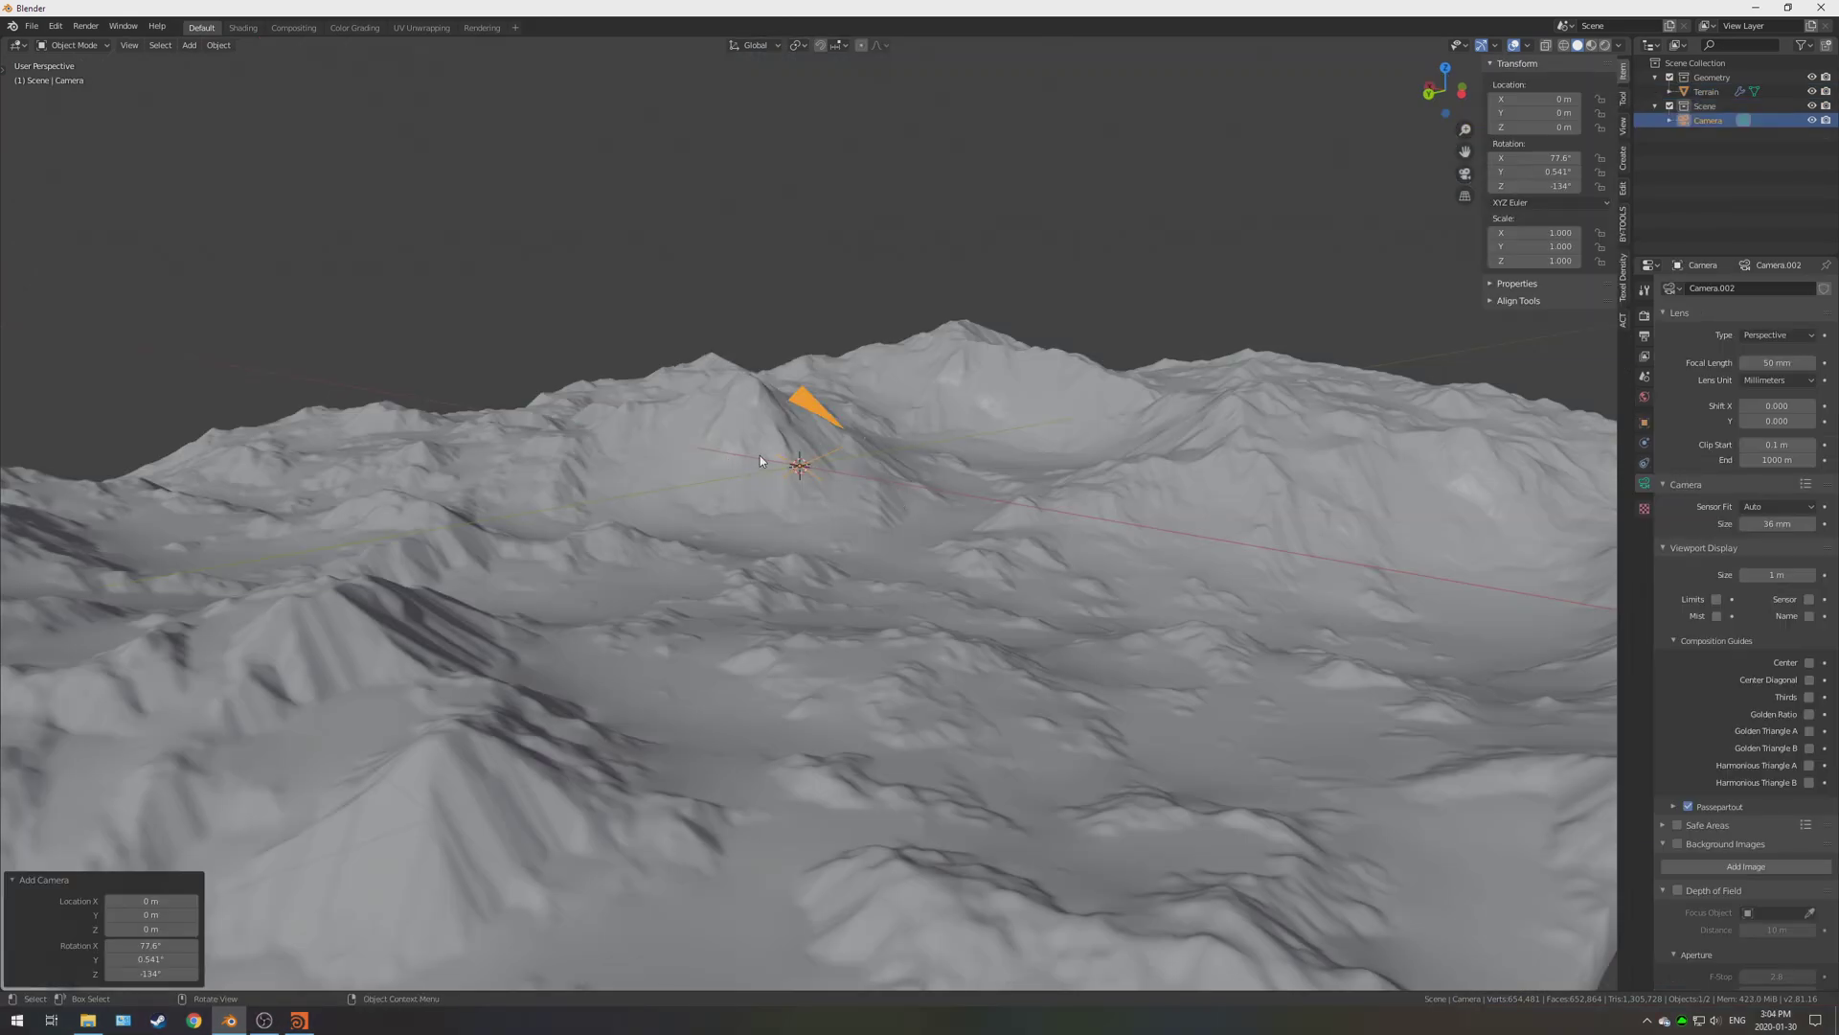
left_click(1704, 108)
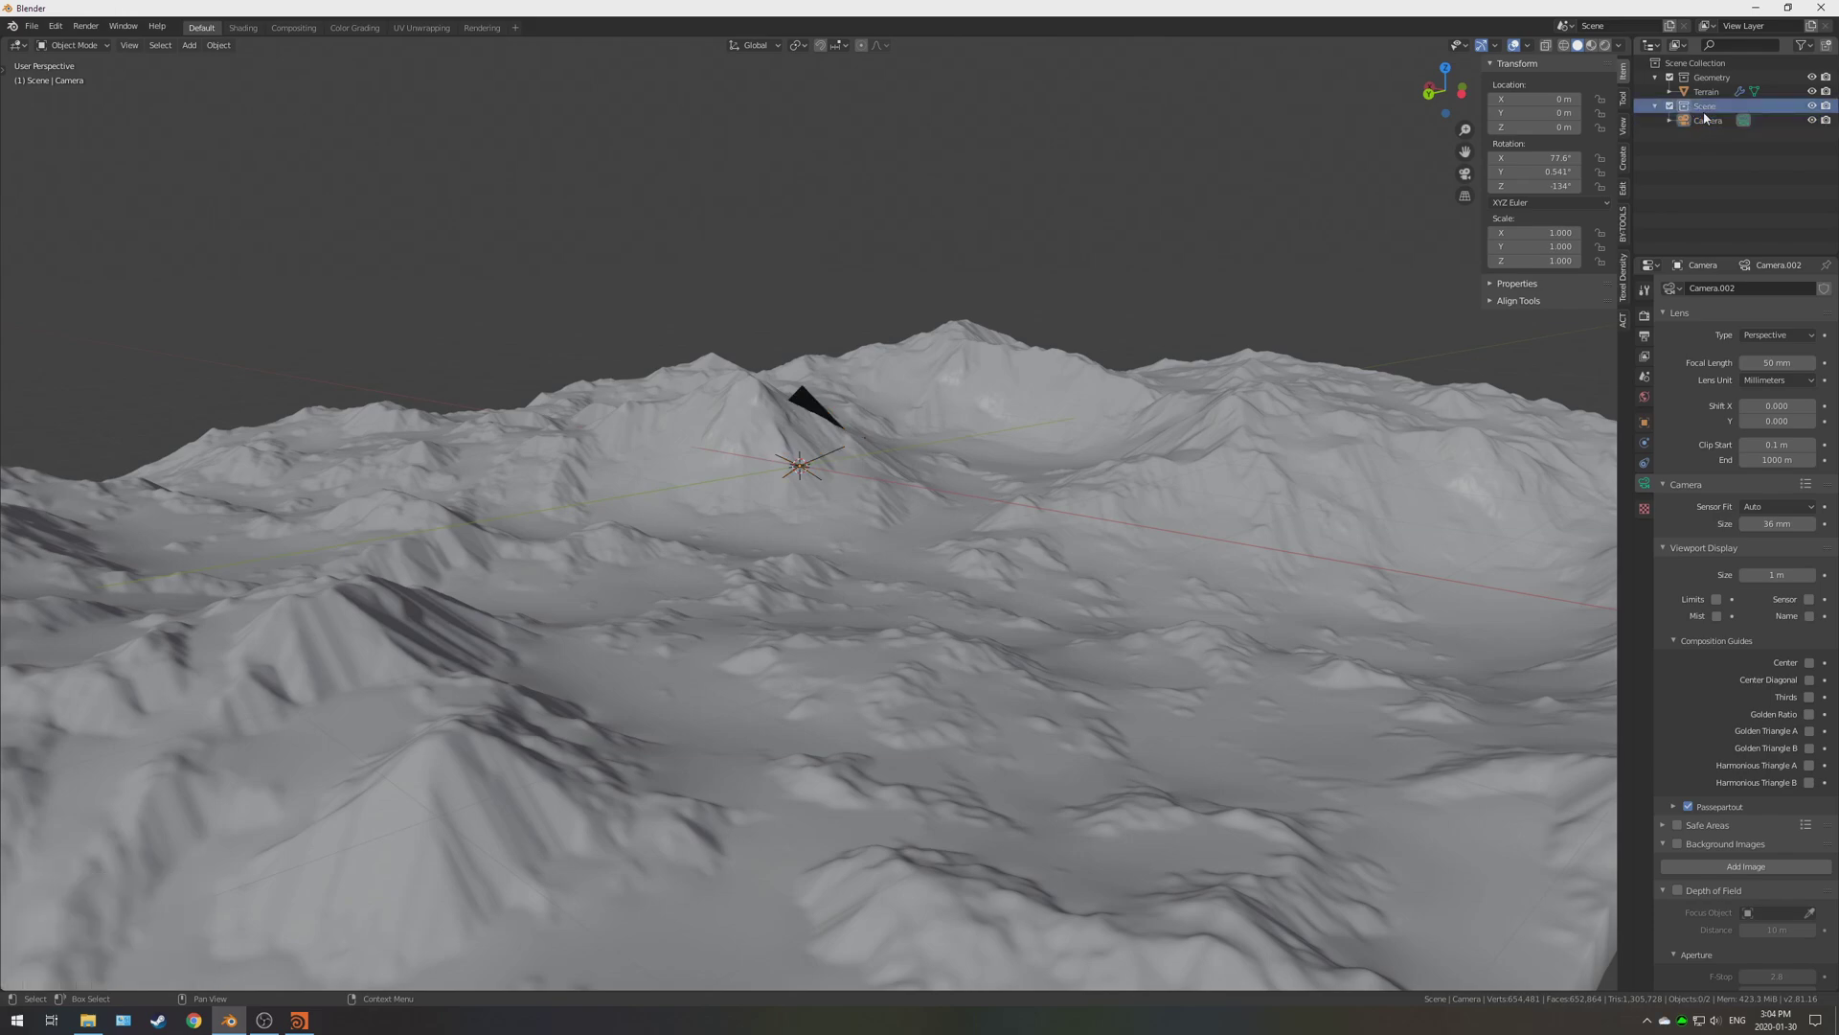
left_click(1706, 120)
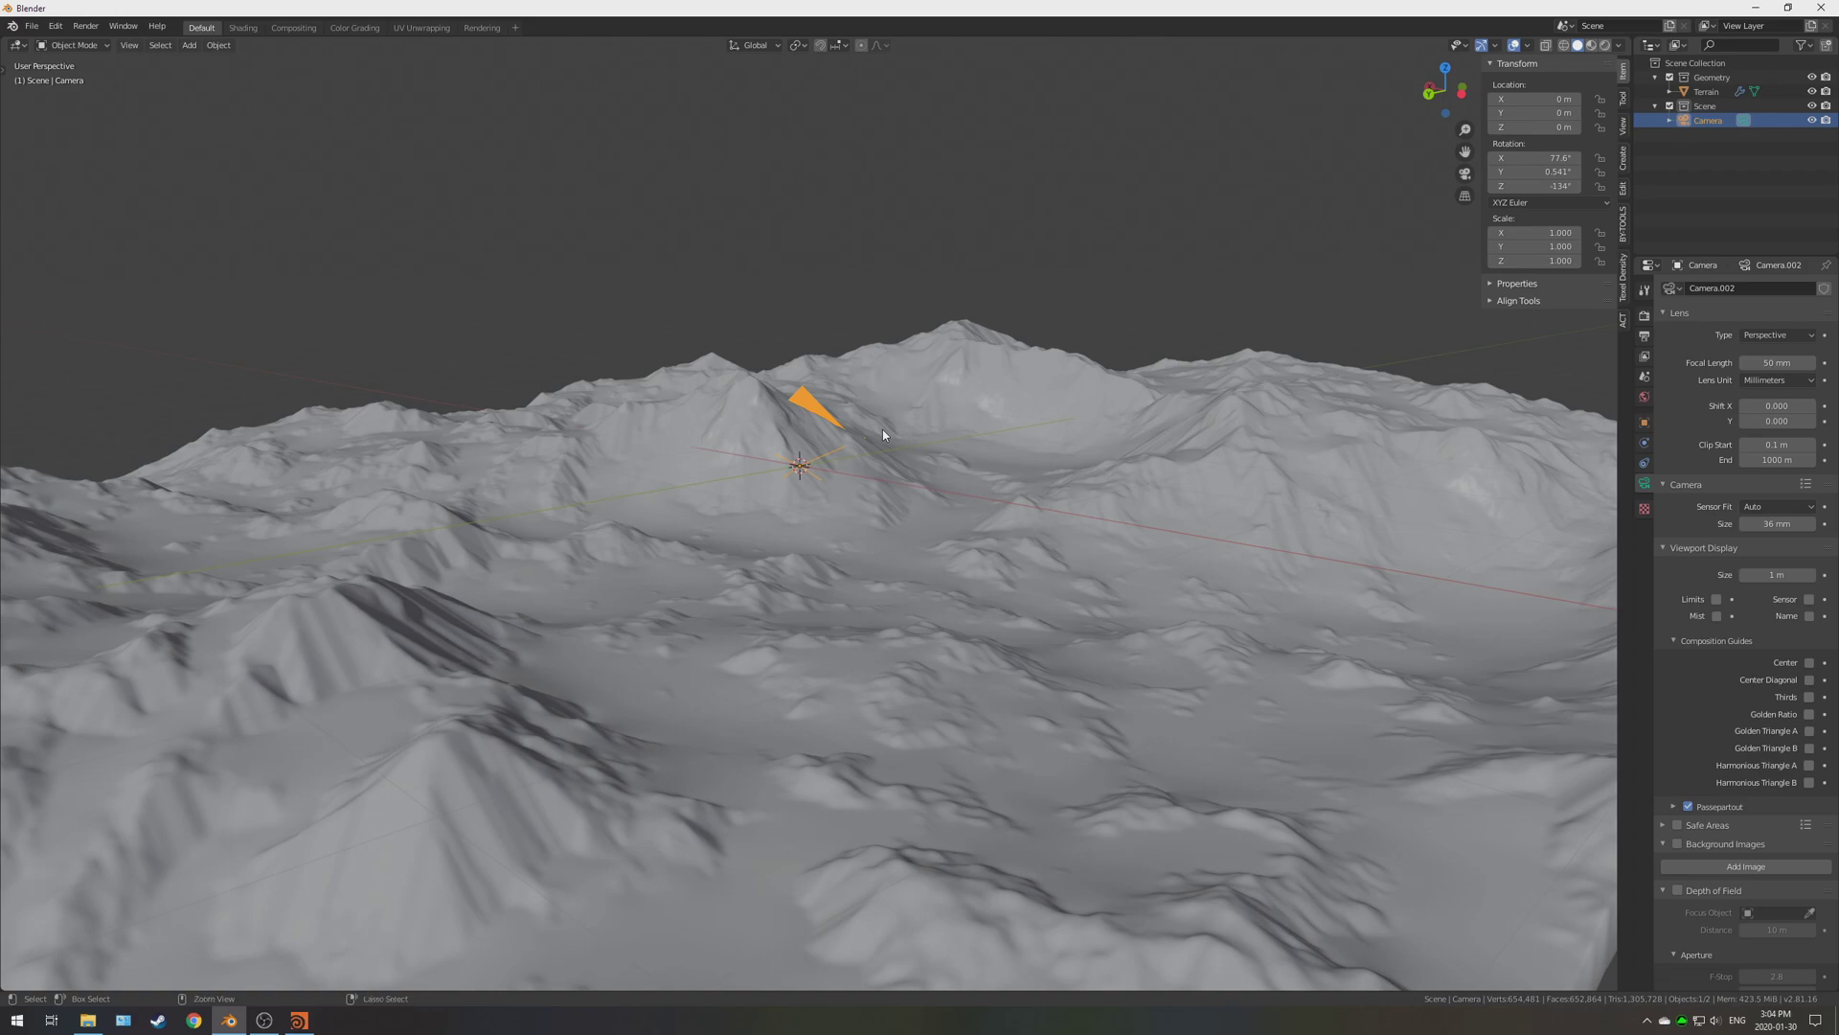
key("KP_0")
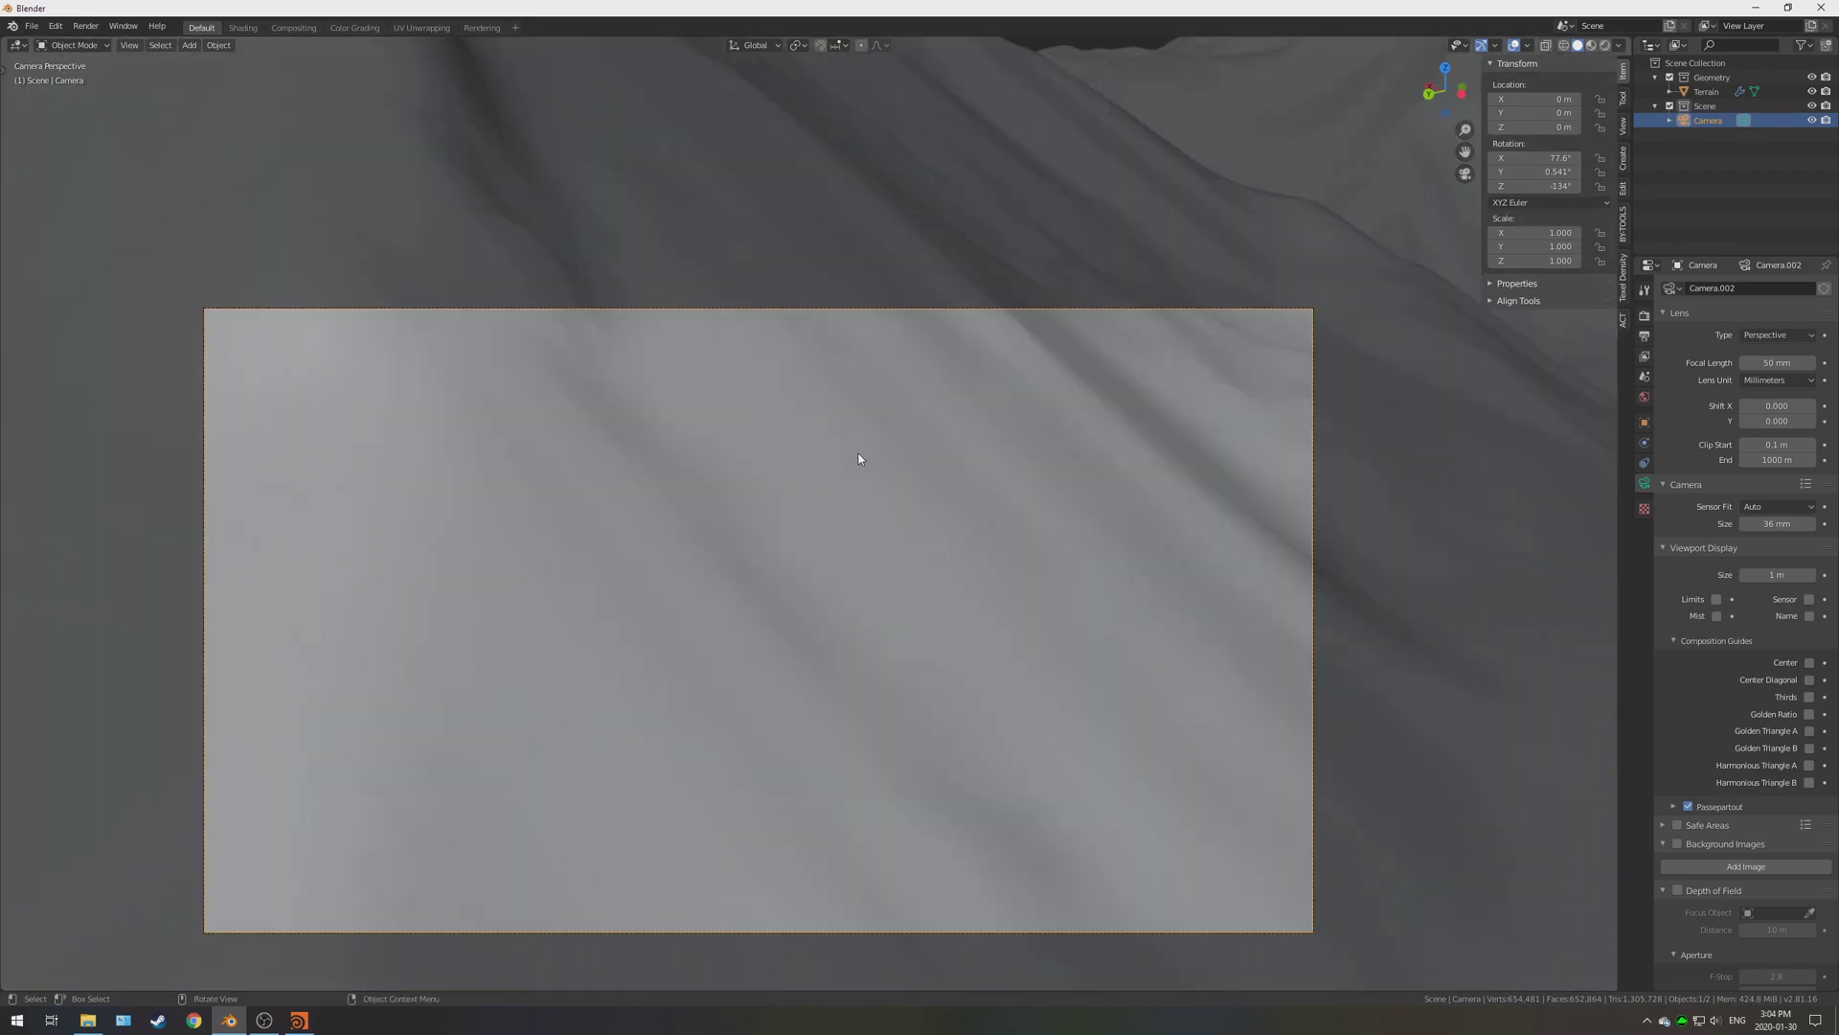
Pull the camera back, lower it to about 0.71 m, and move it closer to the mountains.
key("g")
key("z")
key("z")
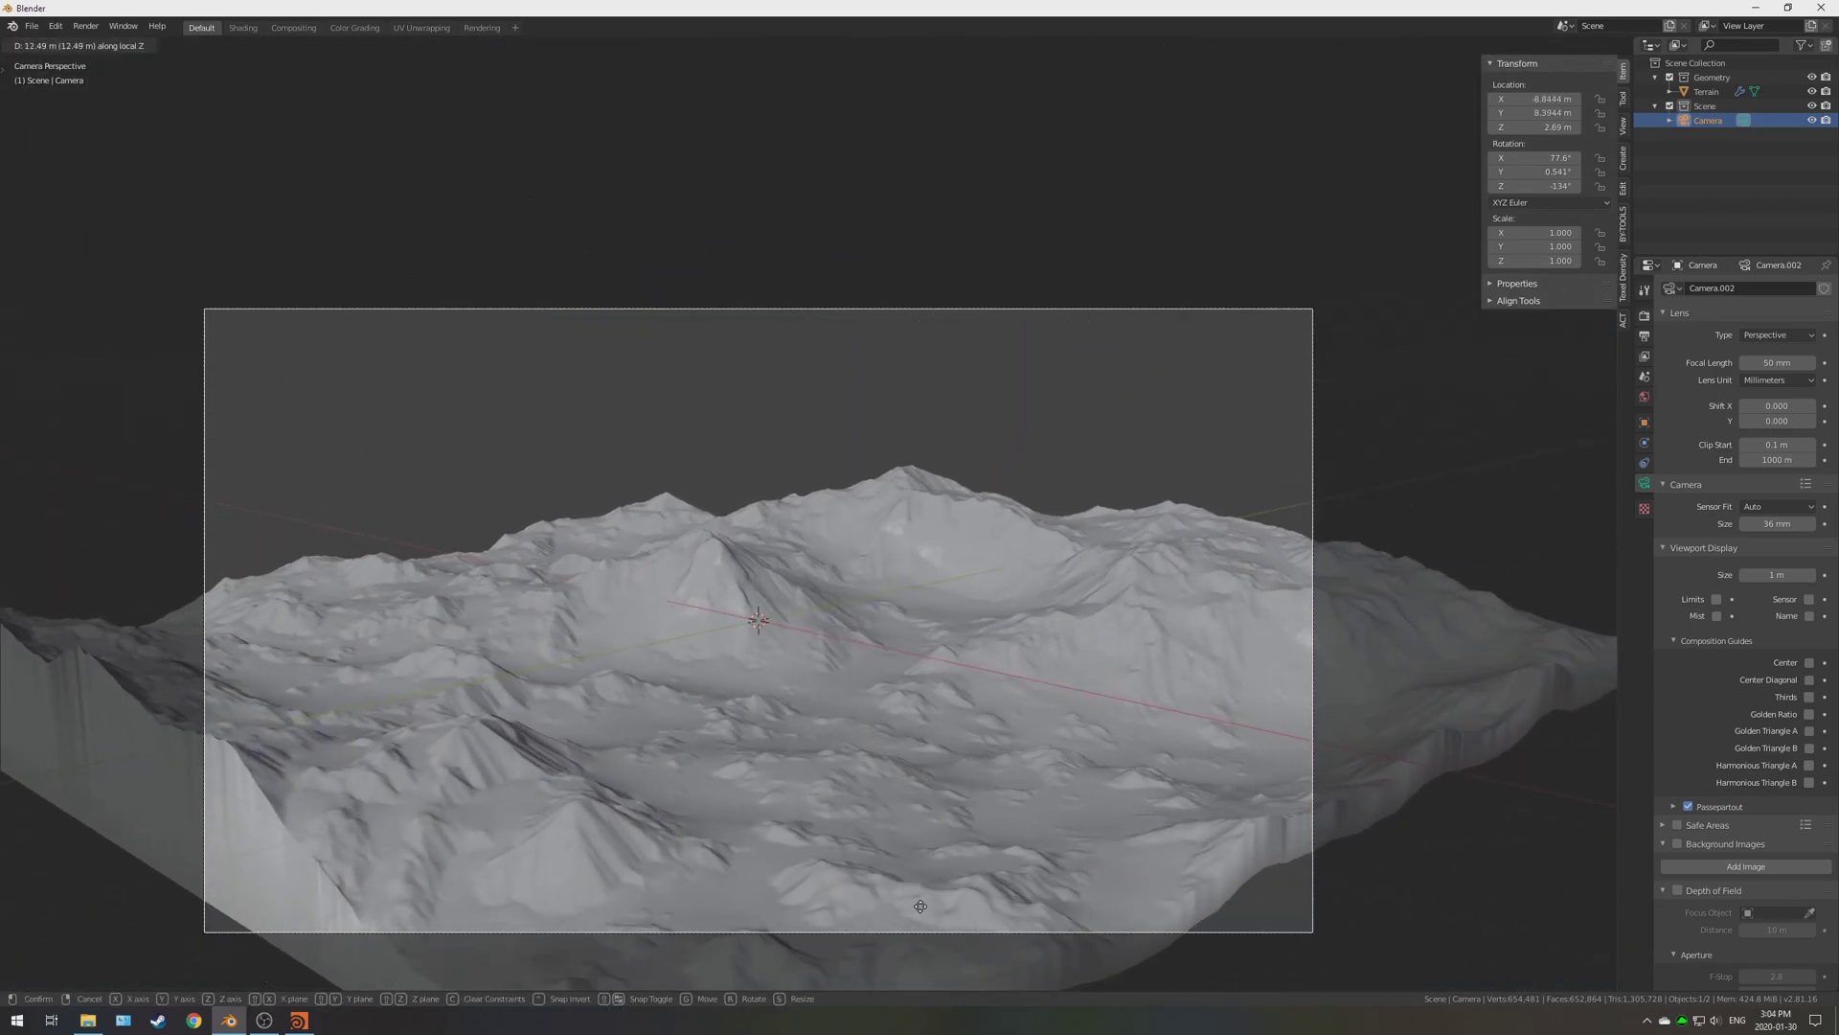
left_click(937, 770)
key("g")
key("z")
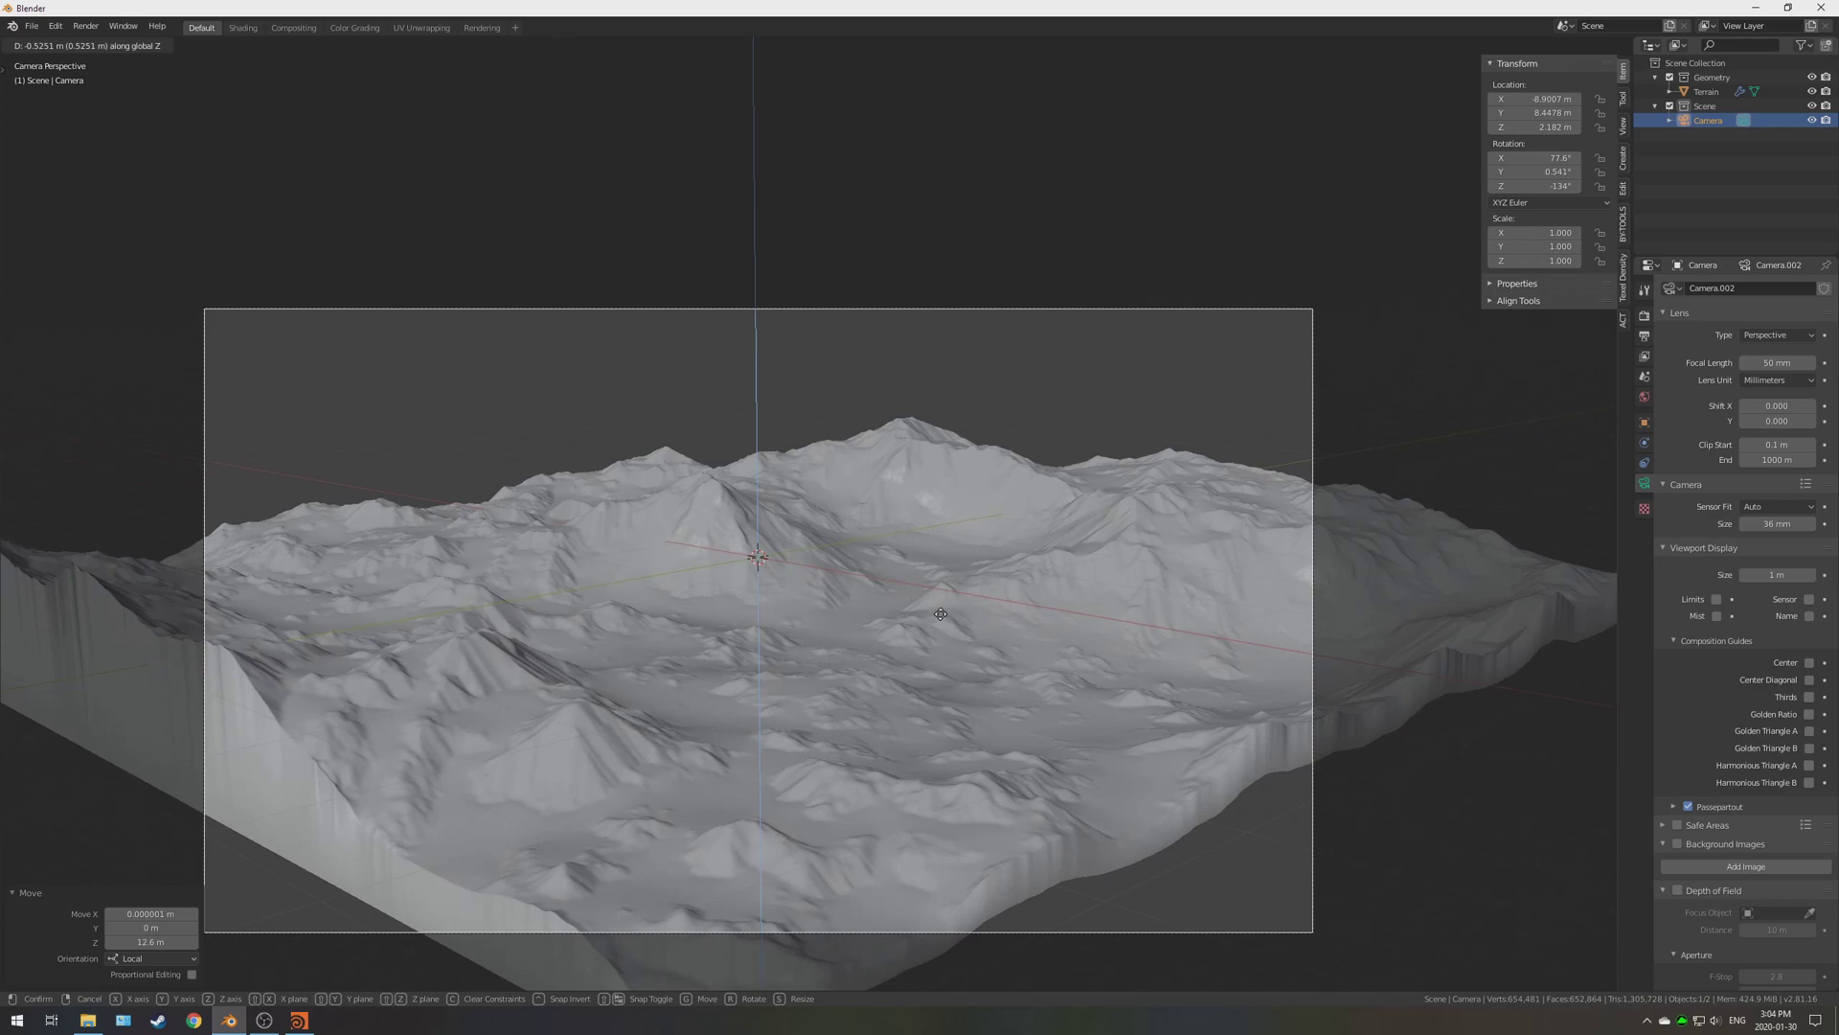
left_click(935, 764)
key("g")
key("z")
key("z")
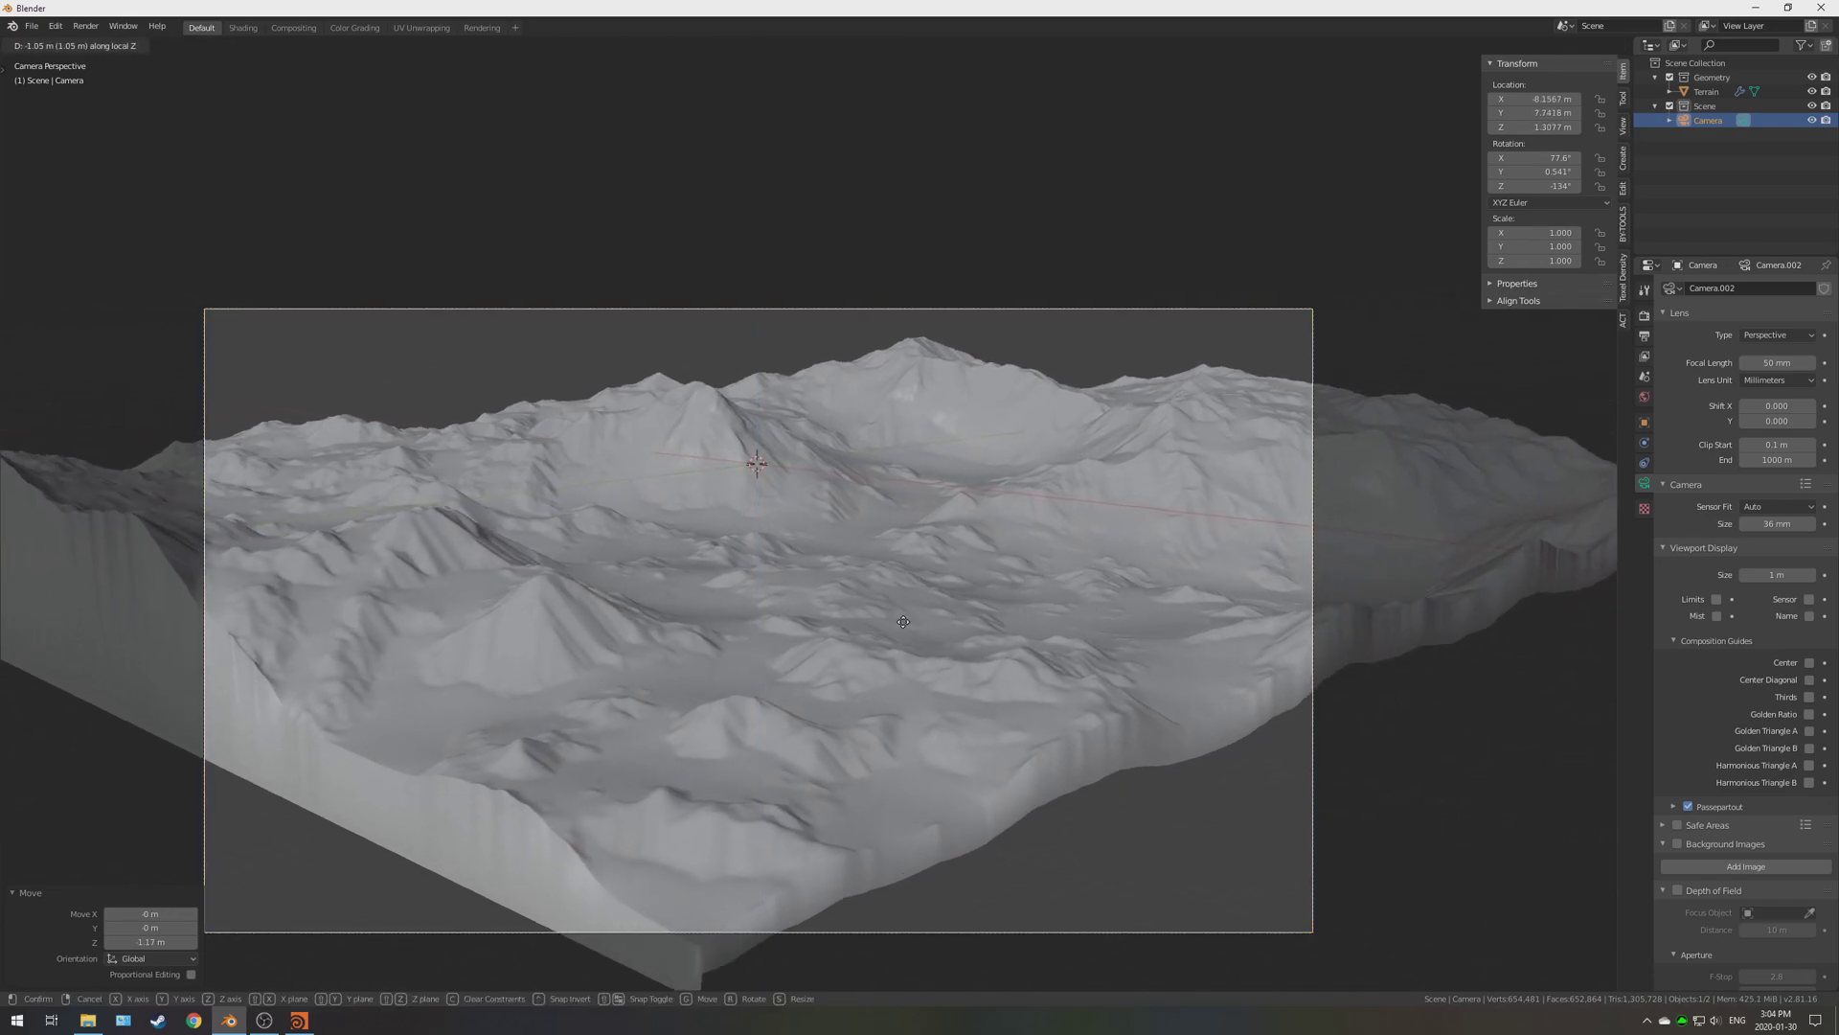
left_click(870, 514)
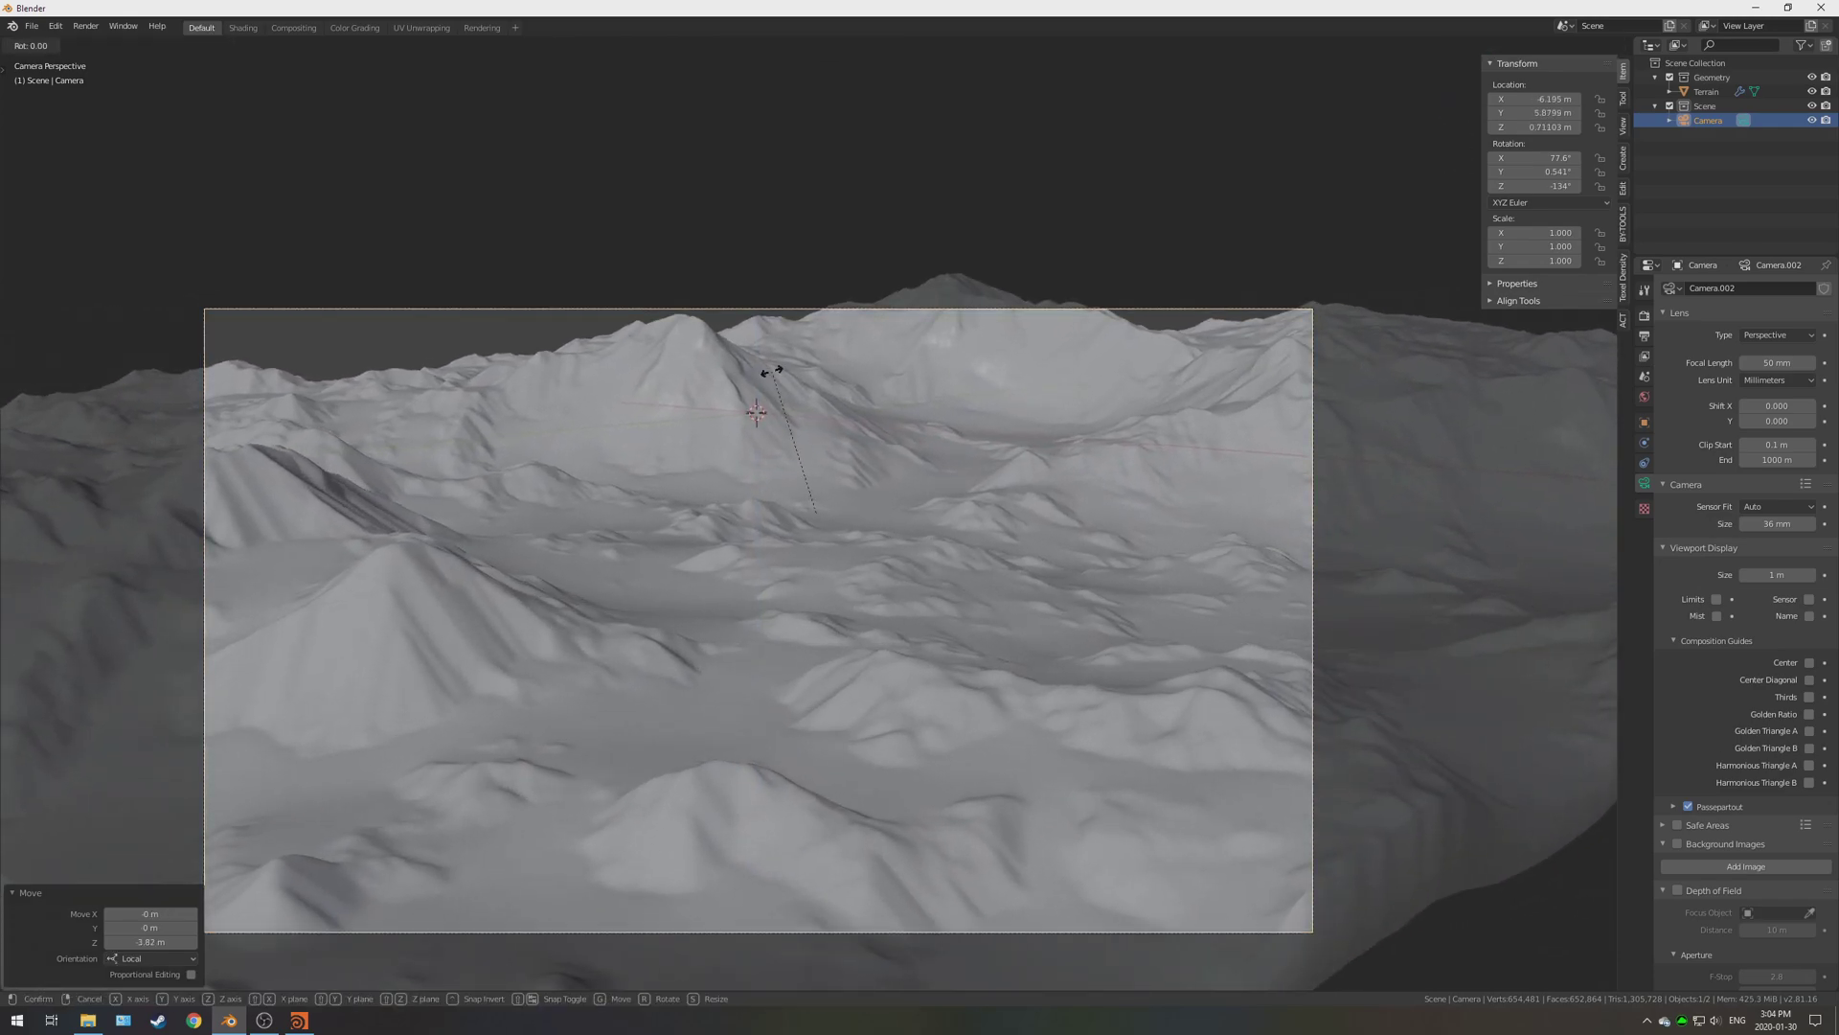
key("r")
key("r")
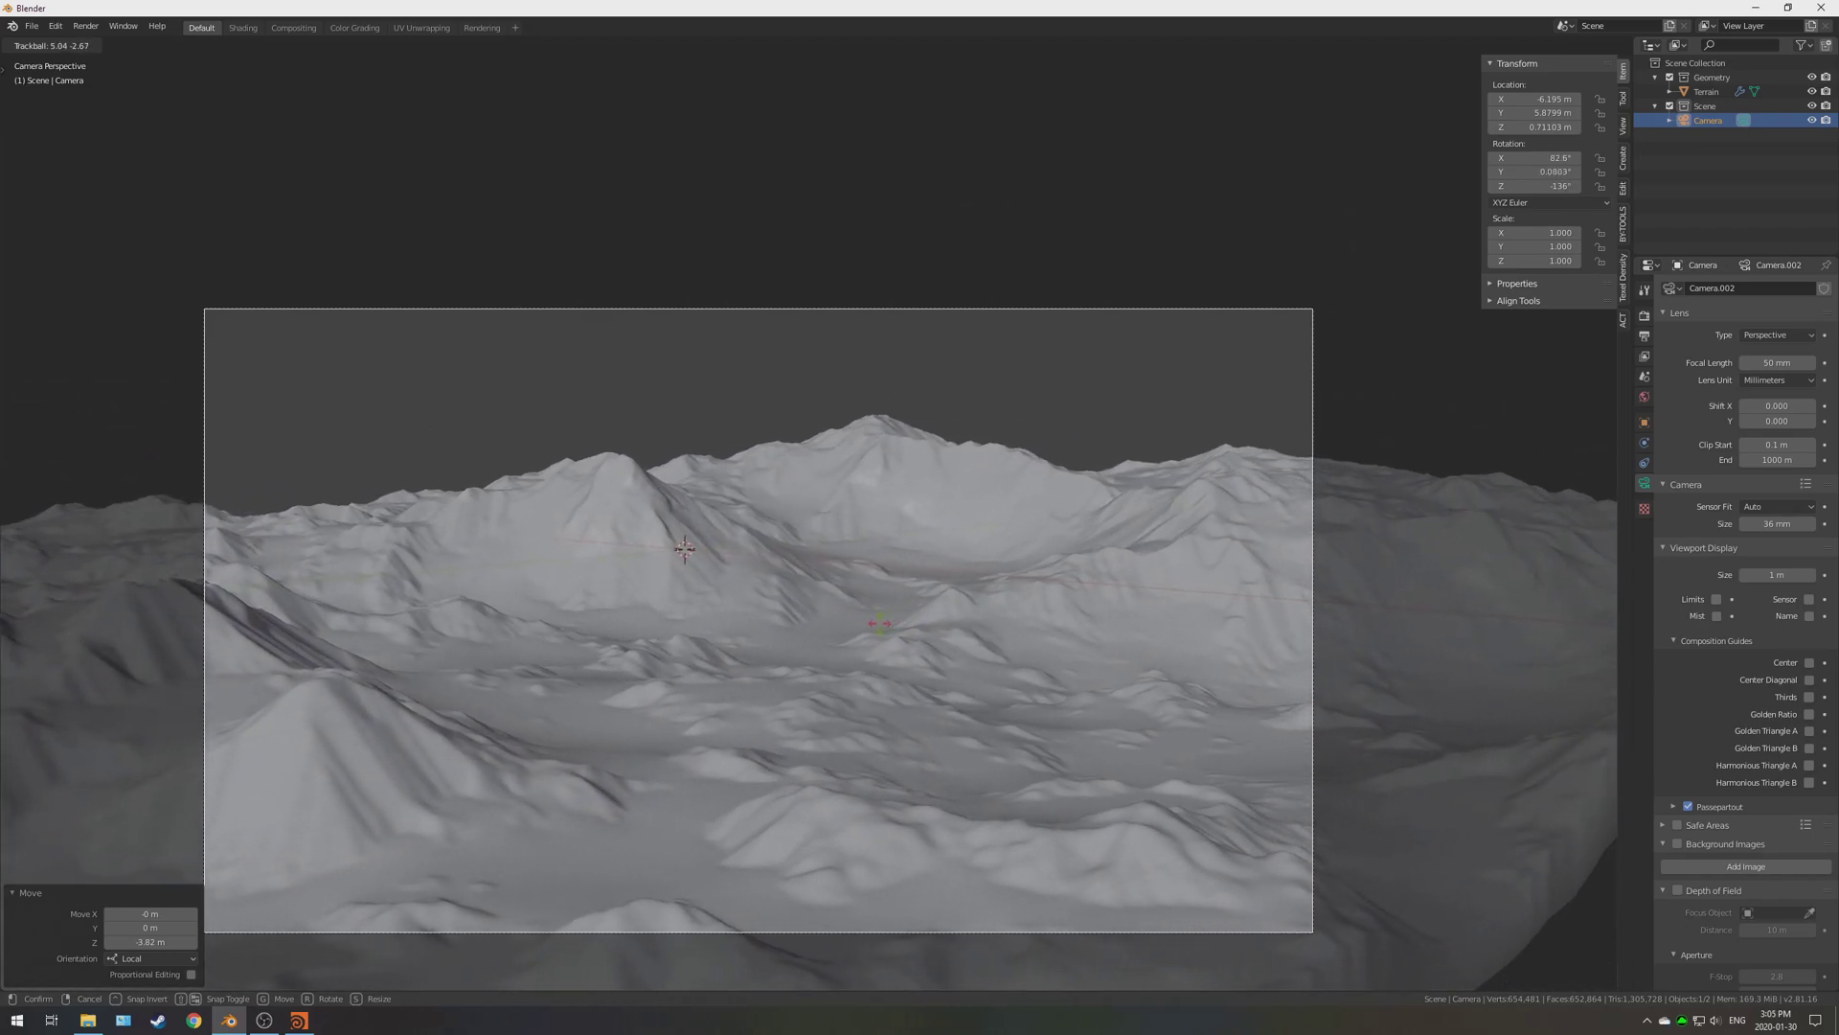
Re-tilt the camera to 84.7° X, 136° Z so the peaks sit near the upper third line.
left_click(638, 491)
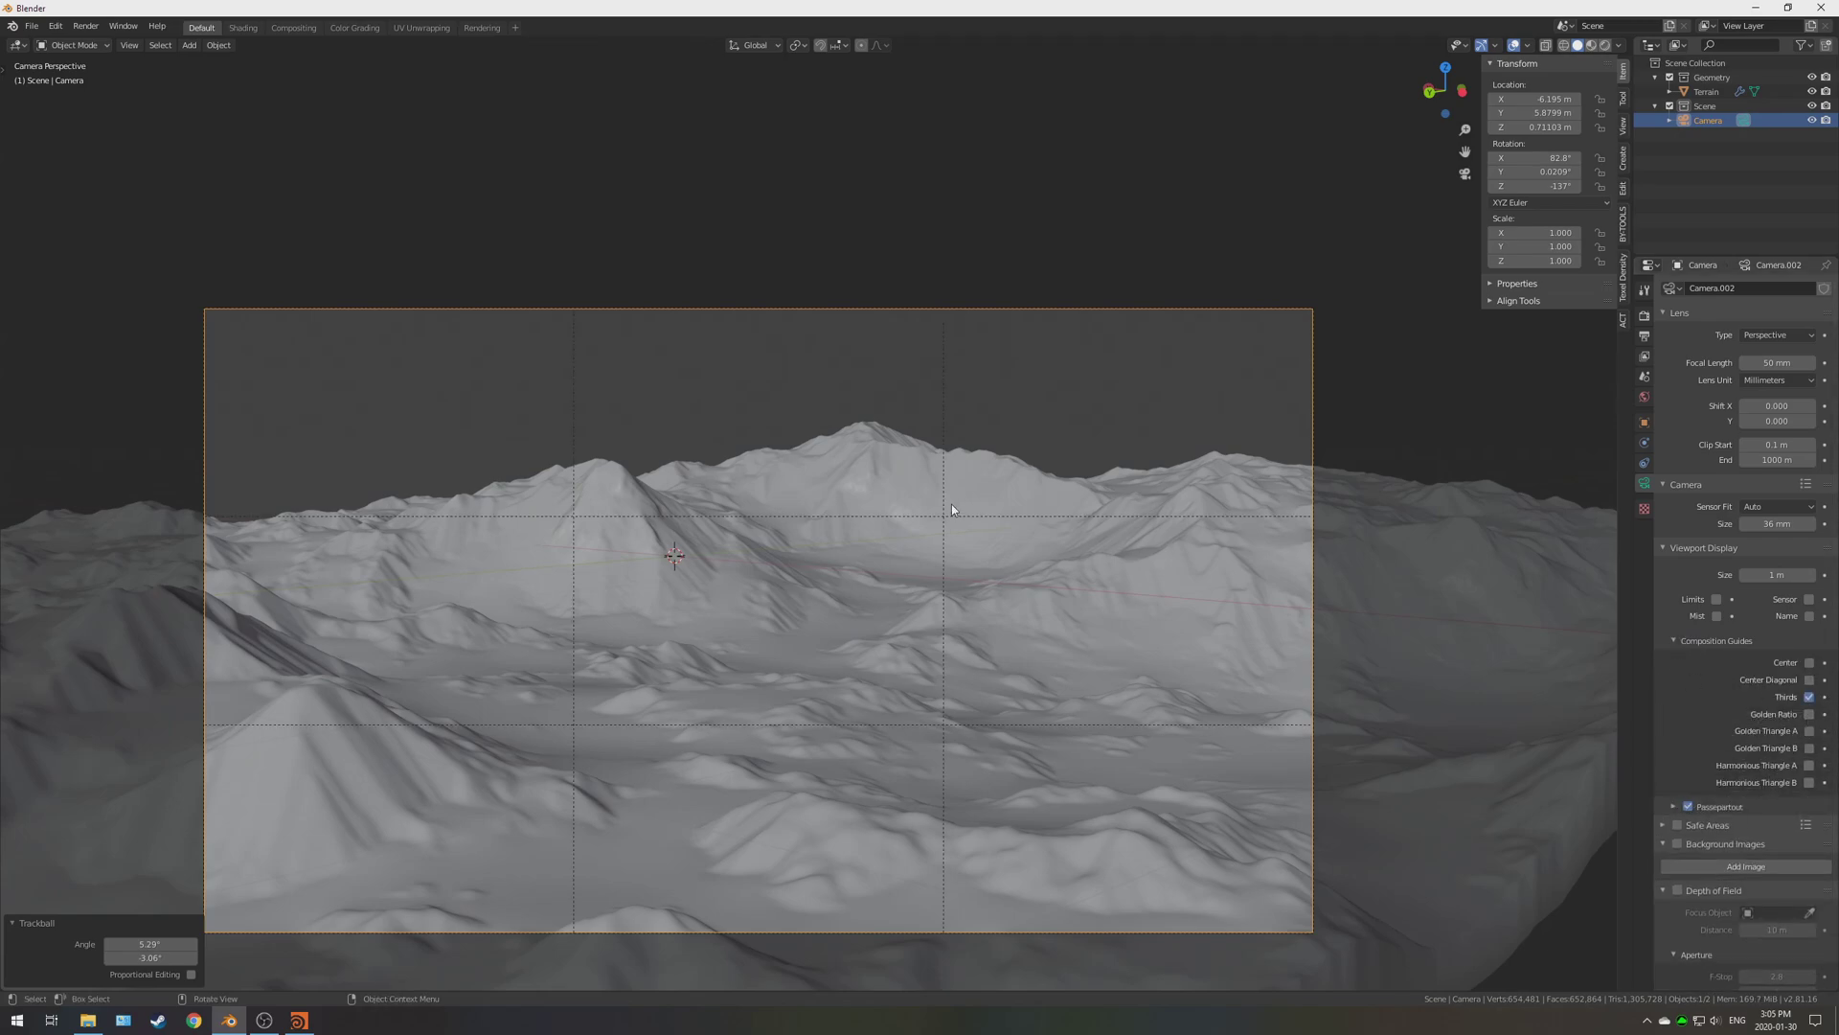
key("r")
key("r")
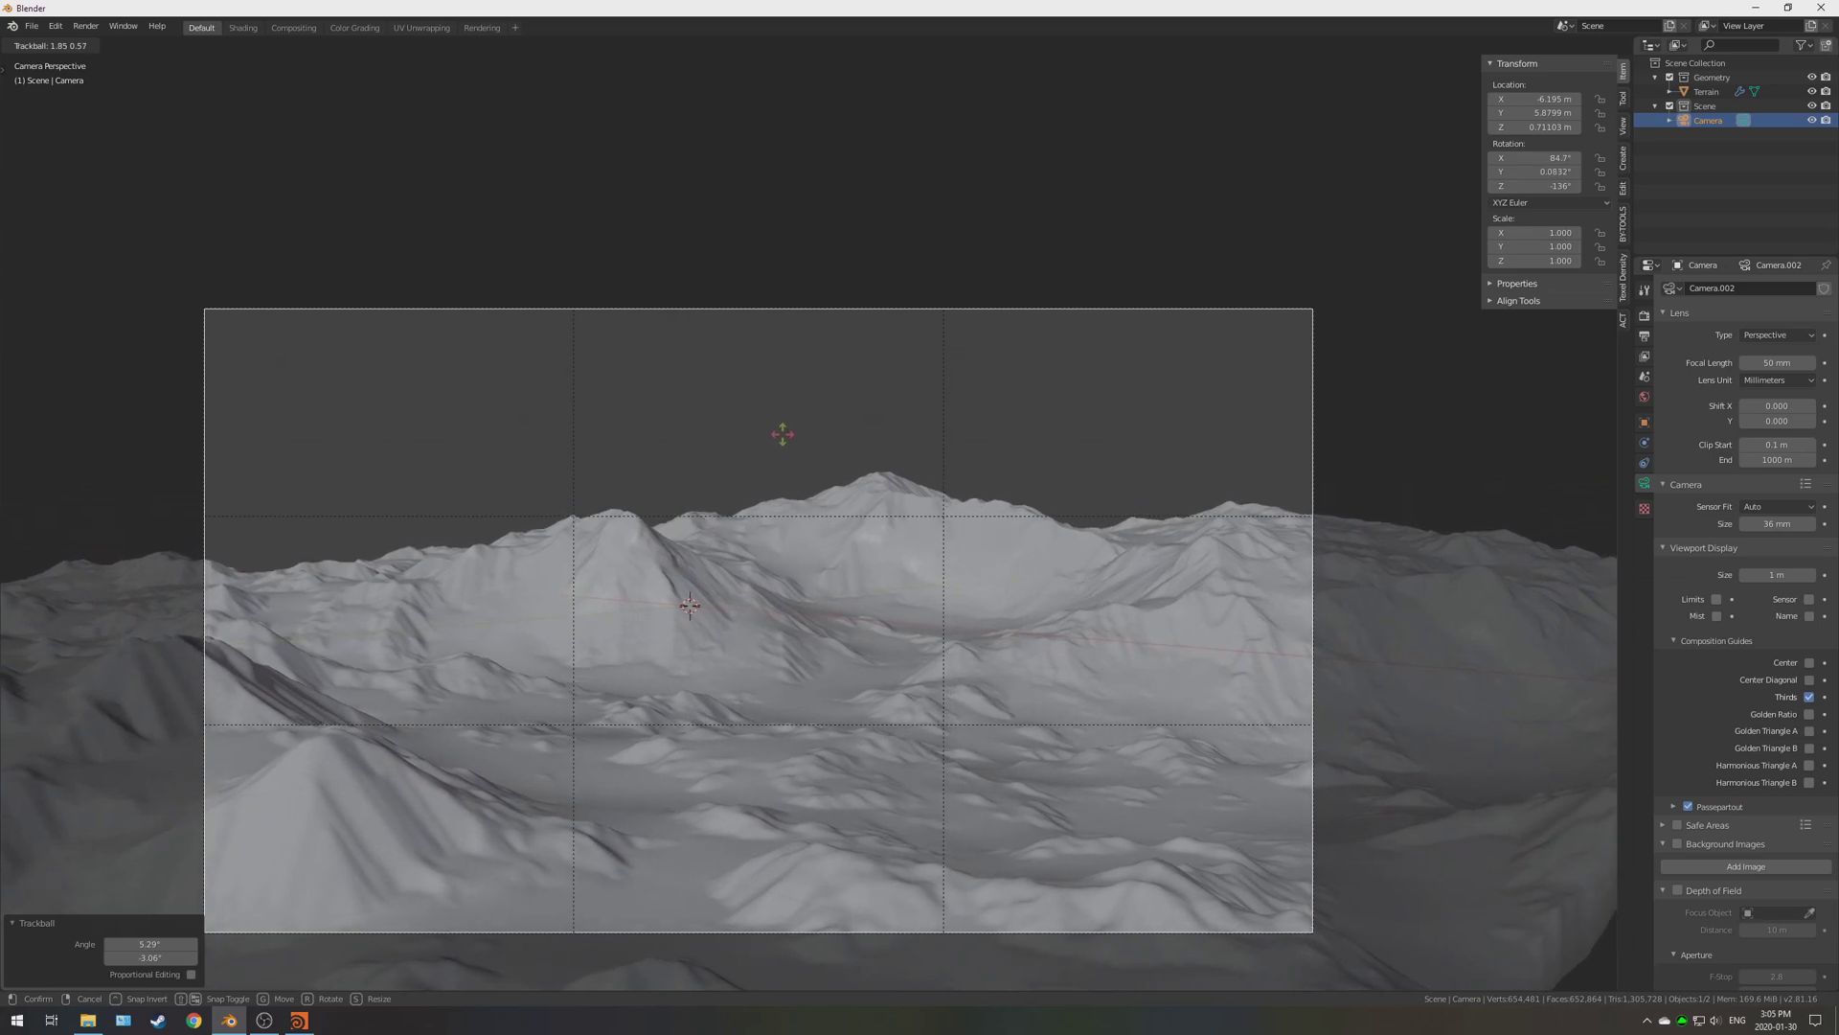
left_click(944, 517)
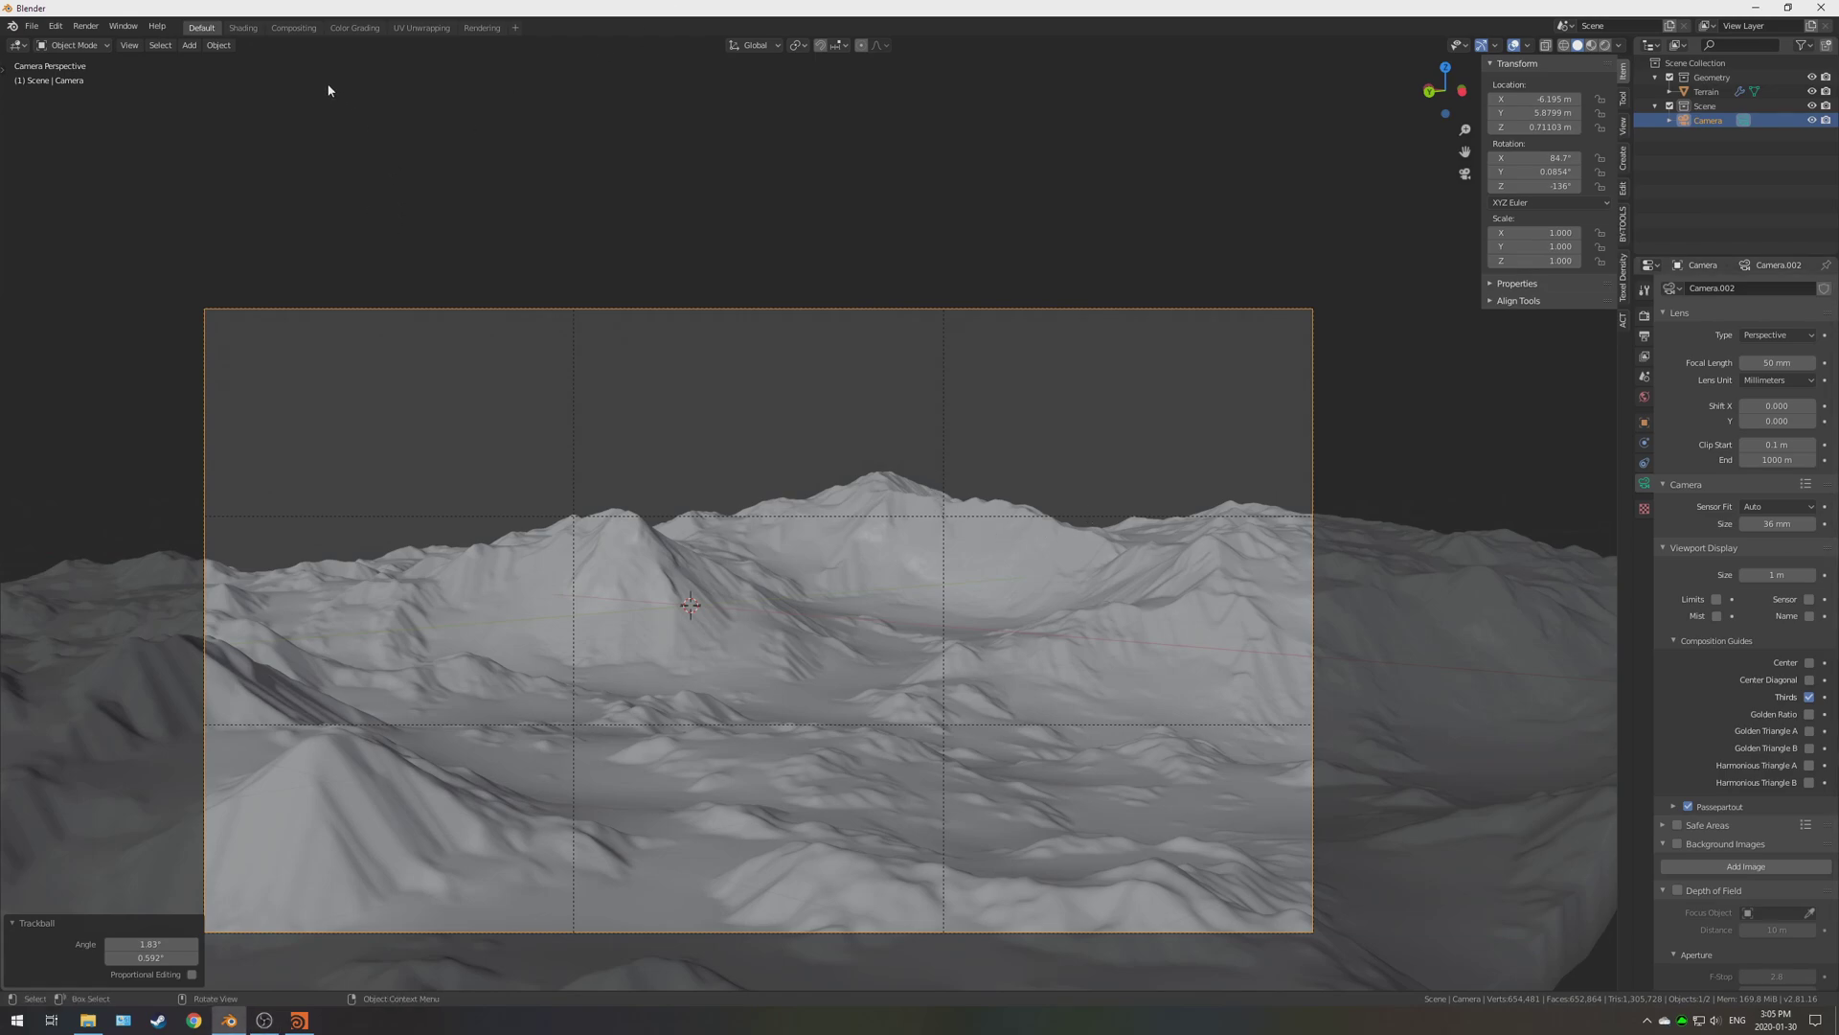
Show the World node tree in the Shading workspace and make room beside the existing nodes.
left_click(242, 26)
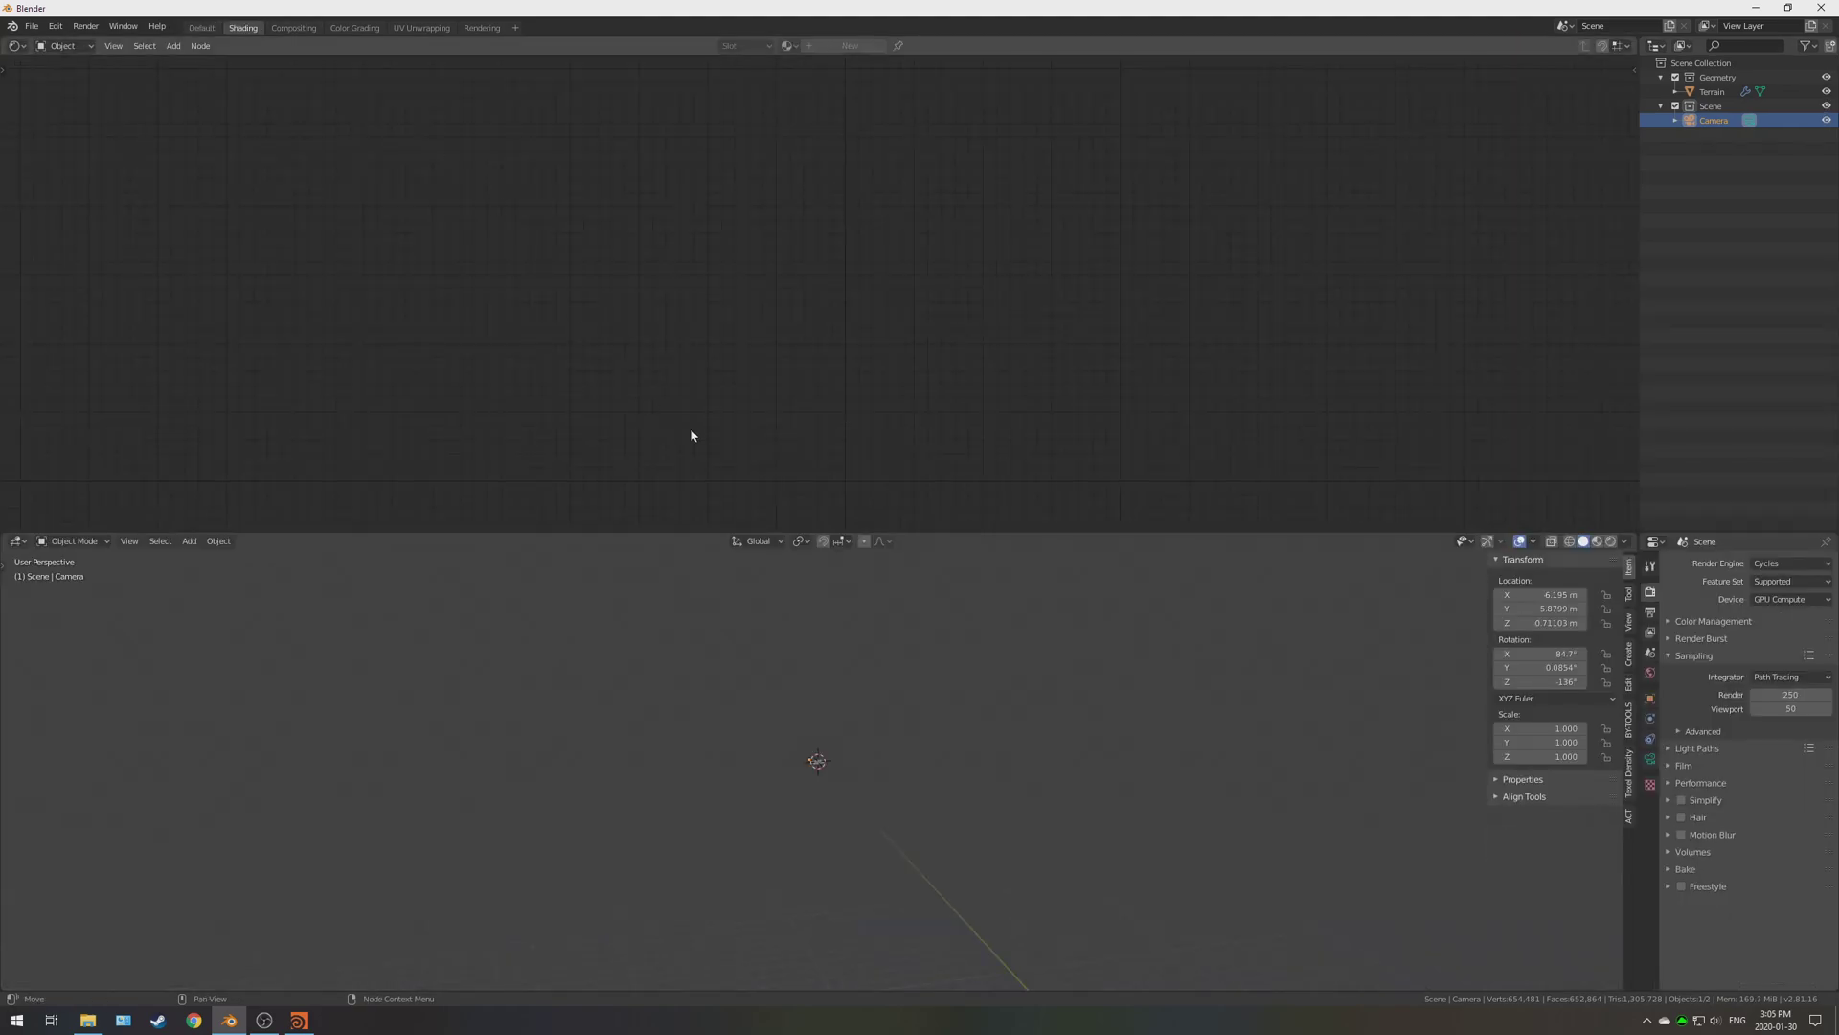
left_click(62, 45)
left_click(63, 81)
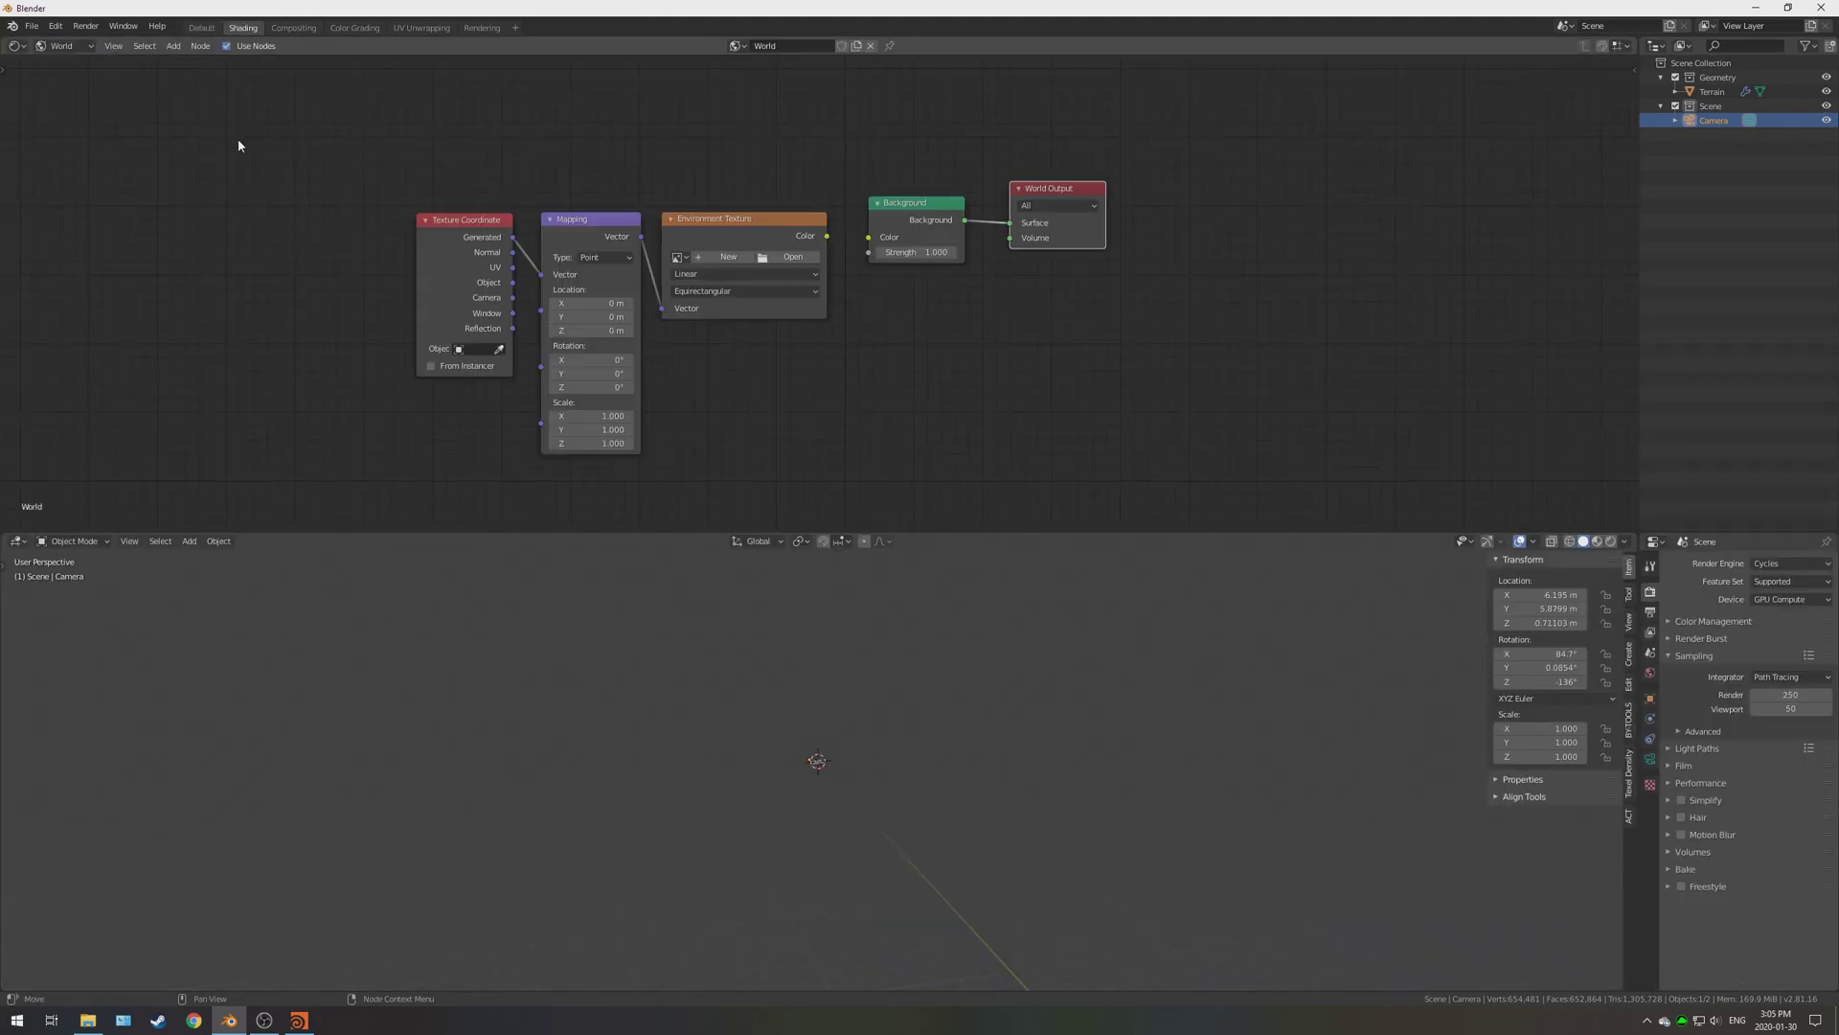
left_click_drag(358, 492, 560, 273)
left_click(412, 222)
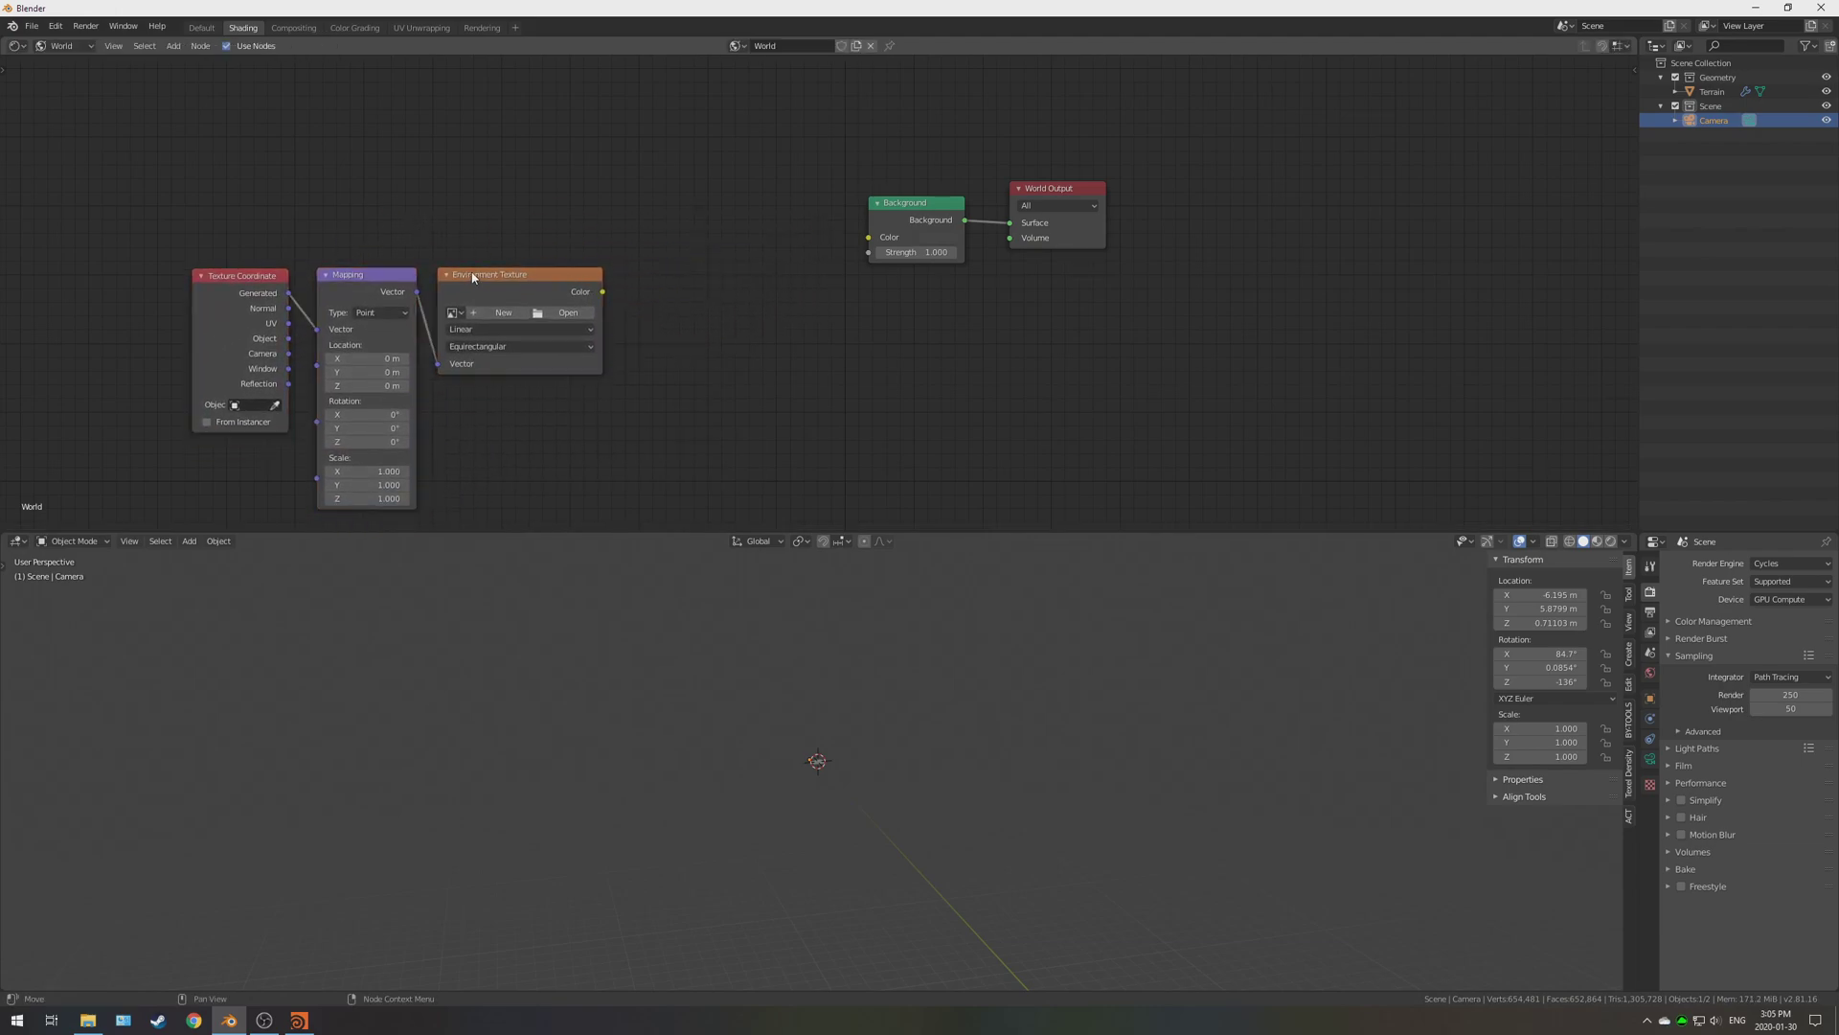
middle_click_drag(583, 177, 739, 249)
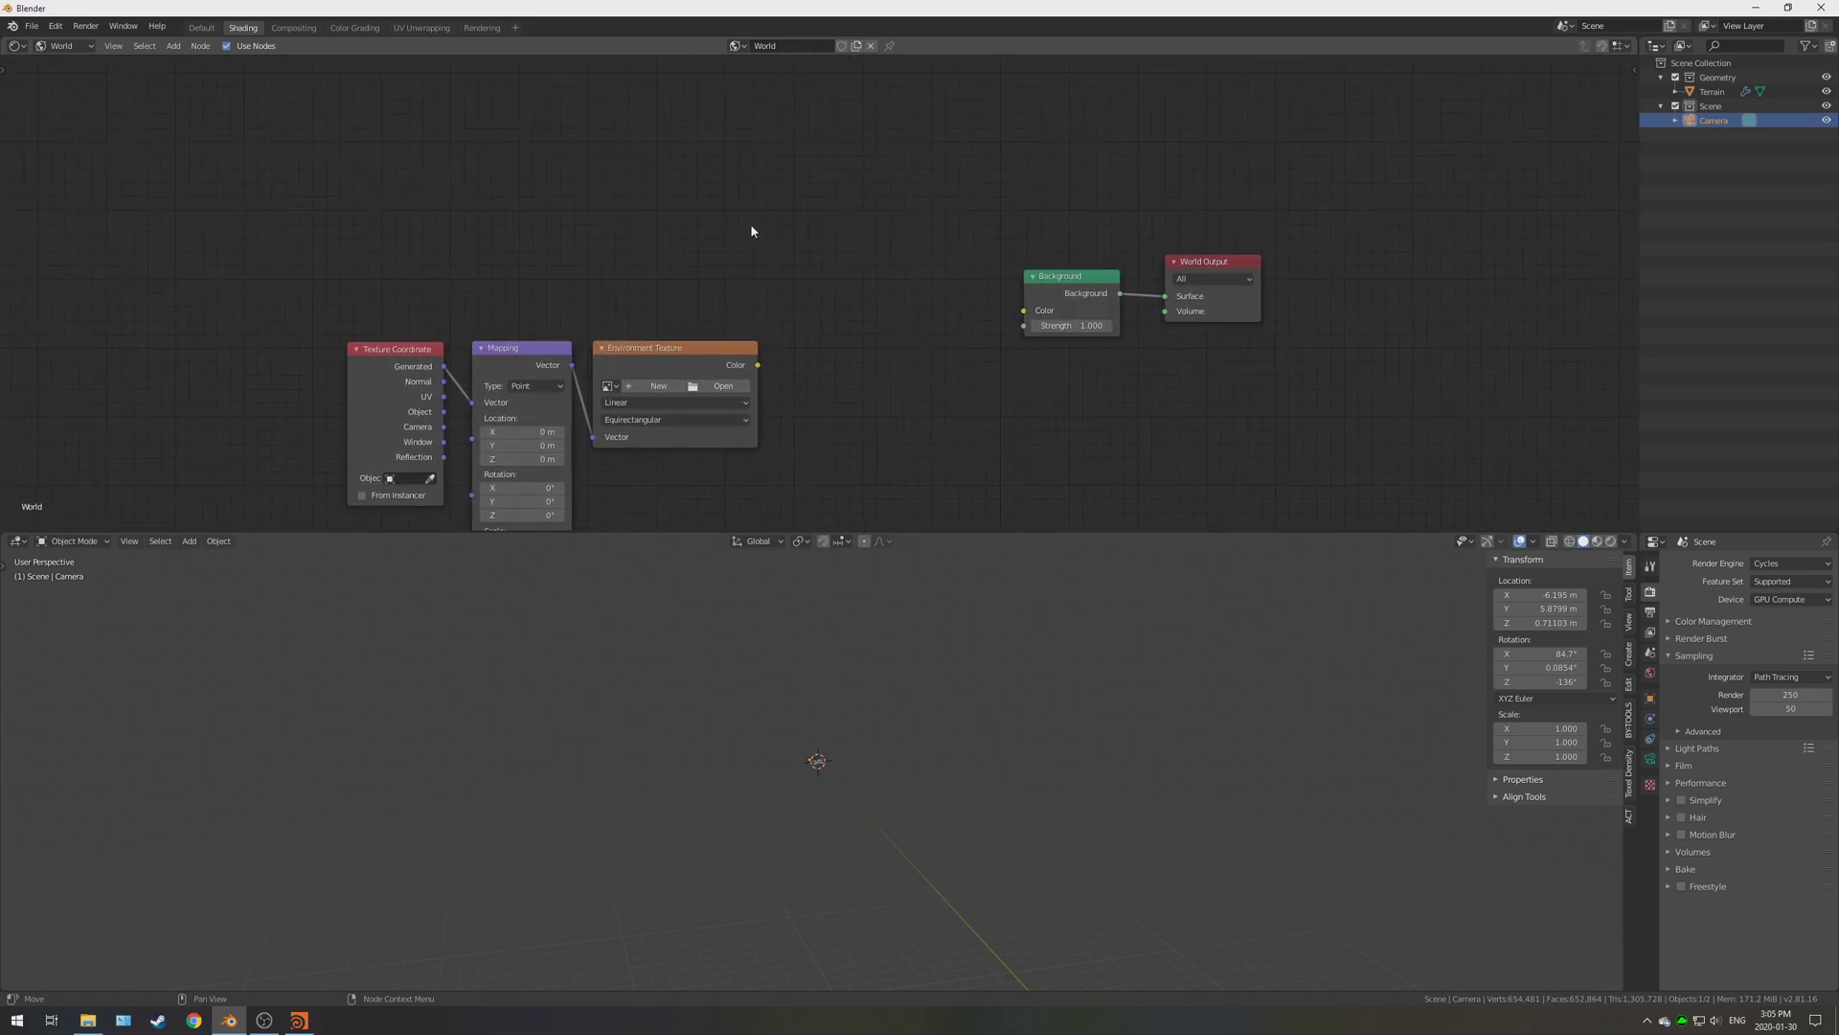
Add a Sky Texture node and connect its Color to the Background Color input.
key("shift+a")
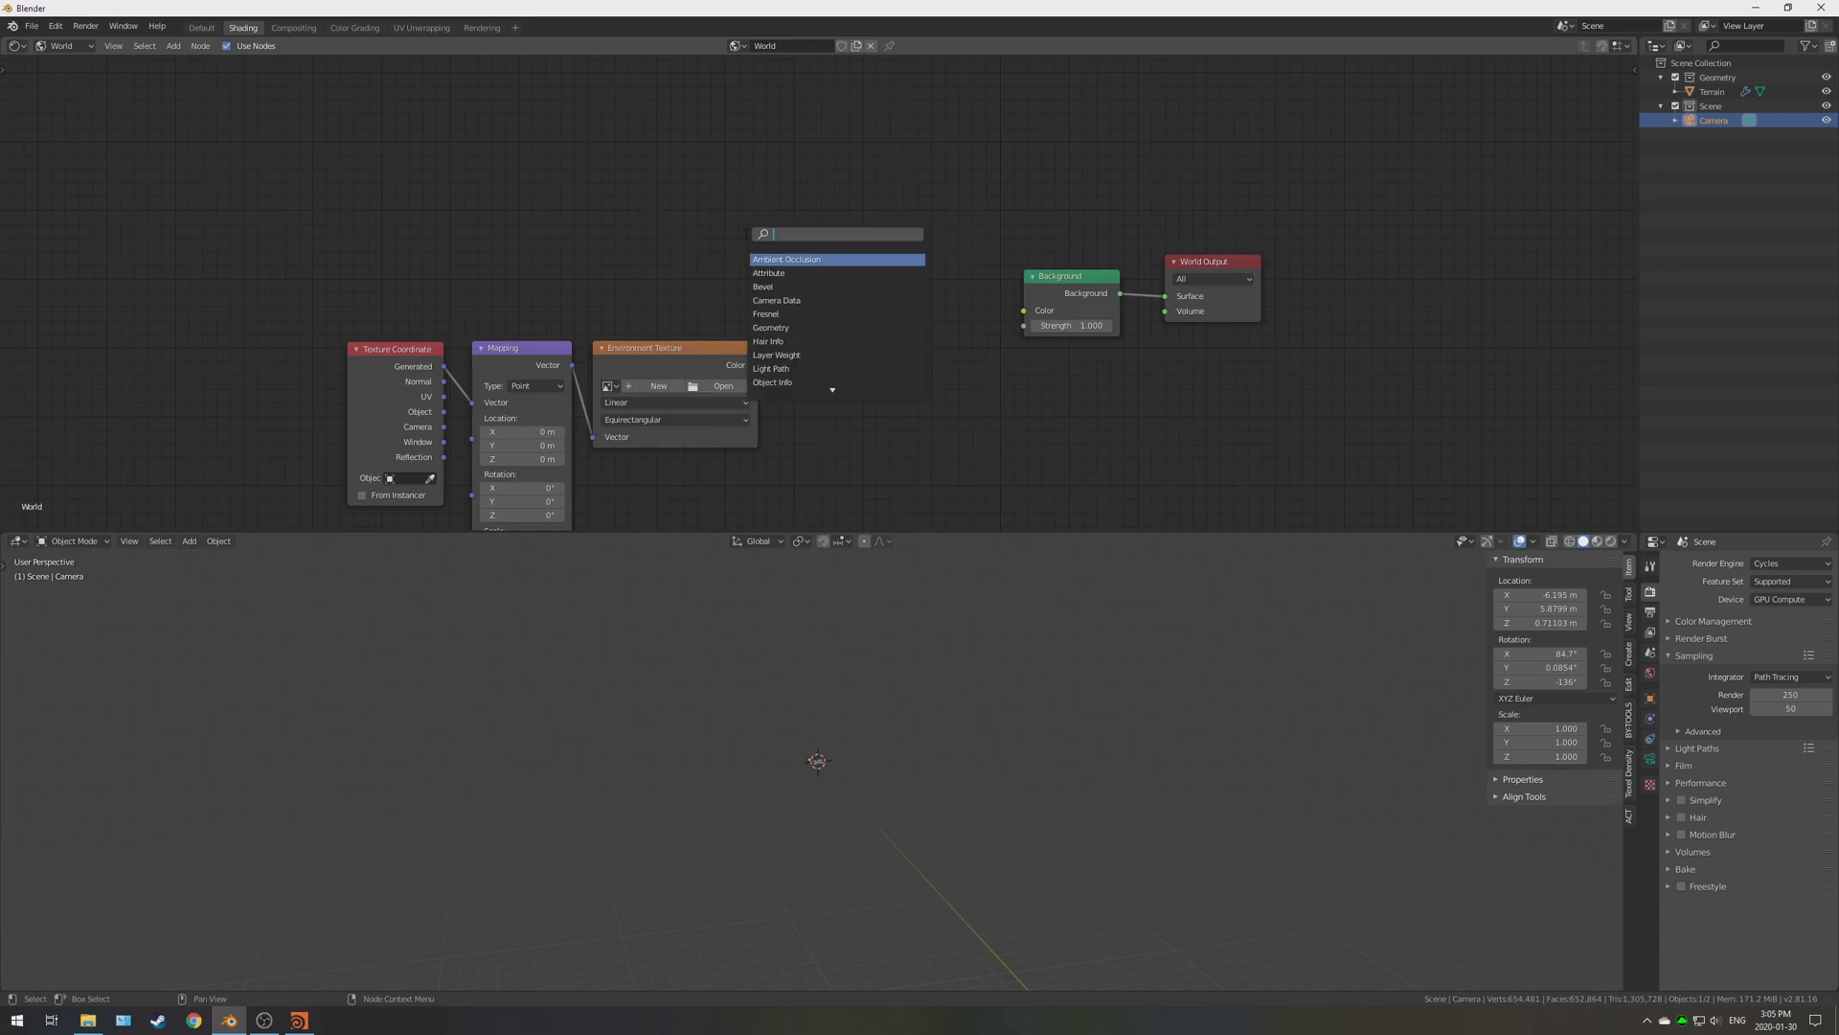
type("sky")
left_click(782, 260)
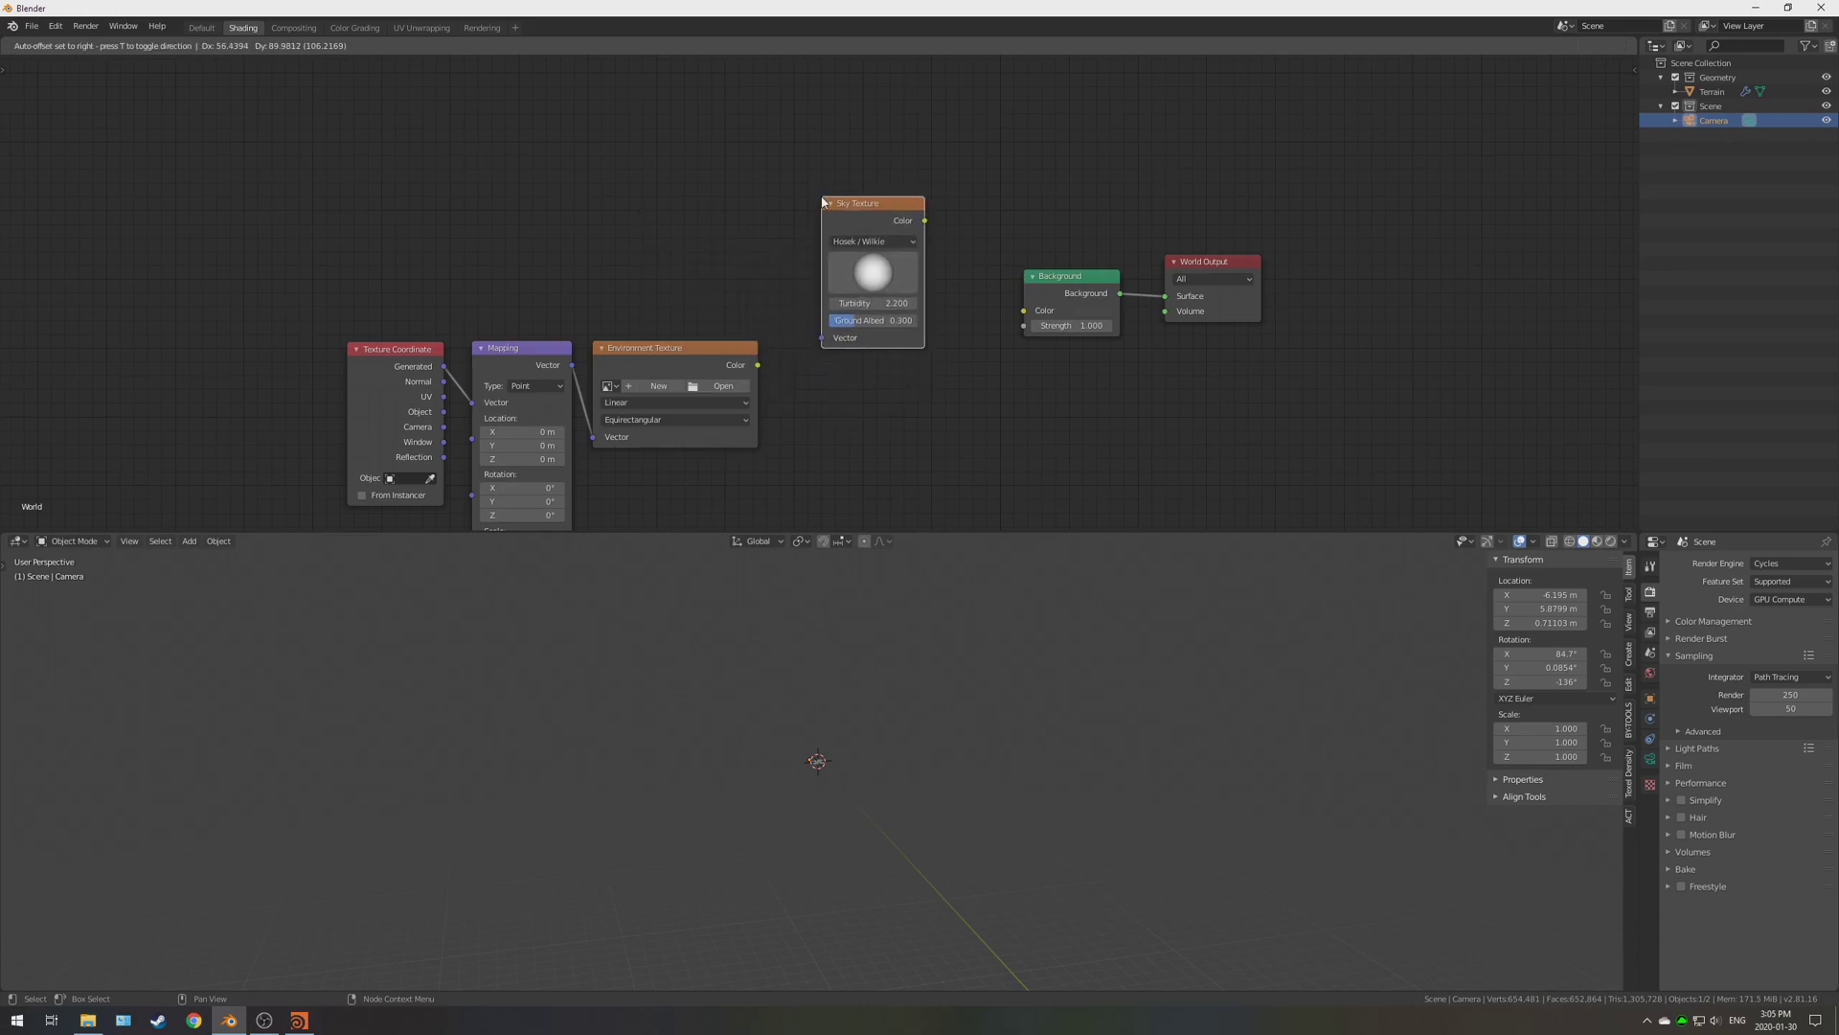
left_click_drag(925, 222, 1025, 312)
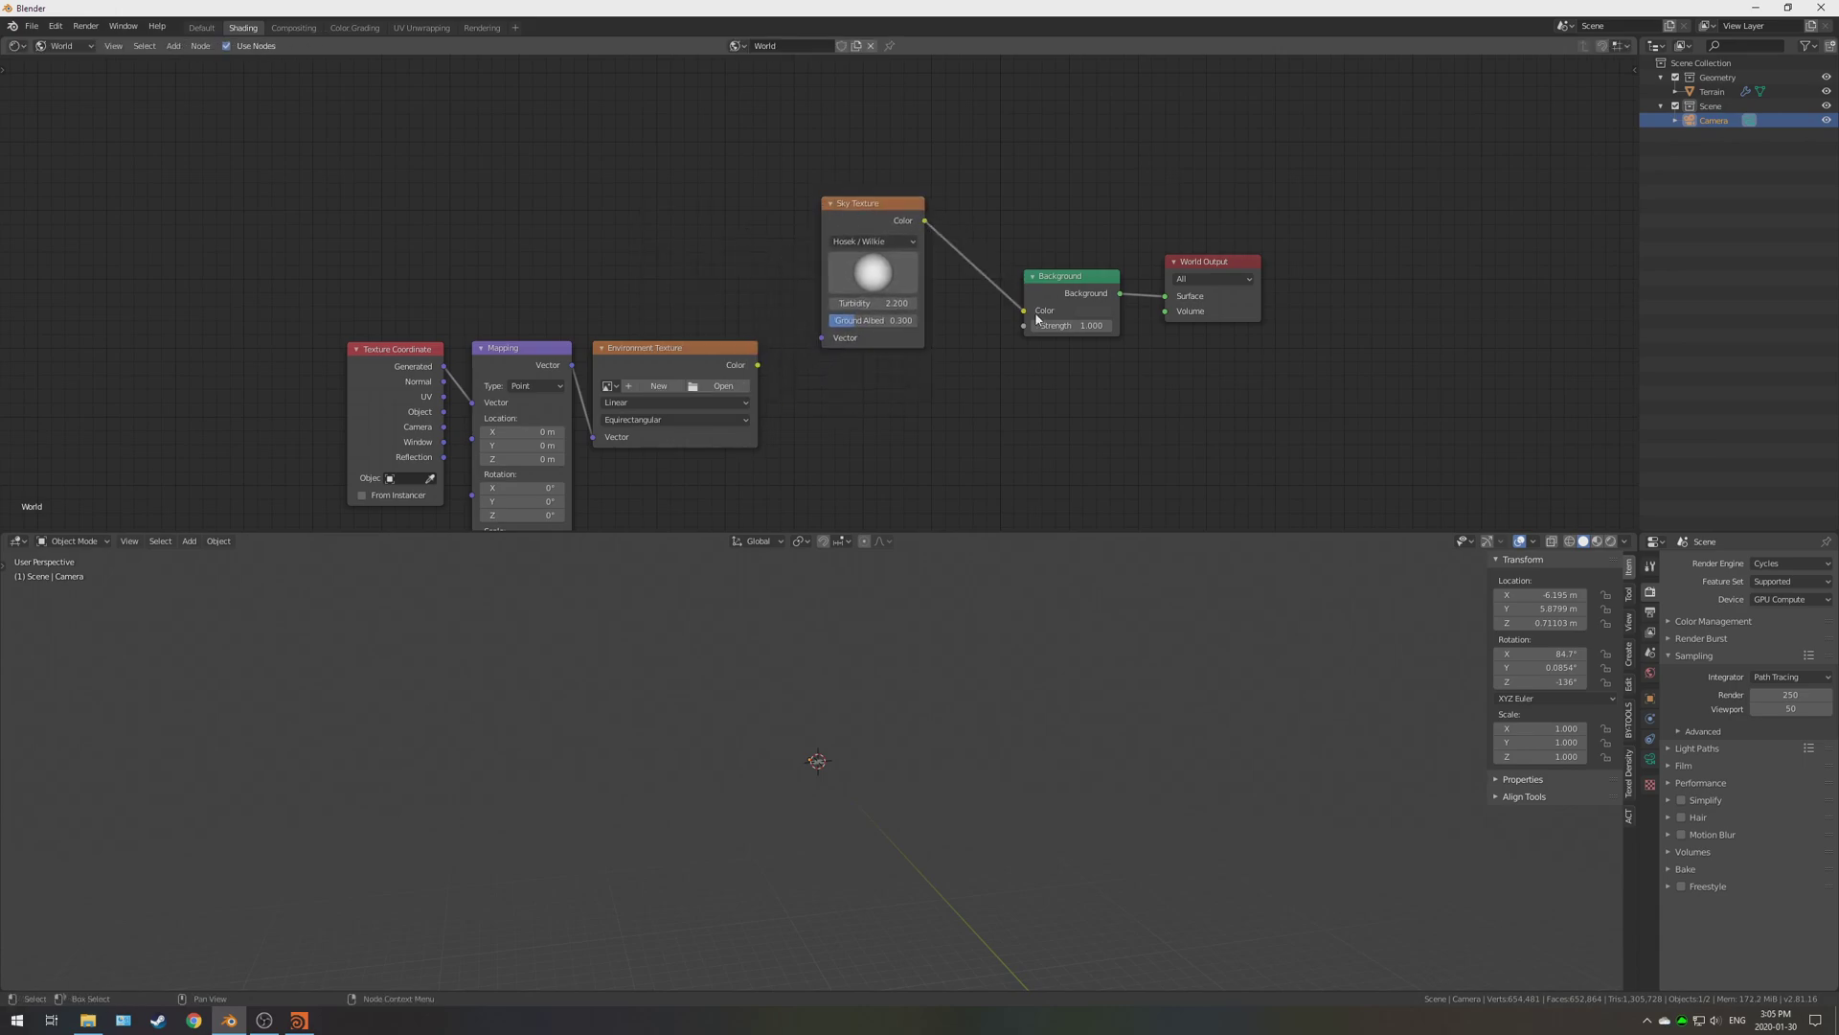
In the Default layout, preview the sky-lit terrain in rendered shading, then return to solid.
left_click(203, 27)
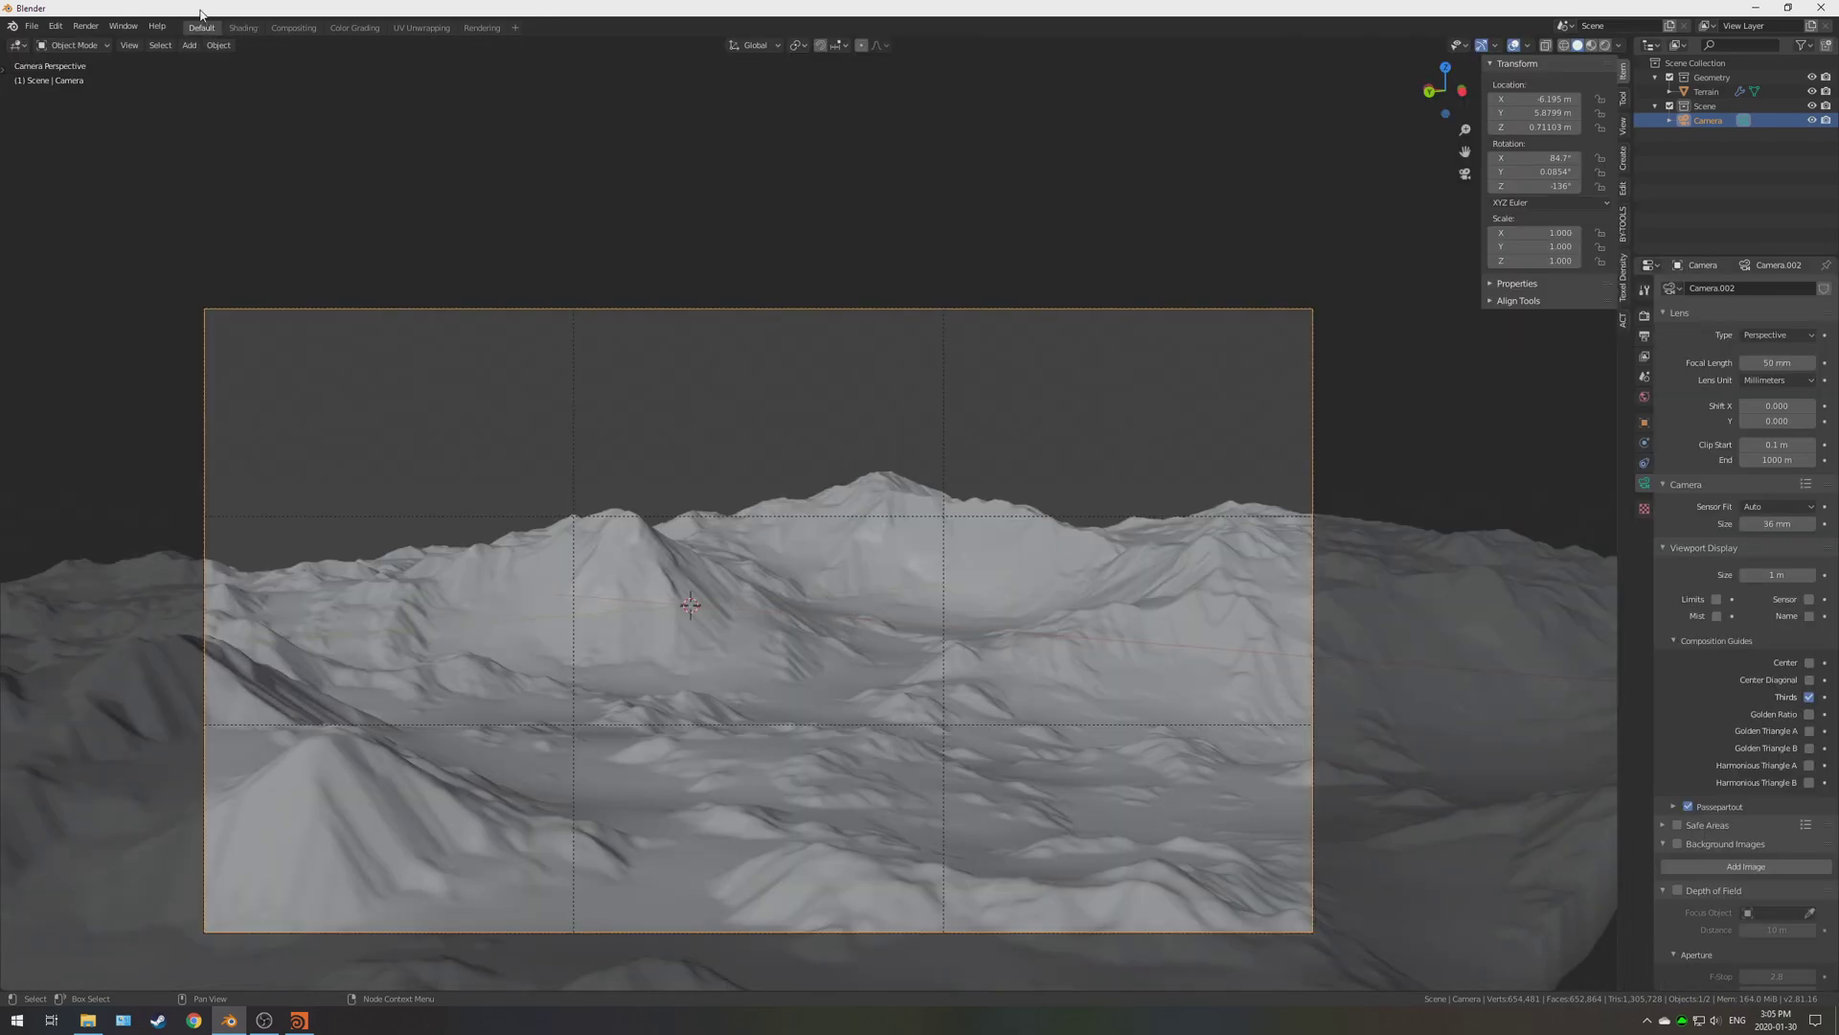
key("z")
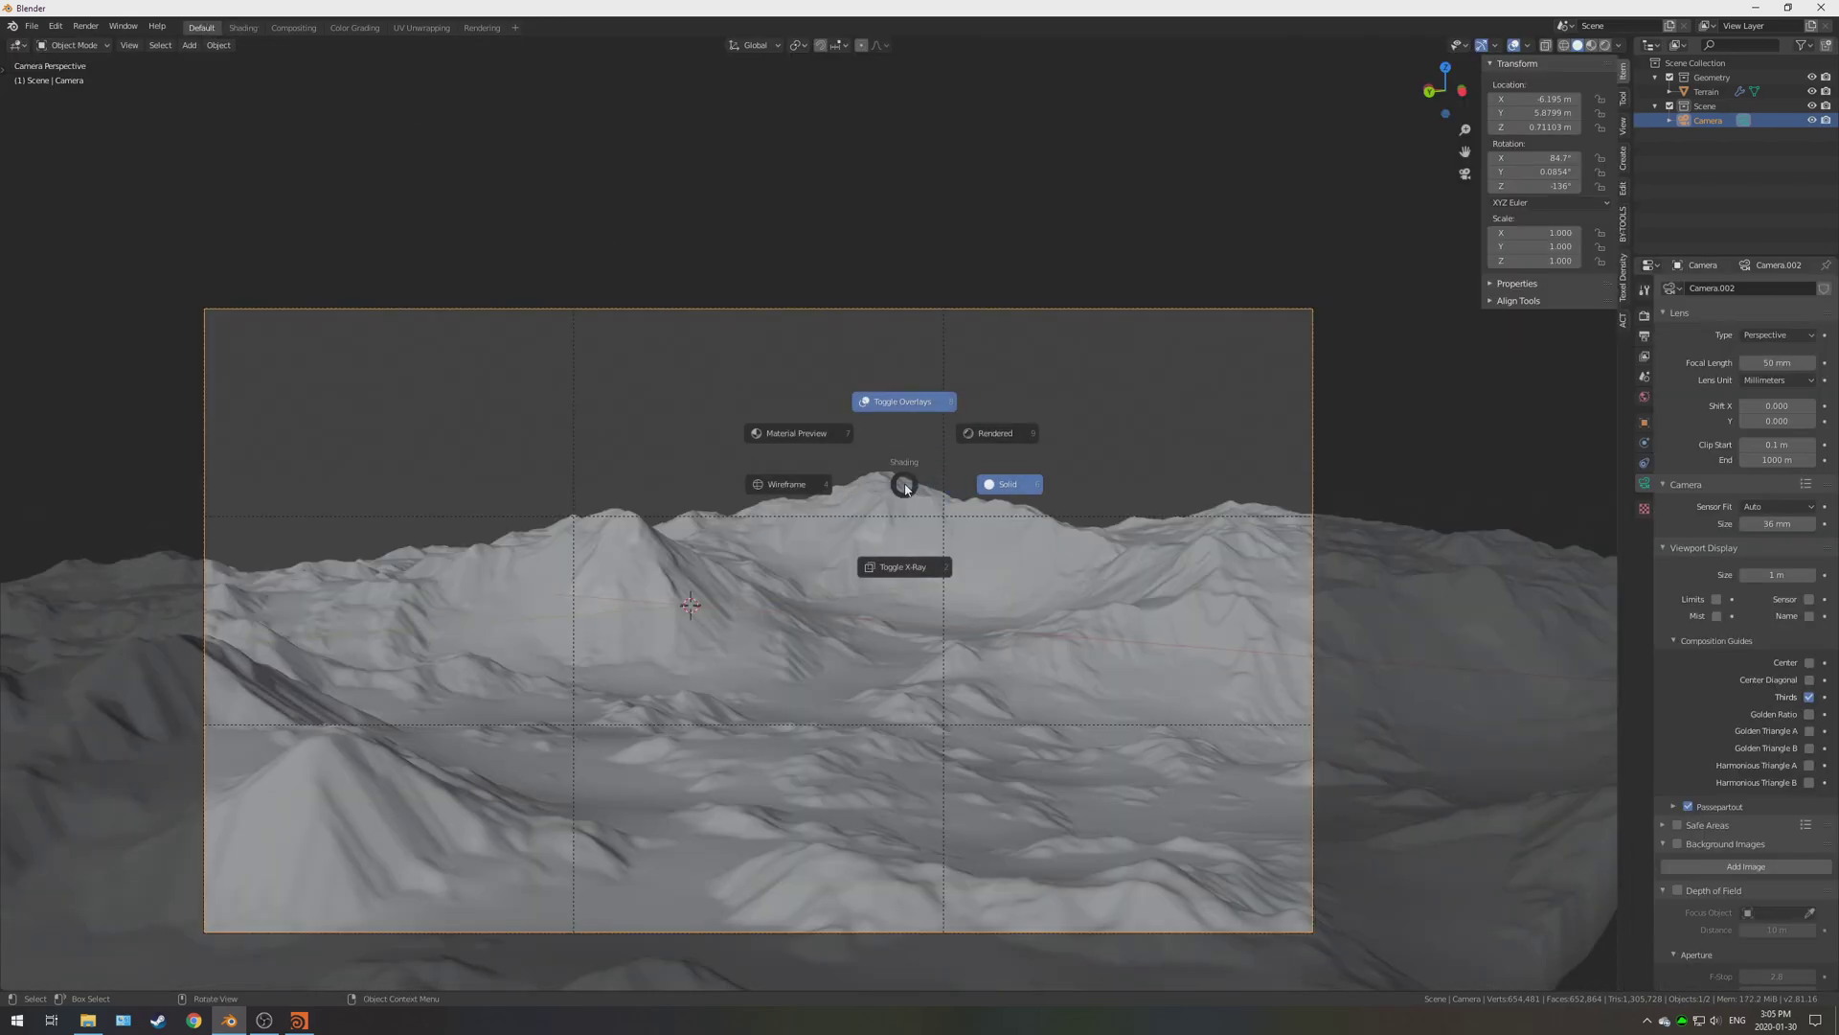
left_click(996, 434)
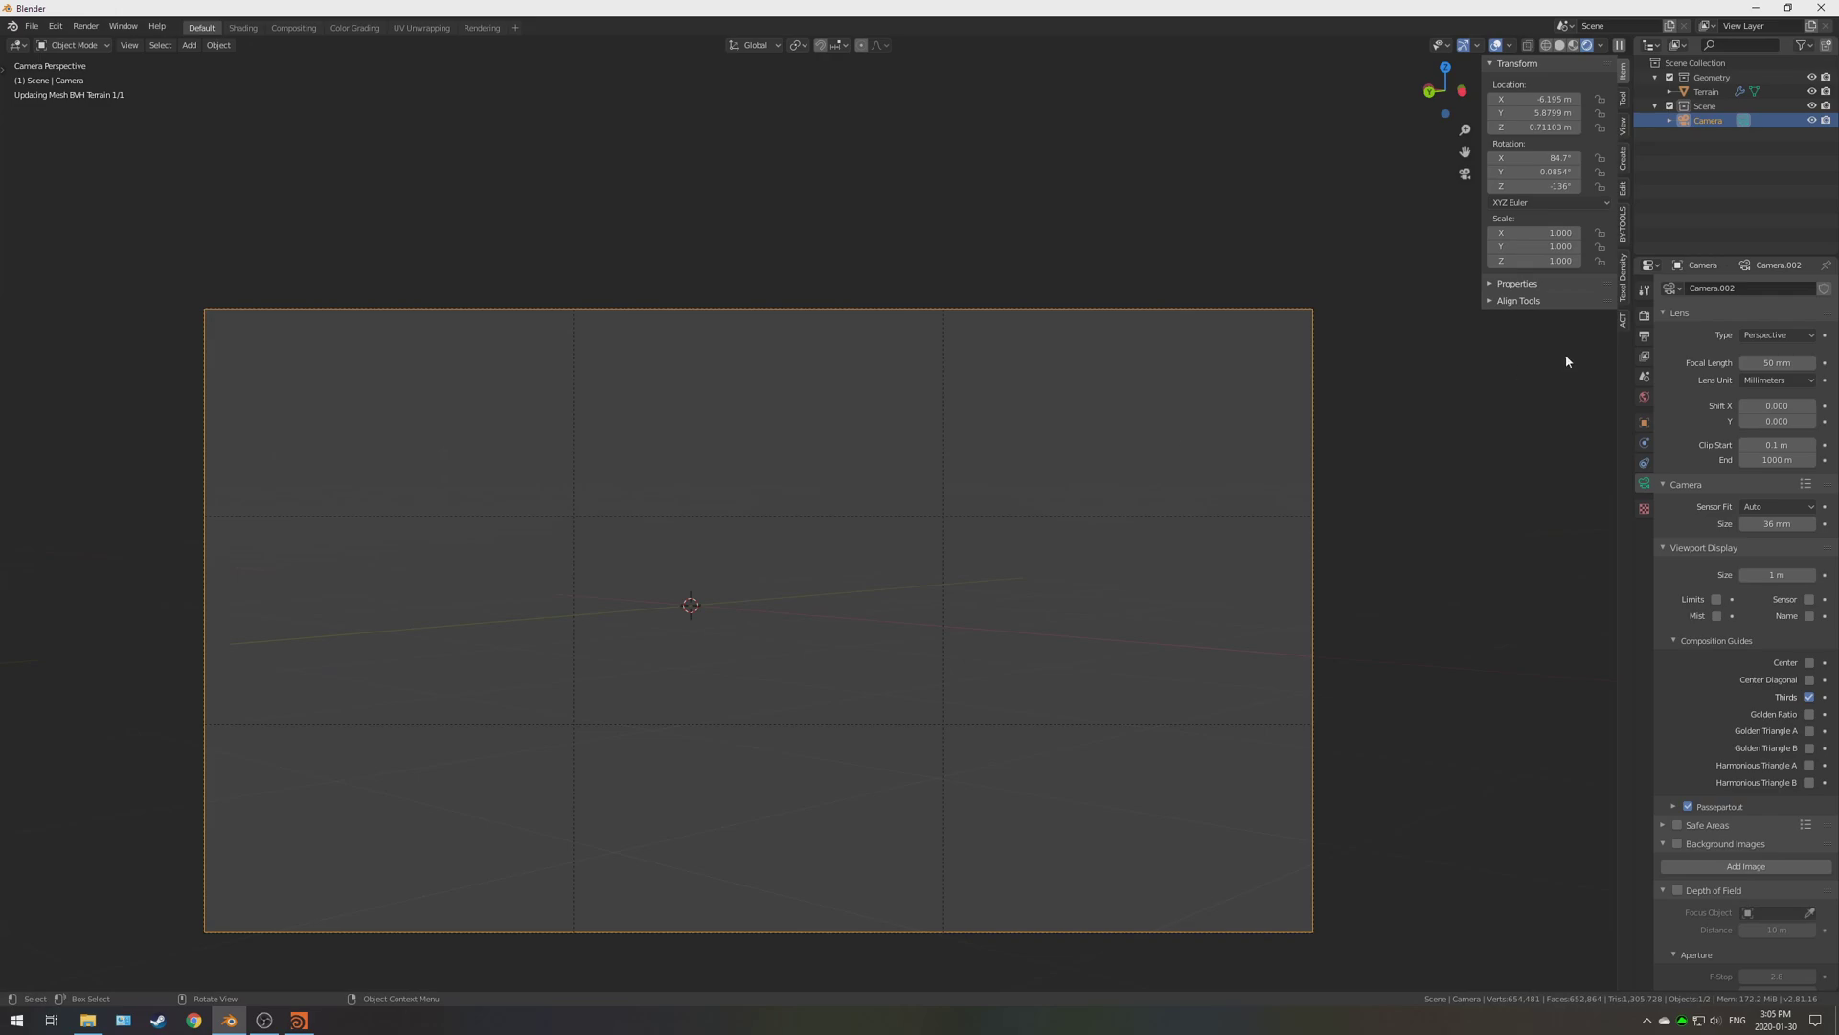
left_click(1644, 315)
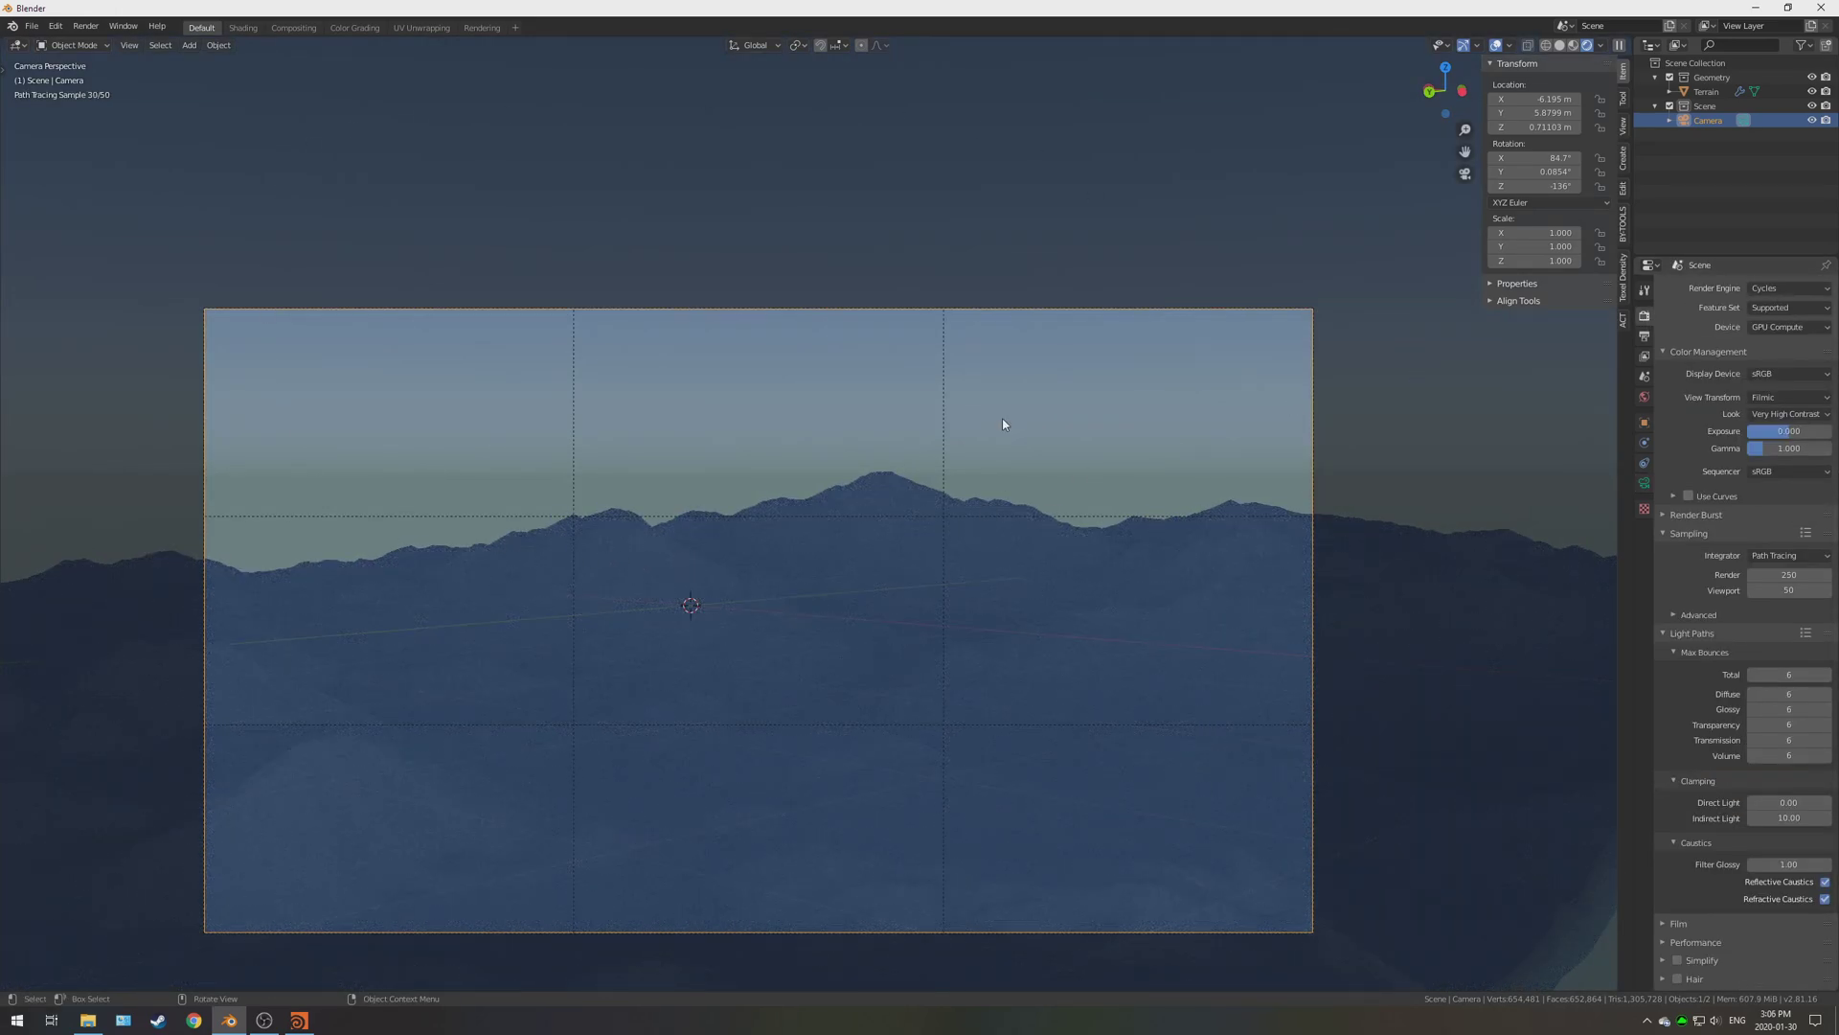
key("z")
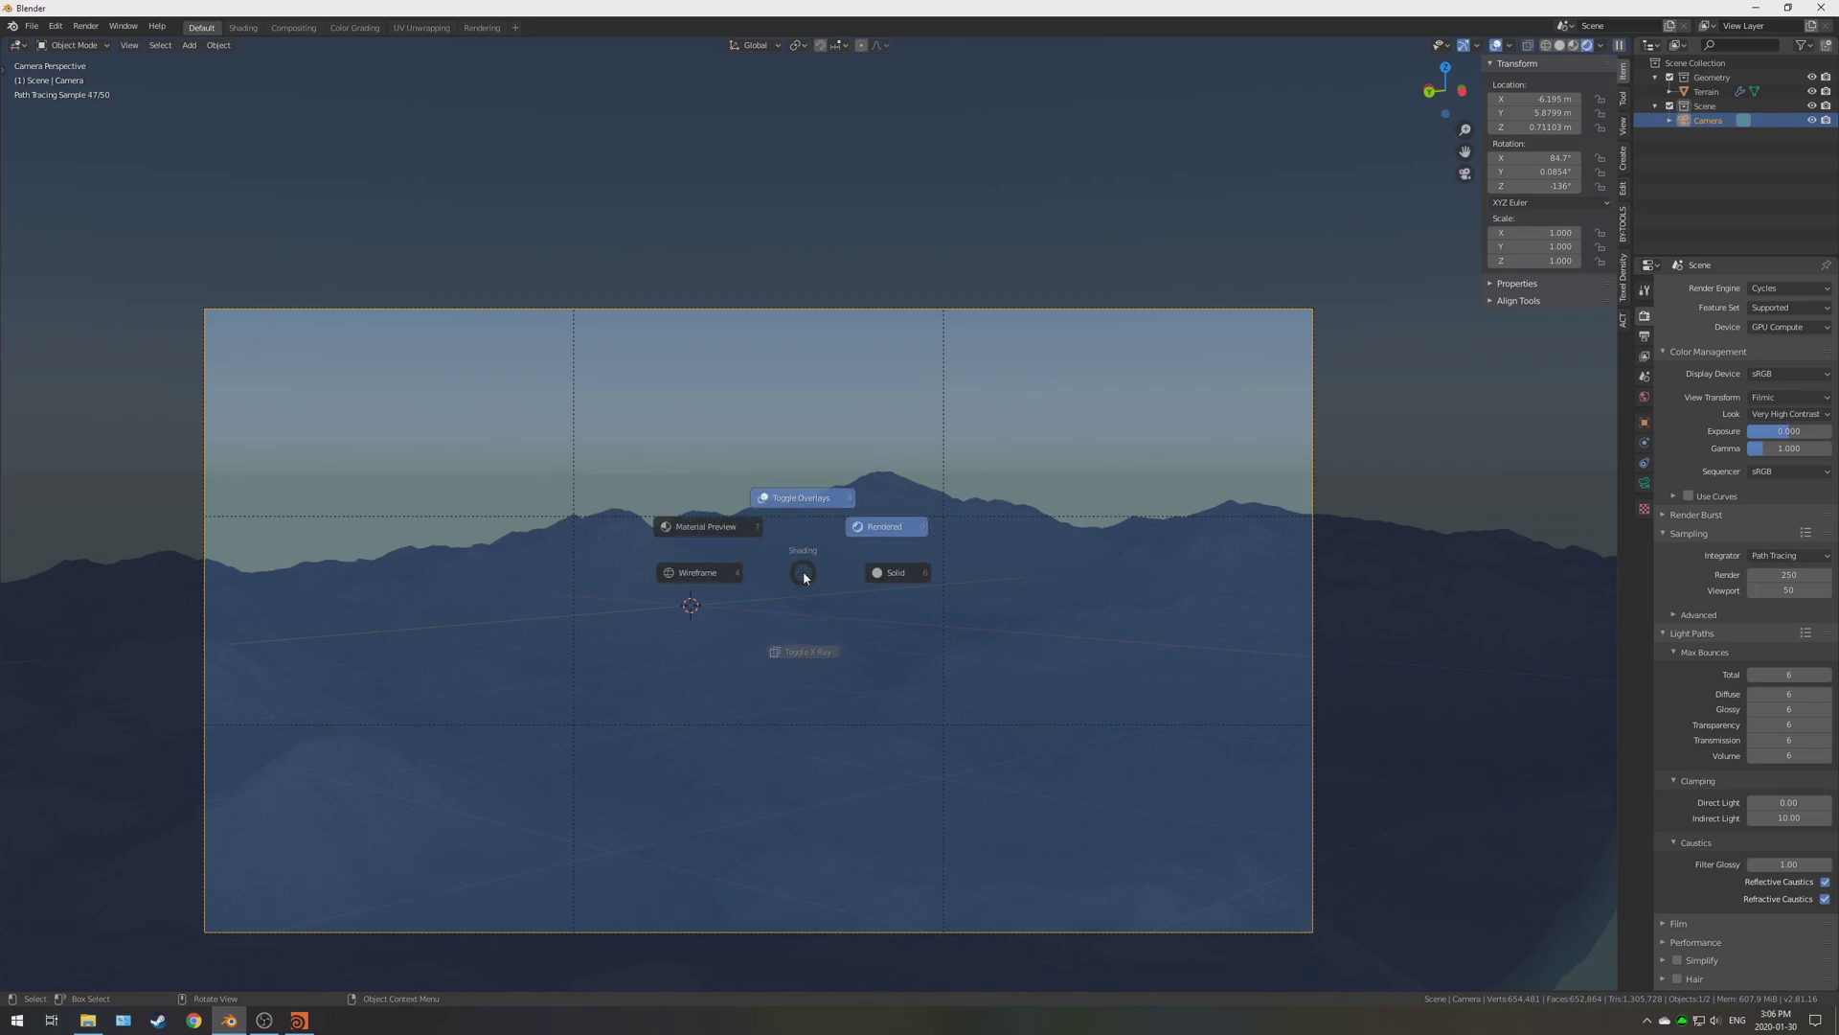
left_click(933, 572)
Add a Sun light and tilt it to 36.4° from the front view.
key("shift+a")
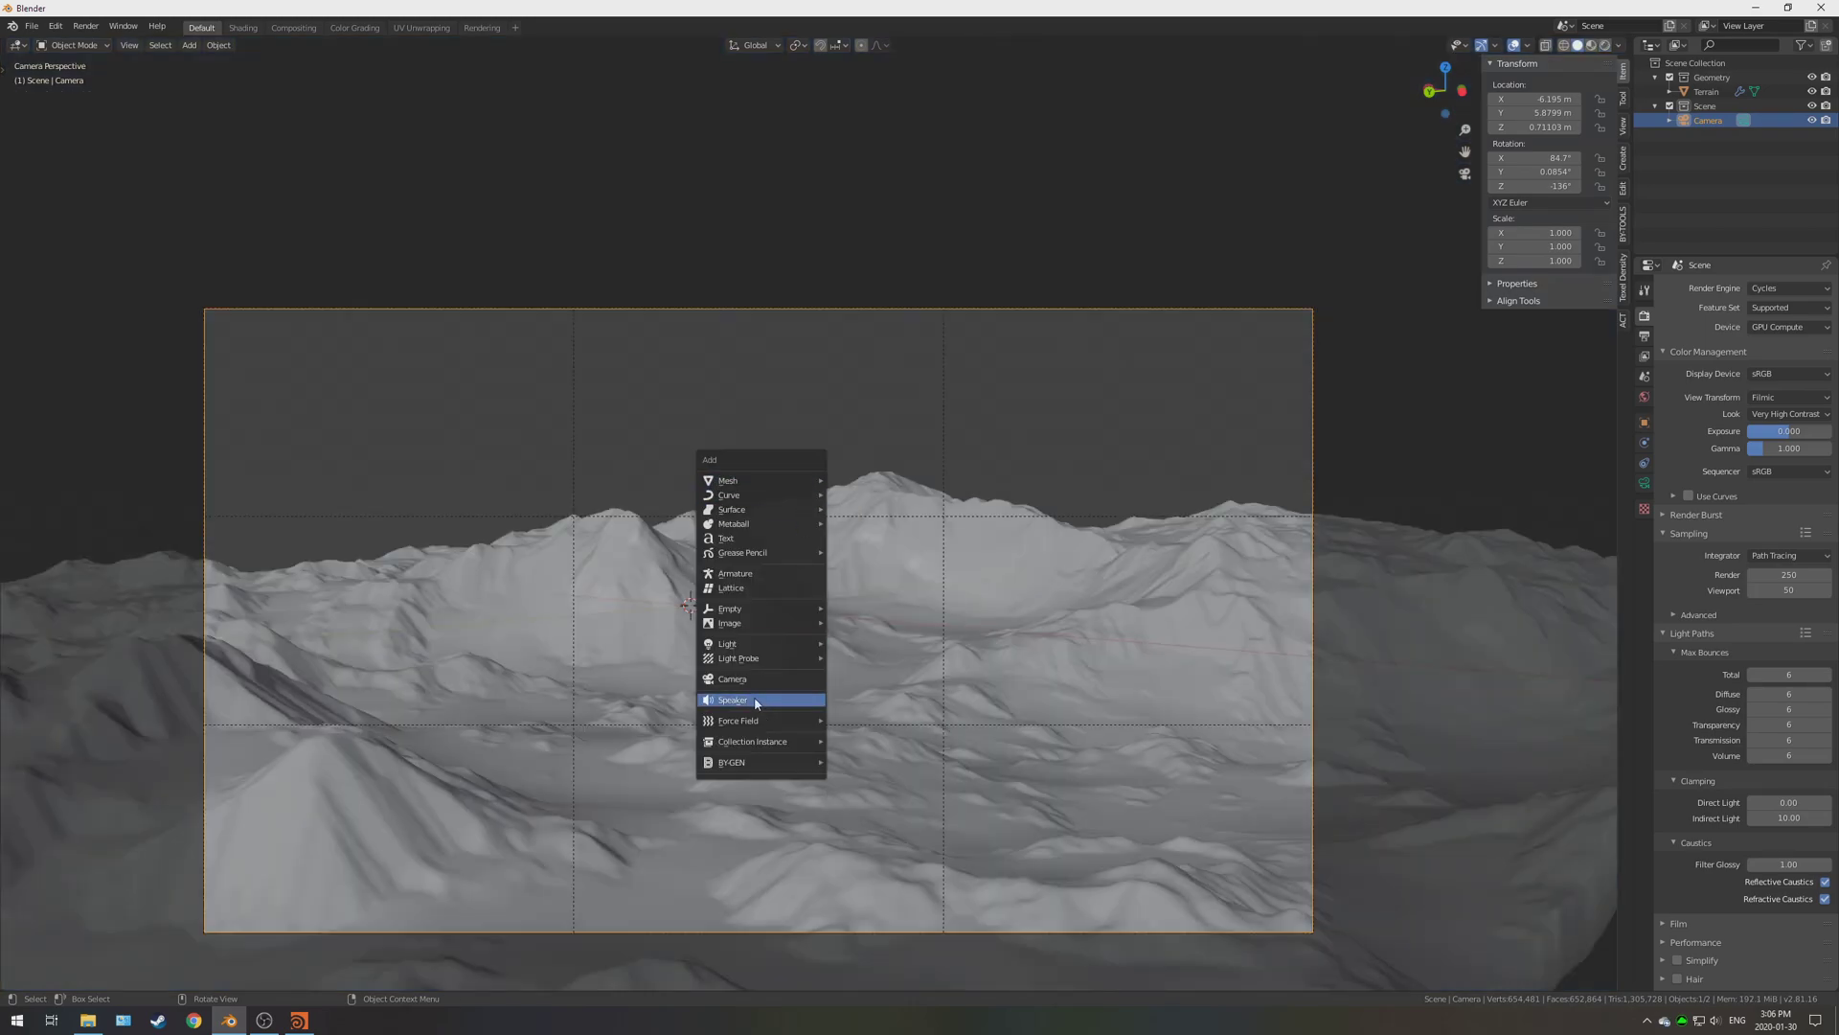
mouse_move(743, 643)
left_click(865, 659)
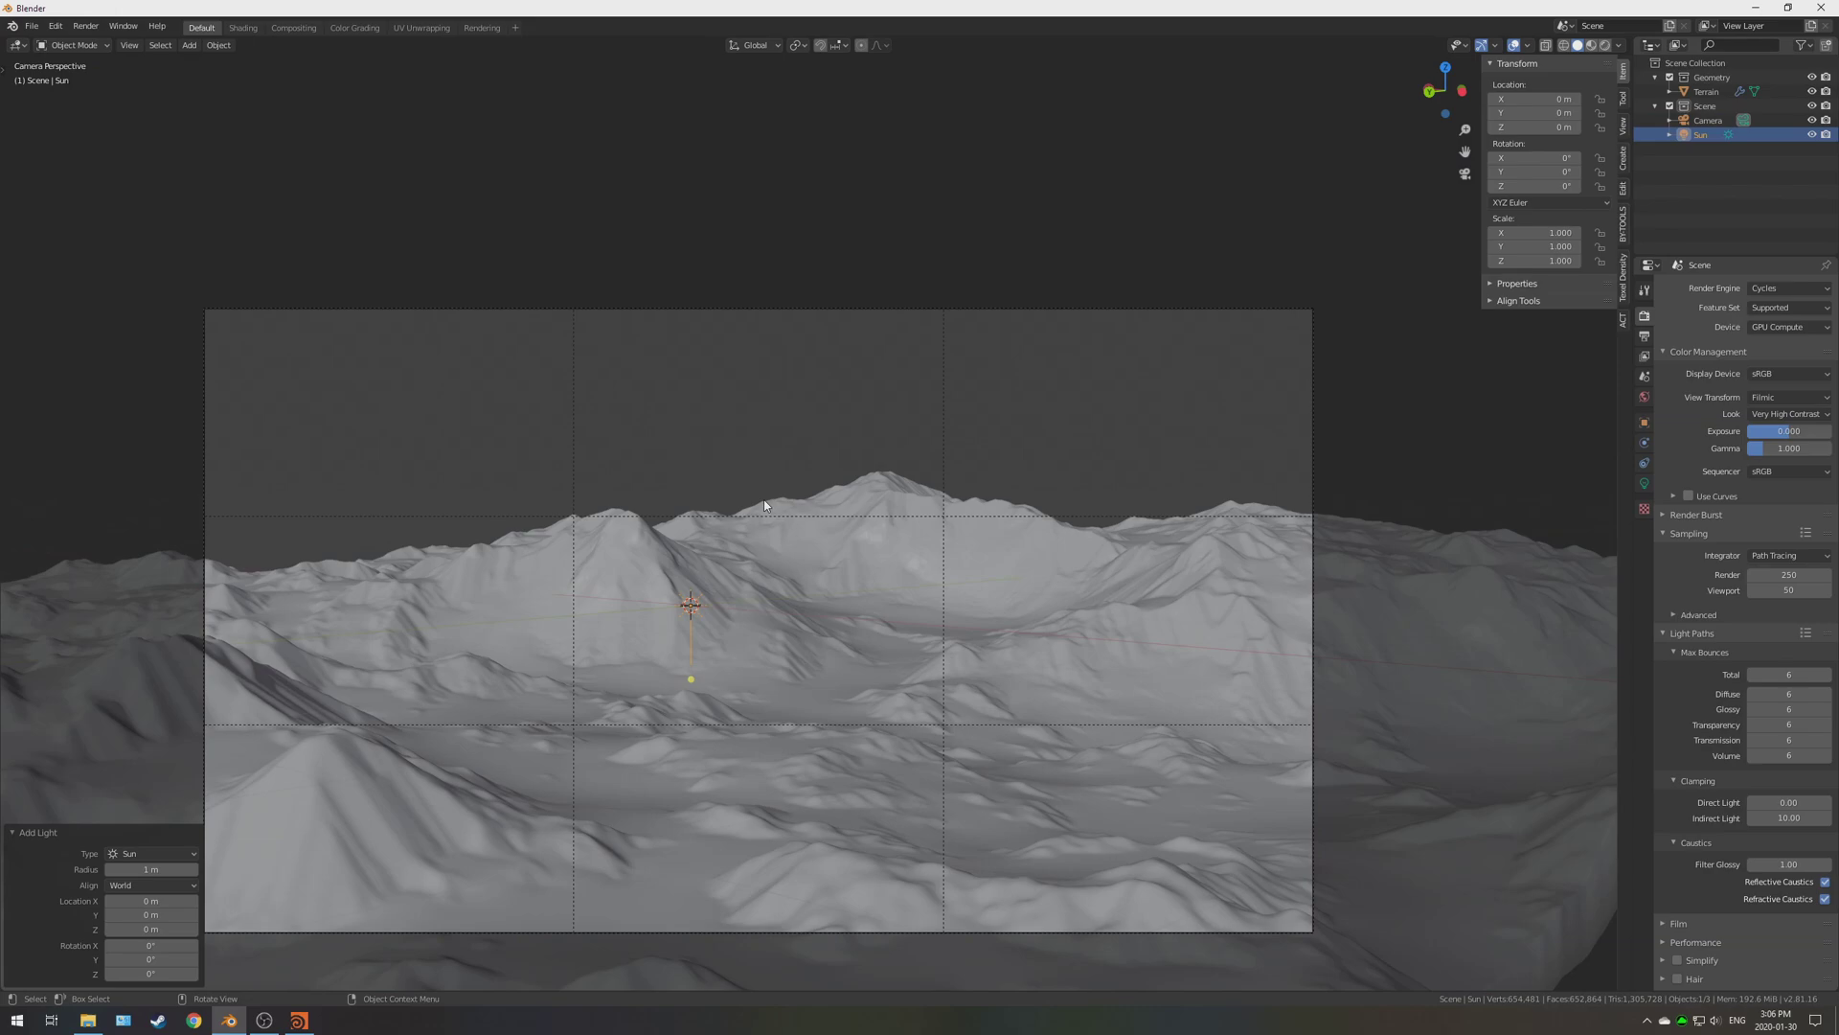
key("KP_1")
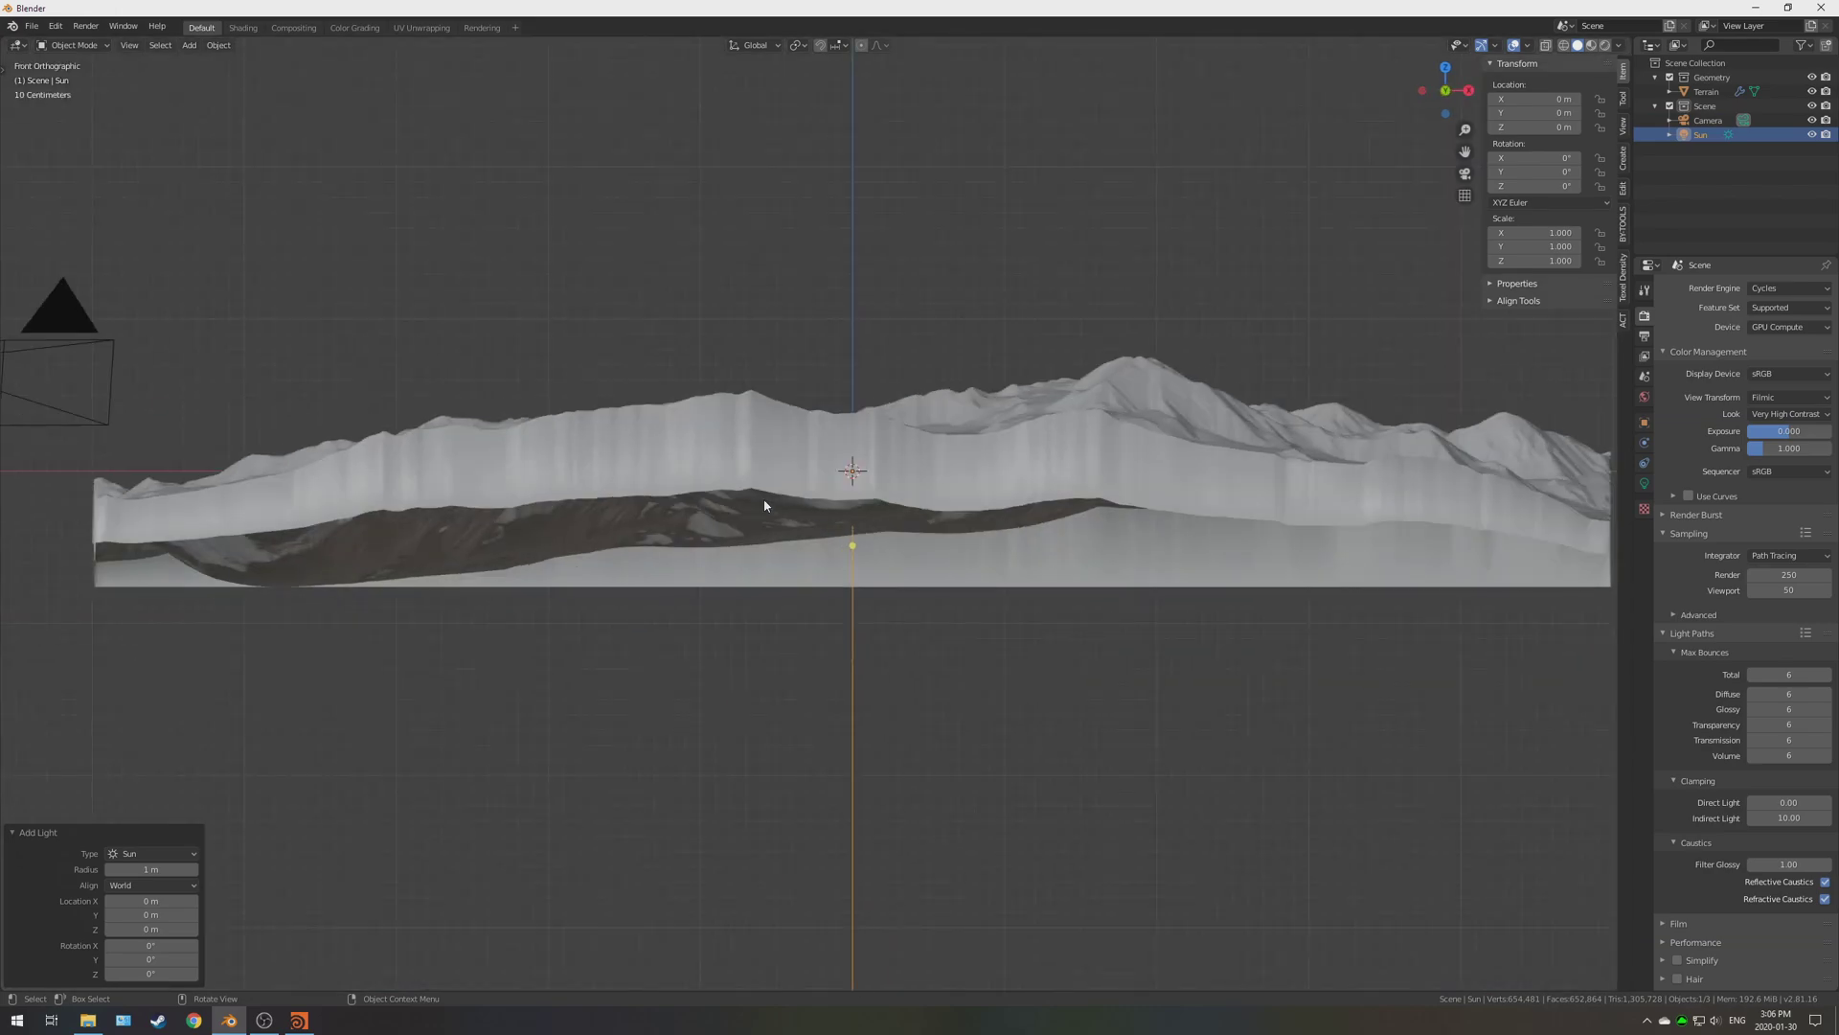
scroll(764, 506, "down", 4)
key("r")
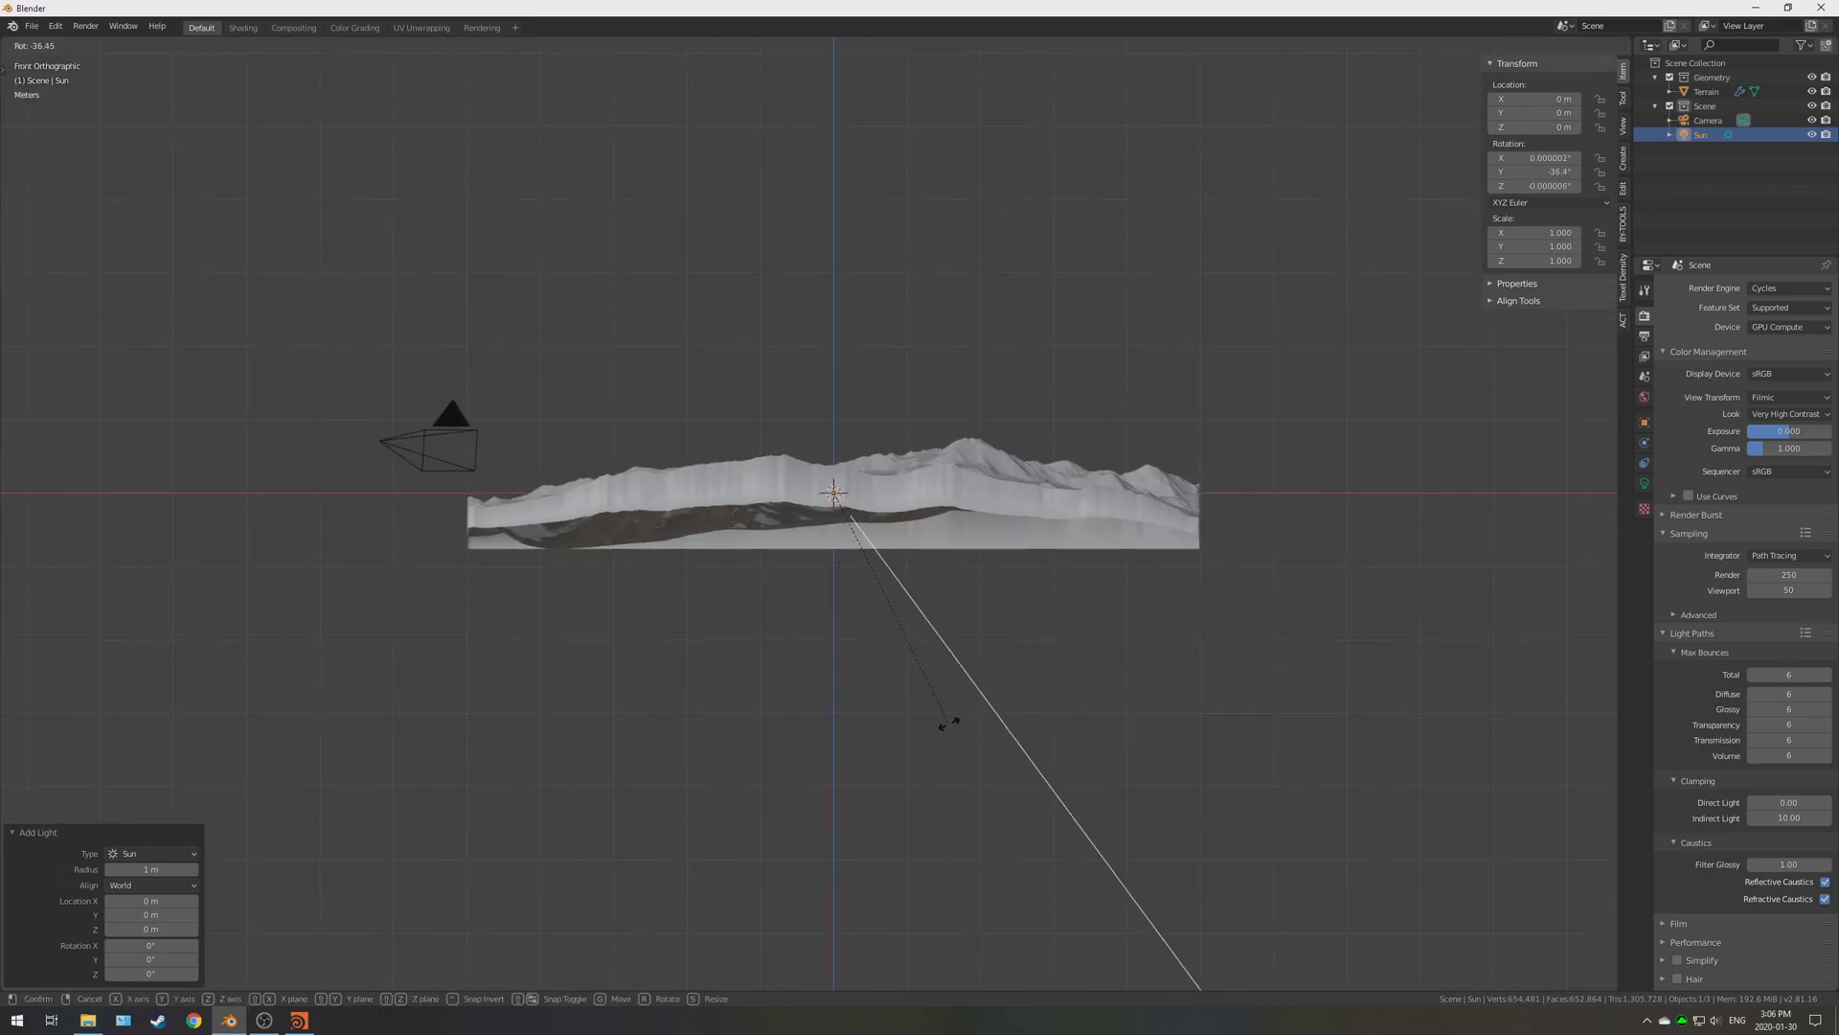
left_click(922, 714)
Swing the sun to 156° from top view and preview the camera view in rendered shading.
key("KP_7")
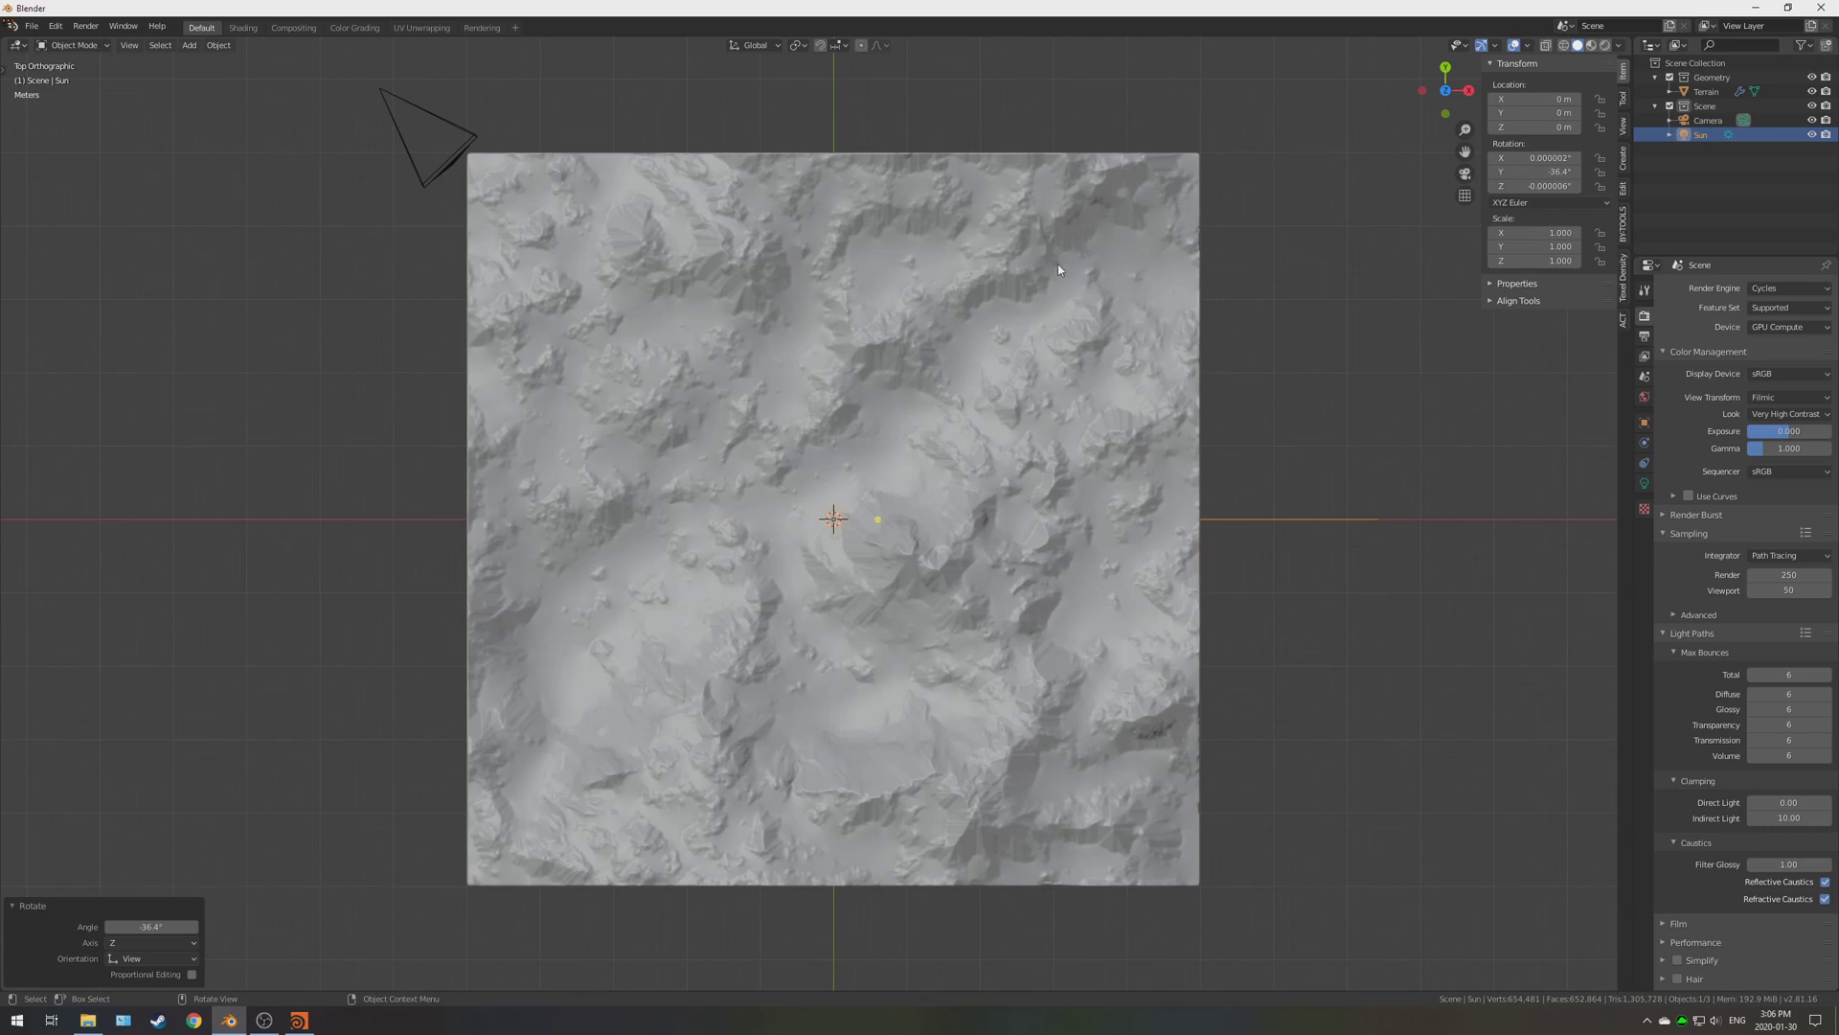
key("r")
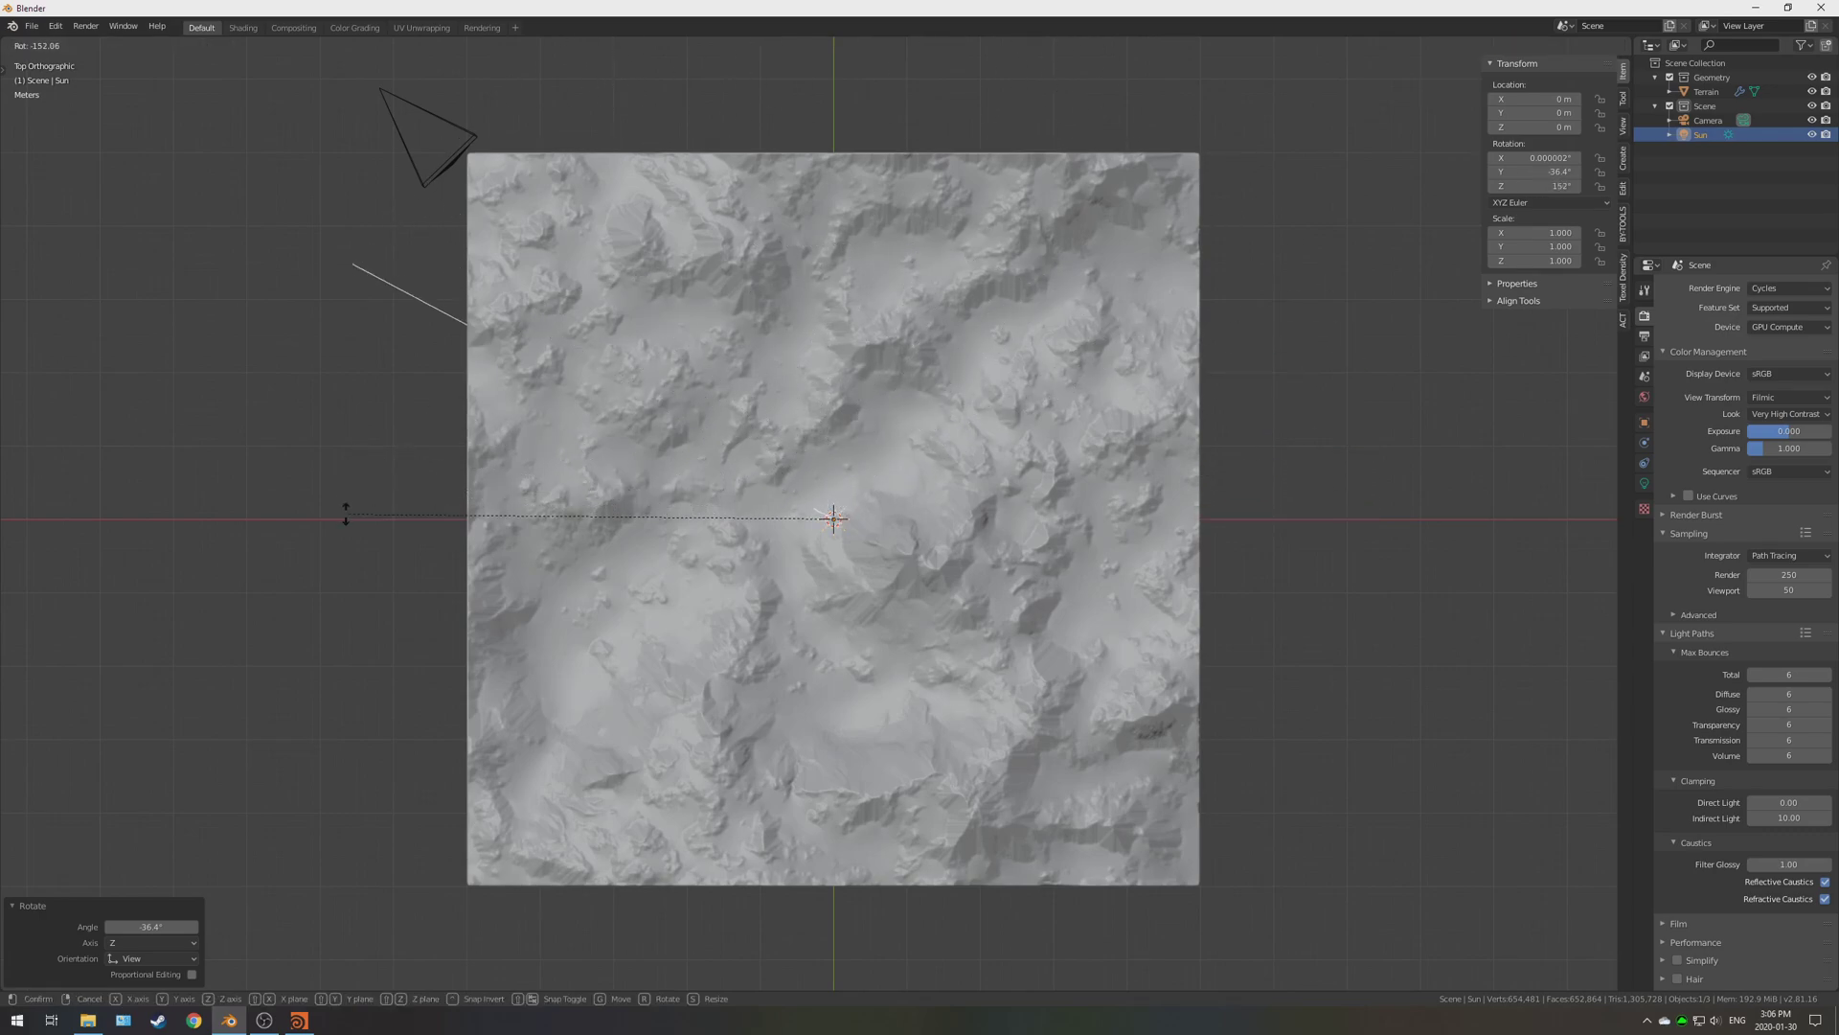
left_click(335, 548)
key("KP_0")
key("z")
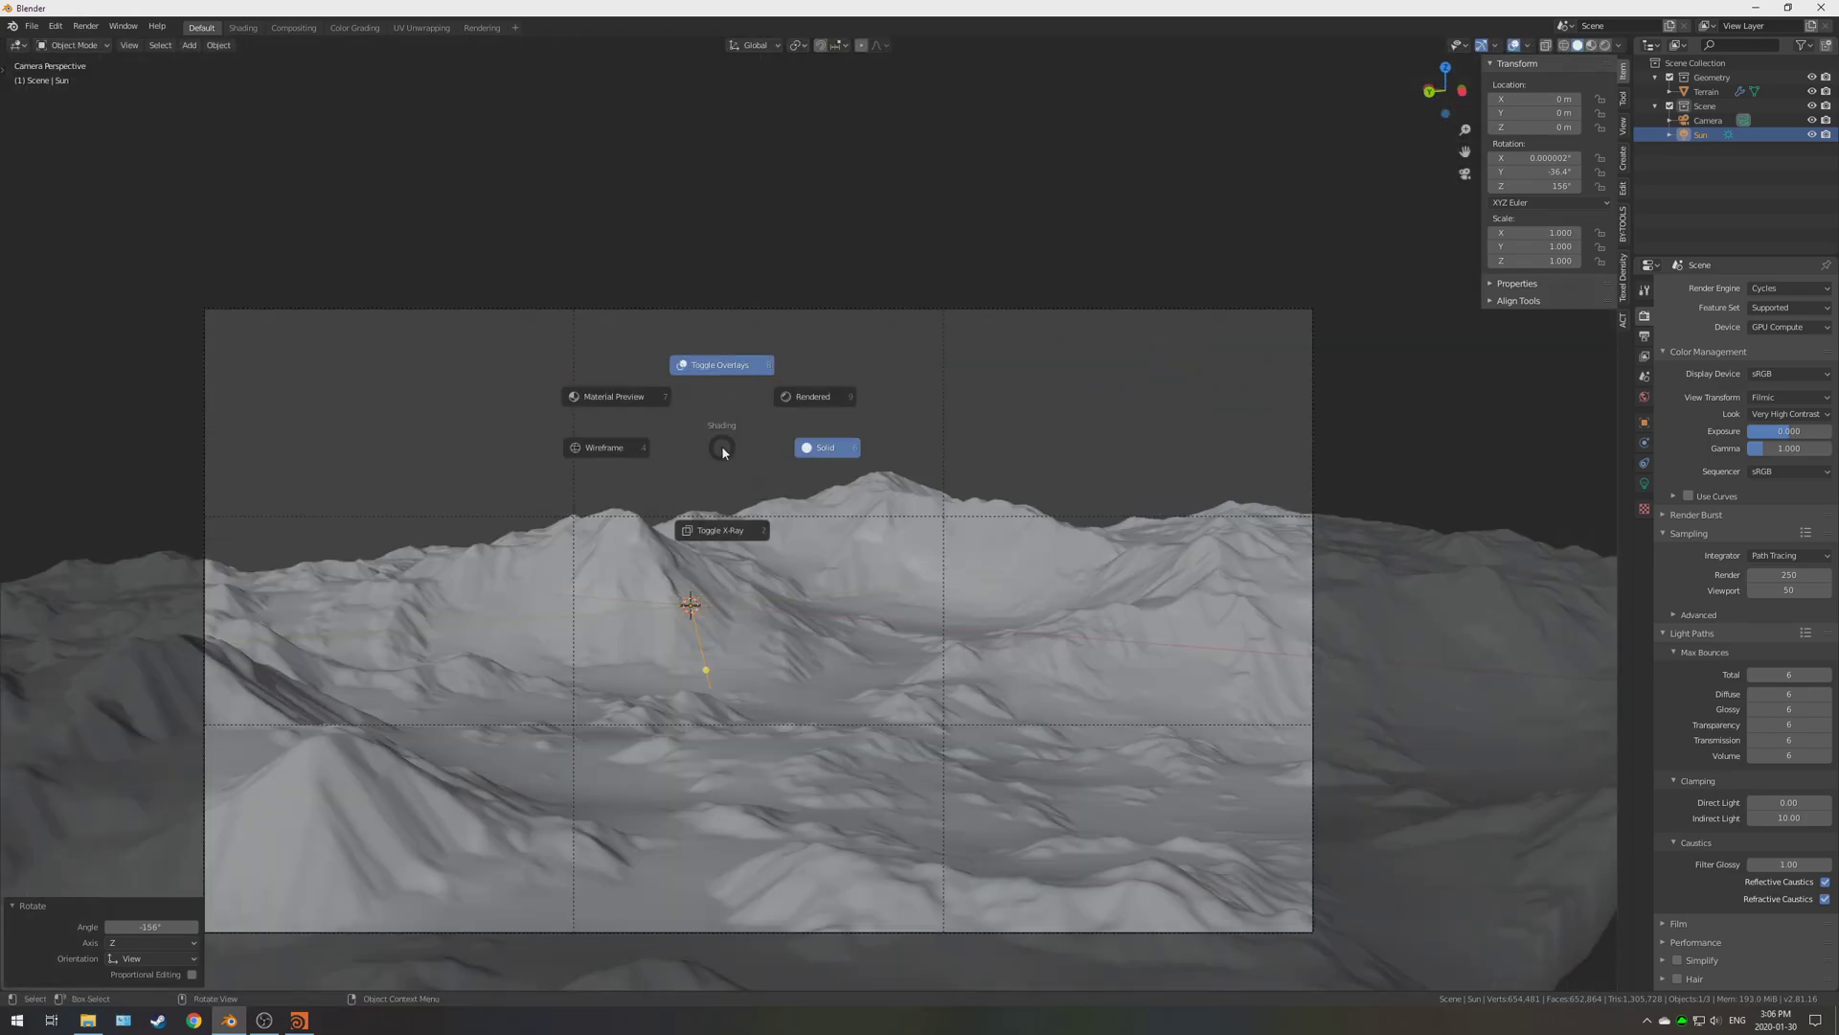
left_click(785, 407)
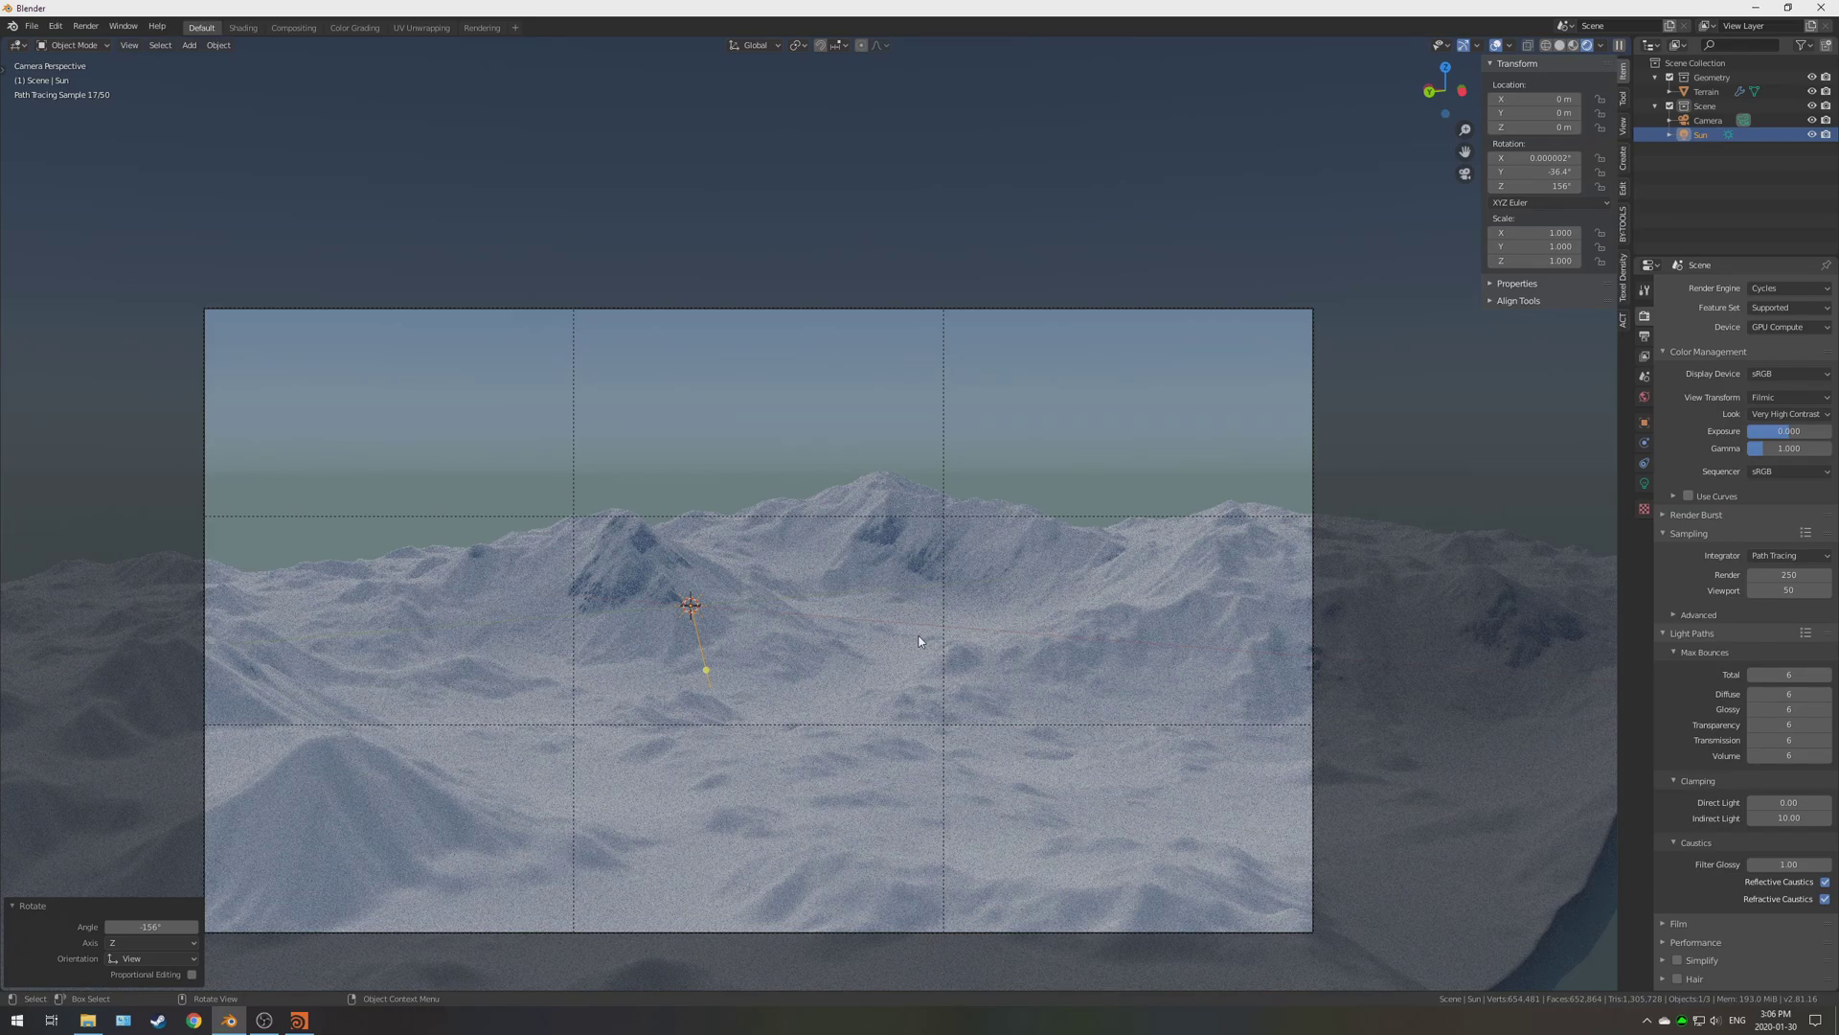
Rotate the Sun around global Z to a 166° heading while watching the rendered snow lighting.
key("r")
key("z")
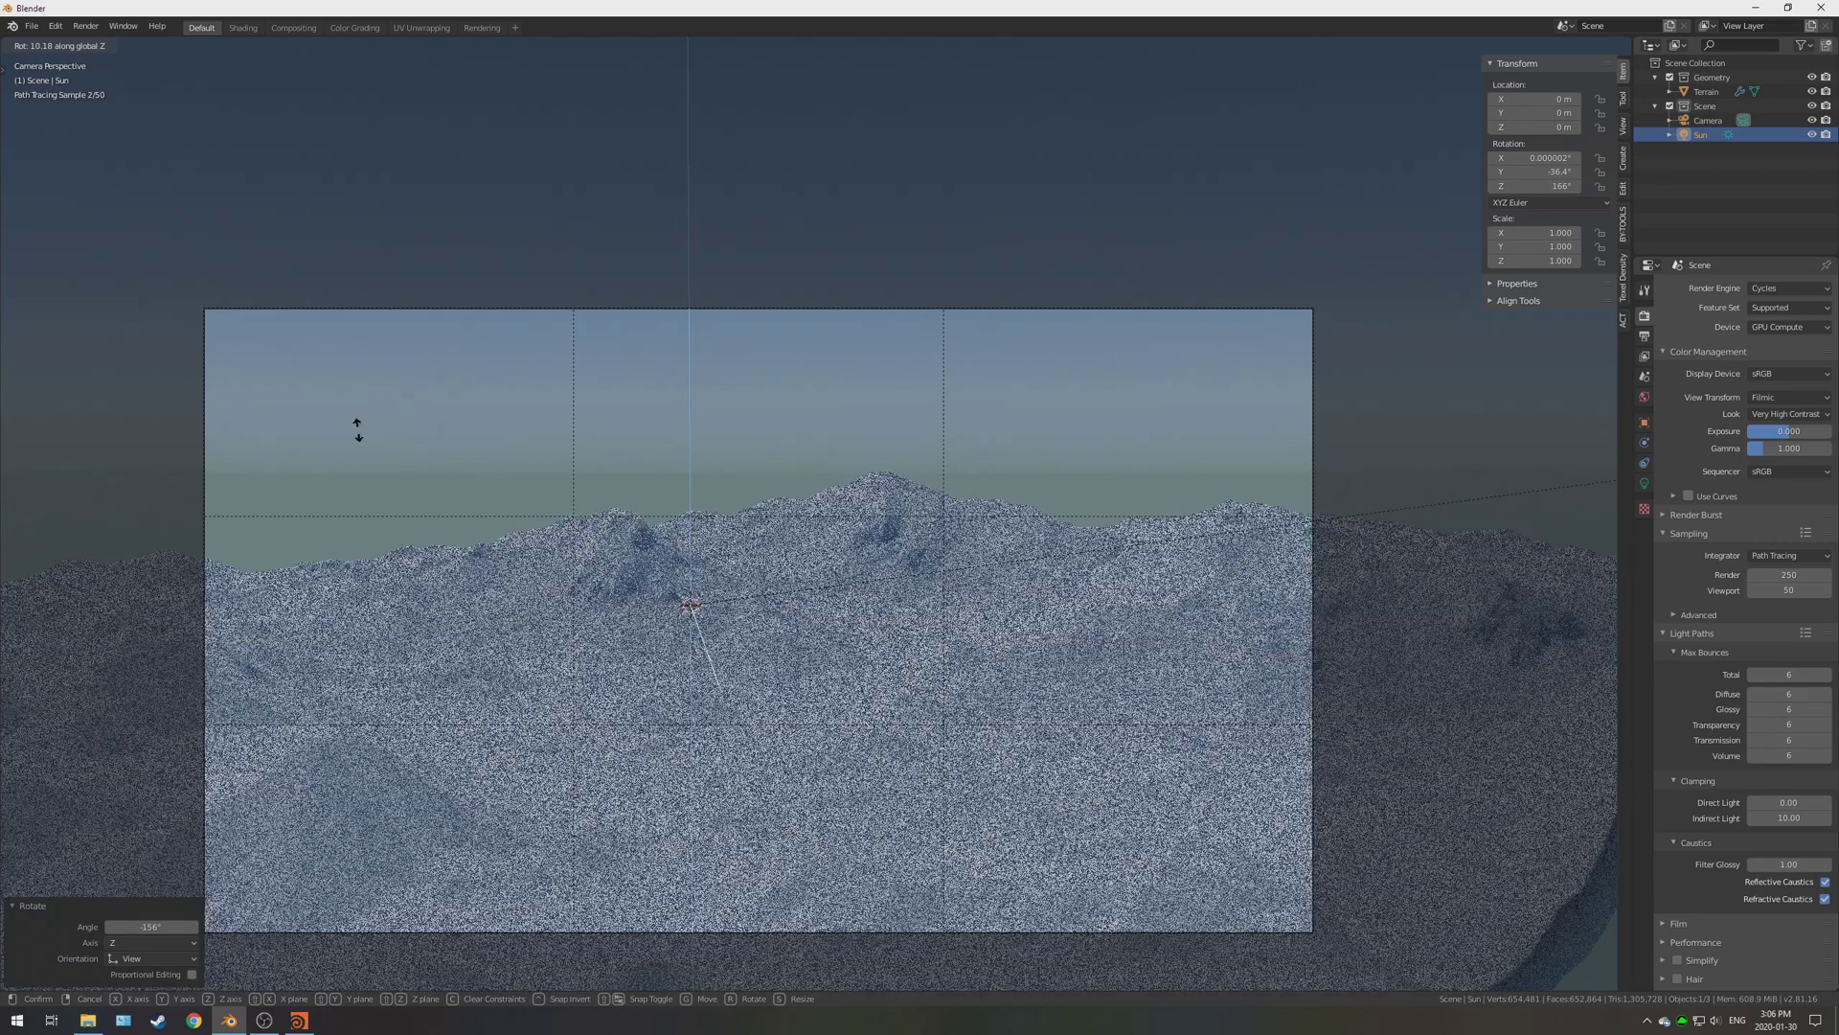
left_click(391, 439)
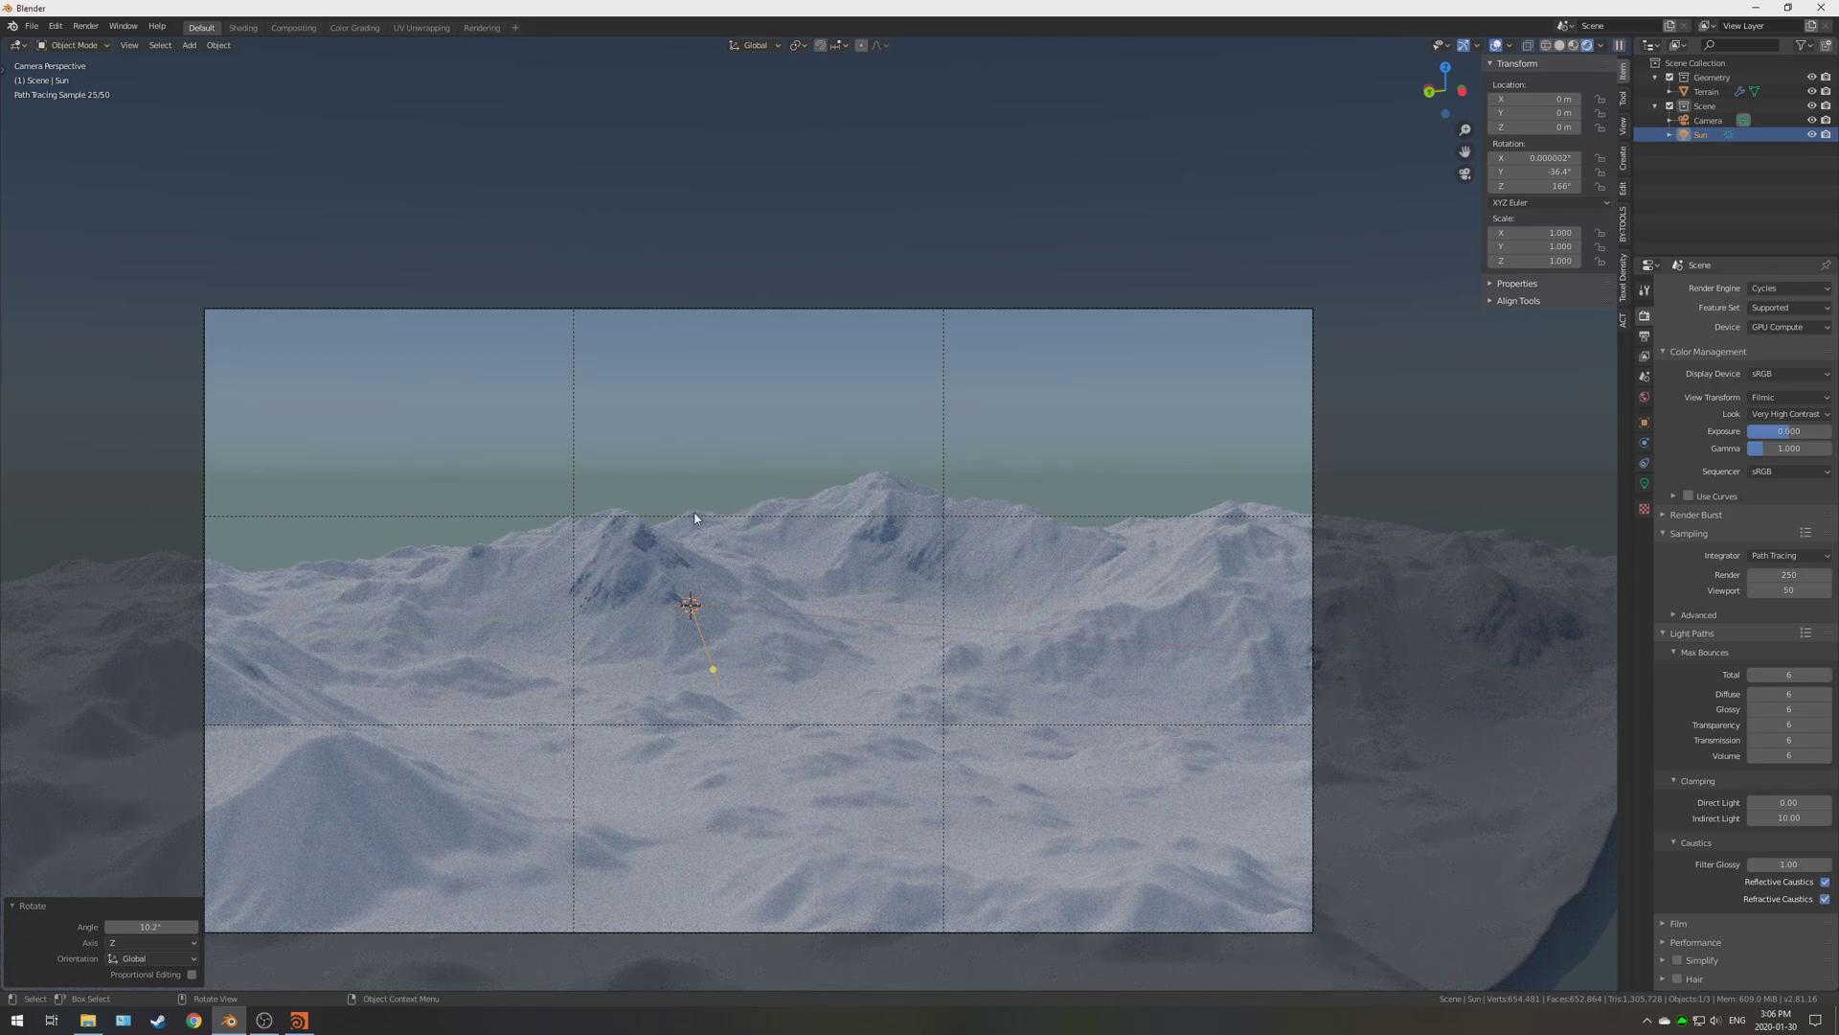
Return the viewport to solid shading and set the output Resolution % to 50.
key("z")
left_click(830, 520)
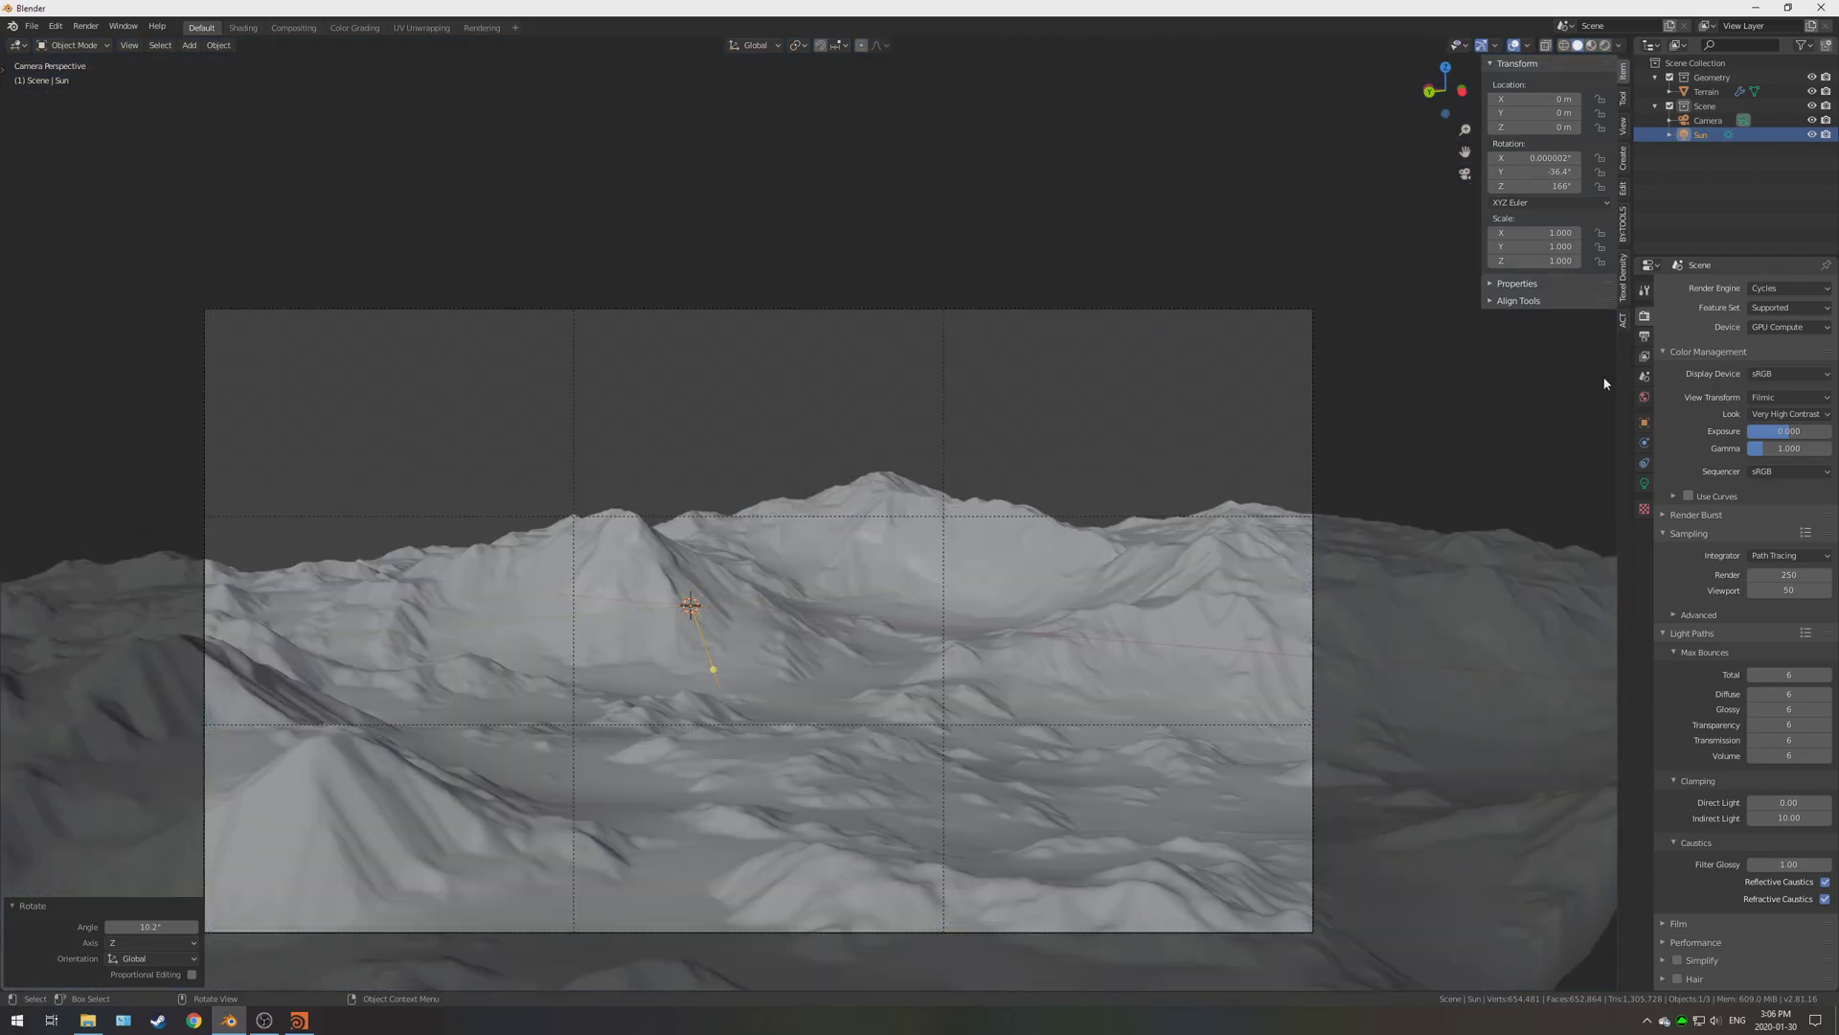
left_click(1645, 336)
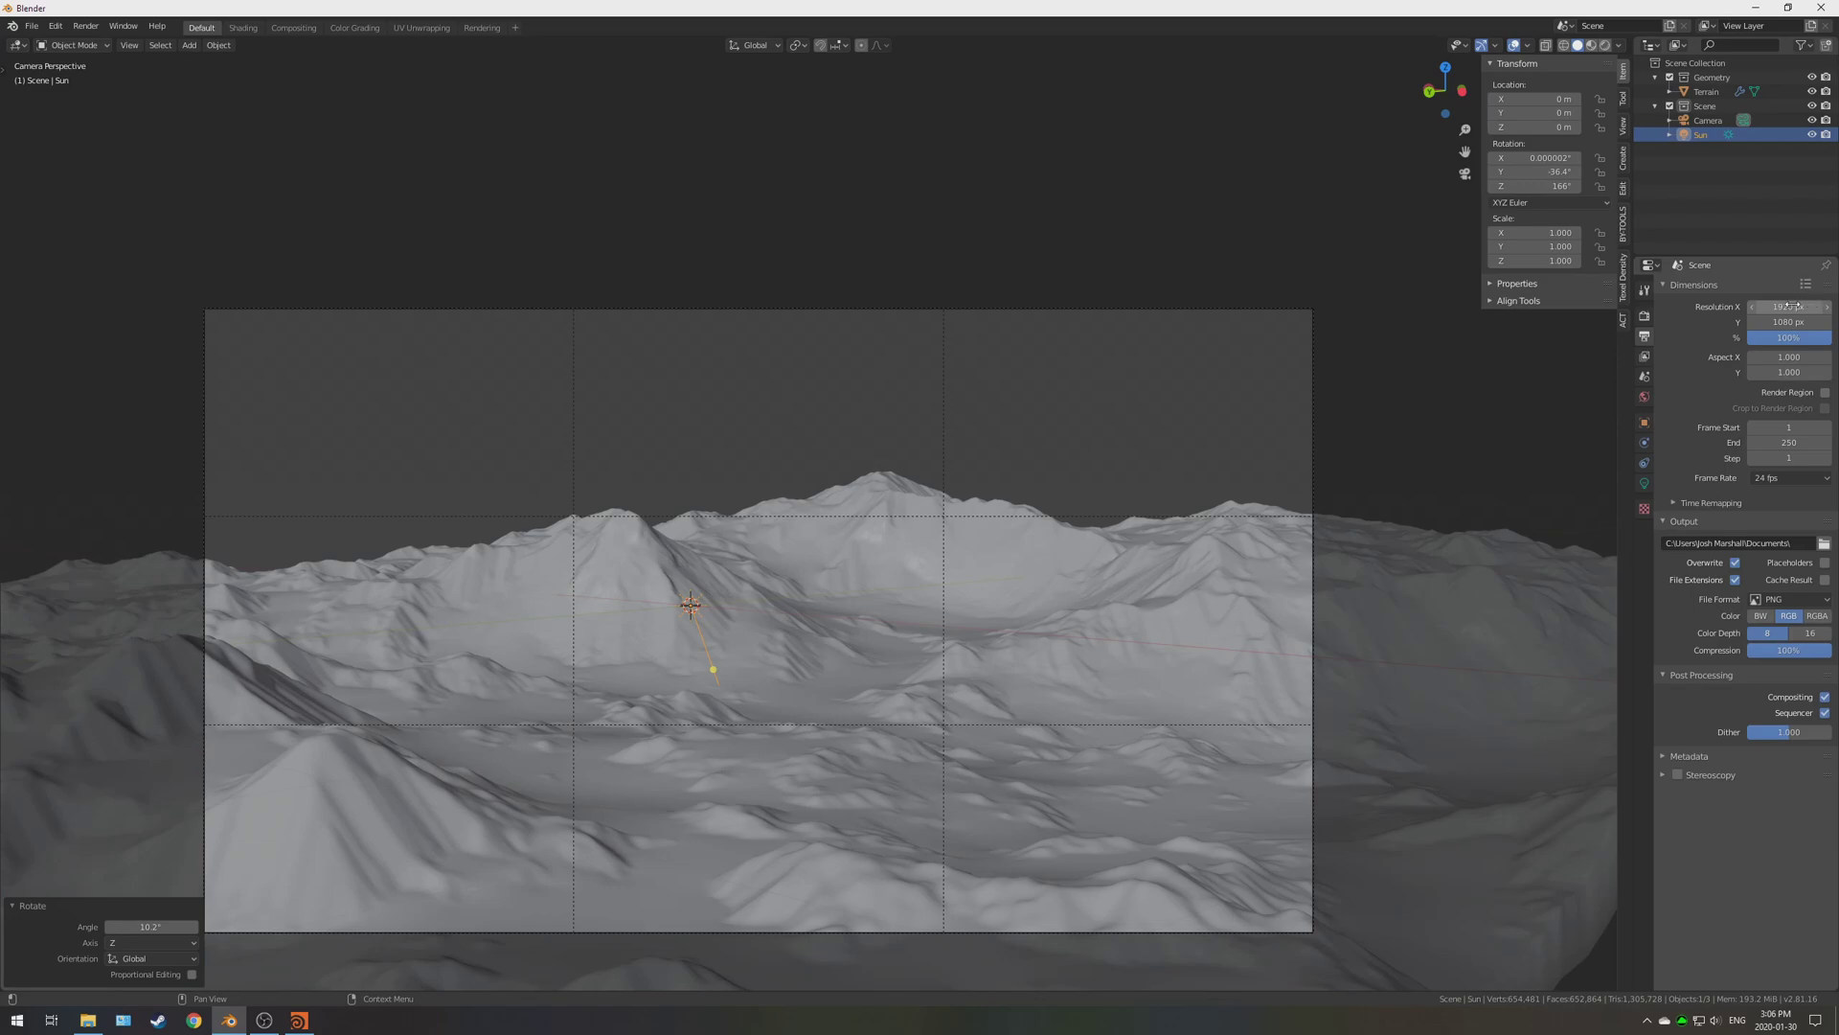
left_click(1777, 337)
type("5")
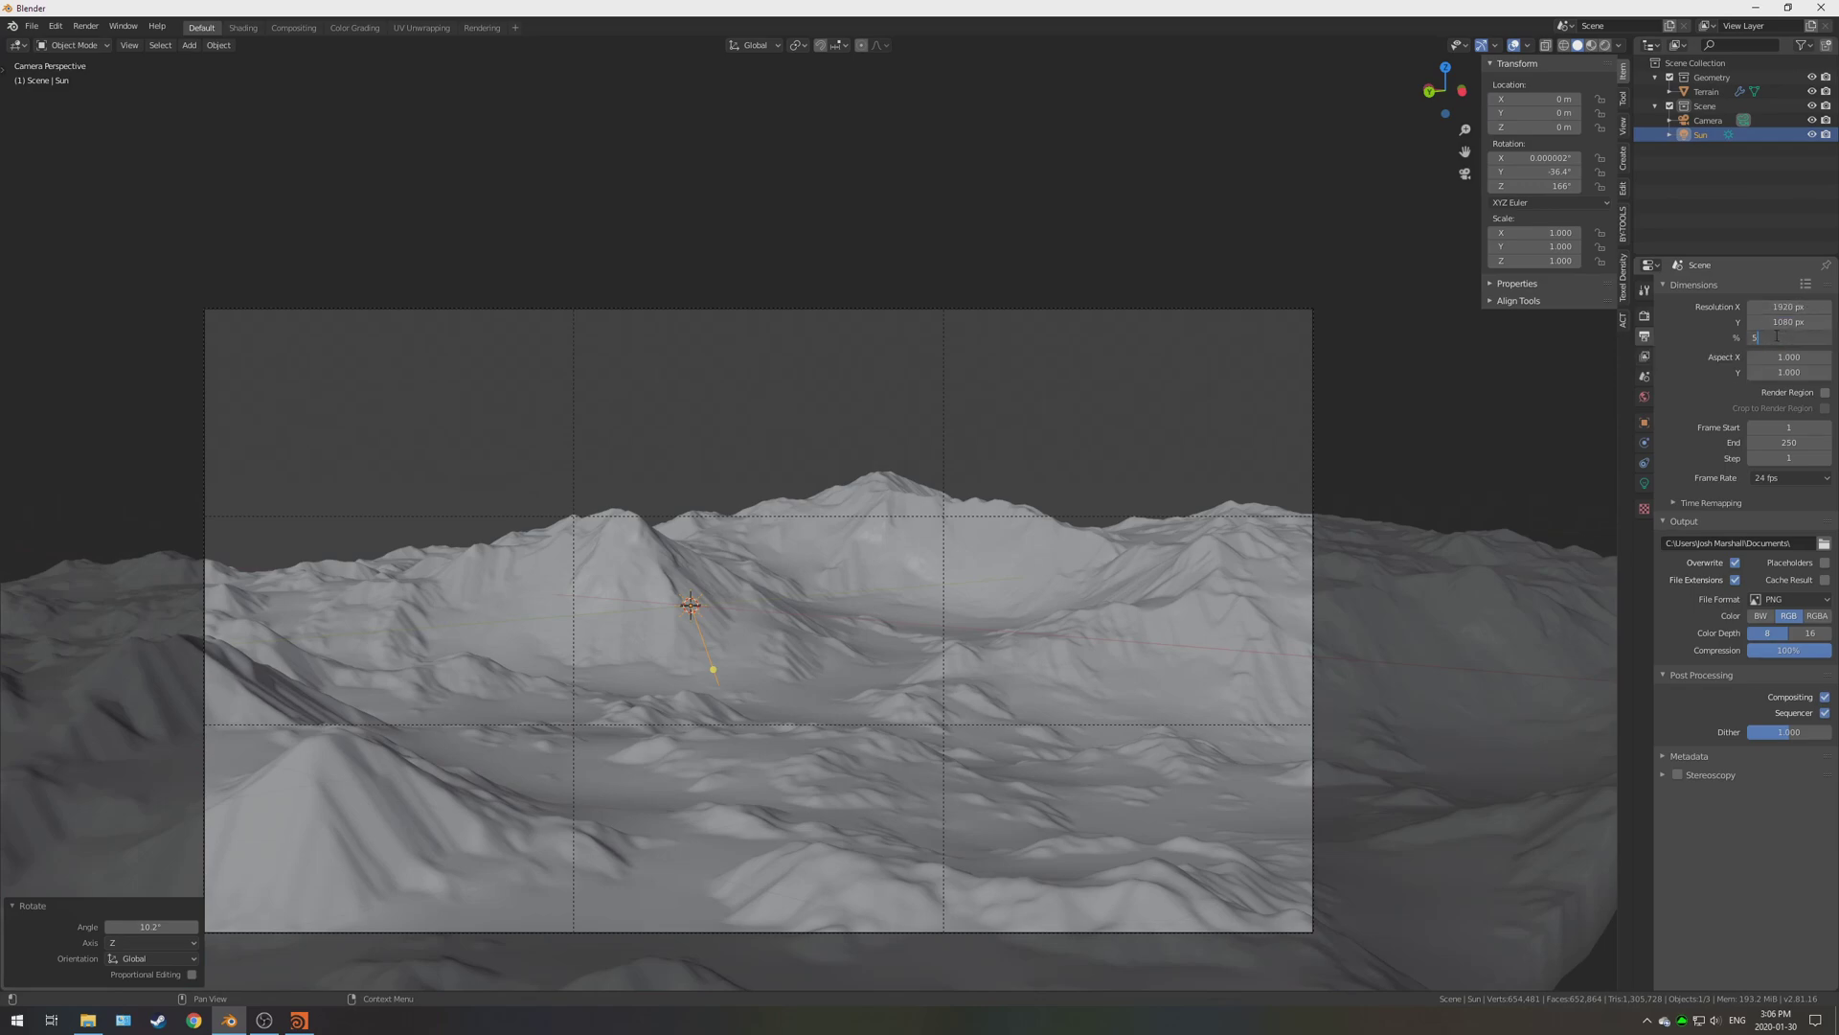
type("0")
key("Return")
Lower the Cycles render samples to 125 and render the final image with F12.
left_click(1644, 316)
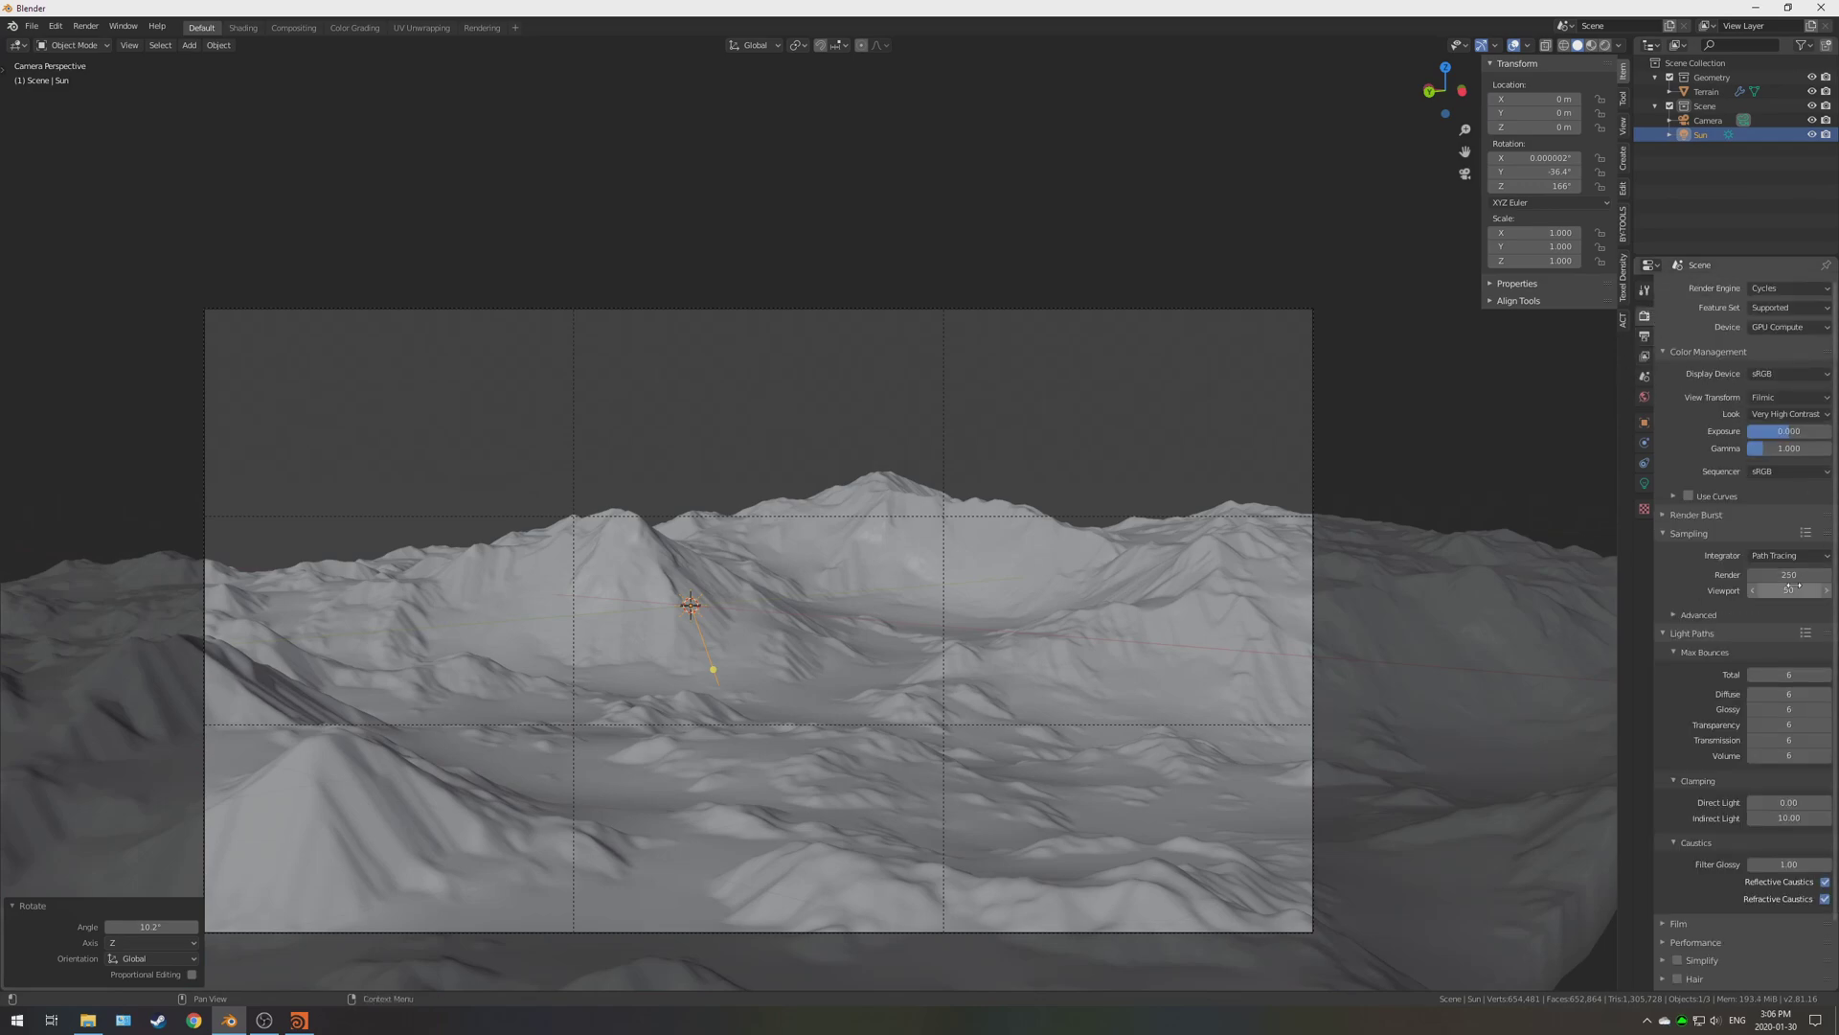
left_click(1770, 577)
type("1")
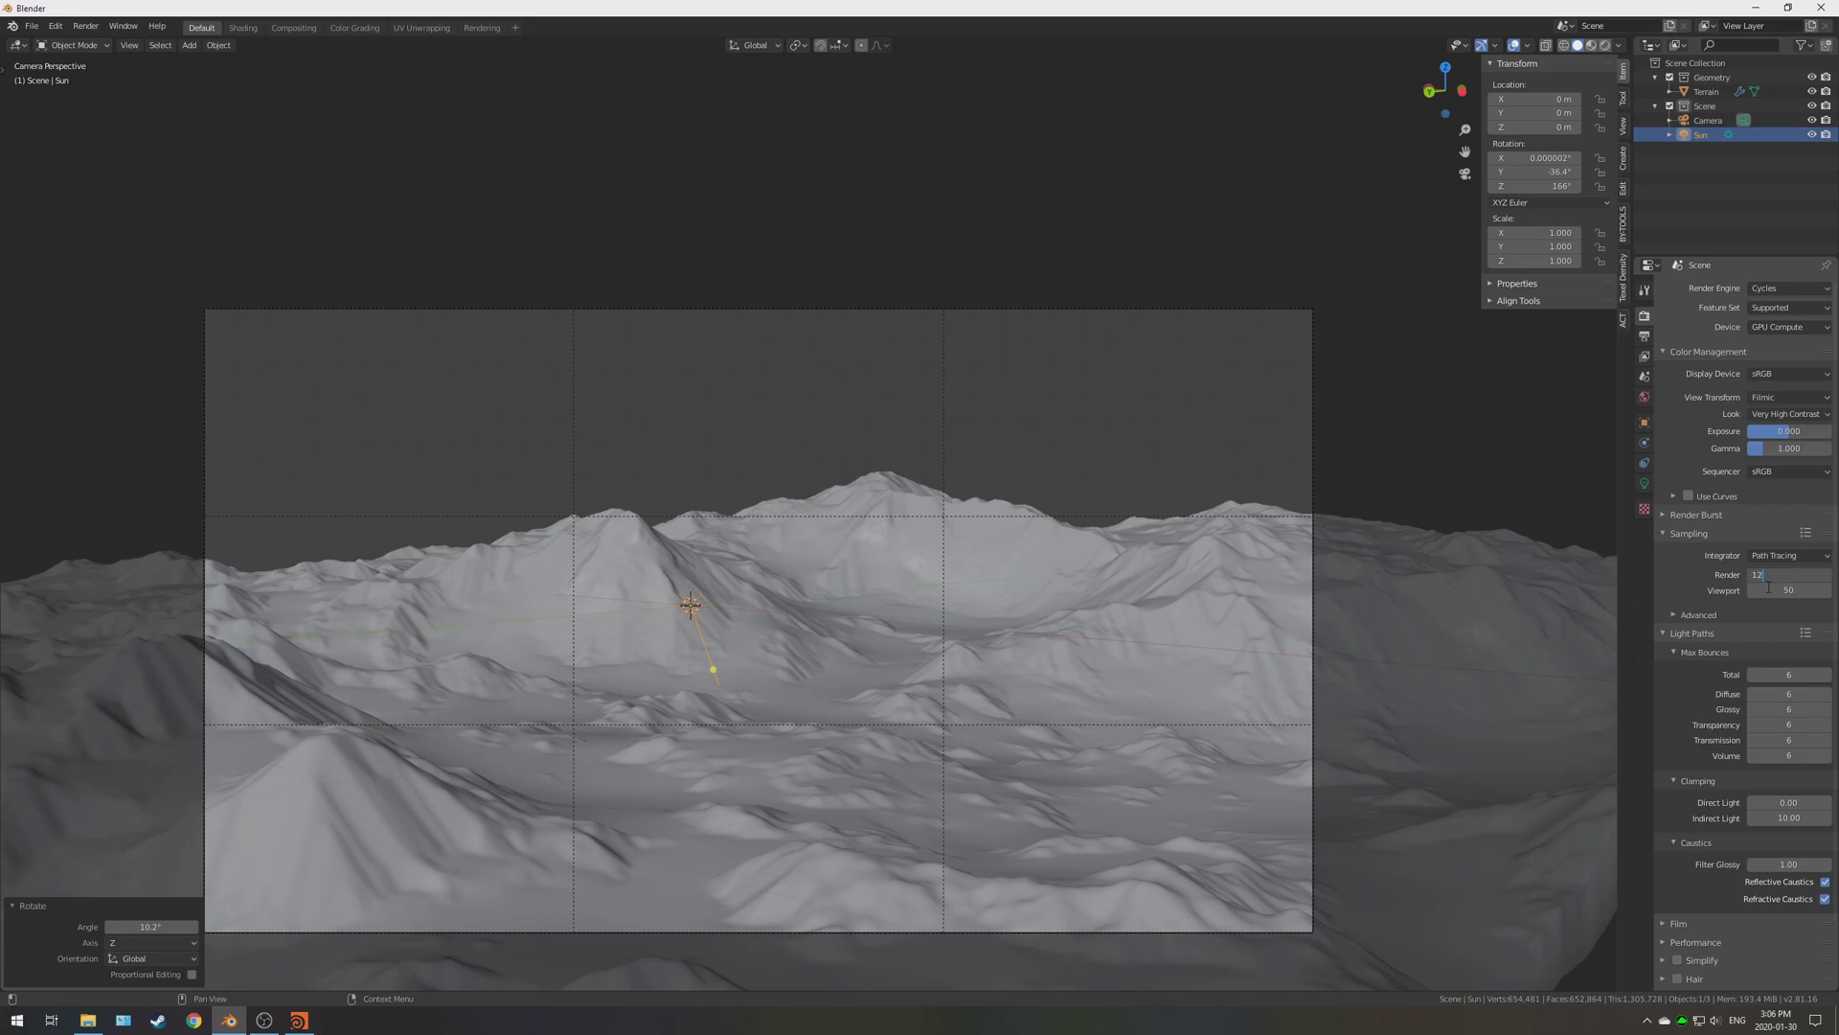
key("Return")
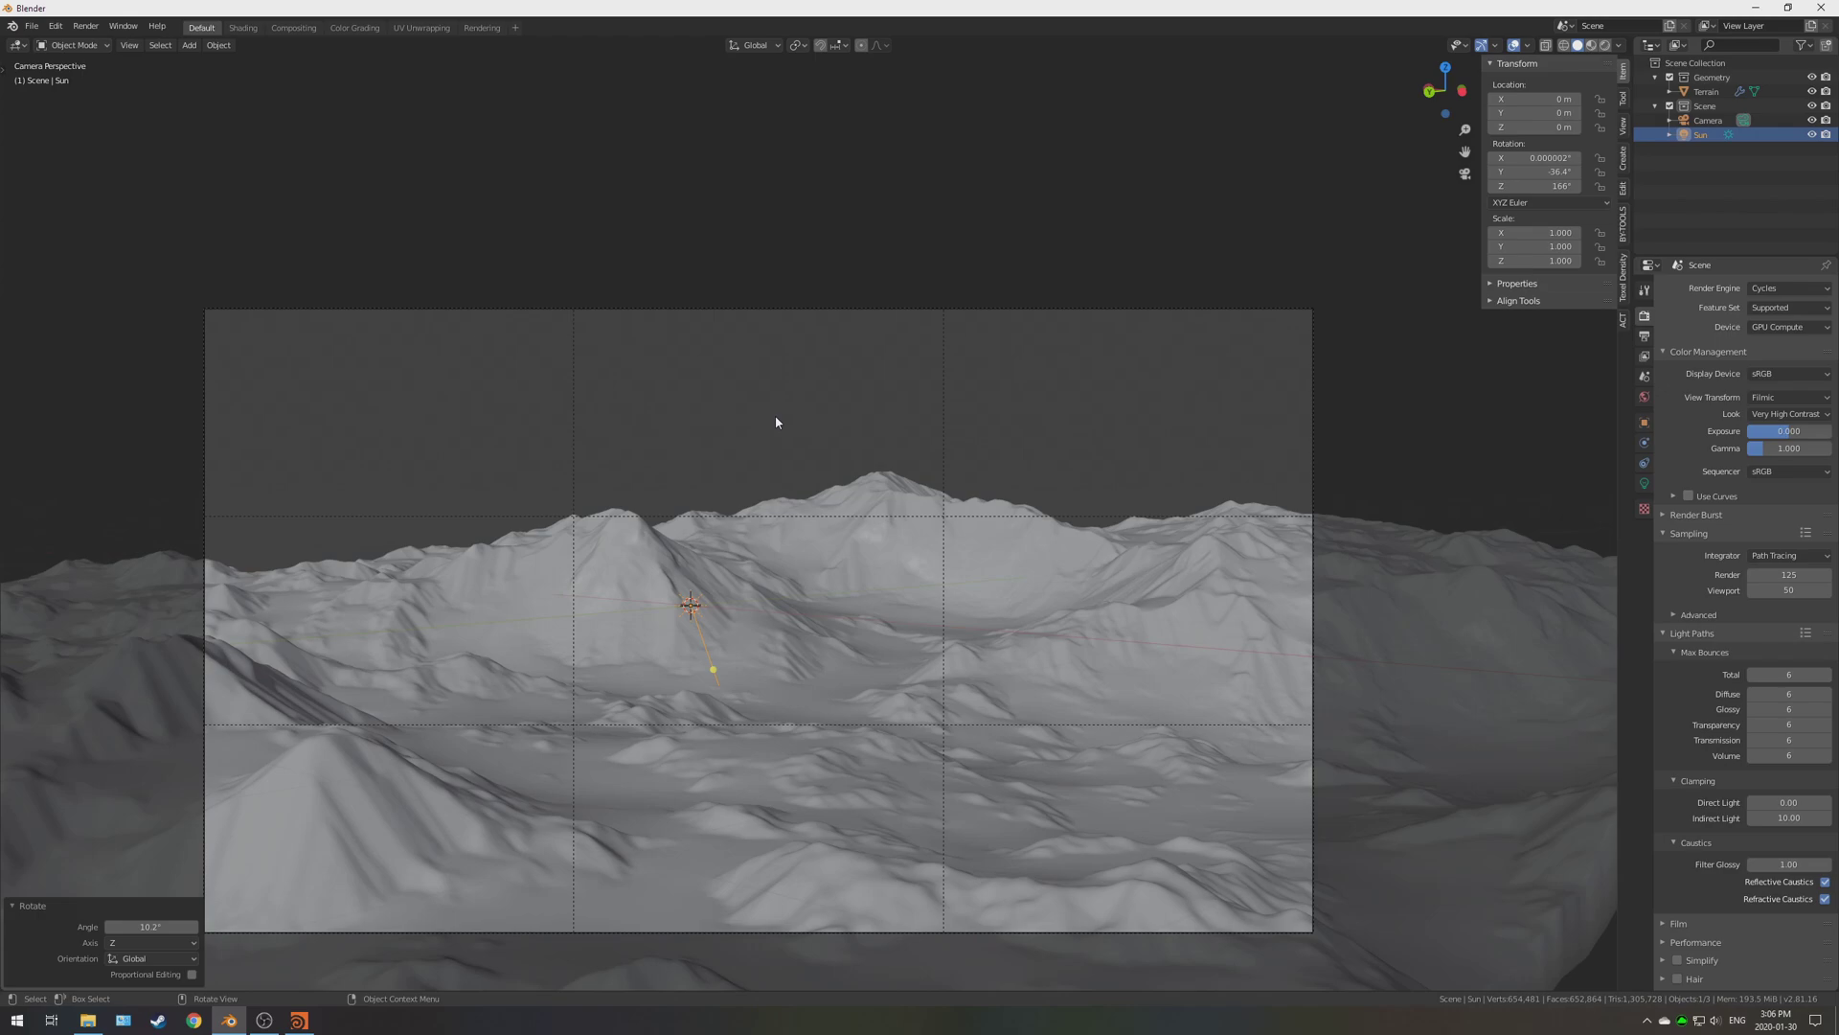
key("F12")
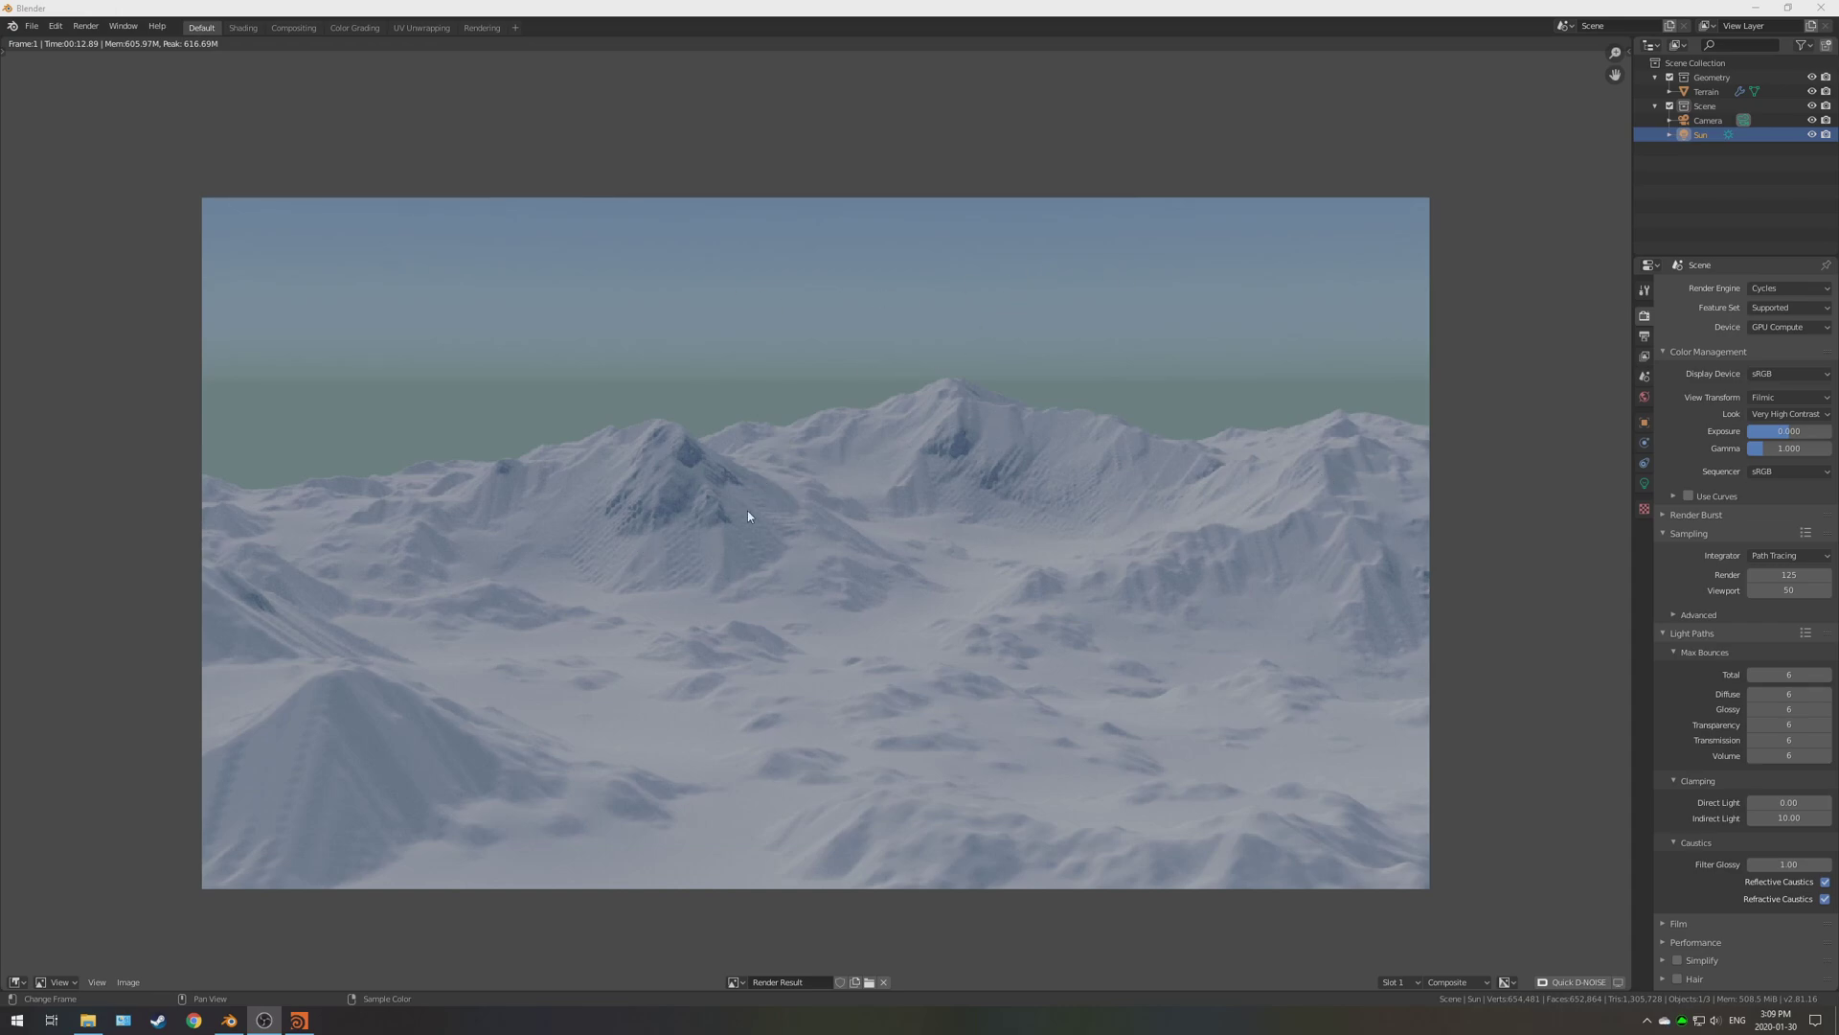
Zoom and pan around the snowy mountain Render Result up close, then bring Houdini forward.
scroll(747, 510, "up", 2)
middle_click_drag(352, 817, 711, 668, "ctrl")
scroll(575, 526, "up", 2)
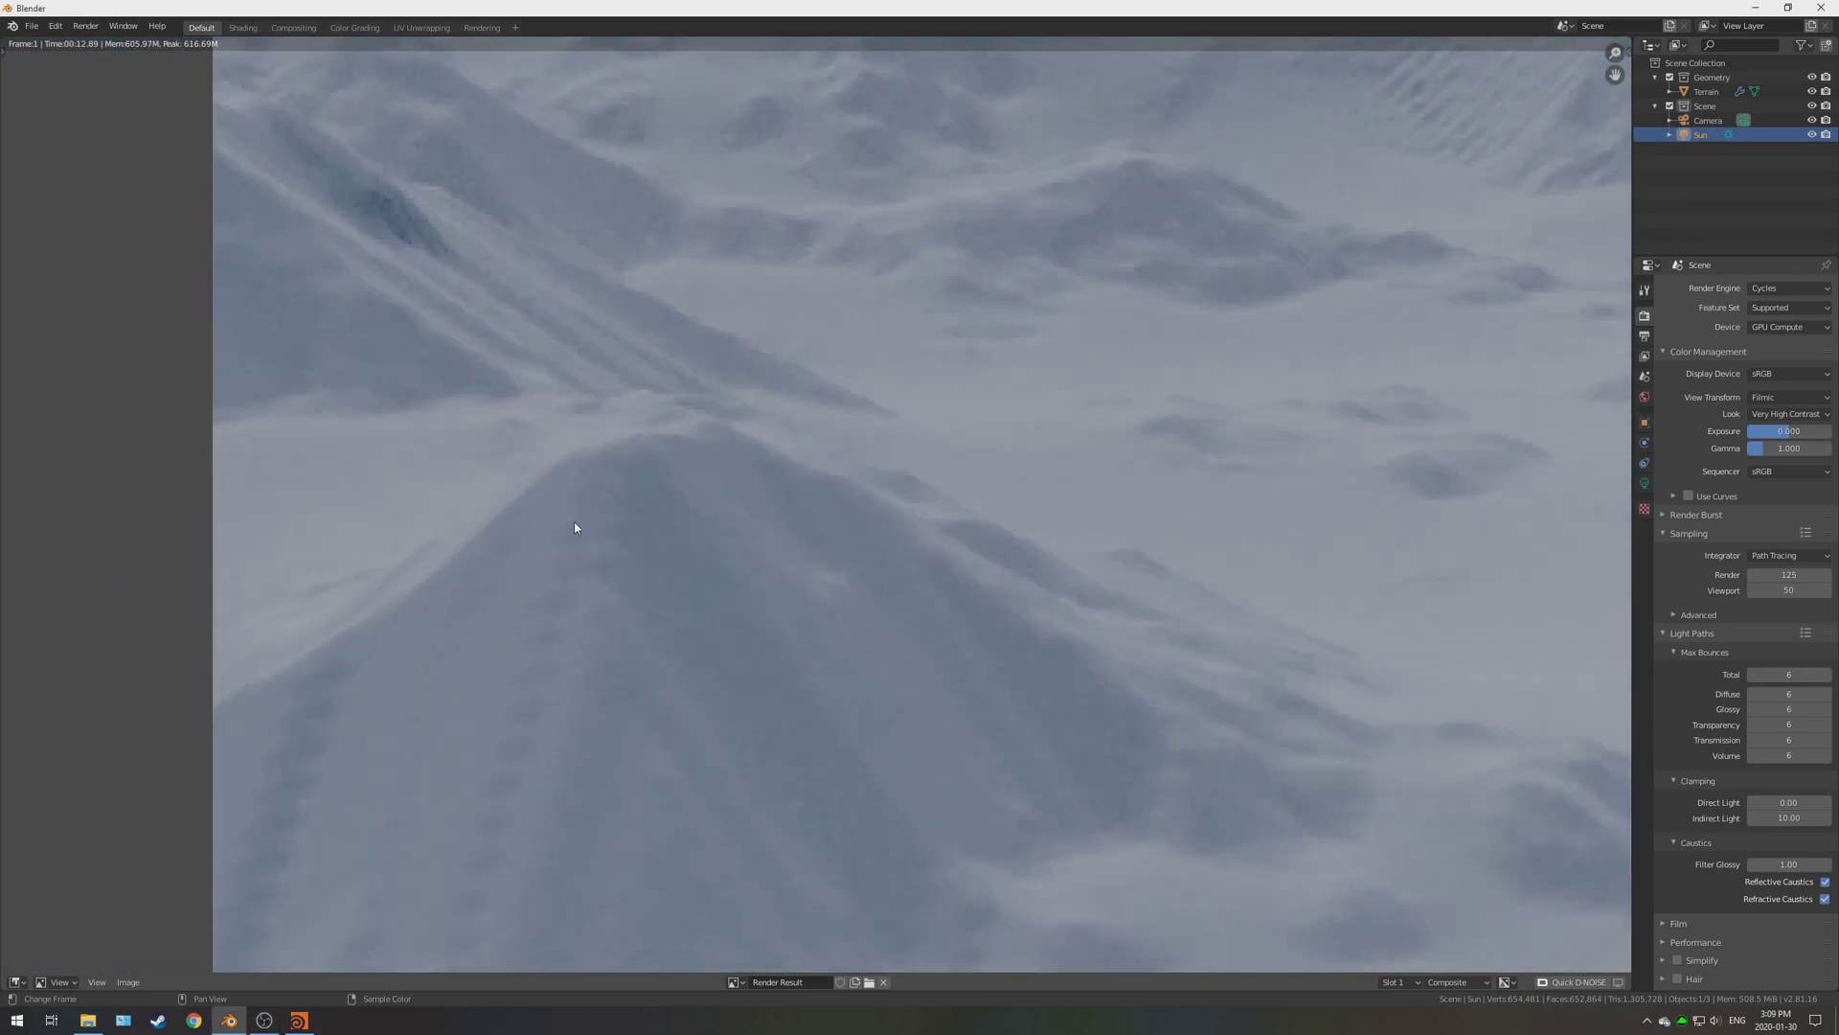
scroll(885, 327, "down", 2)
scroll(780, 691, "down", 2)
scroll(828, 719, "up", 5)
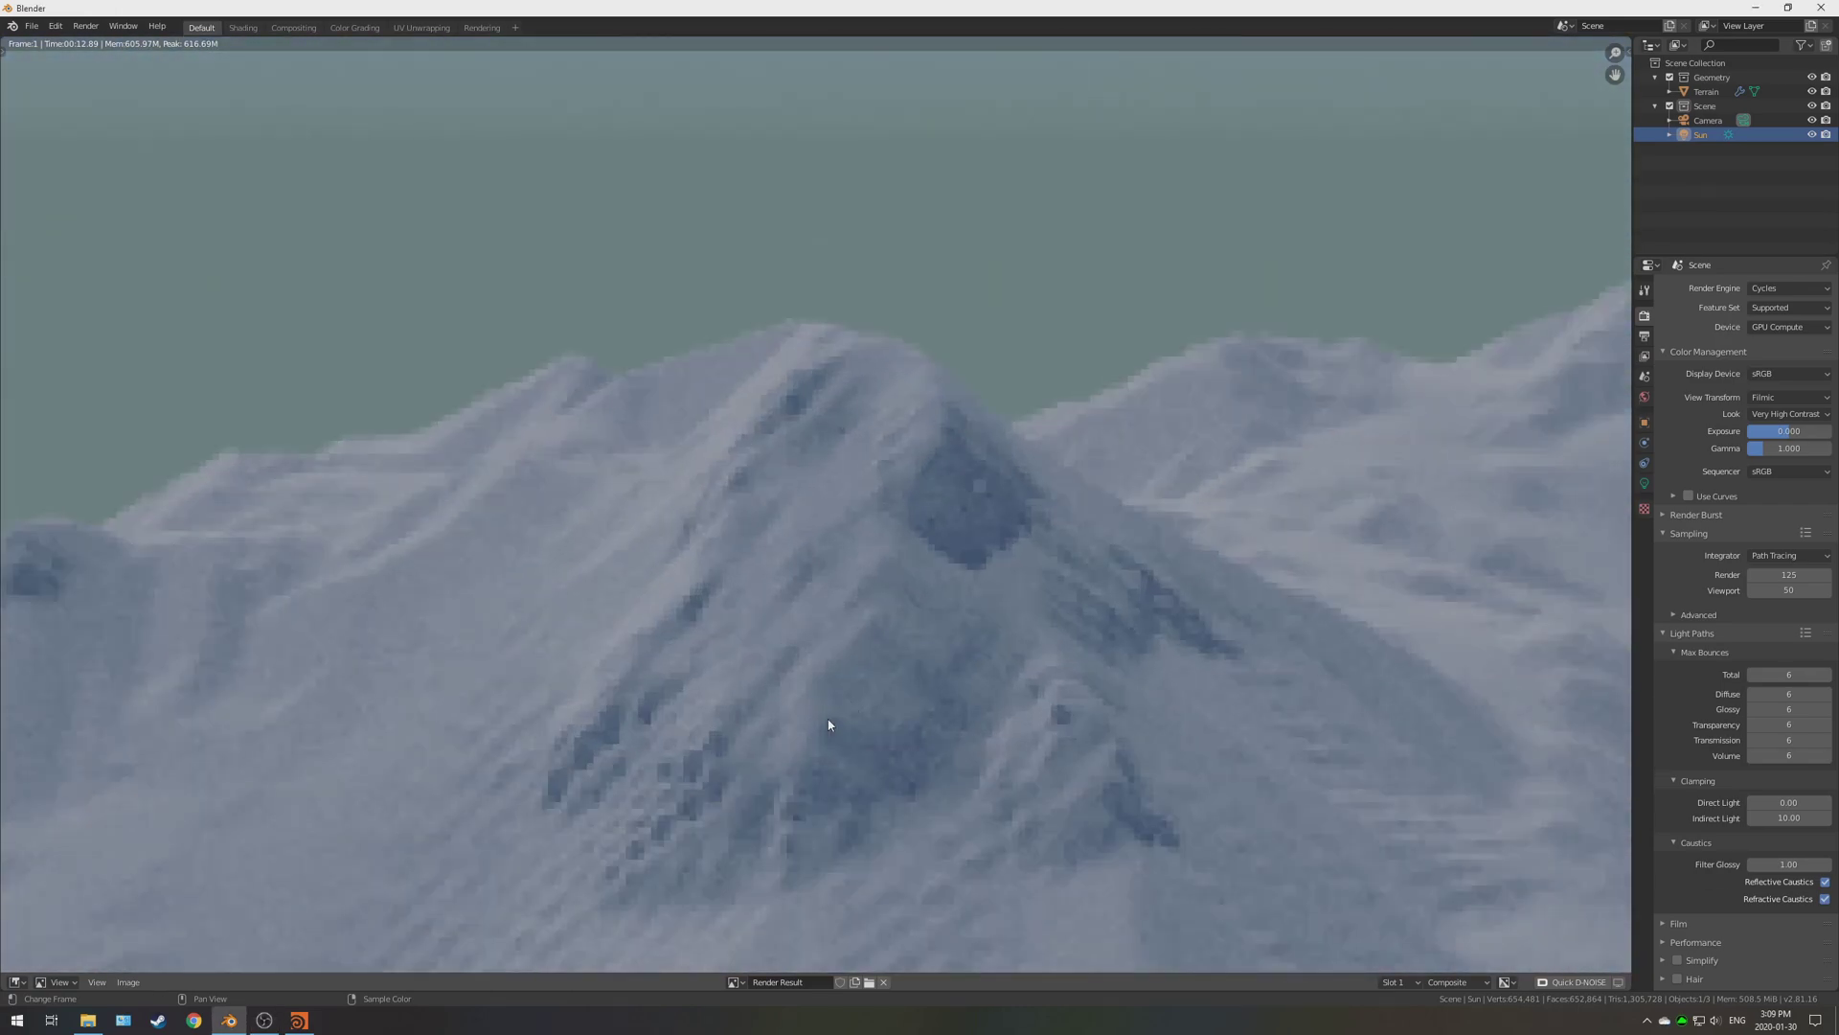
scroll(1026, 246, "down", 4)
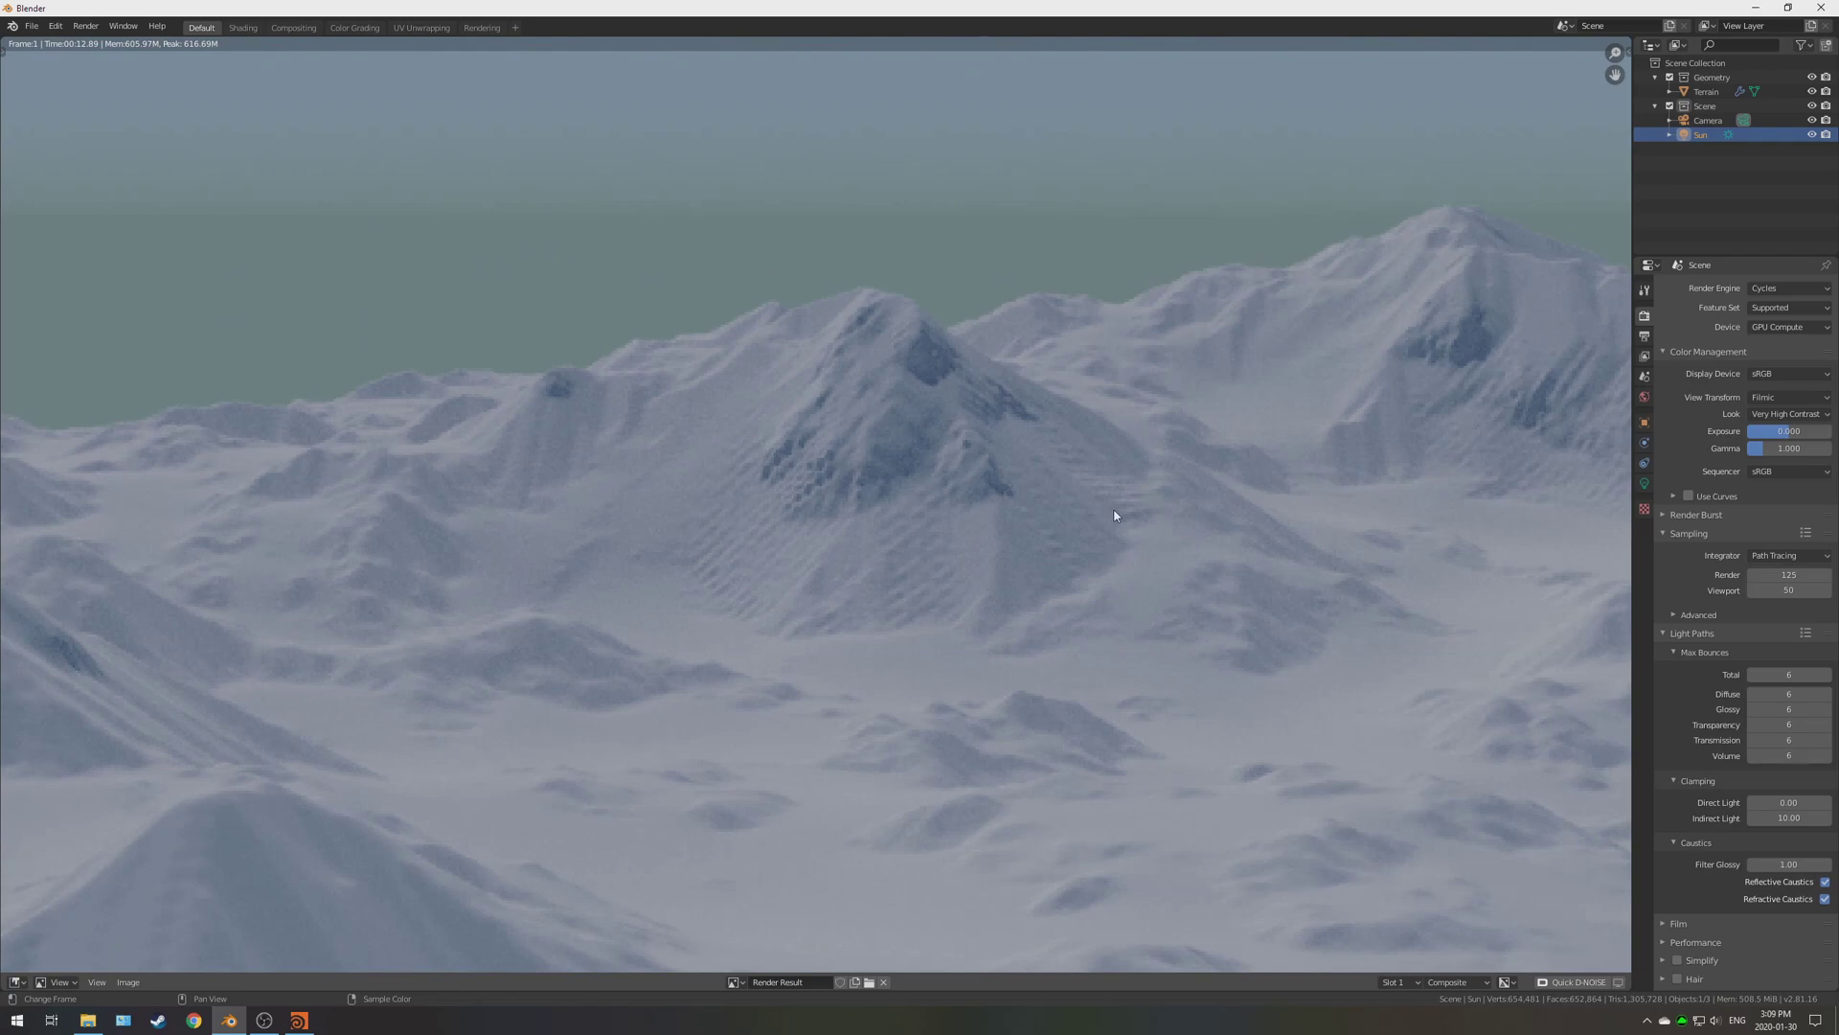
scroll(778, 429, "up", 1)
scroll(778, 429, "down", 1)
scroll(778, 429, "down", 1)
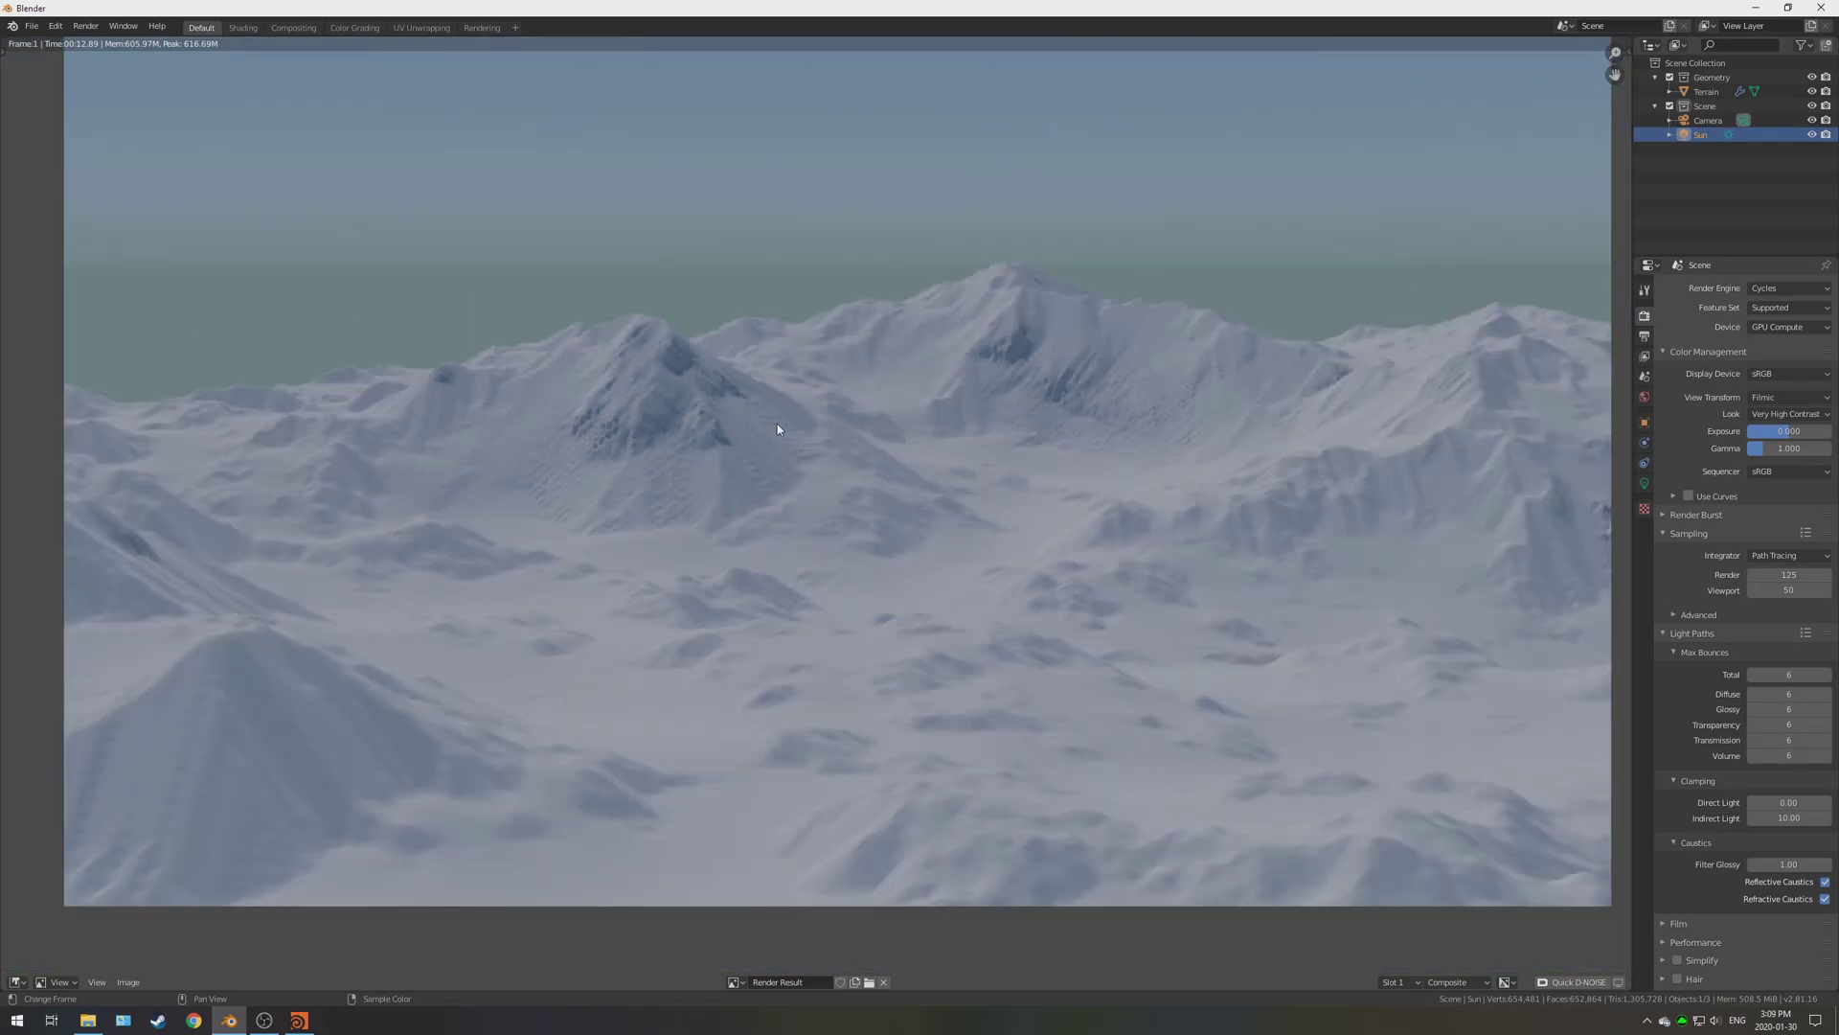
middle_click_drag(790, 450, 796, 550)
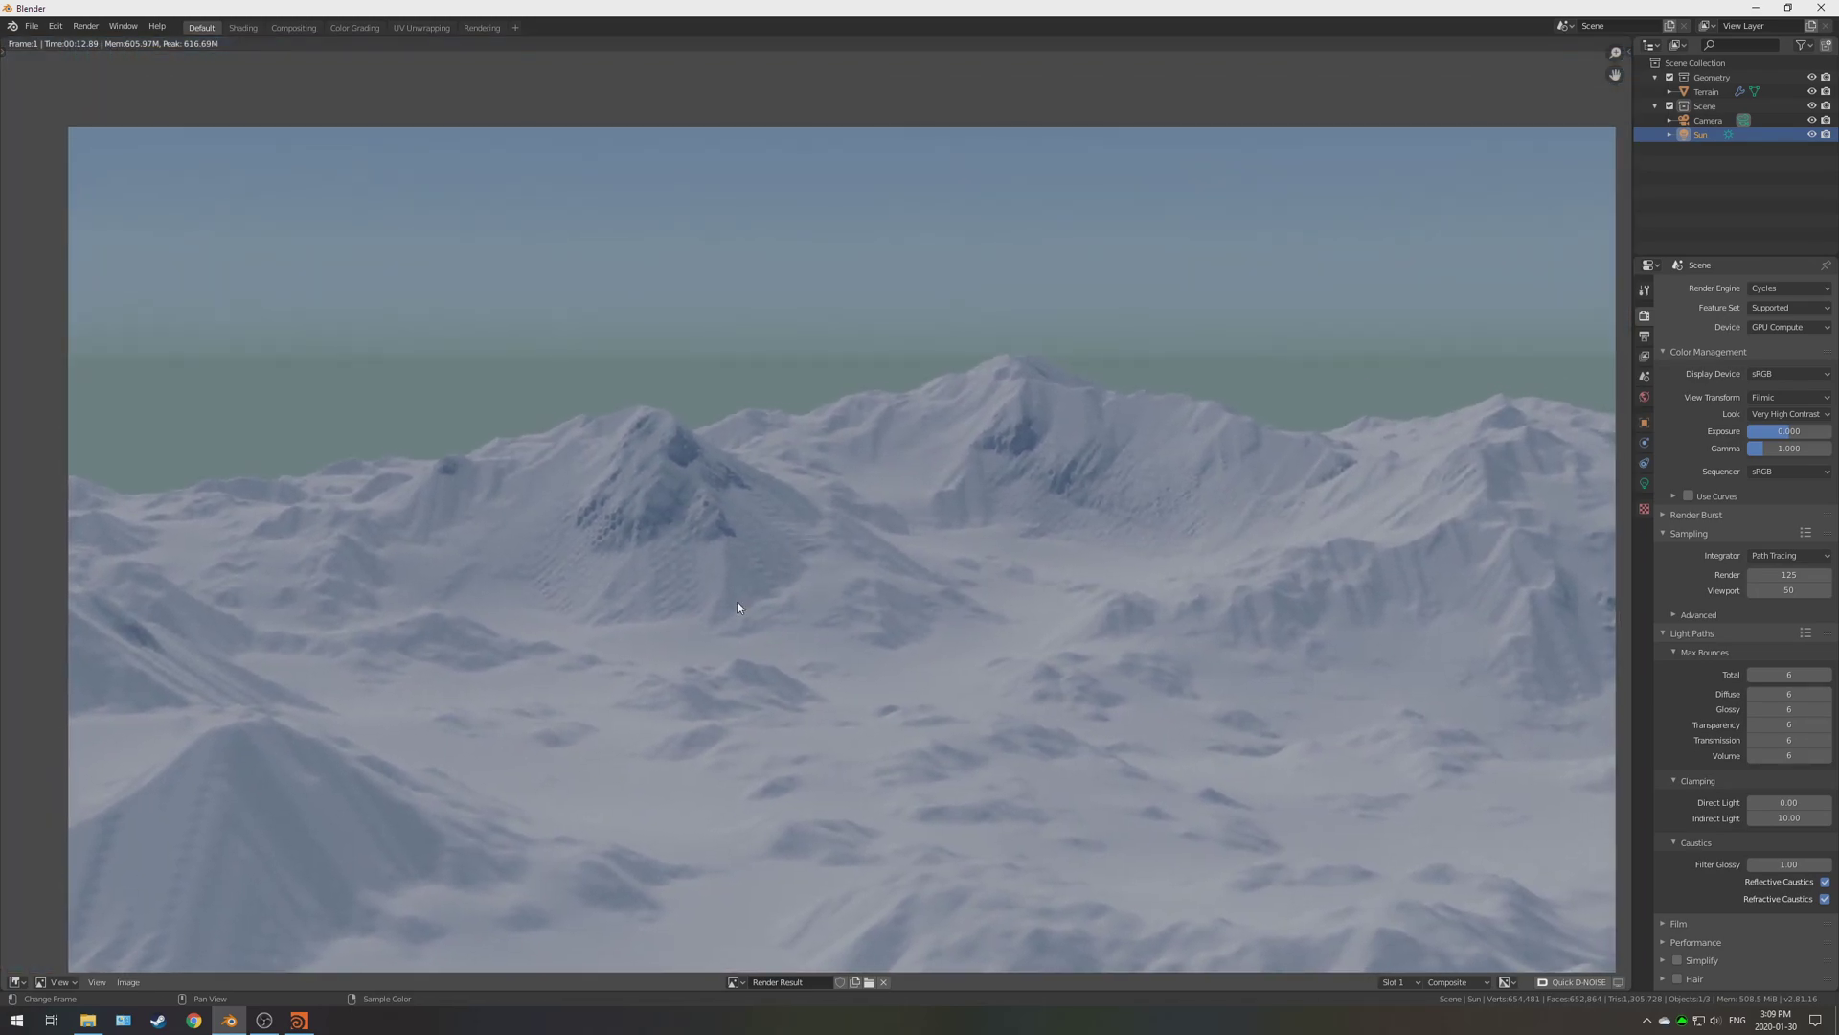
left_click(299, 1020)
Check heightfield_output1's 32b Floating Point depth, RGBA format and Packed Raster output, then return to Blender.
left_click(1171, 763)
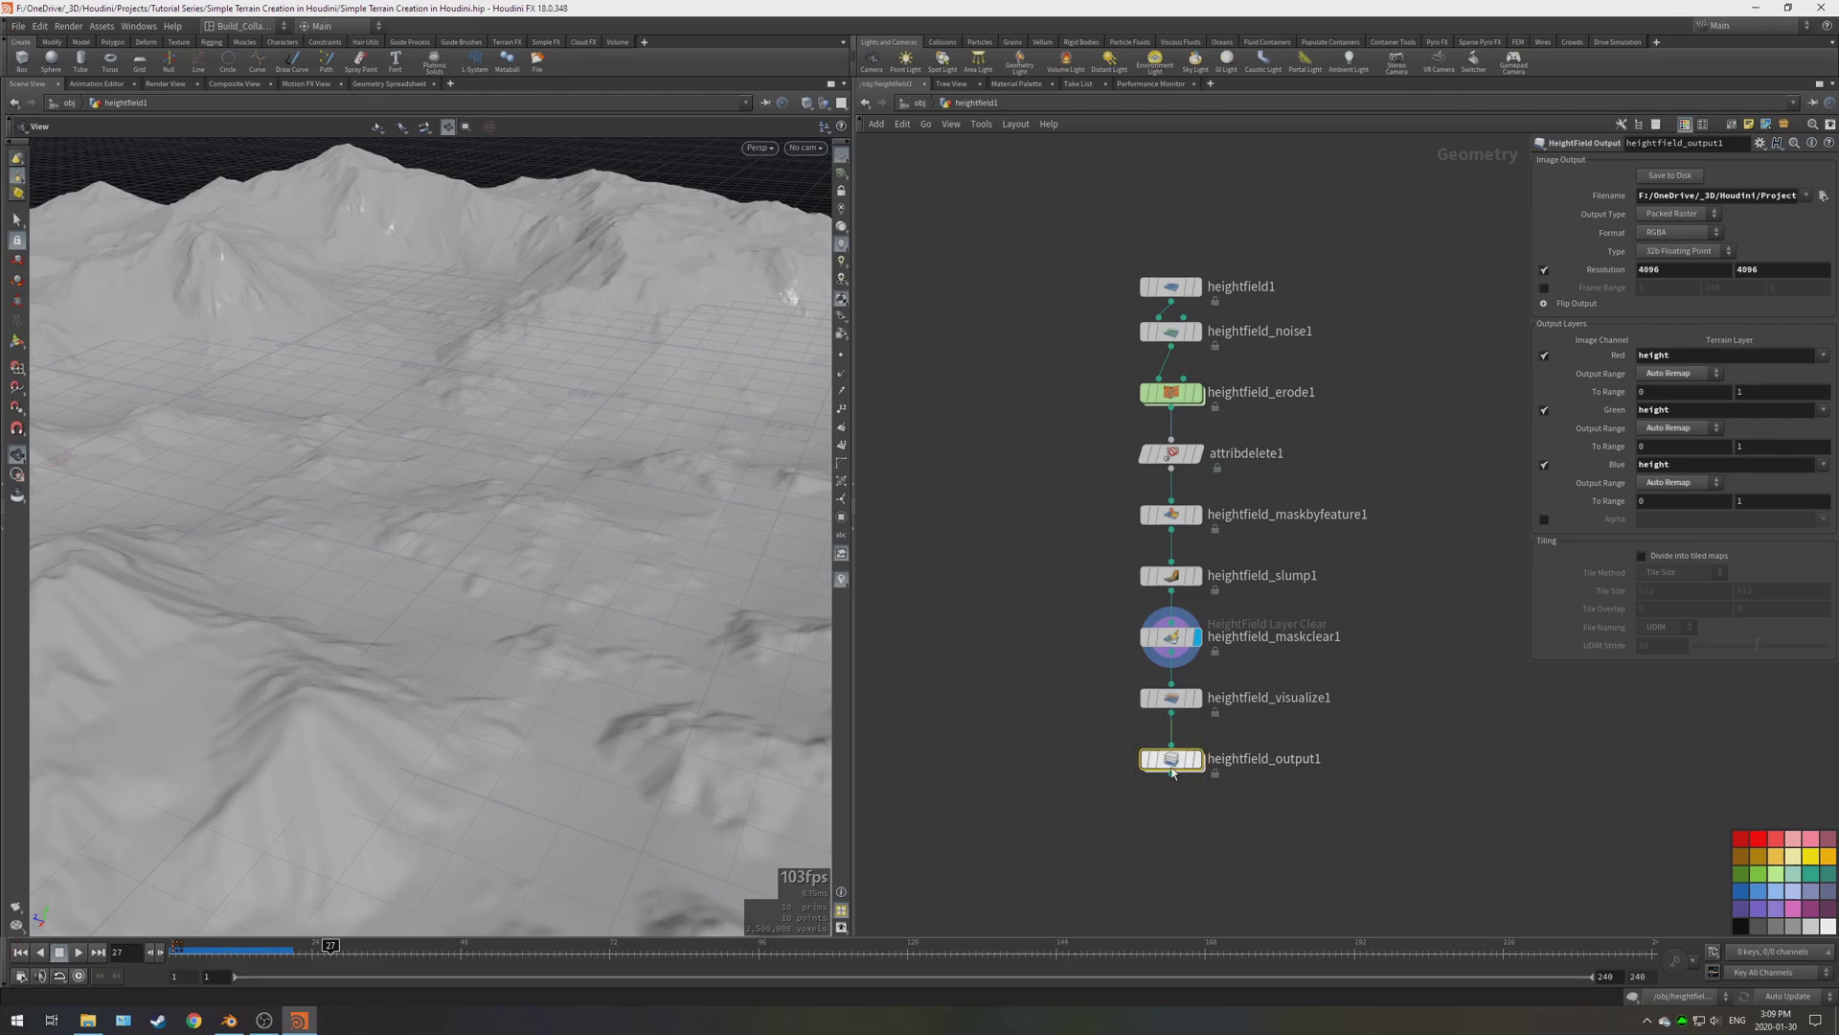
left_click(1678, 251)
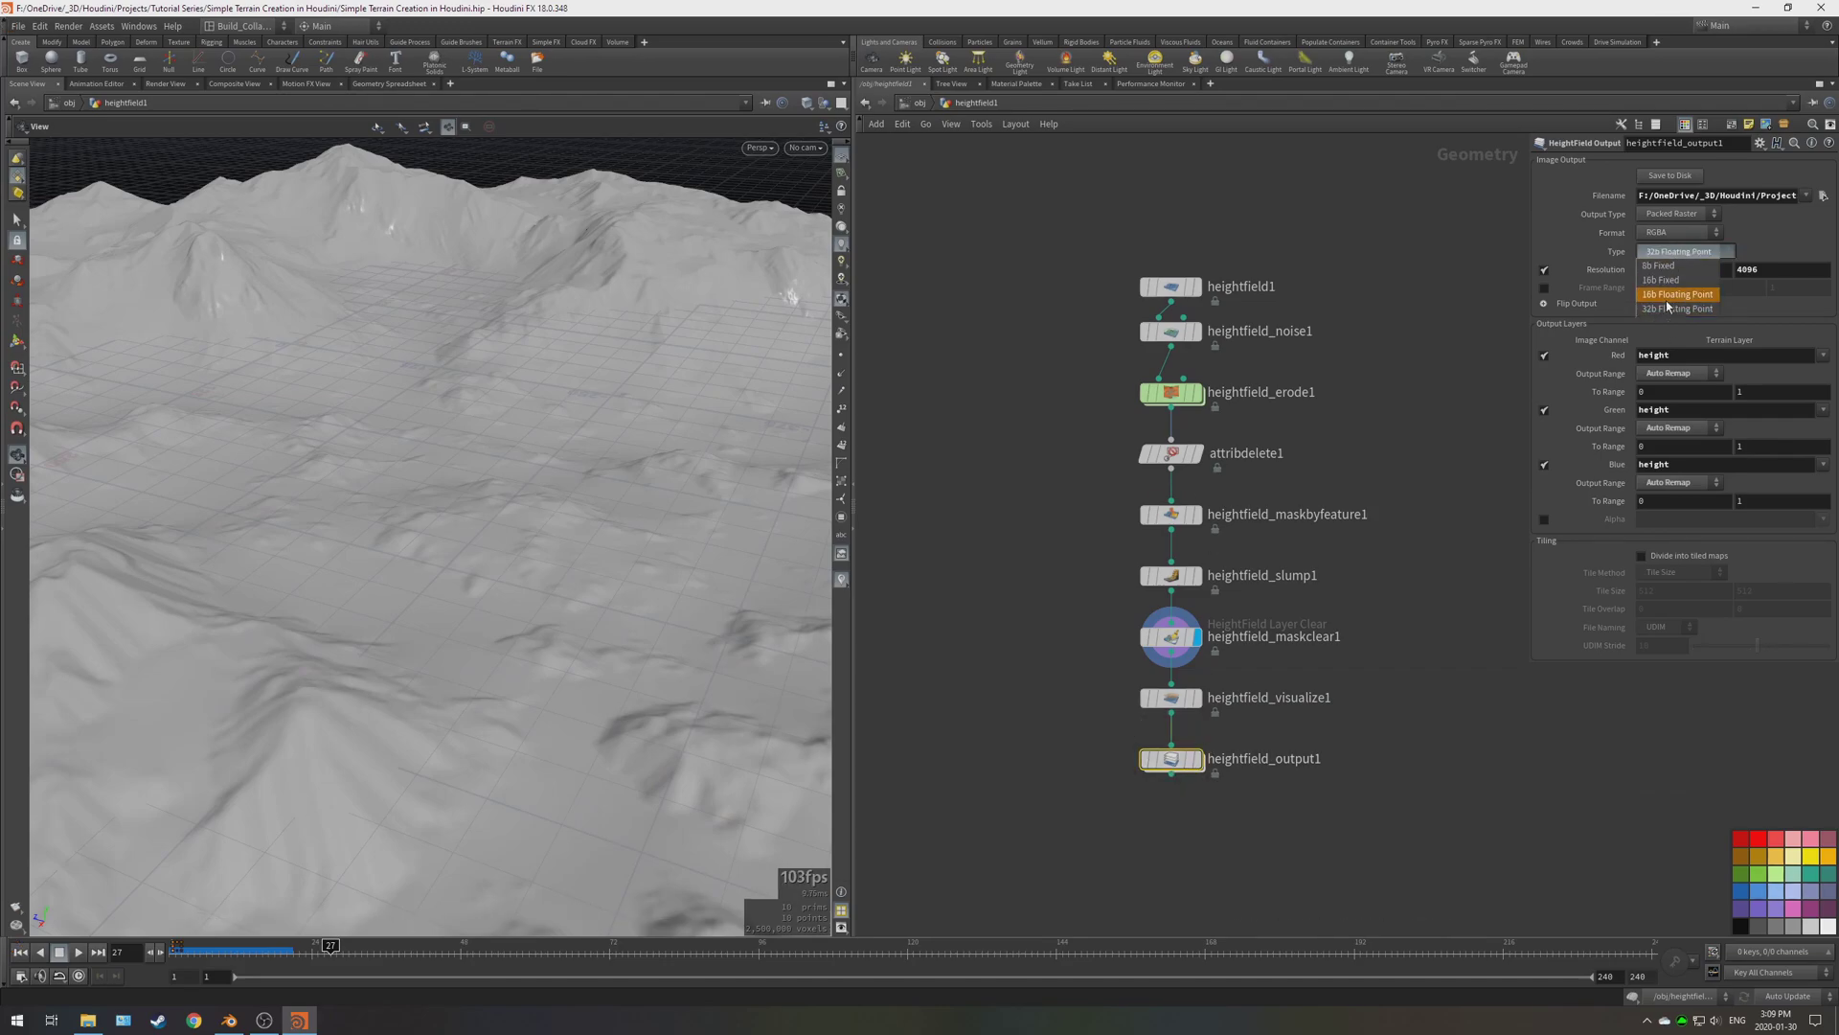
left_click(1609, 258)
left_click(1654, 233)
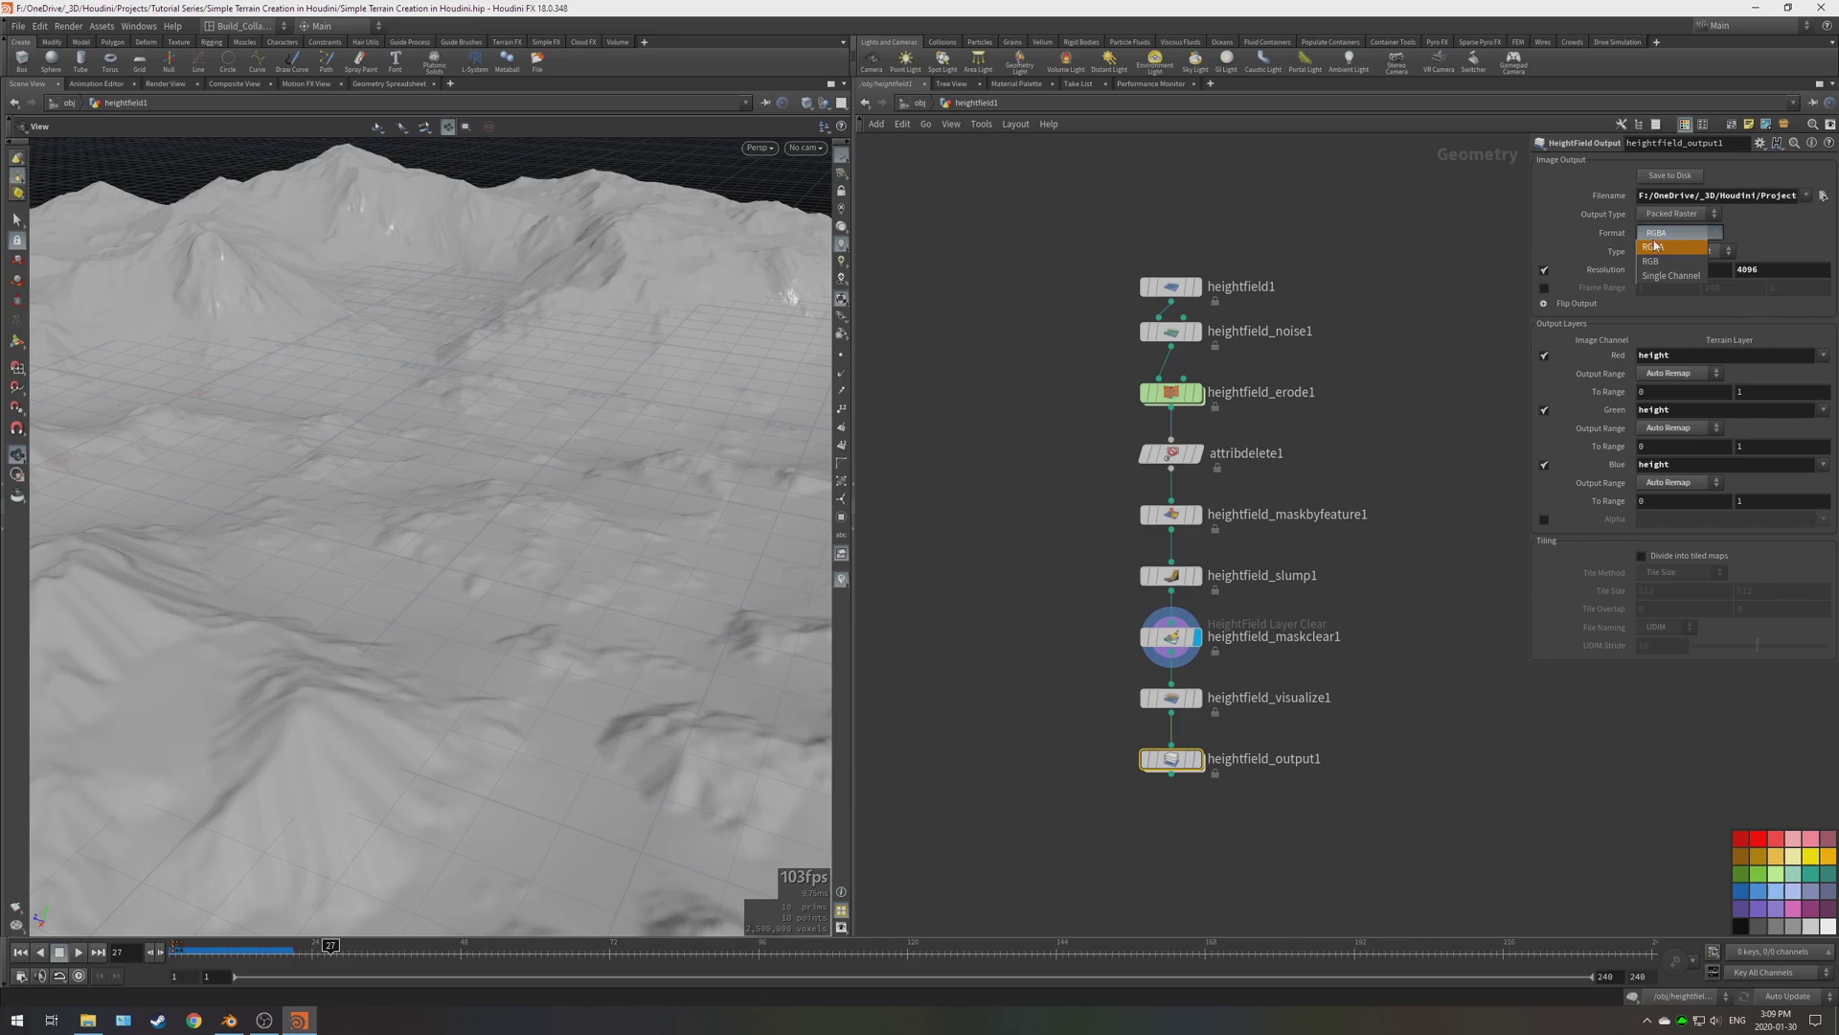
left_click(1654, 245)
left_click(1649, 213)
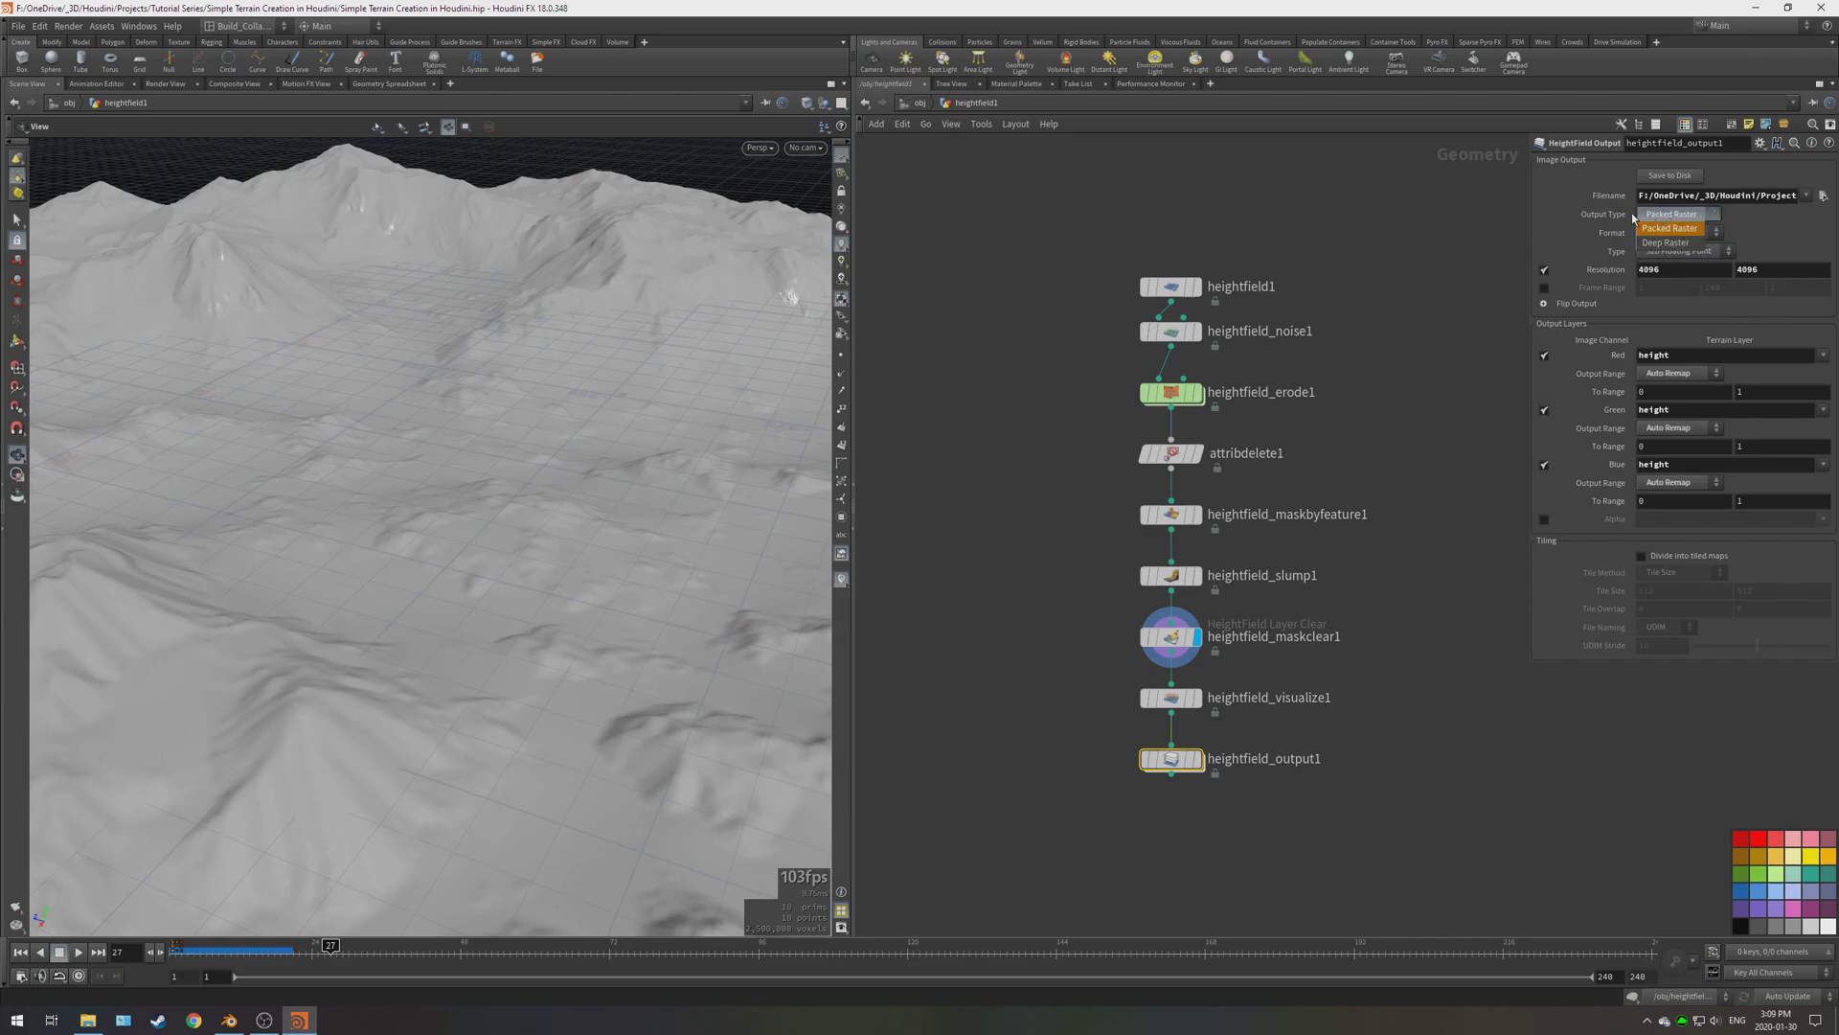
key("alt+Tab")
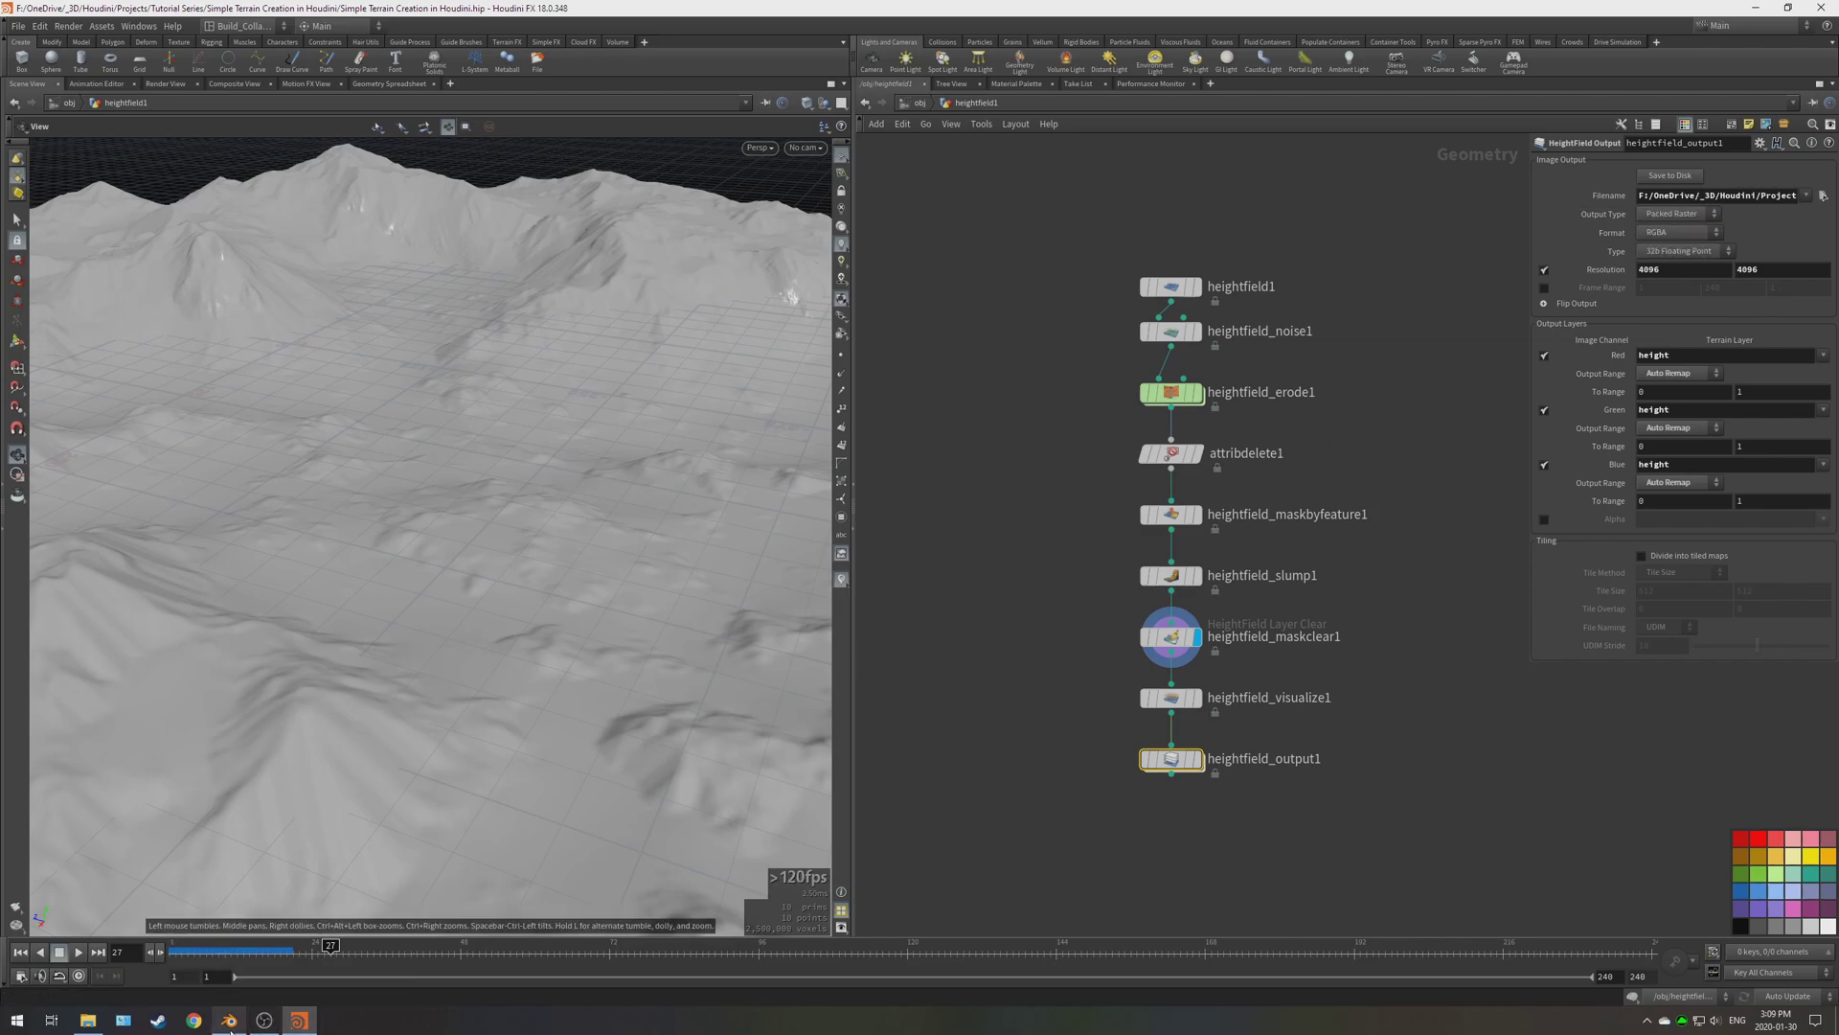